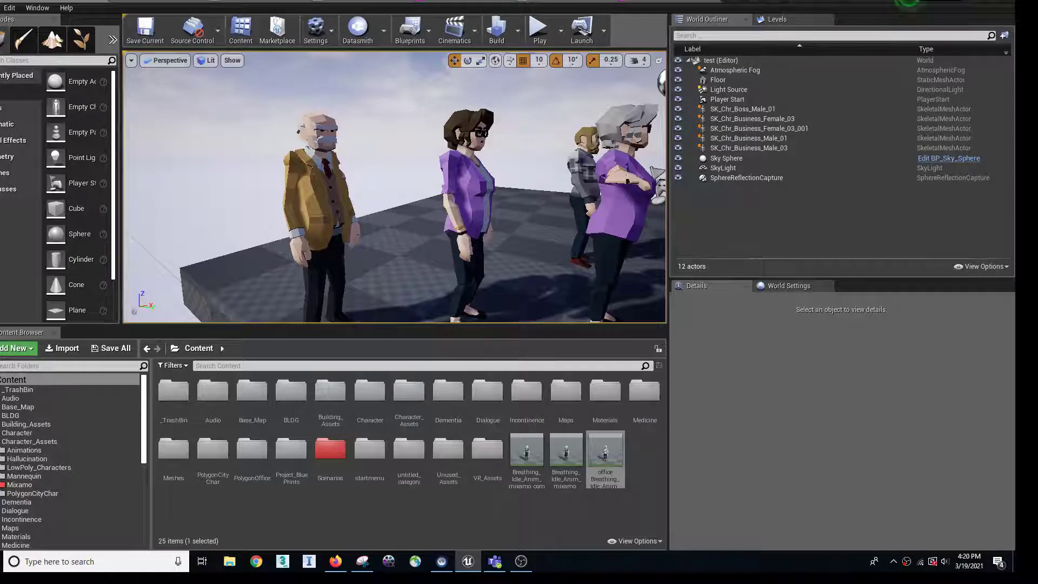
Step: Open the Breathing_Idle_Anim_mixamo_com animation and look closely at the previewed character's hands
left_click(567, 453)
double_click(568, 453)
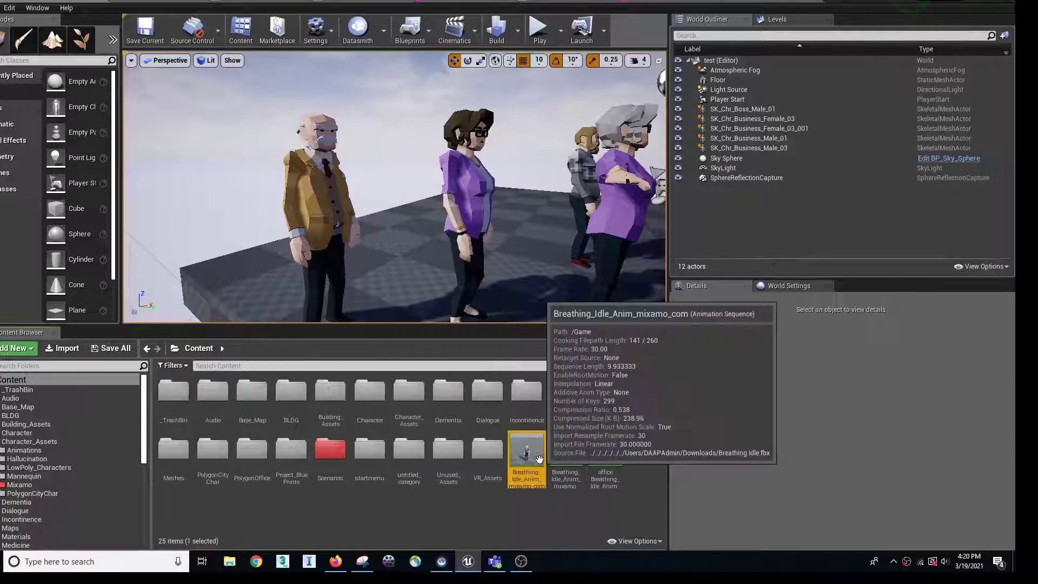
double_click(527, 454)
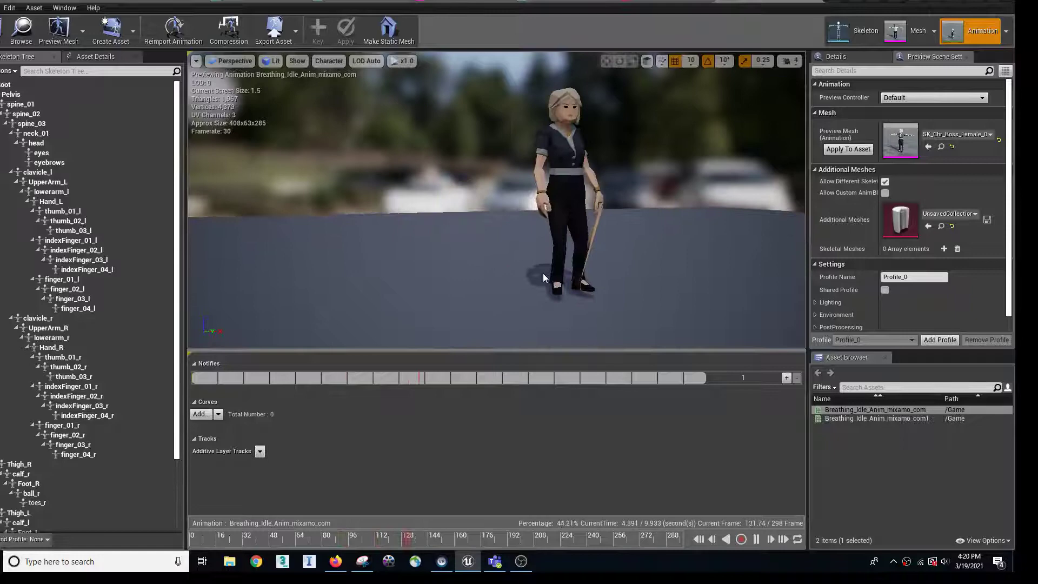
right_click_drag(540, 268, 571, 238)
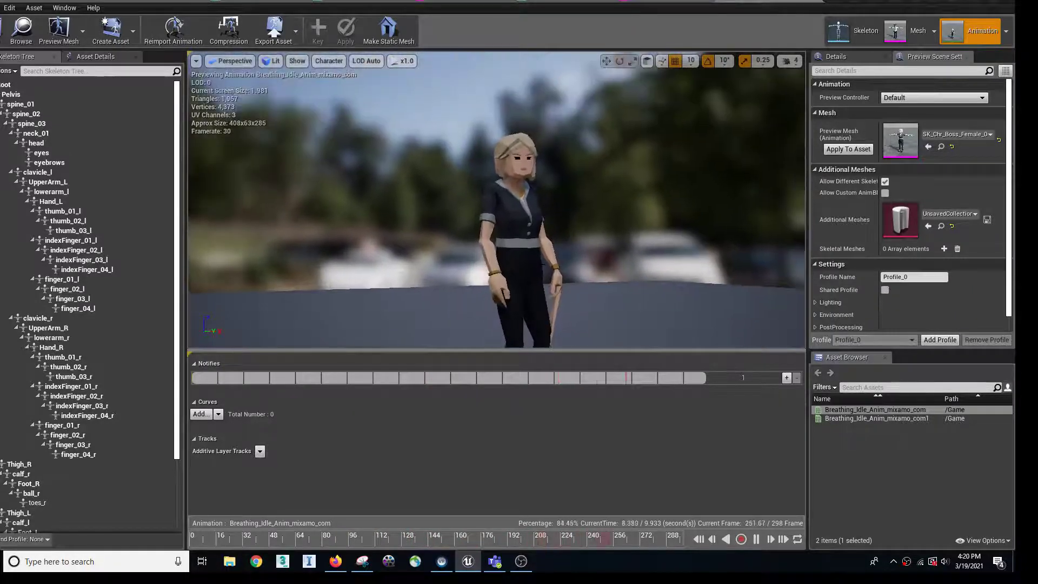
Step: Return to the level editor and open the SK_Chr_Boss_Female_01 skeleton from PolygonOffice's Meshes > Characters folder
left_click(39, 1)
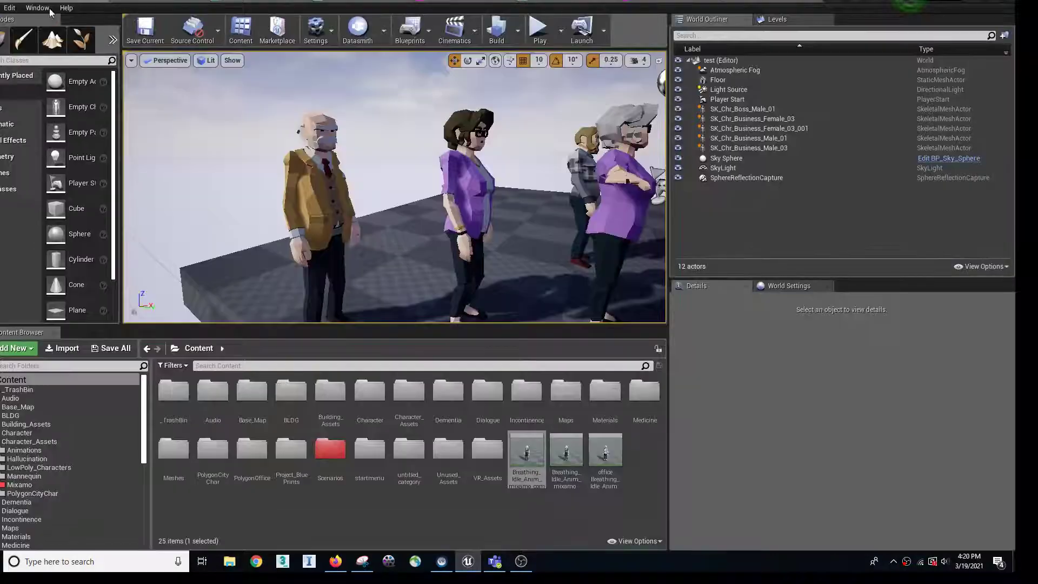
scroll(79, 501, "down", 6)
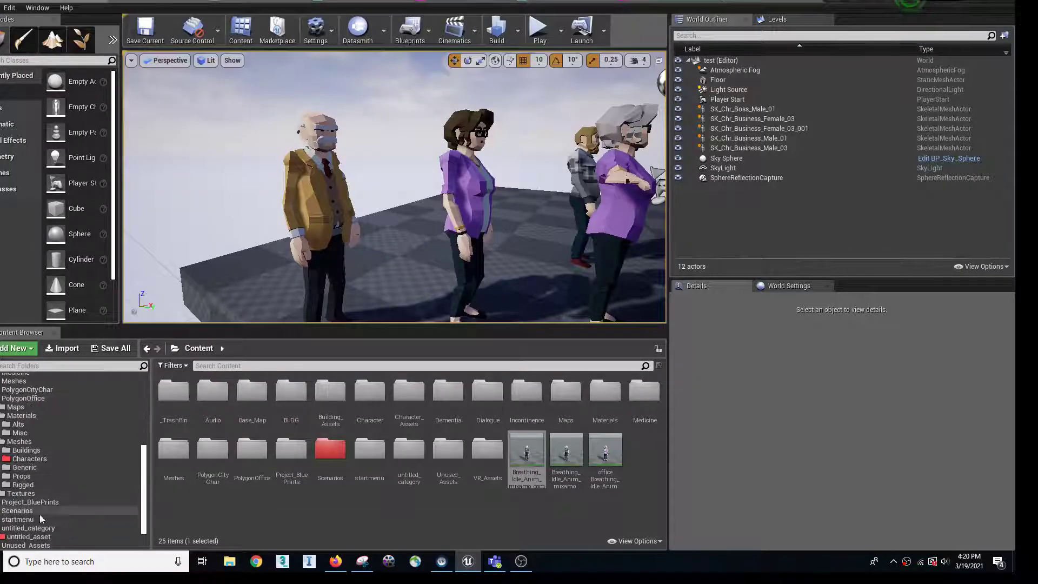
left_click(51, 457)
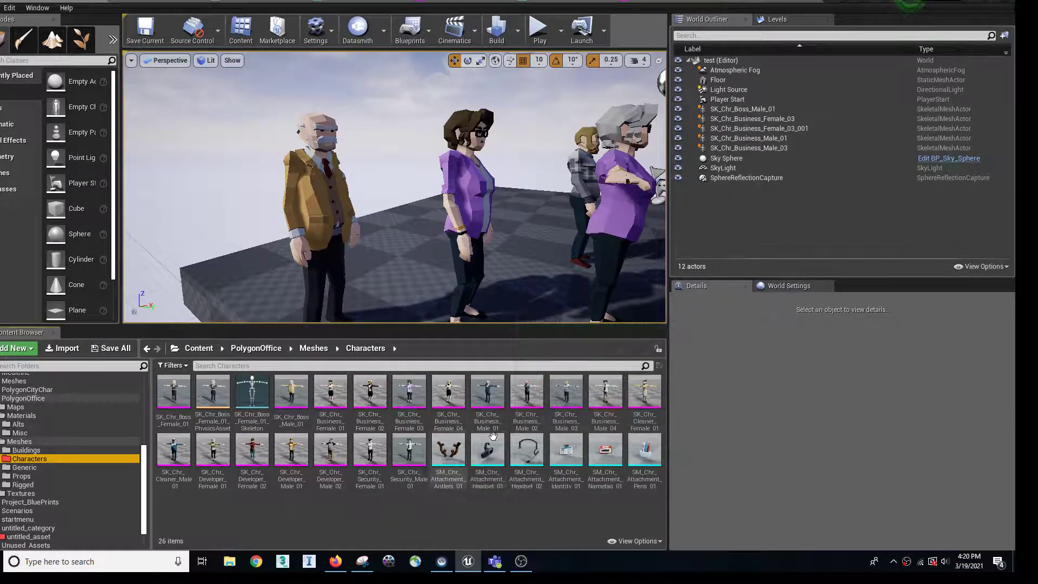
double_click(255, 398)
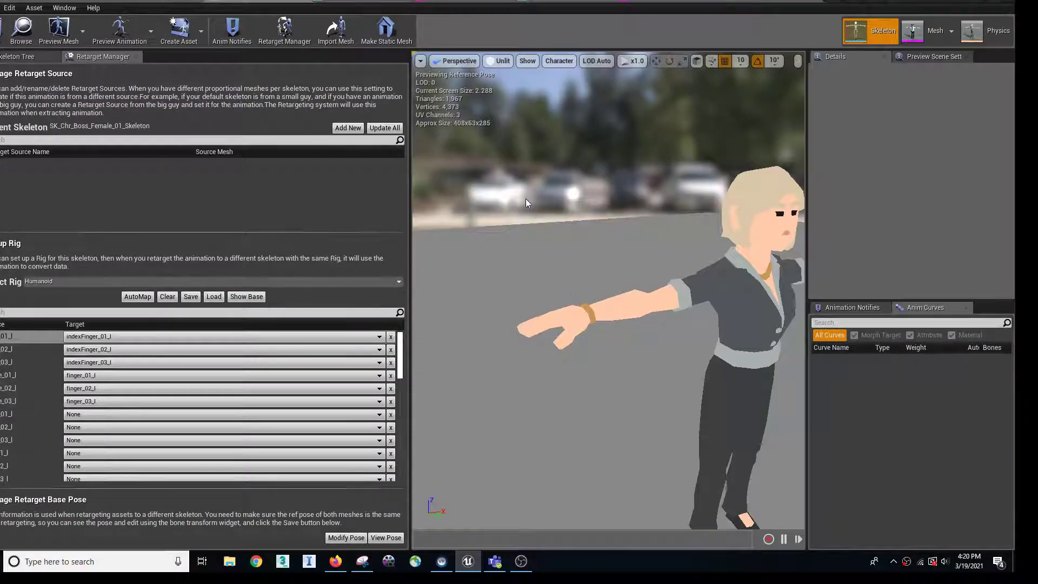
Step: Set bone drawing to All Hierarchy in the skeleton preview and examine the bones of the right hand
left_click(559, 61)
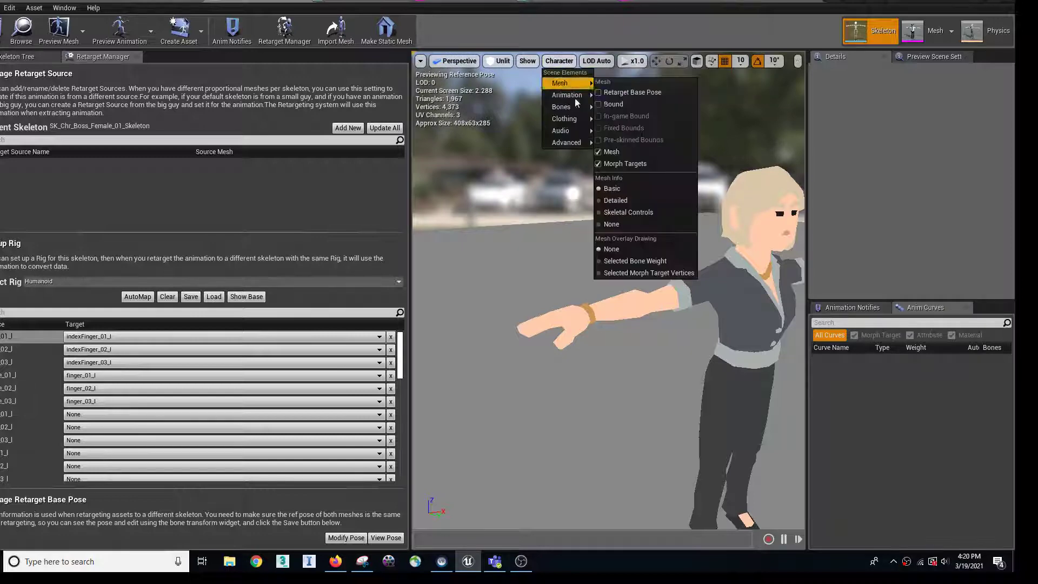
mouse_move(586, 107)
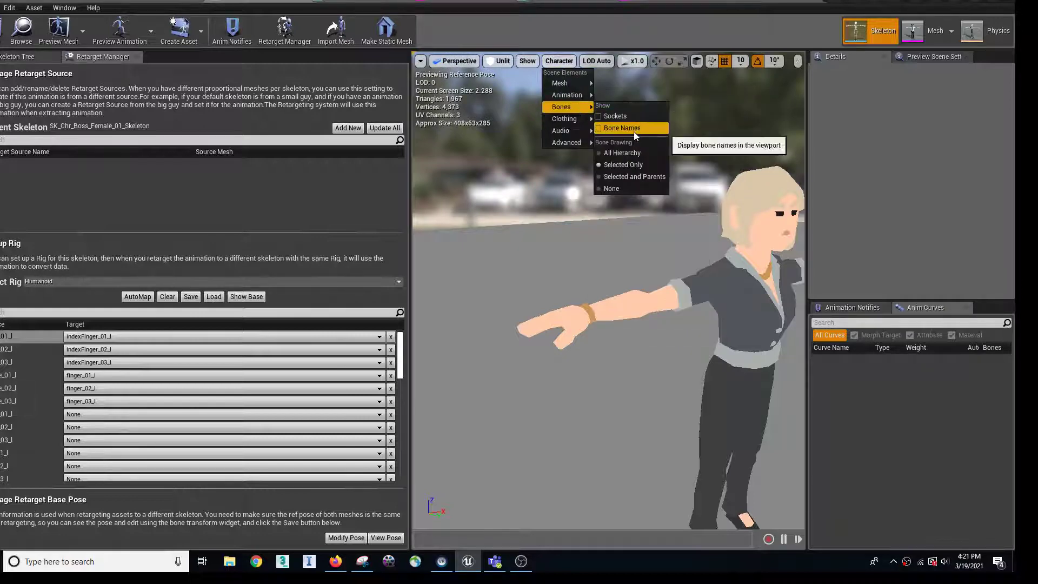
left_click(621, 153)
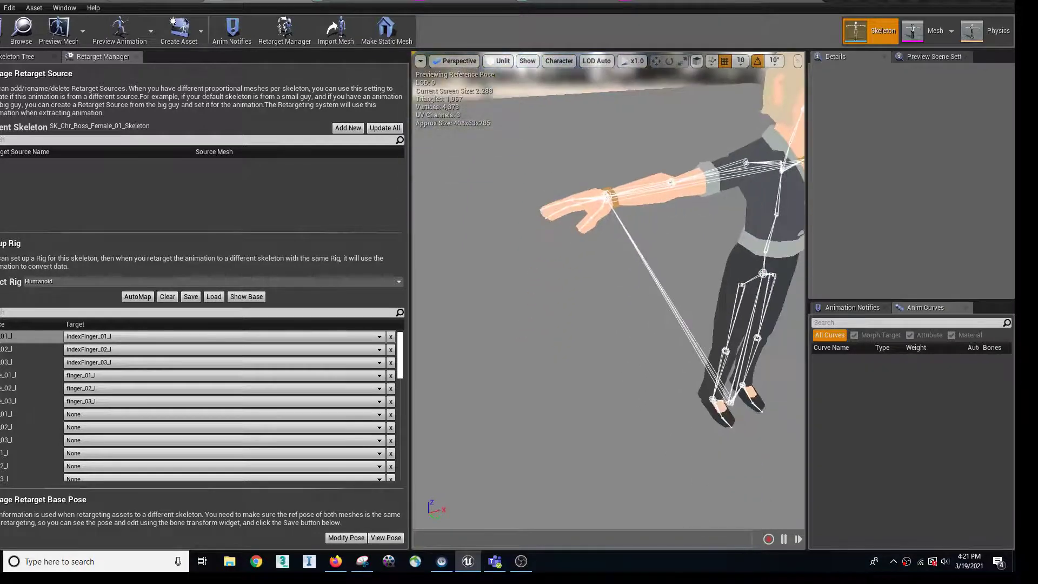
right_click_drag(608, 292, 608, 335)
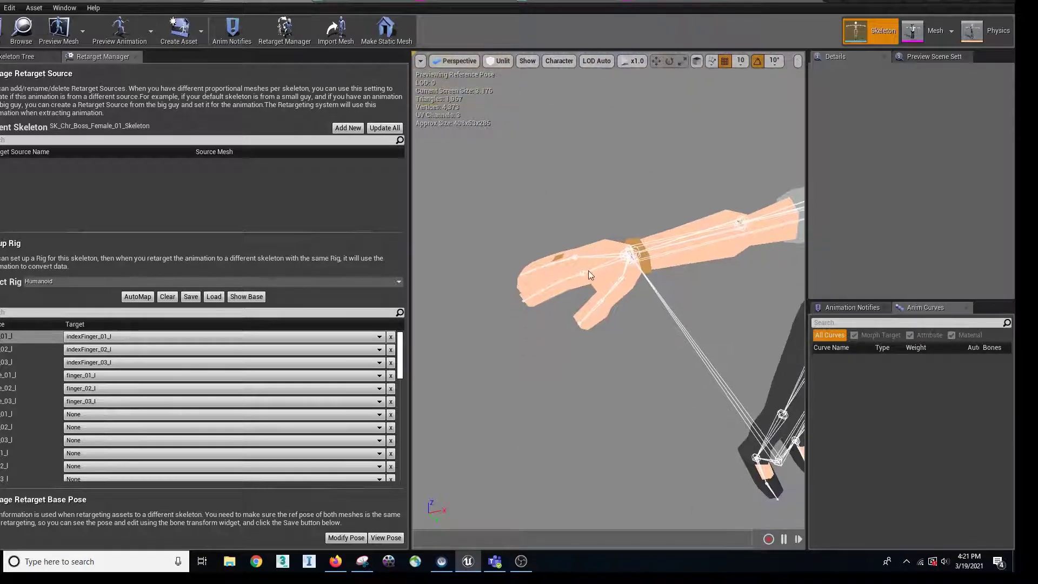
right_click_drag(605, 283, 619, 307)
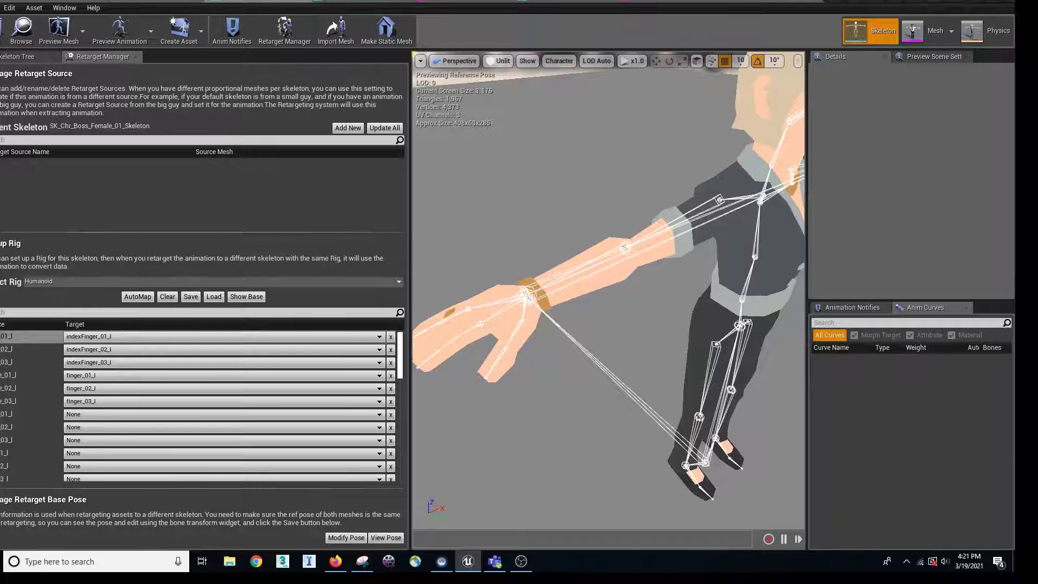
Step: Select the right hand bone in the preview and locate its thumb_01_r chain in the skeleton tree
left_click(462, 295)
left_click(27, 55)
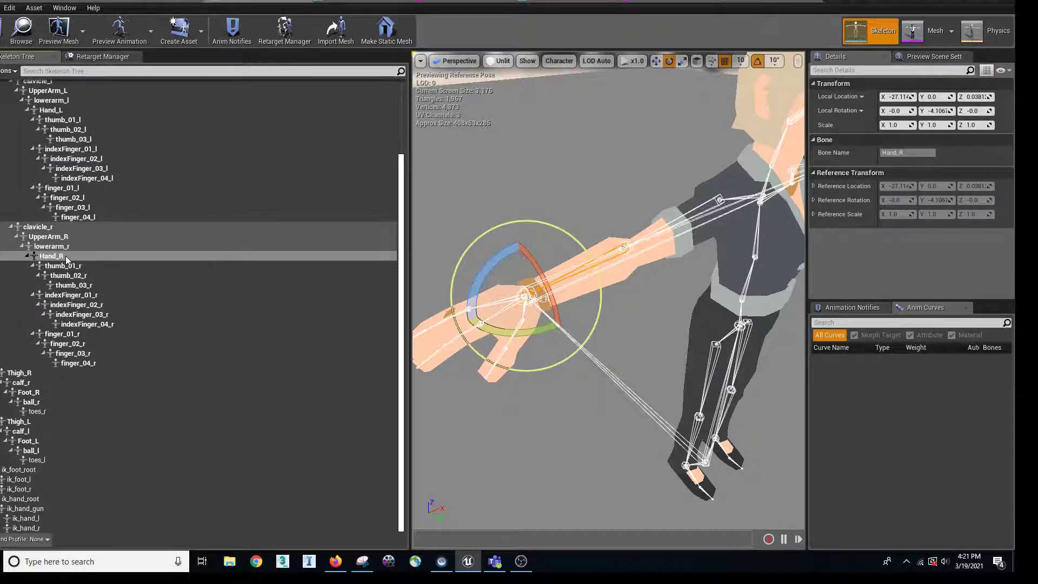
left_click(85, 266)
left_click(33, 265)
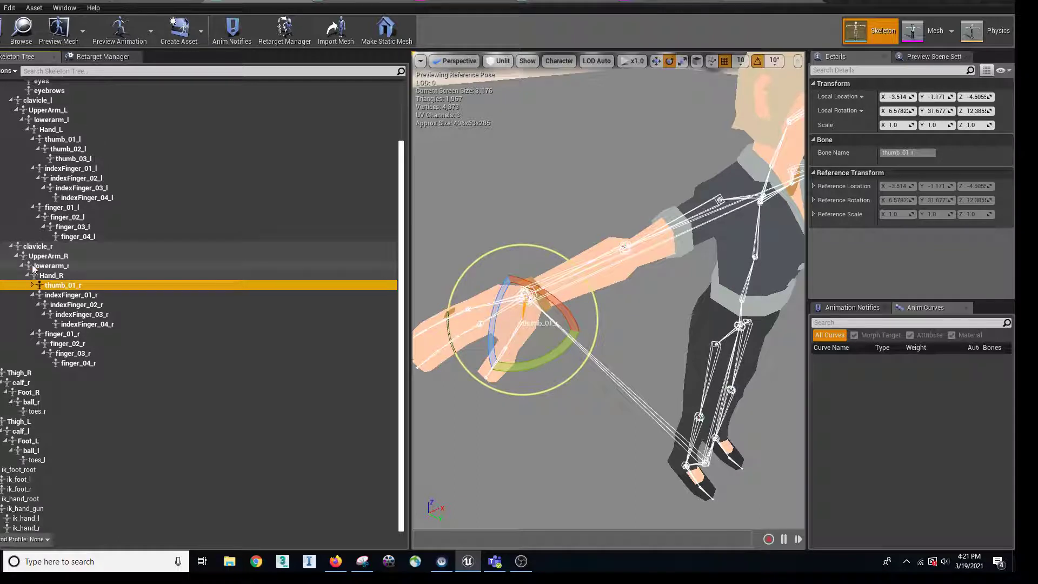
left_click(32, 285)
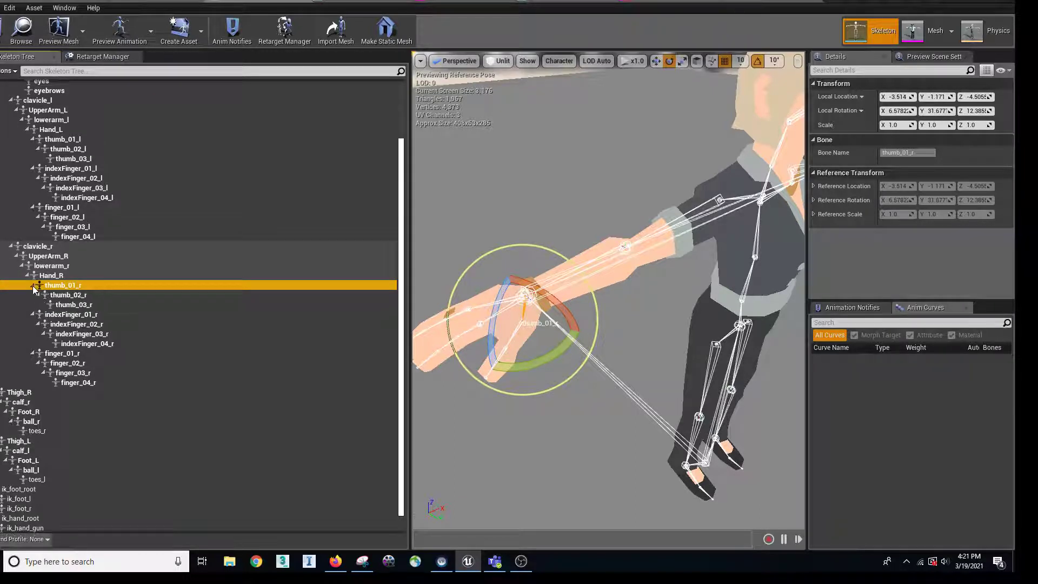
Step: Inspect the right hand's indexFinger_01_r and finger_01_r to finger_04_r bones one by one, ending with finger_04_r framed in view
left_click(69, 315)
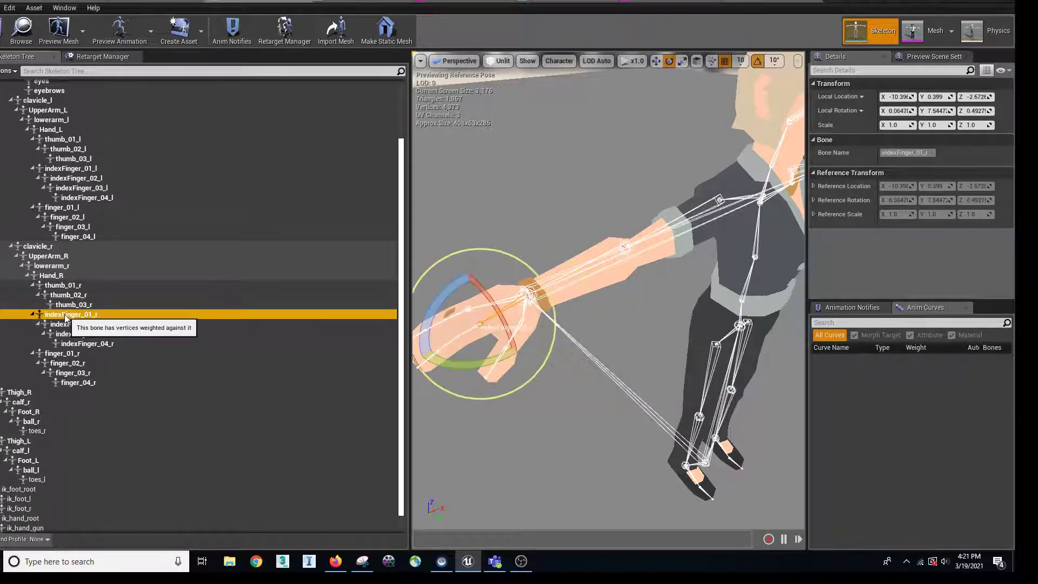
left_click(83, 354)
left_click(85, 363)
left_click(88, 373)
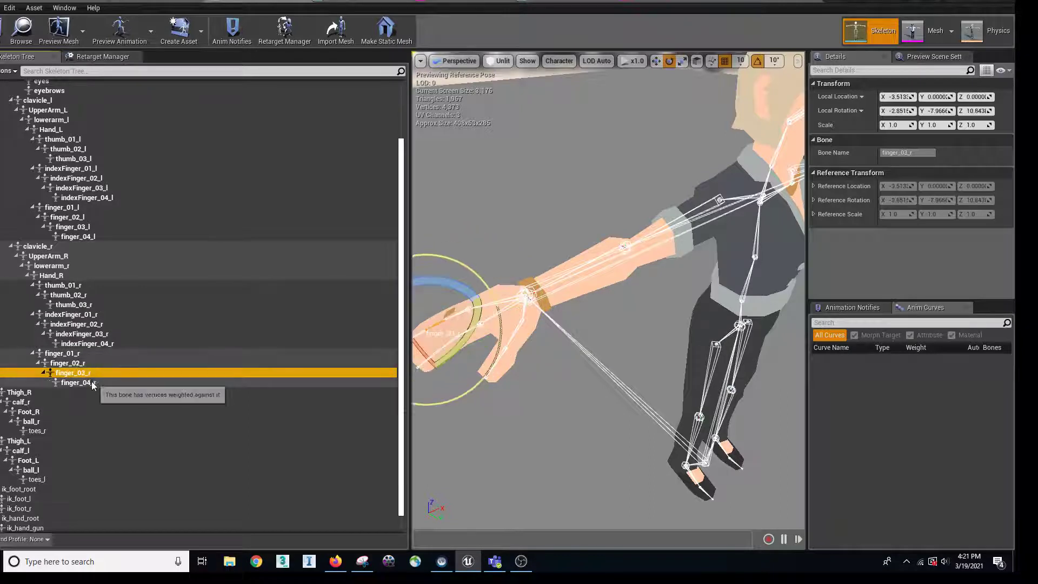
left_click(97, 383)
left_click(79, 355)
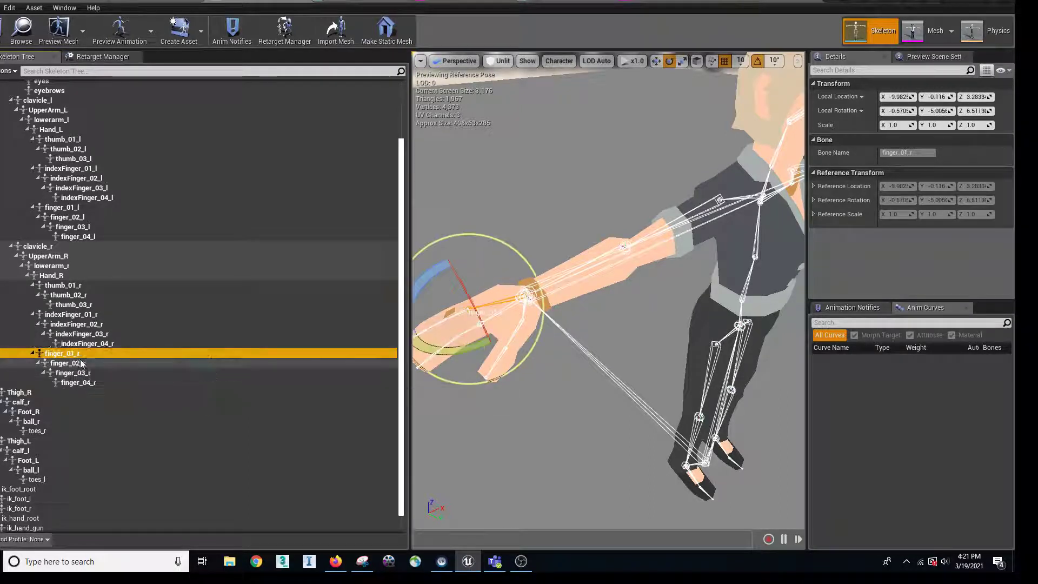
left_click(82, 363)
left_click(89, 373)
left_click(97, 383)
key("f")
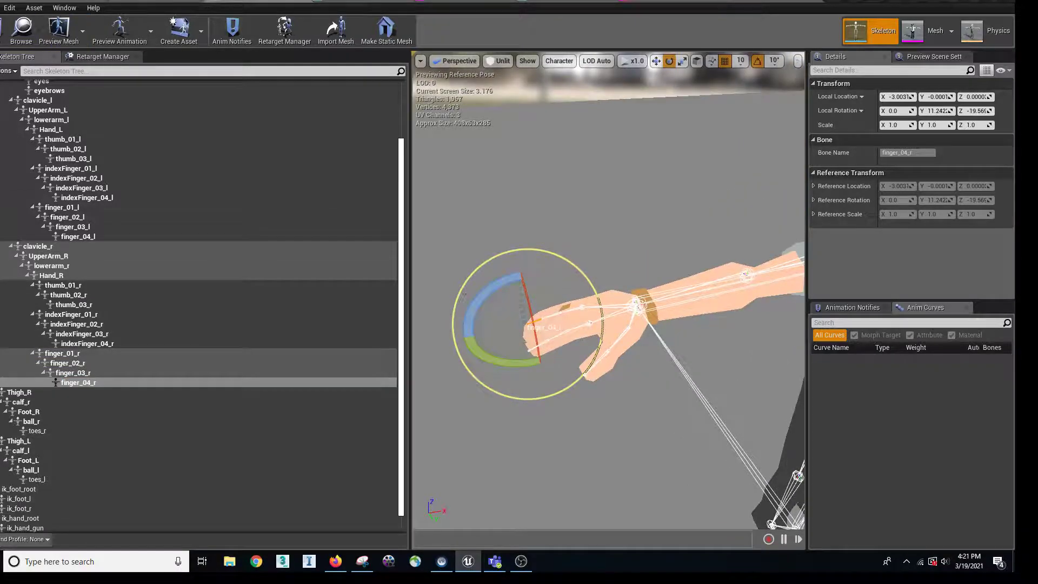
Step: Open Breathing_Idle_Skeleton from the Character_Assets > Mixamo folder and examine its hand's finger bones for comparison
left_click(61, 4)
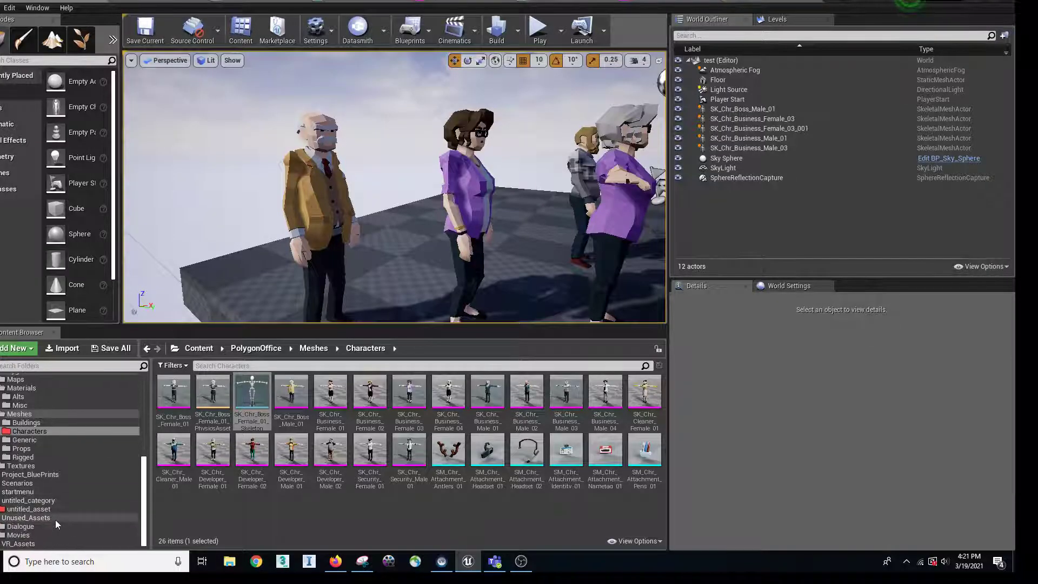
scroll(55, 520, "up", 1)
scroll(55, 504, "up", 6)
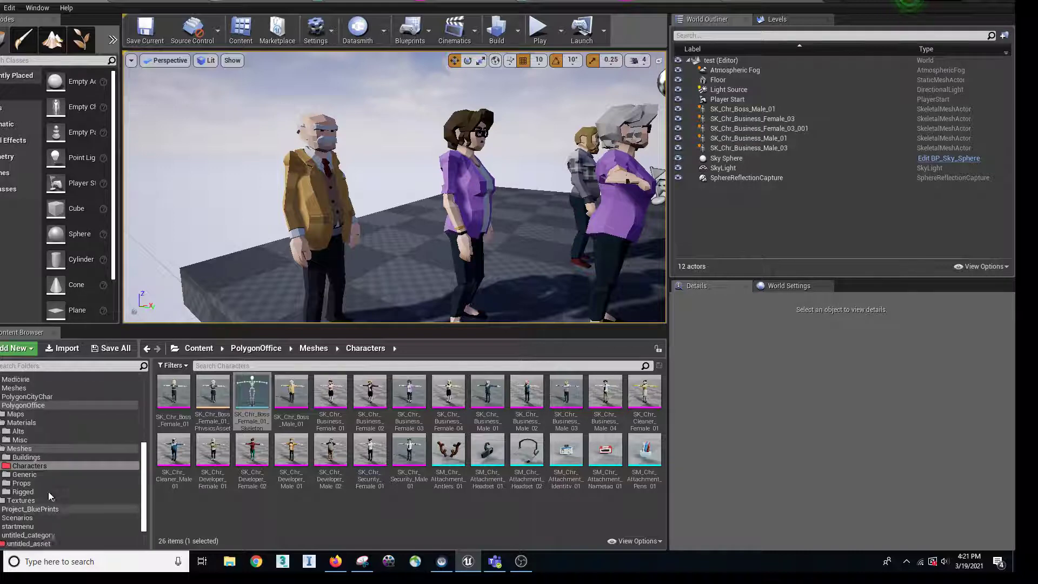
left_click(48, 474)
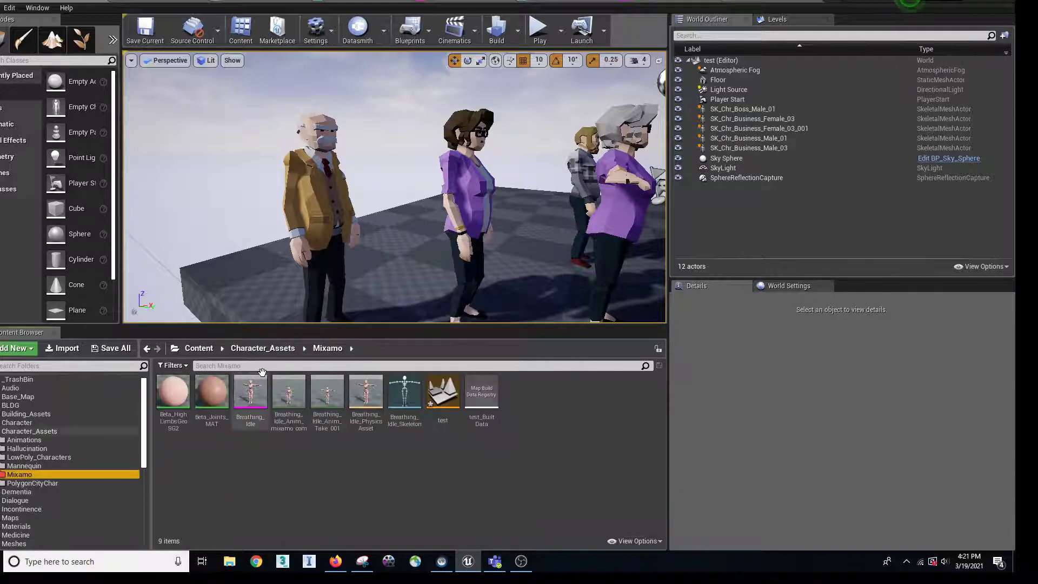
double_click(406, 378)
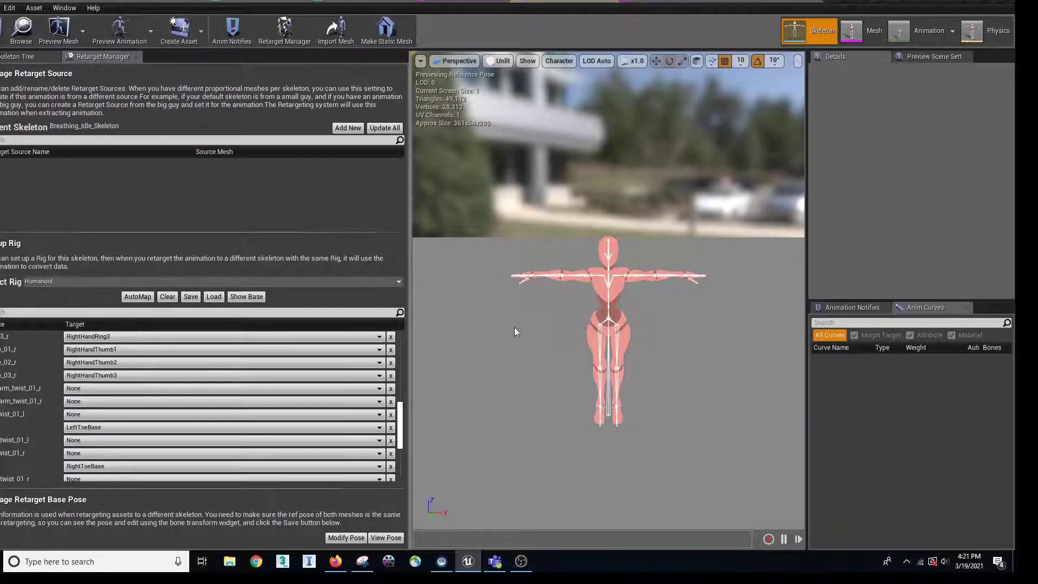
mouse_move(514, 328)
left_mouse_down()
mouse_move(514, 265)
mouse_move(514, 315)
left_mouse_up()
middle_click_drag(514, 315, 465, 320)
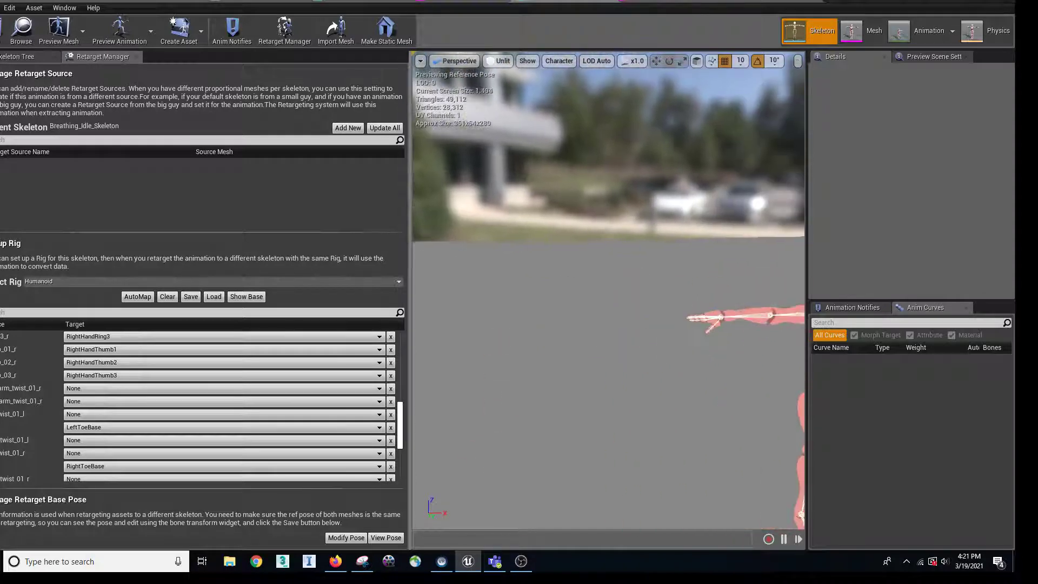
left_click_drag(465, 320, 518, 312)
right_click_drag(570, 372, 569, 405)
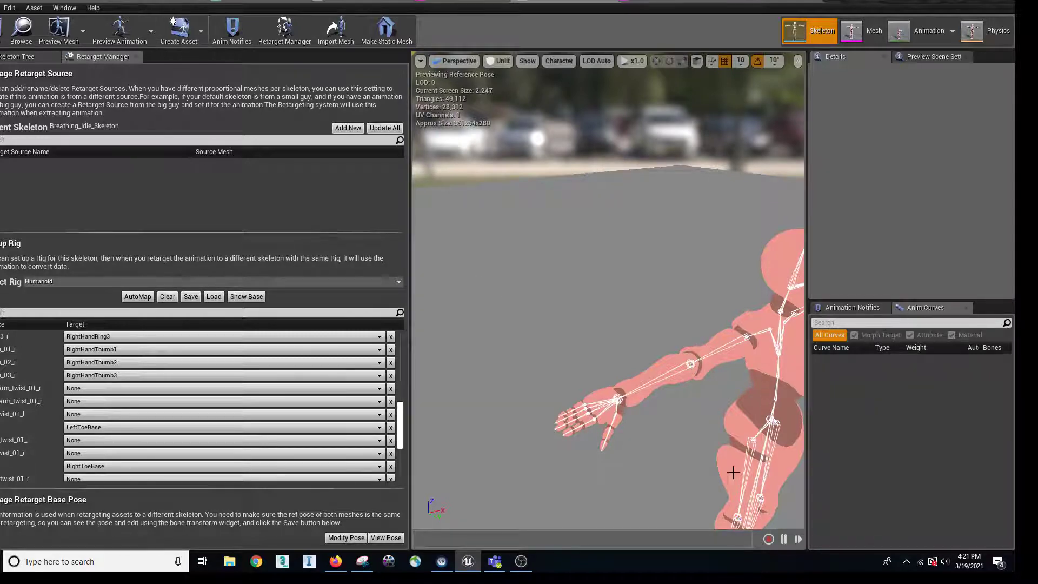
Step: Reopen Breathing_Idle_Anim_mixamo_com from the root Content folder and examine the bones in the character's stretched hand
left_click(81, 2)
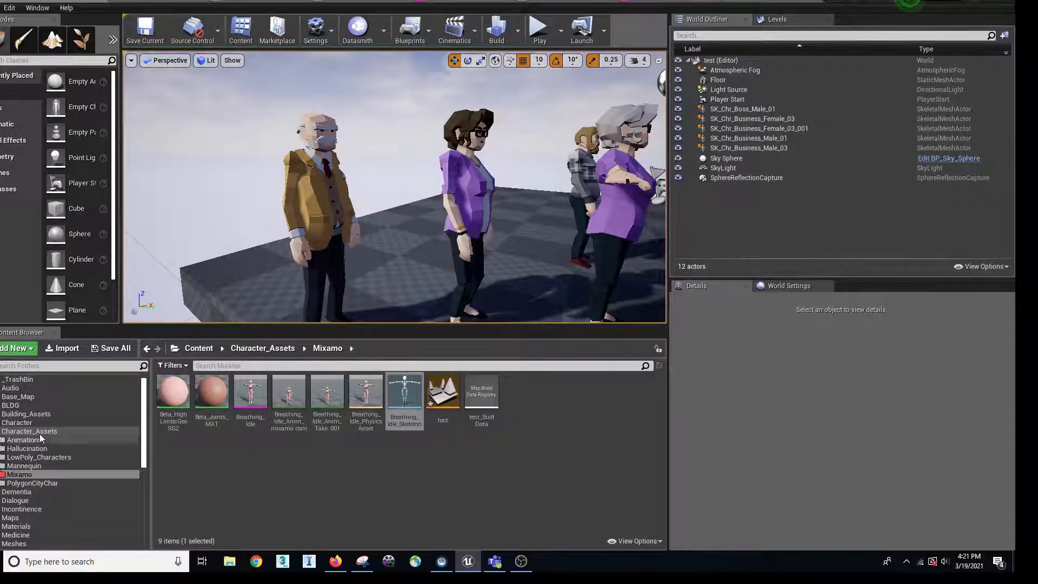
scroll(40, 438, "up", 2)
left_click(14, 379)
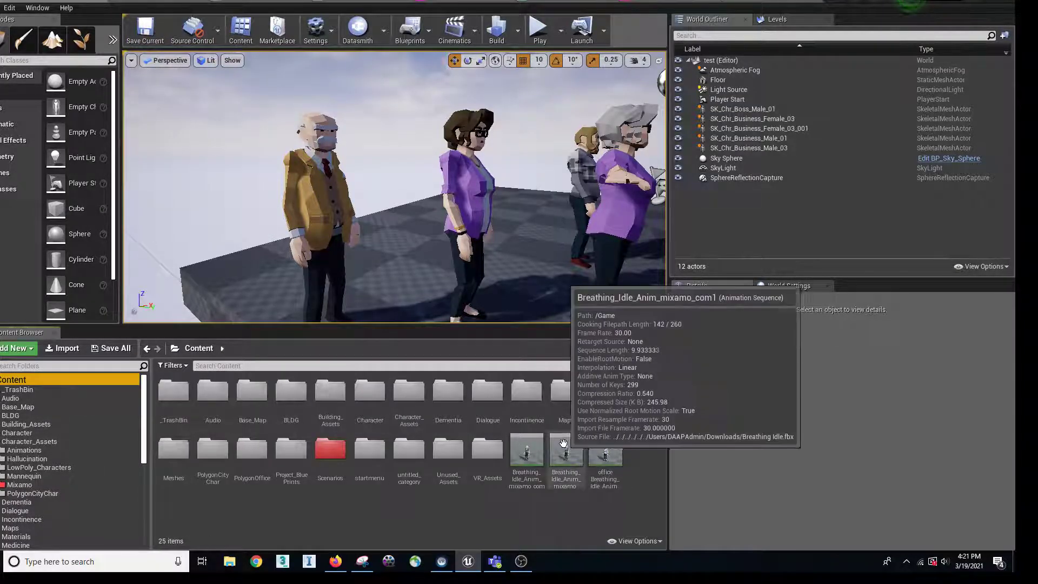
double_click(525, 449)
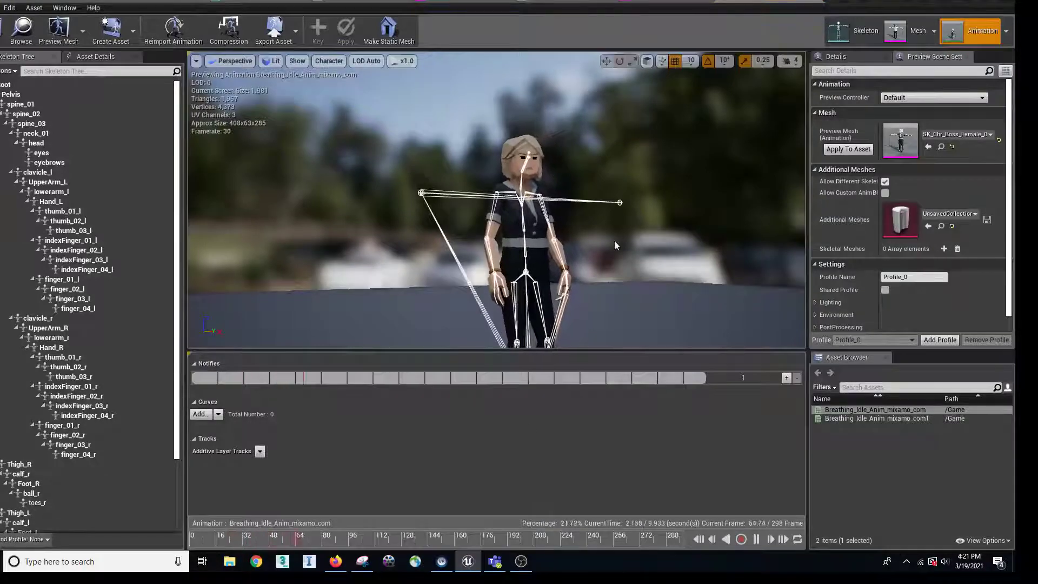
right_click_drag(614, 241, 615, 270)
left_click_drag(615, 242, 579, 248)
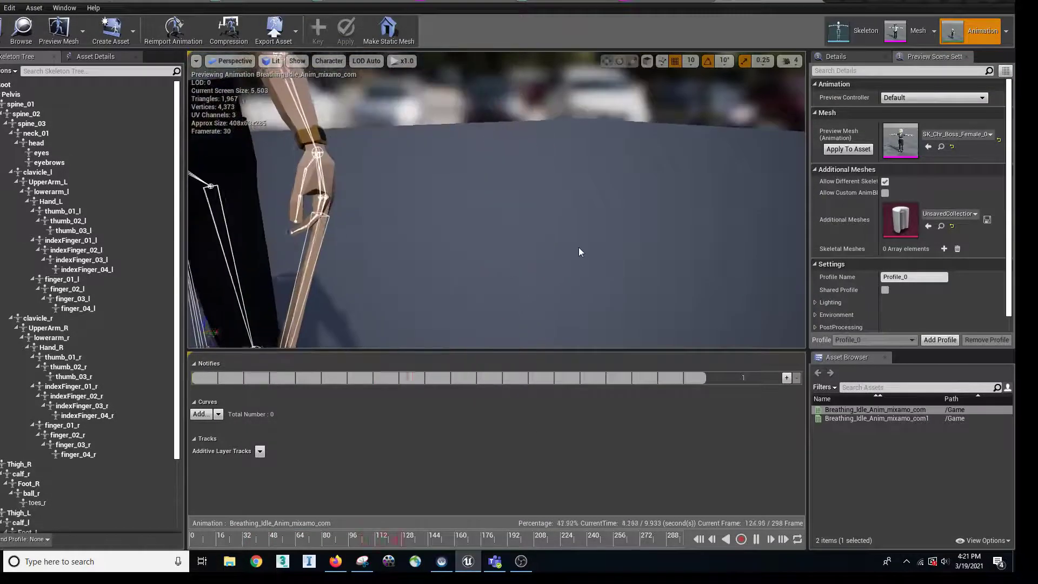
right_click_drag(579, 248, 552, 252)
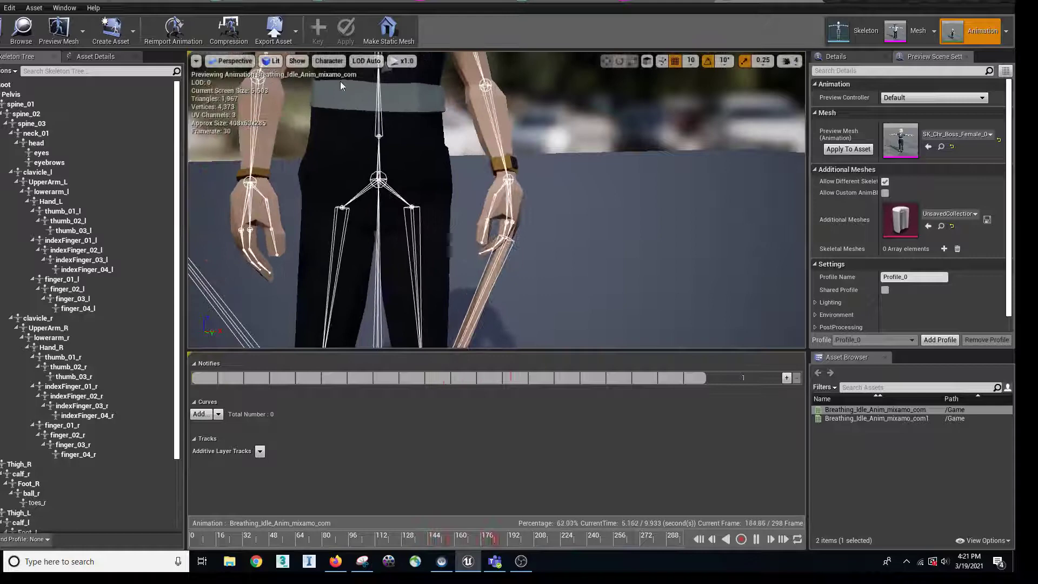
Step: Set bone drawing to Selected Only in the animation preview and view the deformed hand from the side
left_click(328, 61)
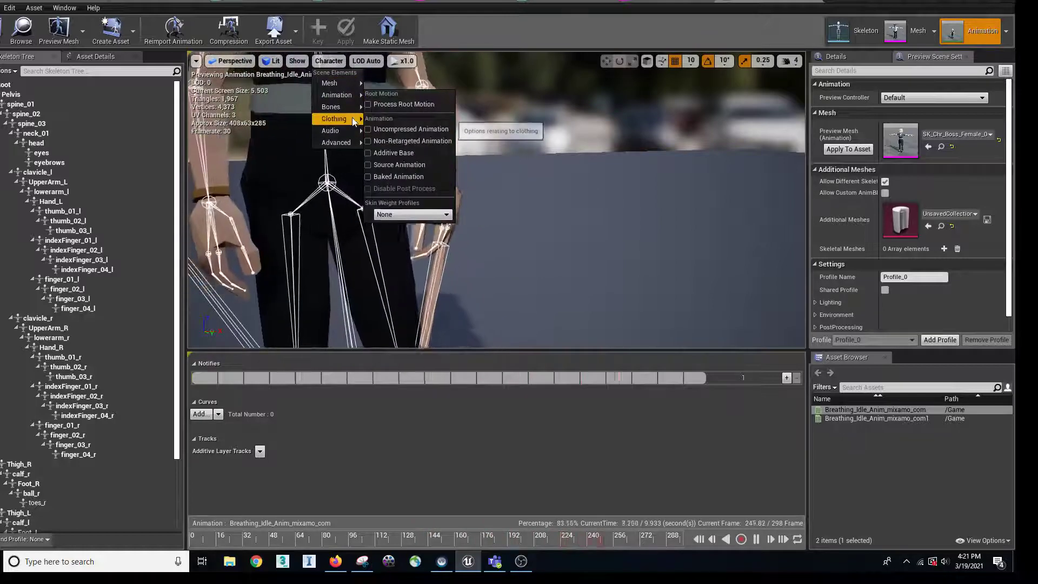
mouse_move(349, 108)
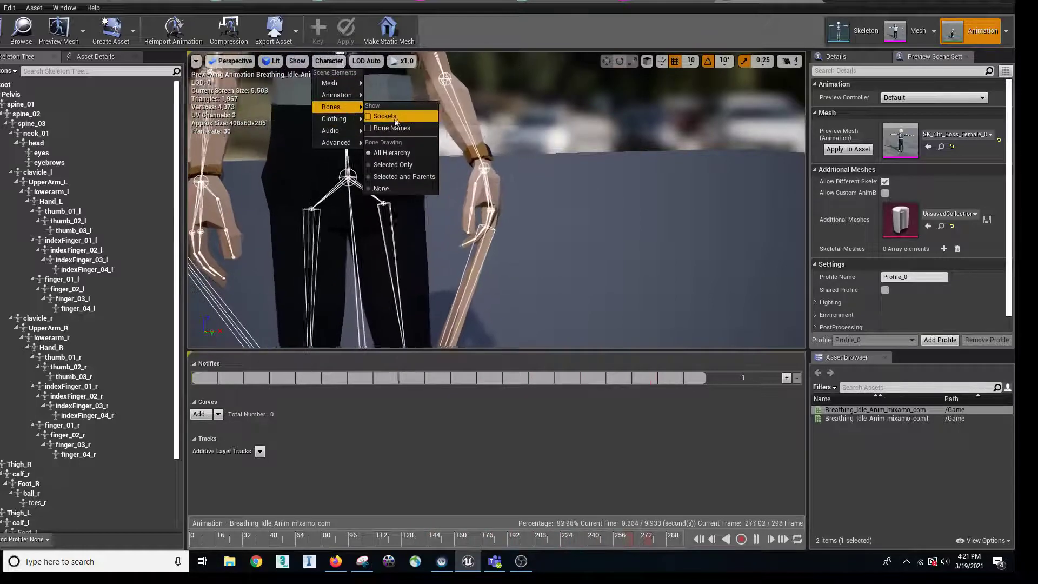
left_click(369, 169)
right_click_drag(615, 285, 463, 222)
Step: Select indexFinger_03_r and finger_04_r in the skeleton tree to check them against the stretched finger in the animation preview
left_click(432, 146)
left_click(435, 228)
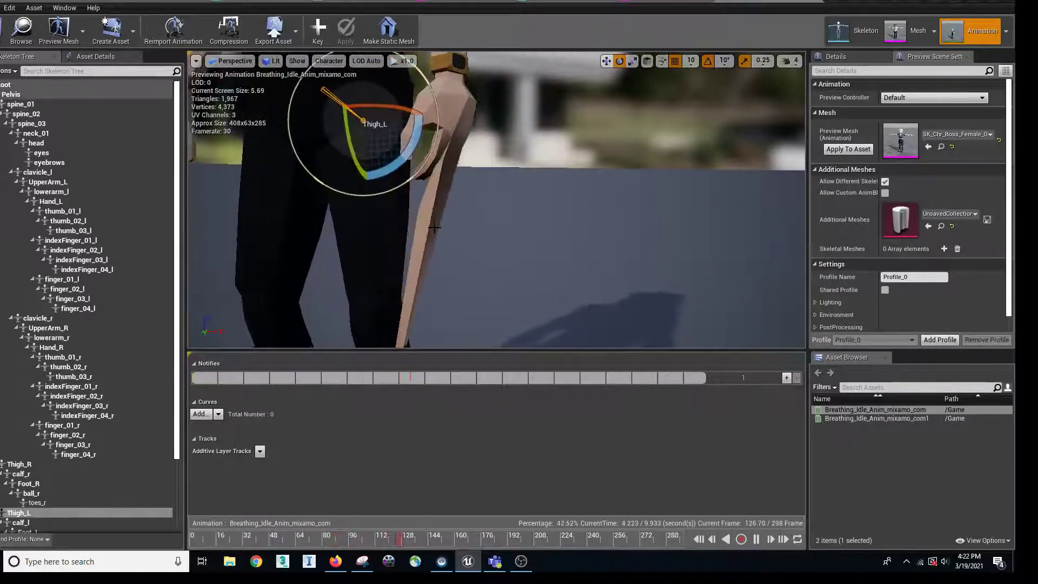
left_click(81, 405)
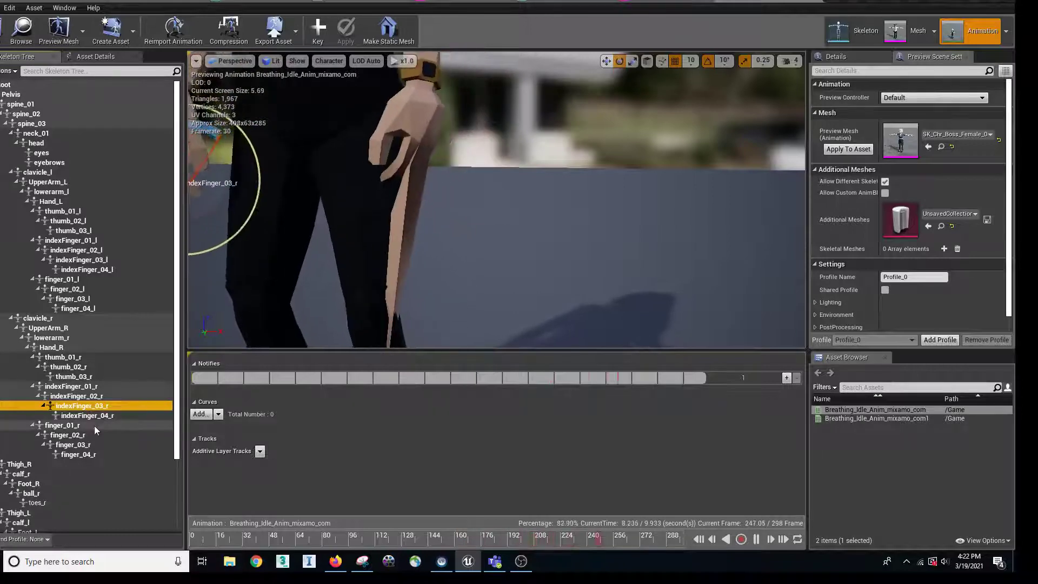
left_click(92, 453)
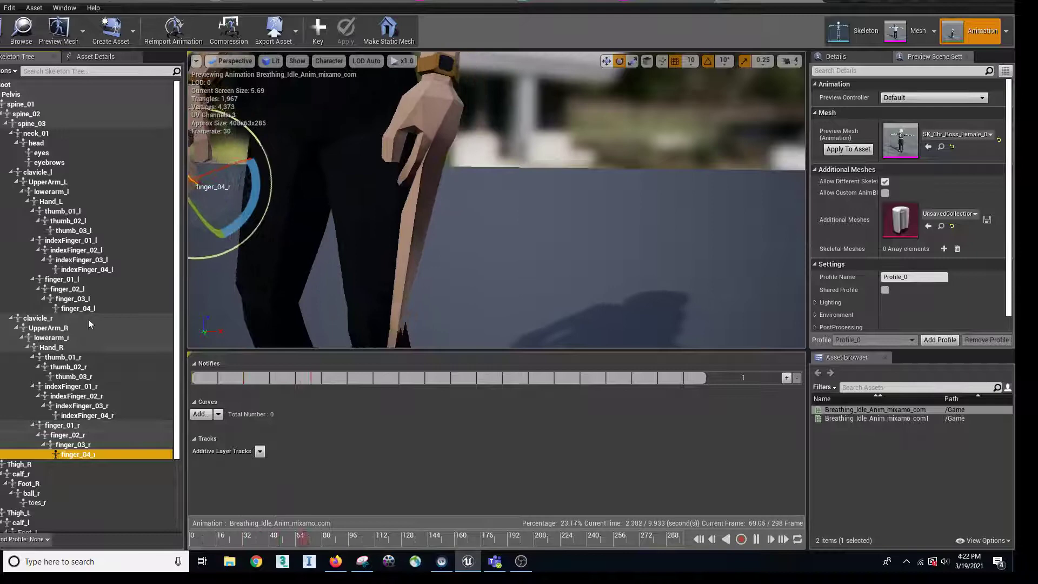
Step: Check the left hand's thumb_02_l and finger_01_l to finger_03_l bones in turn, ending with finger_03_l viewed against the whole character
left_click(84, 222)
left_click(80, 280)
left_click(79, 291)
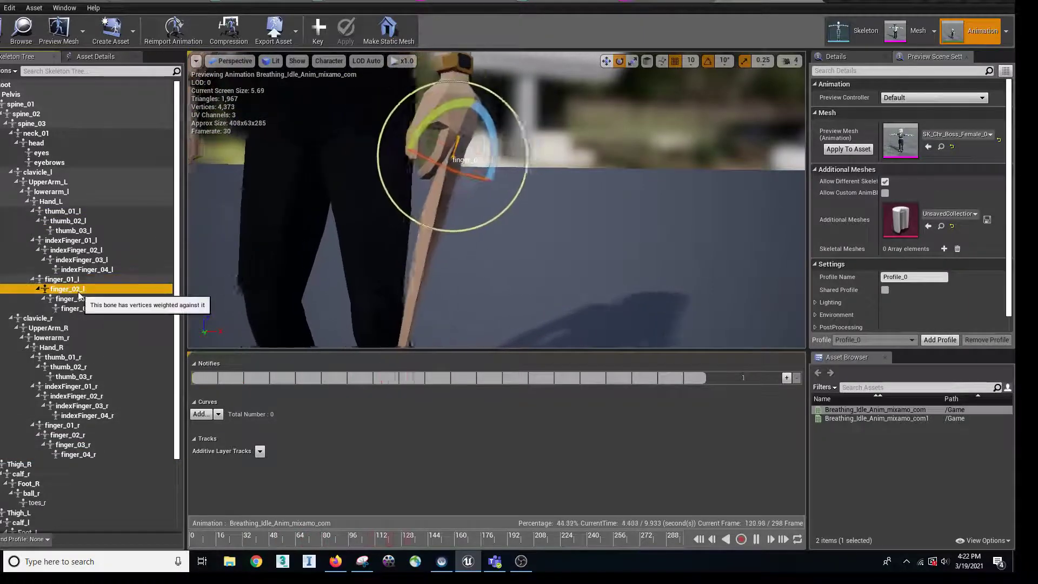
left_click(73, 299)
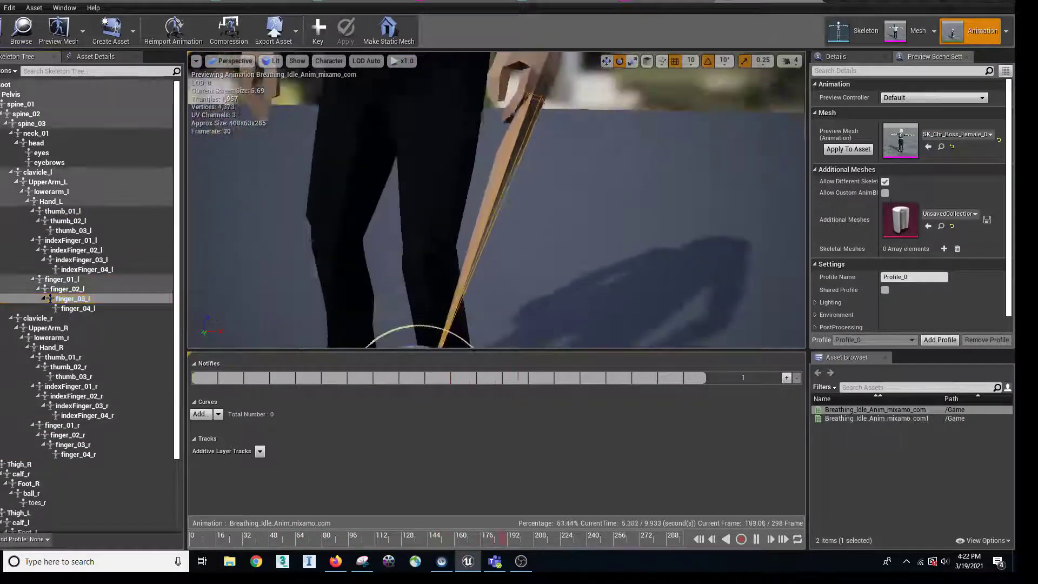
right_click_drag(616, 173, 600, 97)
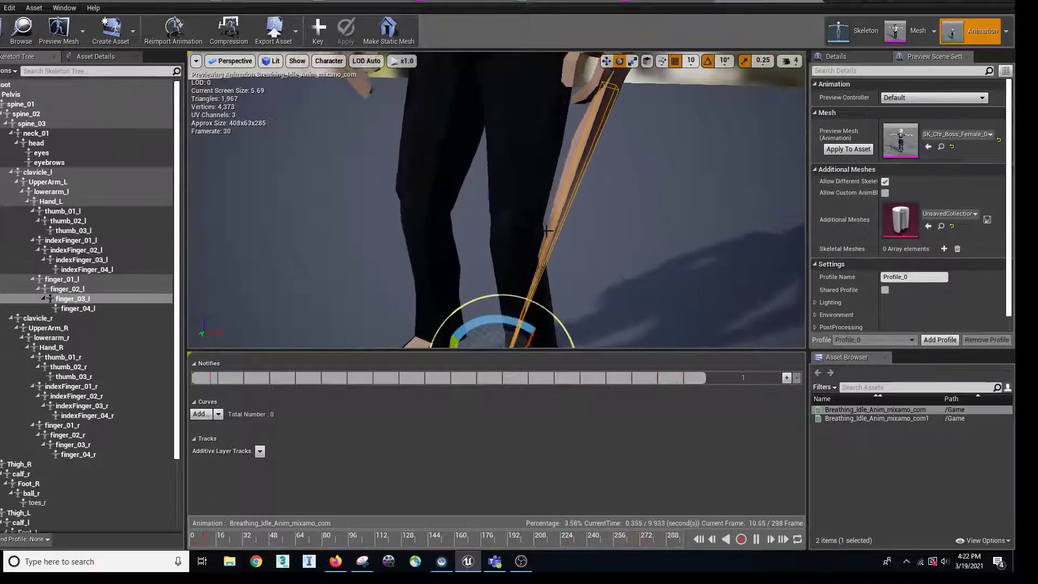
right_click_drag(666, 247, 666, 178)
scroll(673, 256, "down", 5)
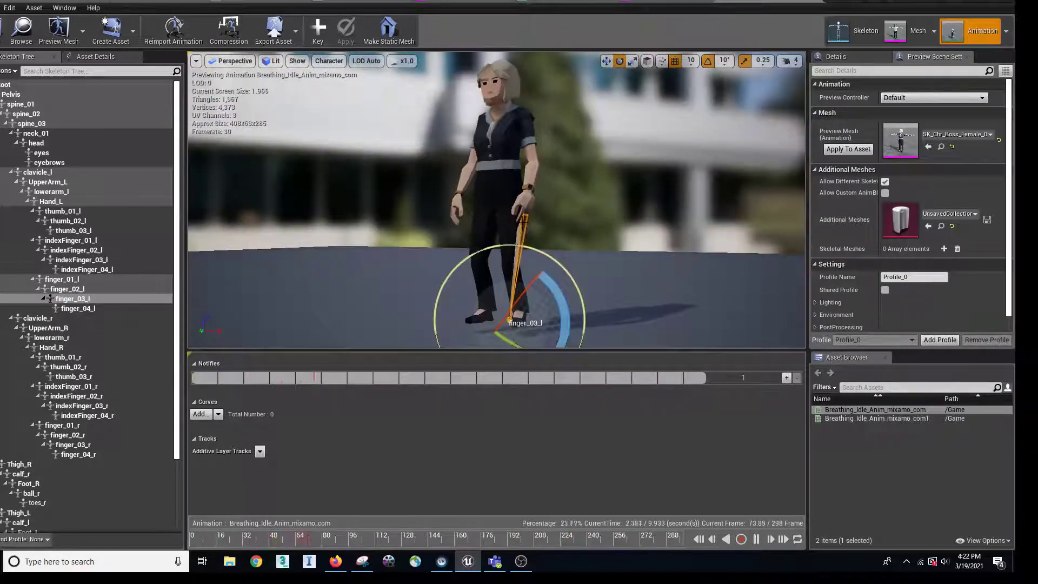
right_click_drag(673, 255, 650, 291)
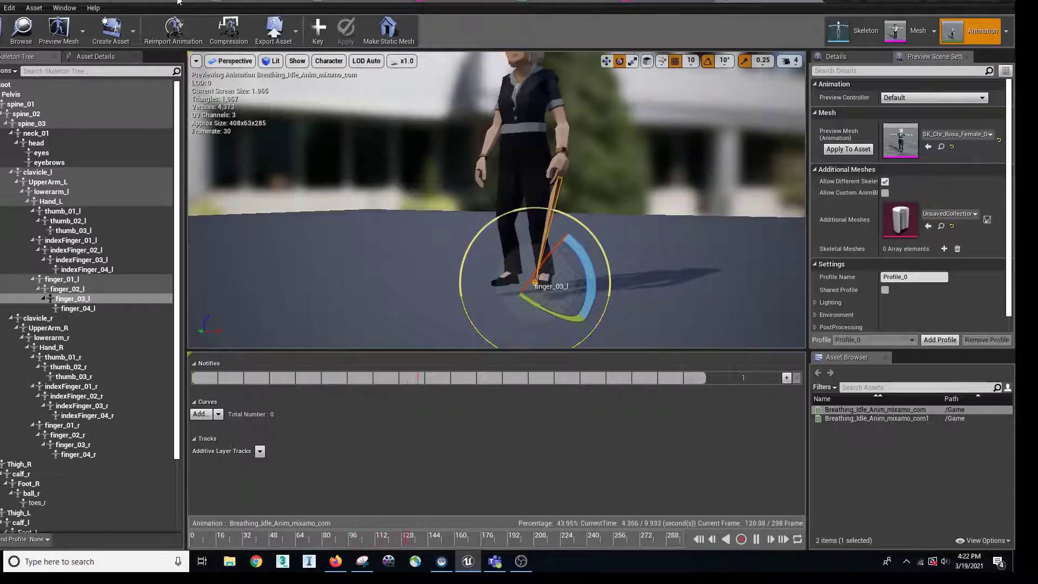
Step: View Breathing_Idle_Skeleton's reference pose, then open SK_Chr_Boss_Female_01_Skeleton's Retarget Manager with its finger mappings beside the right hand
left_click(578, 1)
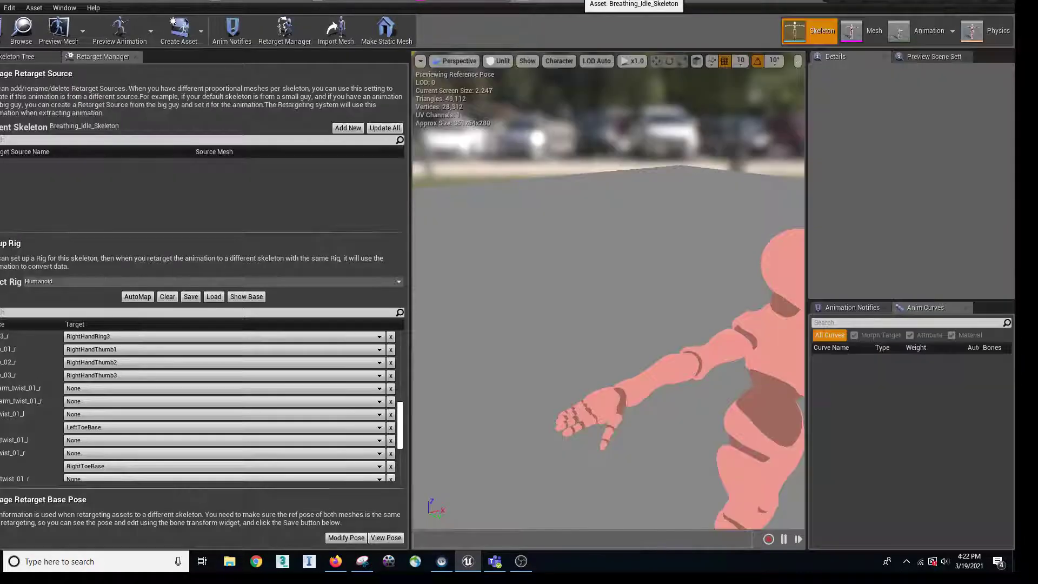
right_click_drag(534, 308, 541, 308)
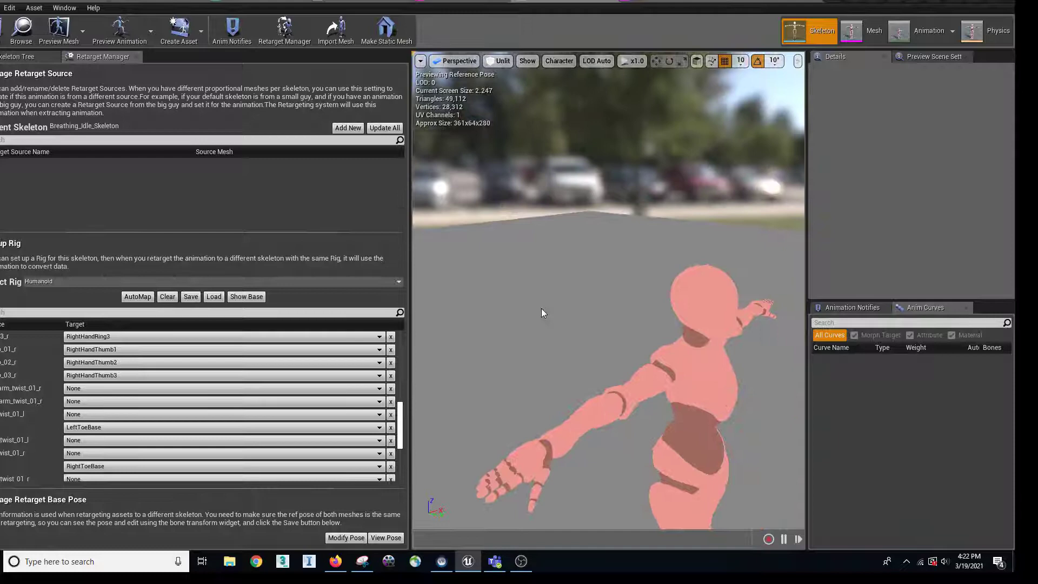
left_click(655, 4)
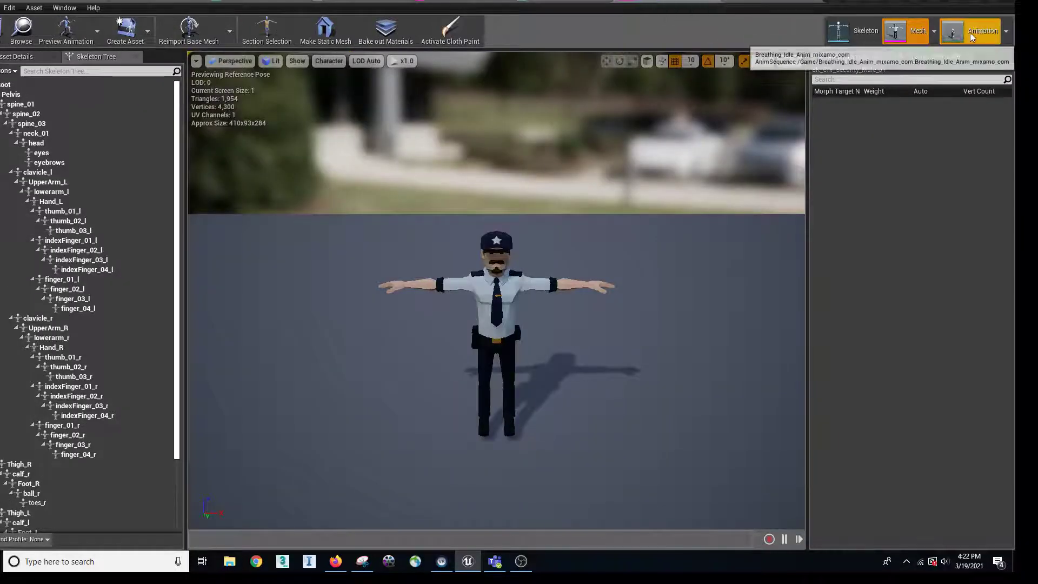
left_click(839, 33)
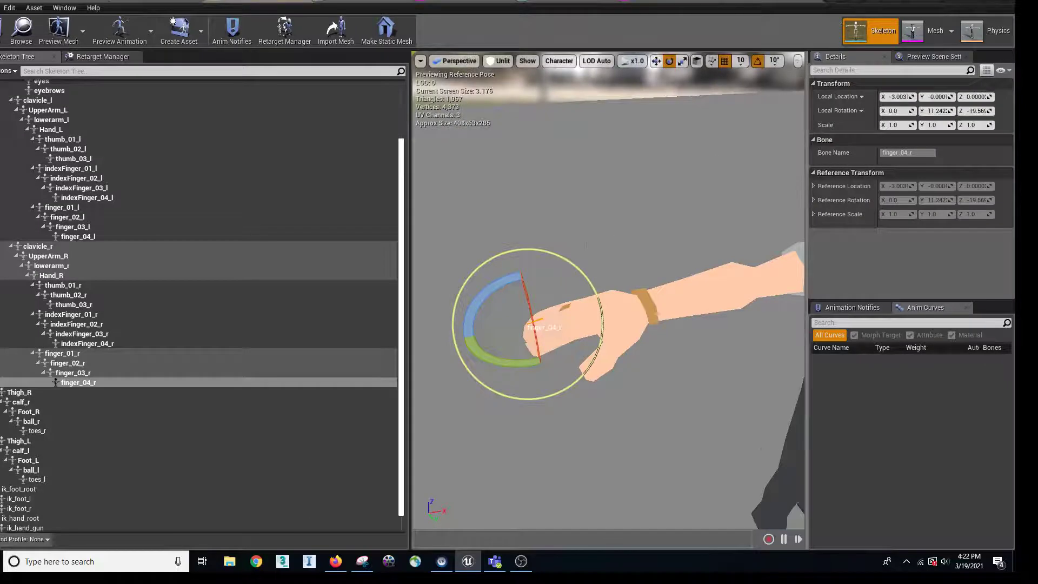
left_click(103, 56)
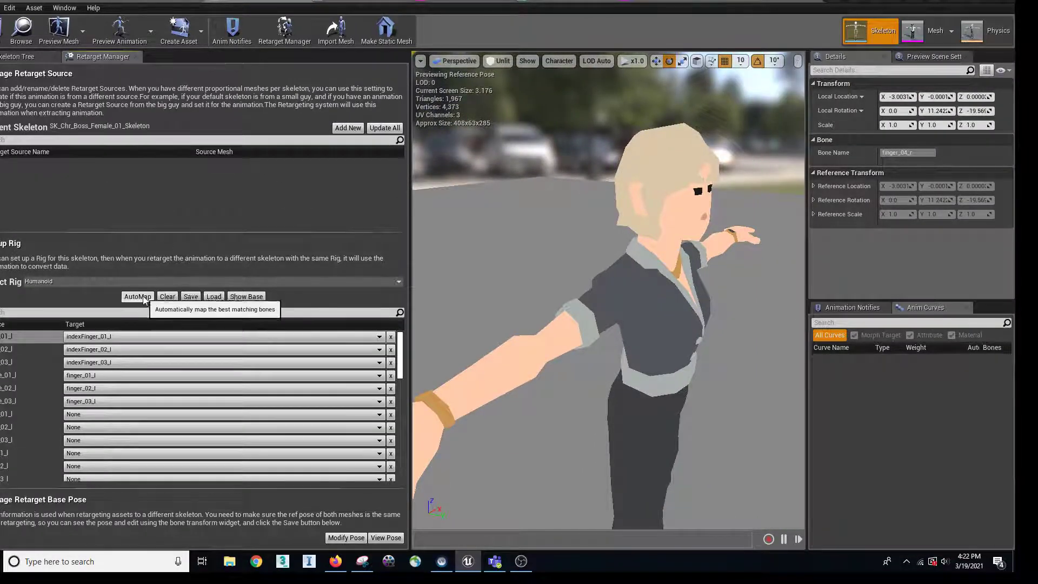
left_click(246, 298)
left_click(230, 298)
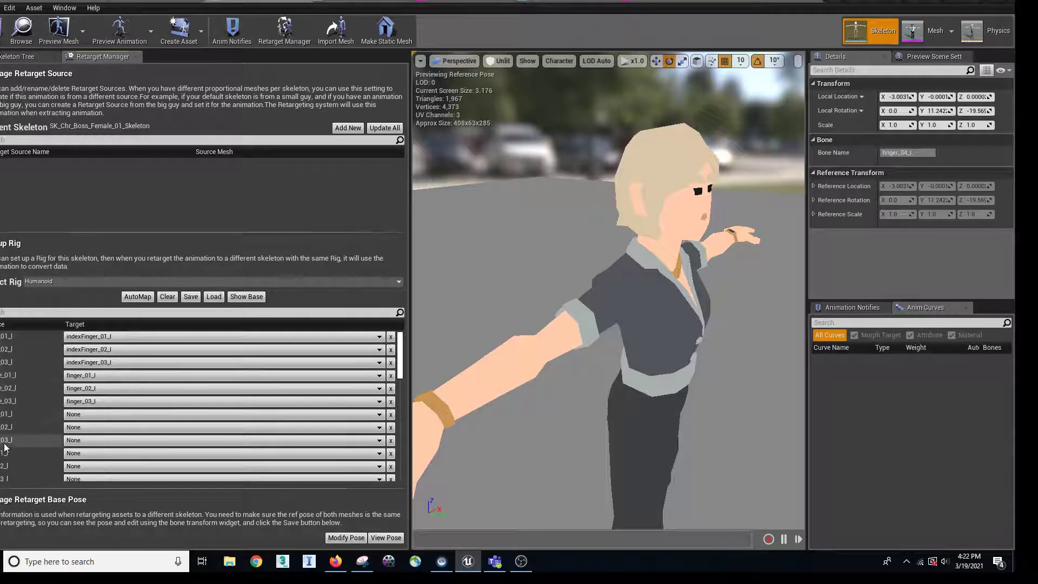
right_click_drag(540, 390, 515, 390)
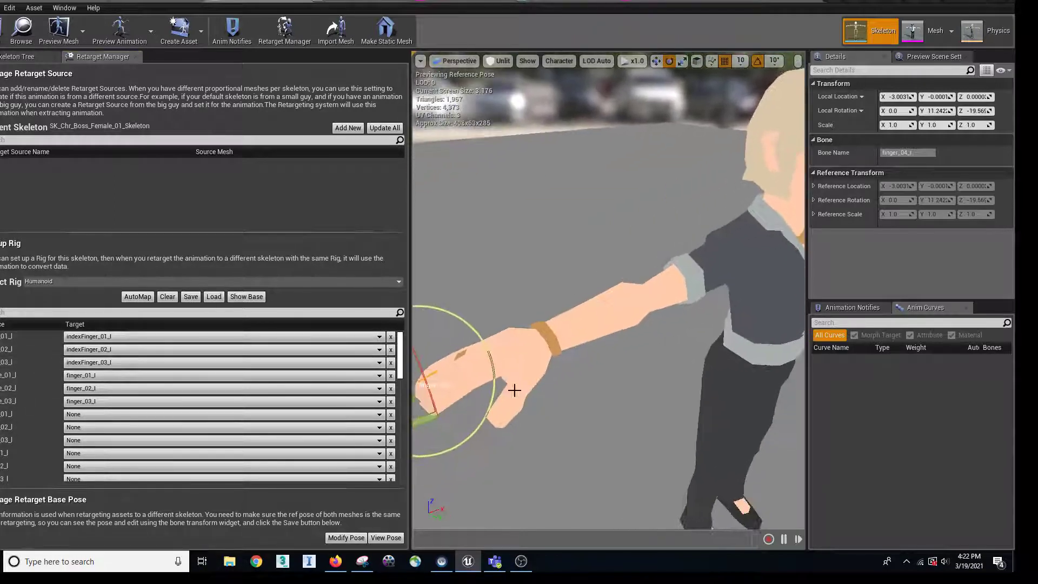
Step: Reselect indexFinger_01_l, indexFinger_02_l and indexFinger_03_l as the Humanoid rig targets for the three left index finger nodes
left_click(43, 338)
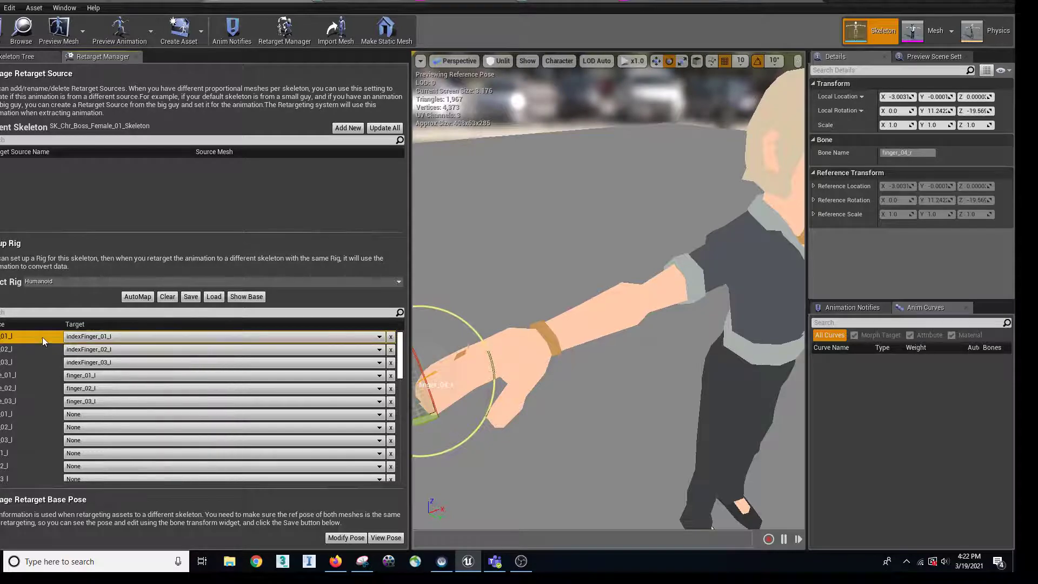
left_click(140, 336)
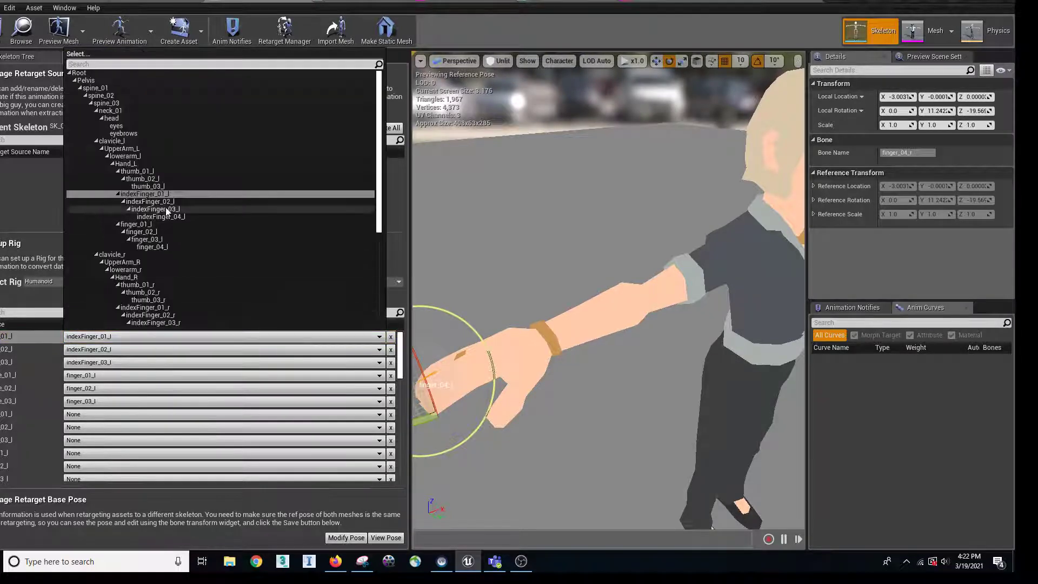
left_click(158, 193)
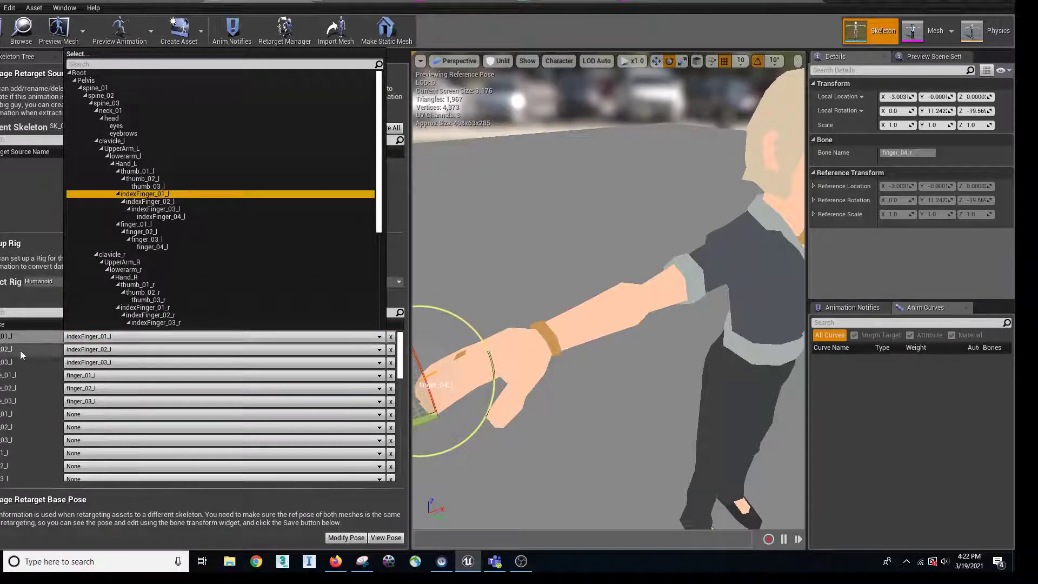
left_click(139, 352)
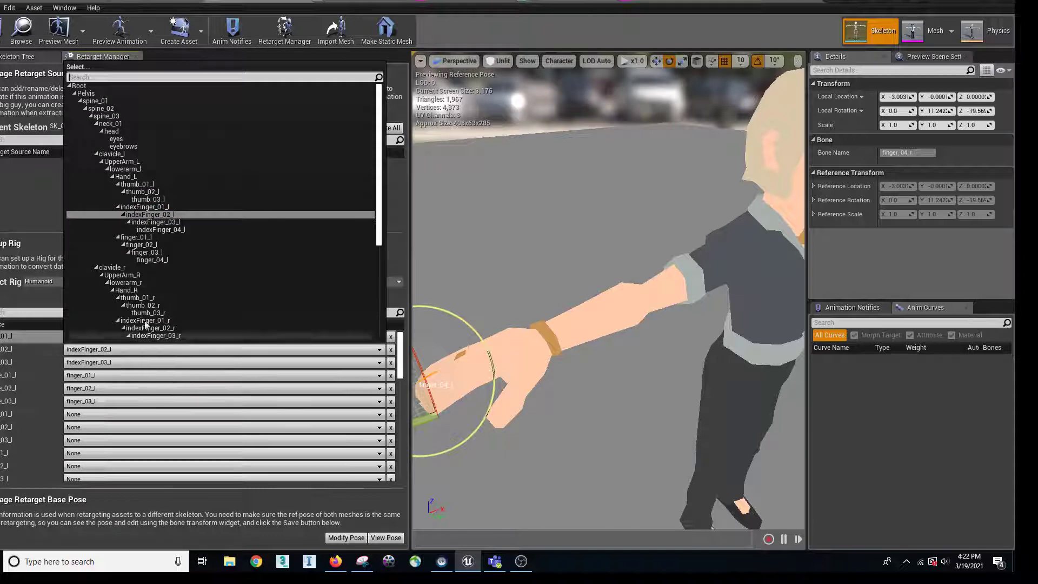
left_click(166, 216)
left_click(112, 365)
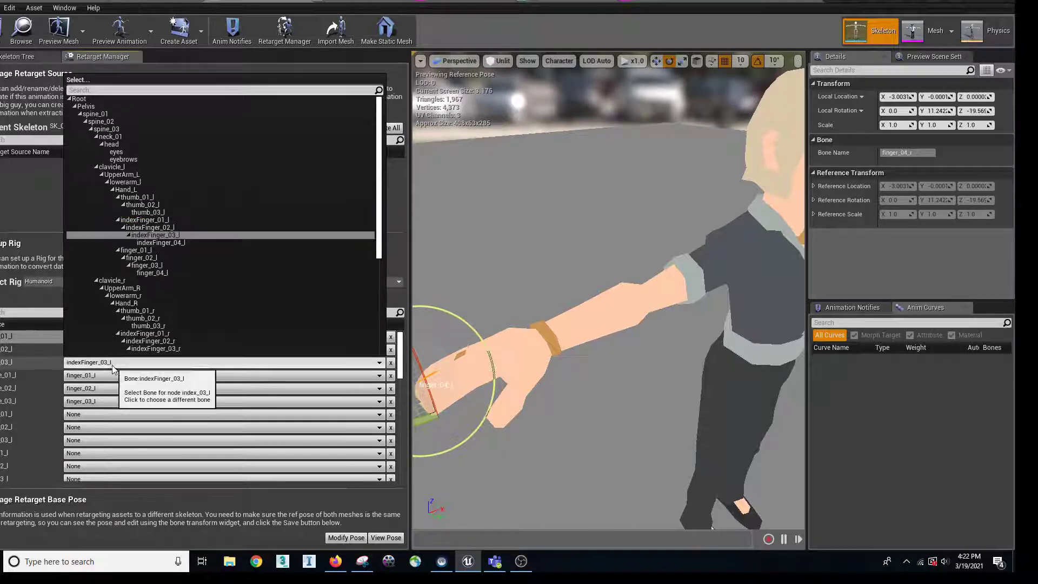
left_click(171, 235)
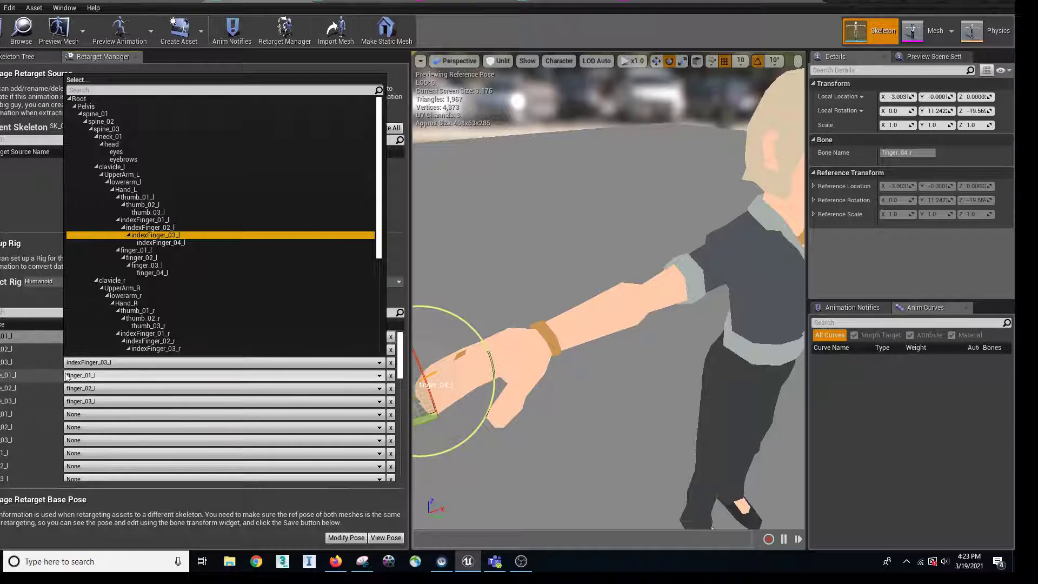
left_click(408, 358)
Step: Examine the remaining finger and thumb target assignments of both hands in the Humanoid rig mapping
scroll(401, 359, "down", 3)
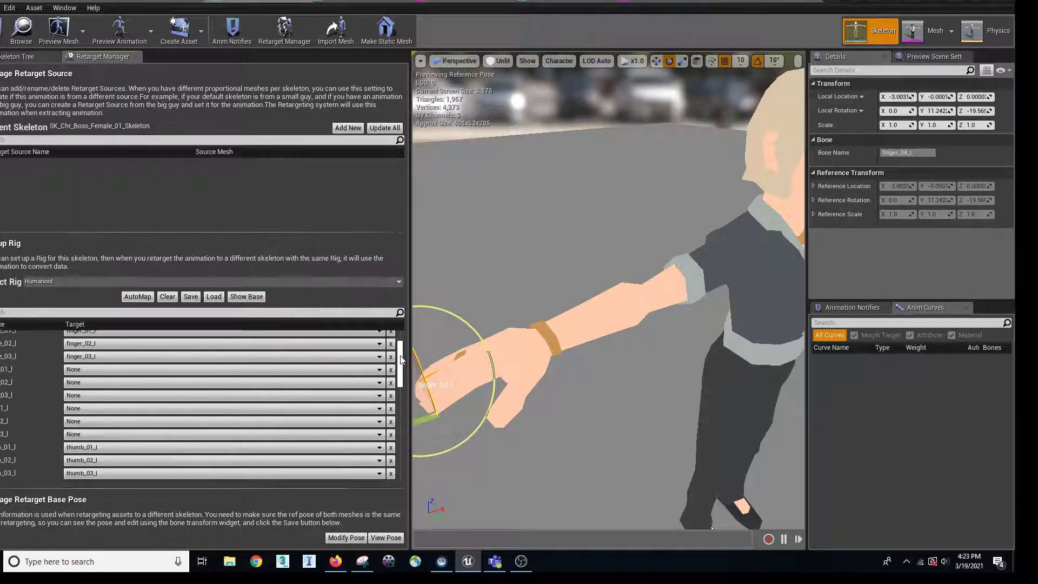
scroll(400, 359, "down", 1)
scroll(404, 360, "up", 1)
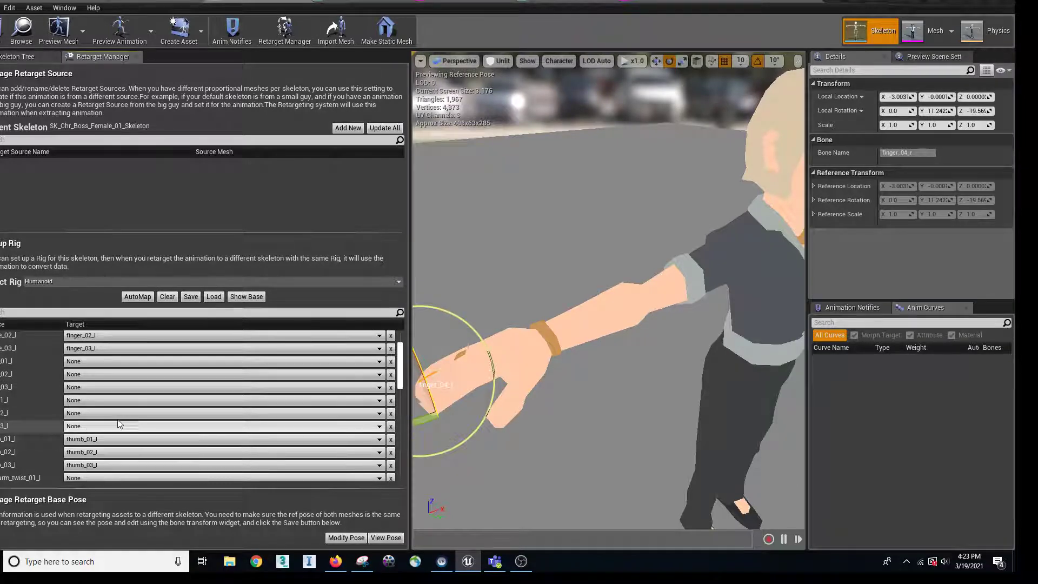
scroll(208, 427, "down", 2)
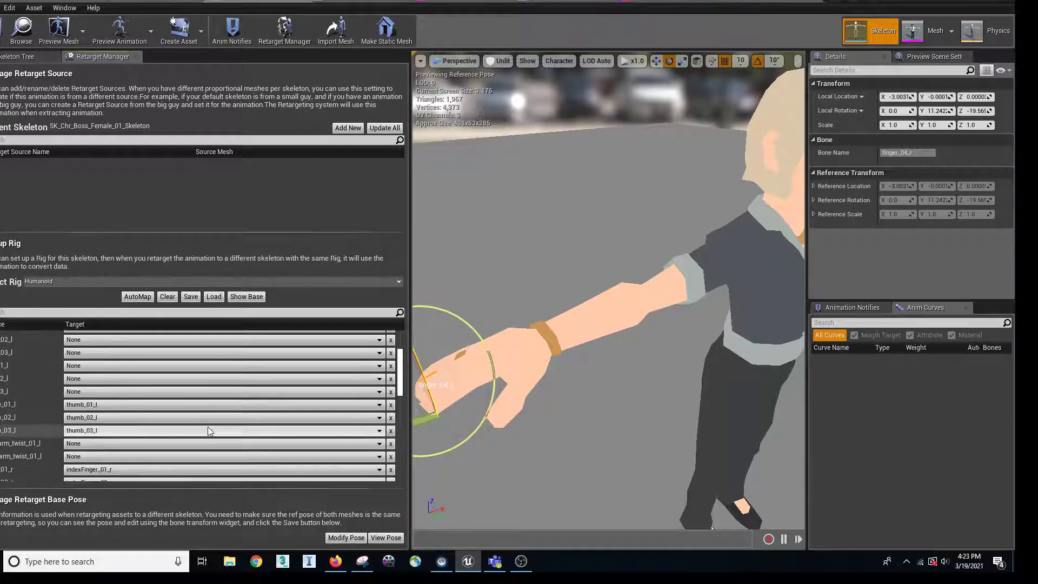
scroll(178, 430, "down", 2)
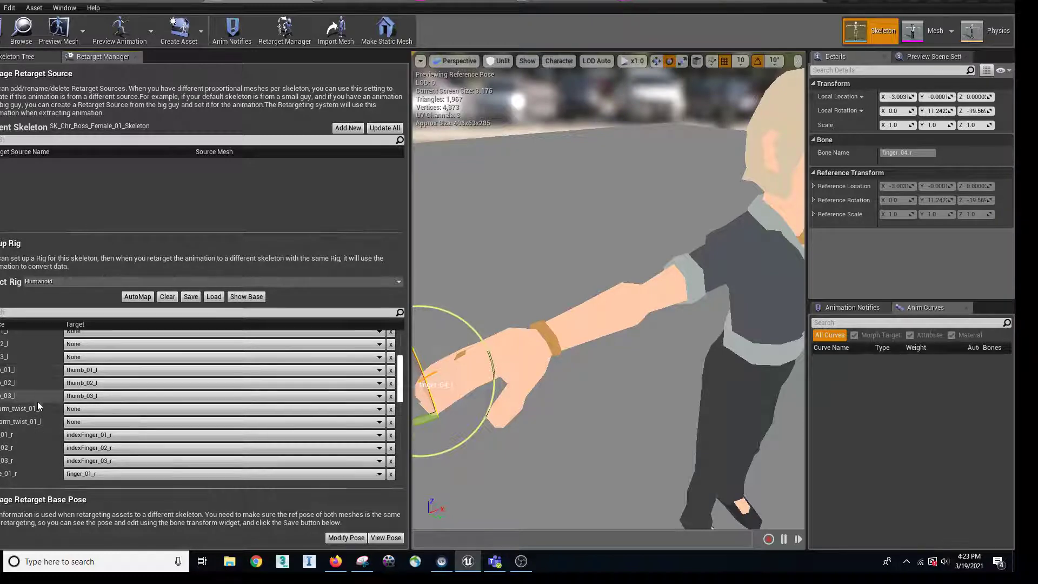
scroll(39, 416, "down", 1)
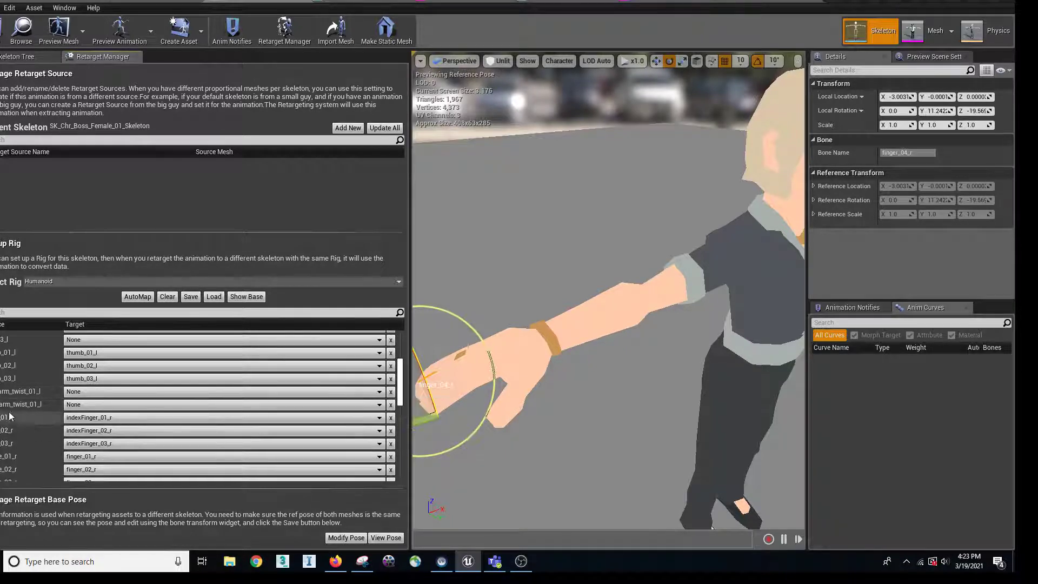
scroll(8, 422, "down", 3)
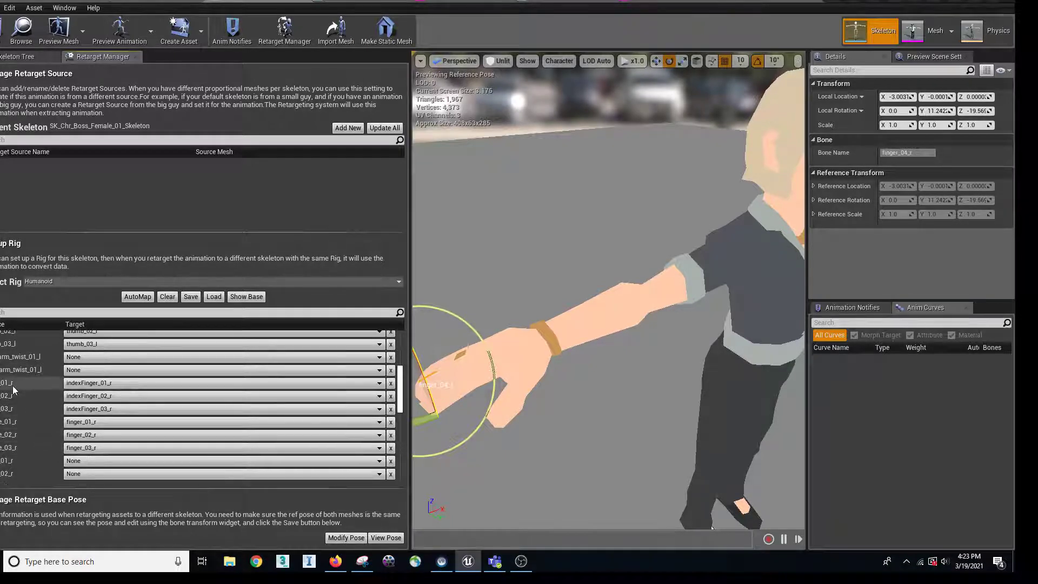
scroll(54, 413, "down", 1)
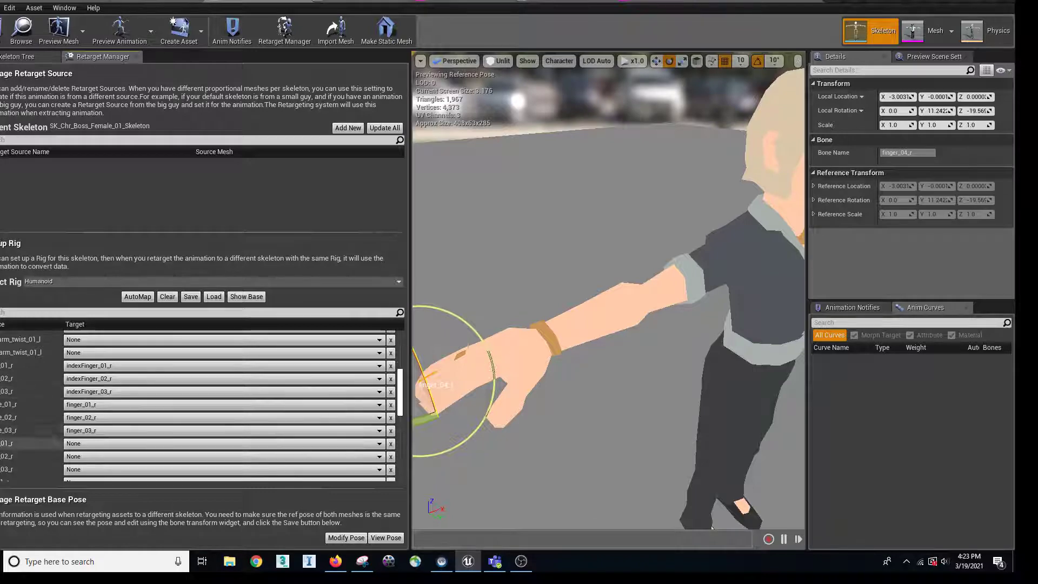
scroll(26, 441, "down", 3)
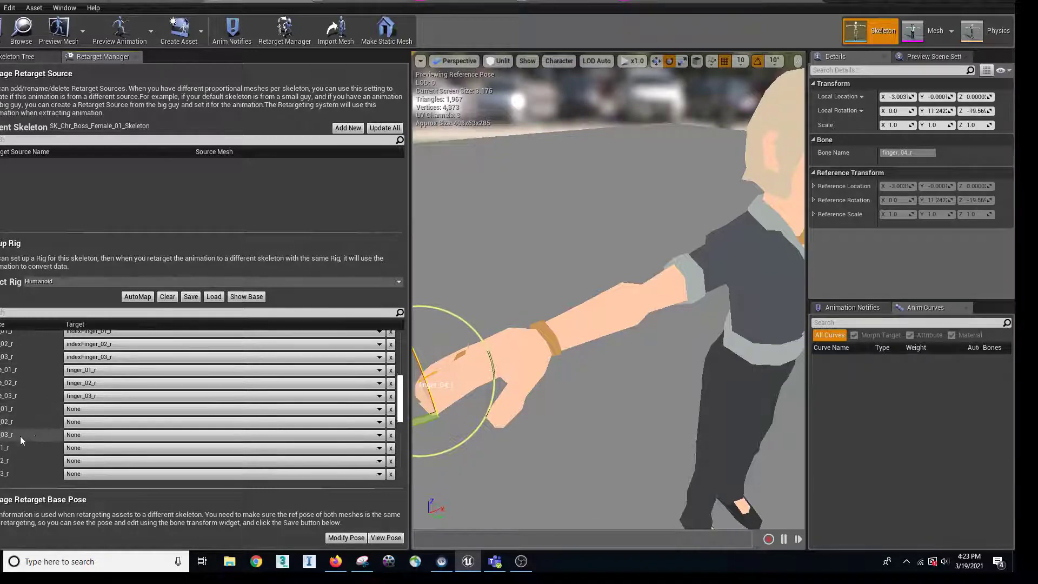
scroll(26, 452, "down", 1)
scroll(34, 468, "down", 1)
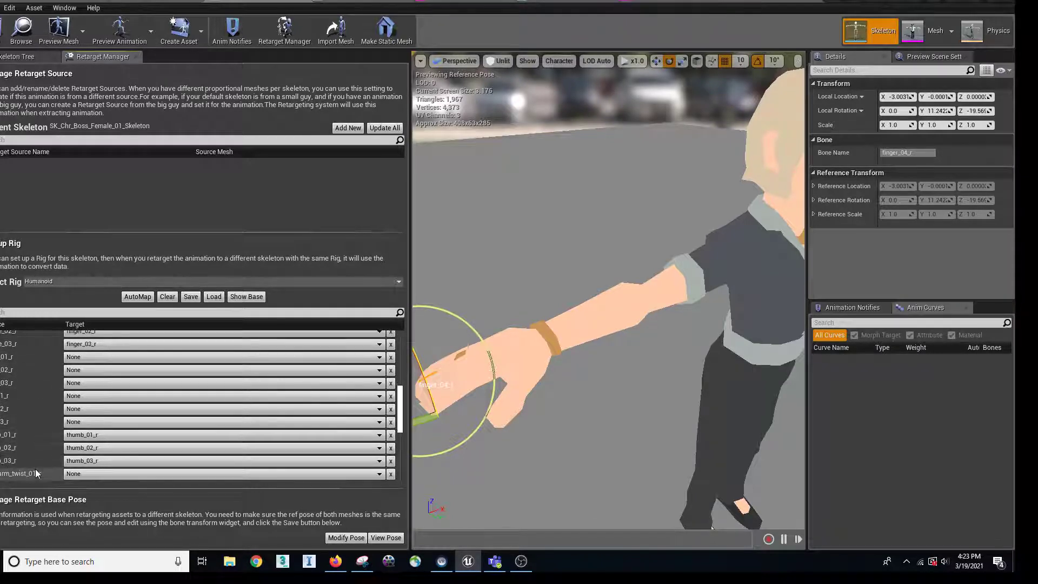
scroll(34, 466, "up", 1)
scroll(56, 400, "up", 1)
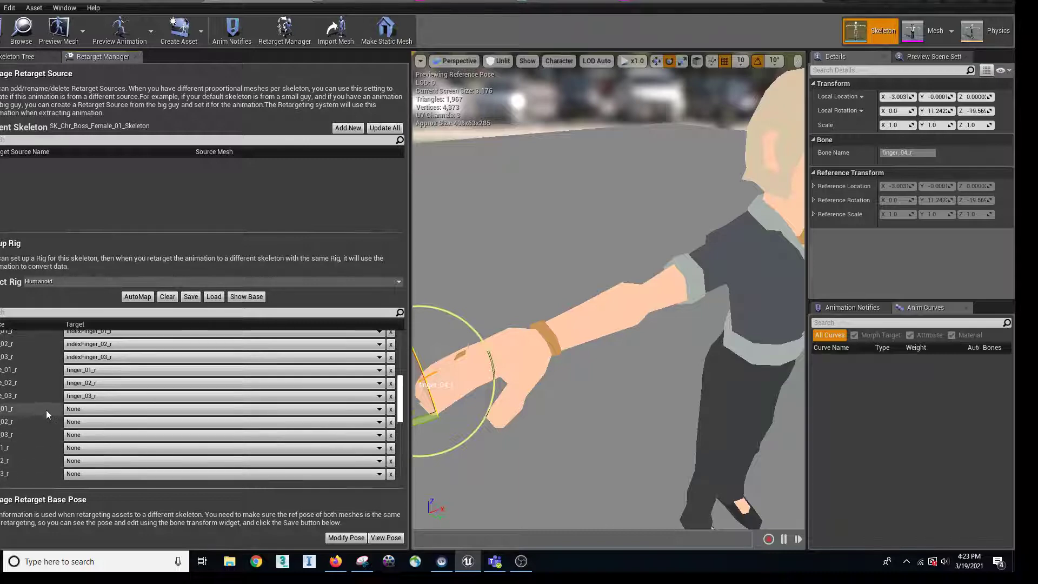
scroll(96, 417, "up", 1)
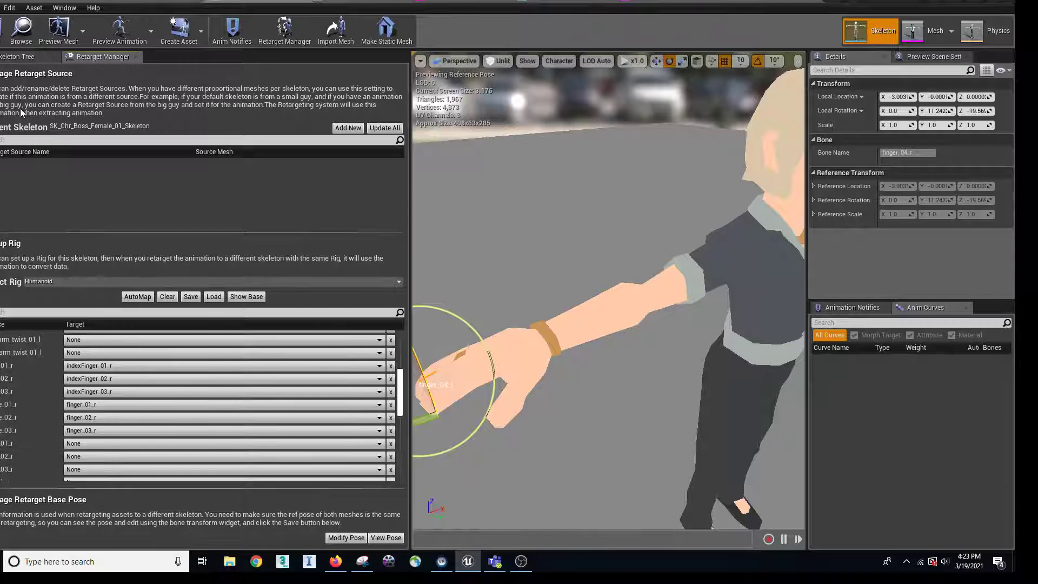
Step: Return to the test level and open the Mixamo folder under Character_Assets
left_click(54, 2)
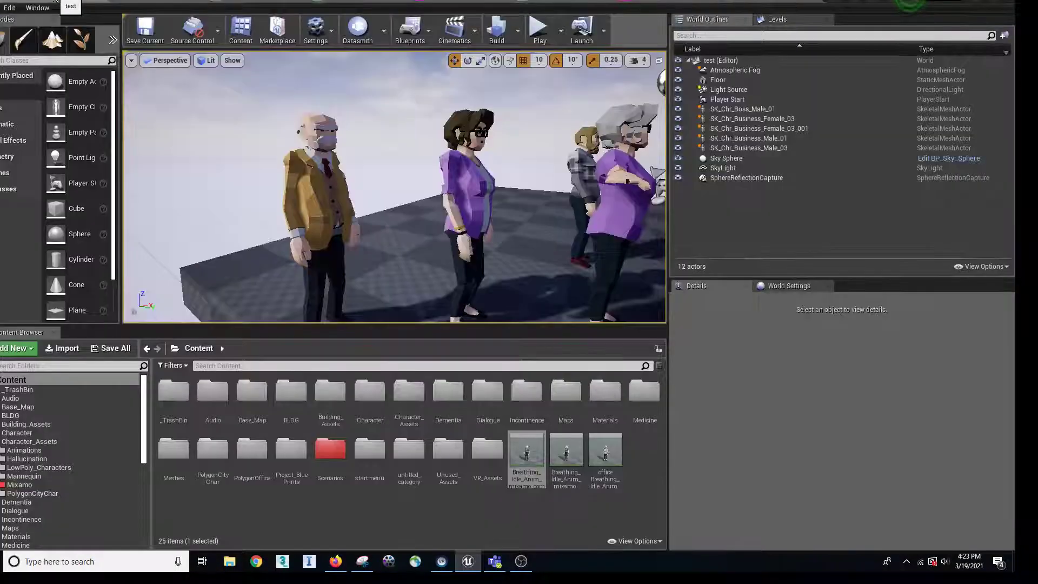
scroll(104, 500, "down", 2)
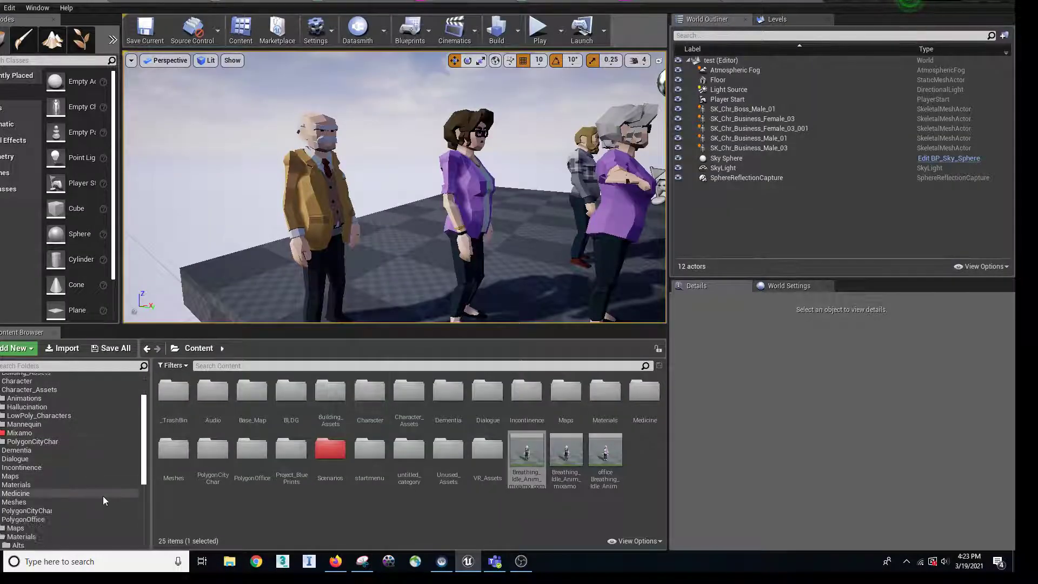
scroll(90, 485, "down", 2)
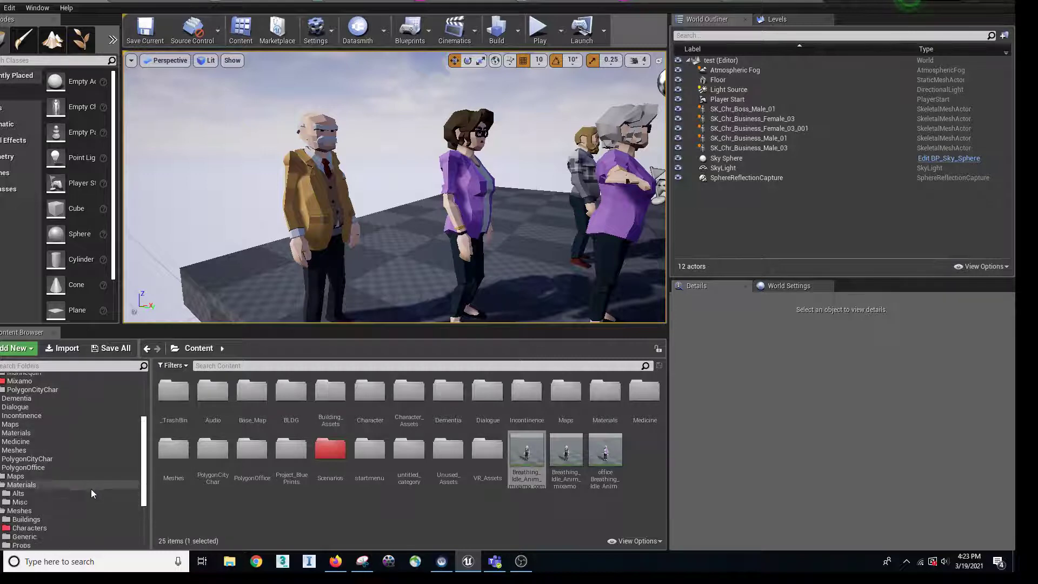
scroll(49, 489, "up", 4)
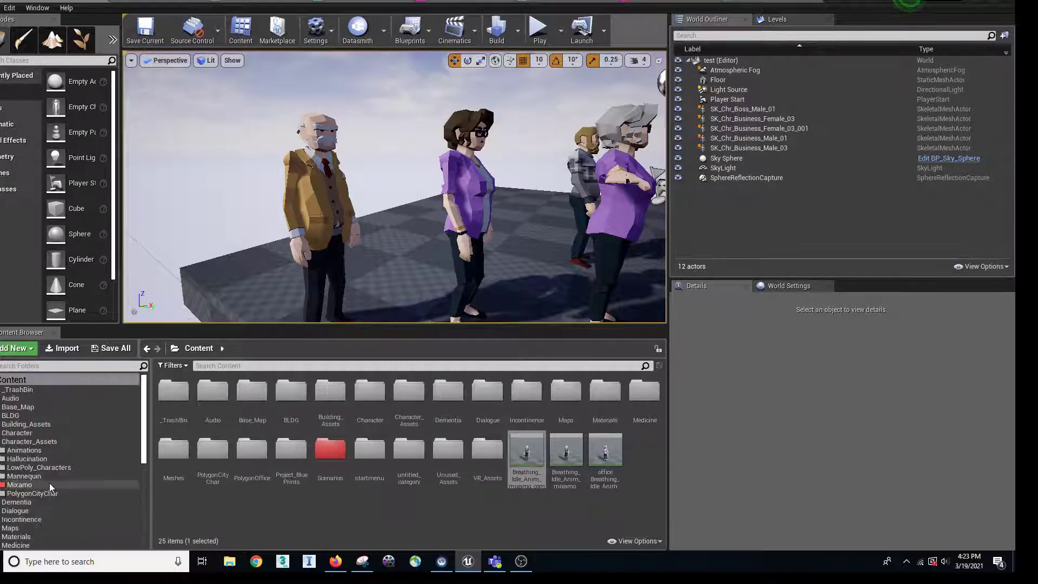
left_click(46, 485)
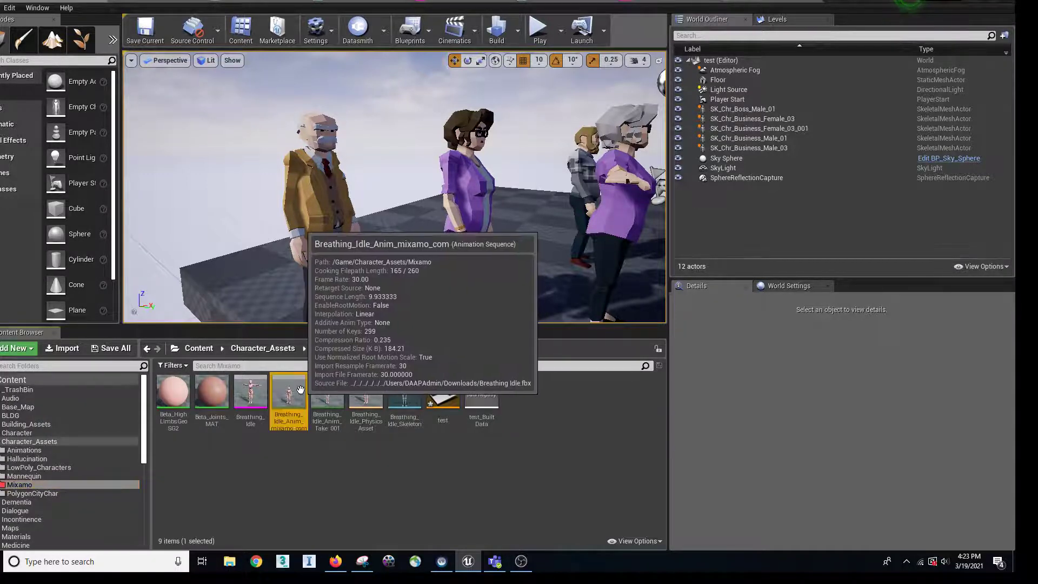
Step: Set up a duplicate-and-retarget of Breathing_Idle_Anim_mixamo_com with SK_Chr_Boss_Female_01_Skeleton as target, and check the target pose preview
right_click(302, 409)
mouse_move(361, 100)
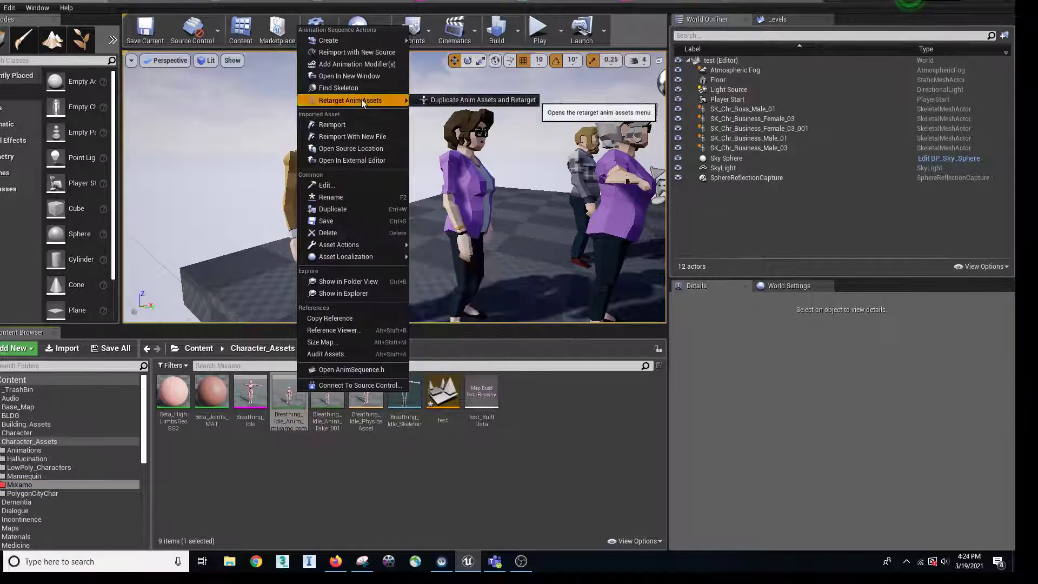
left_click(461, 99)
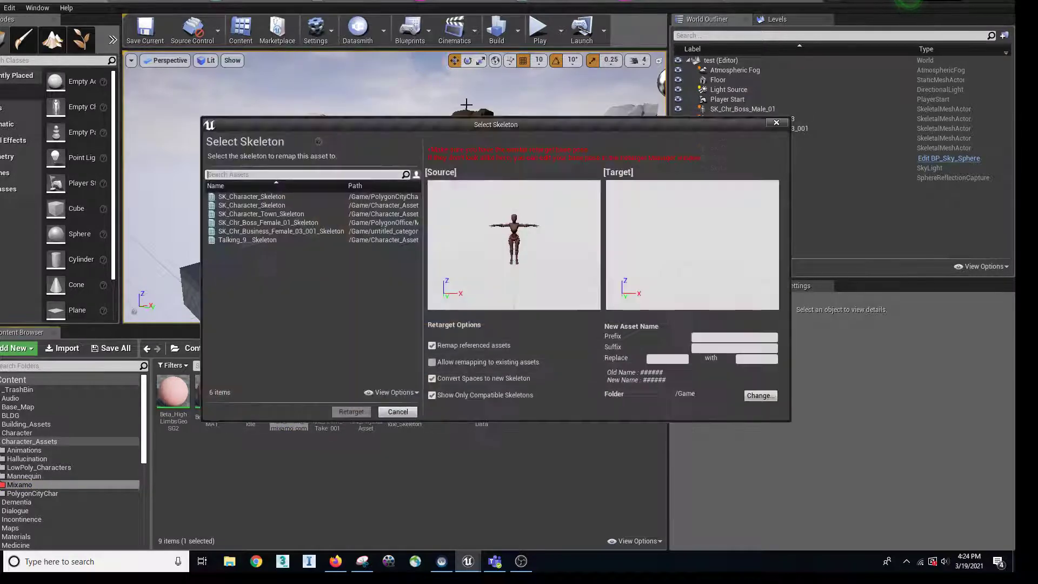
left_click(259, 222)
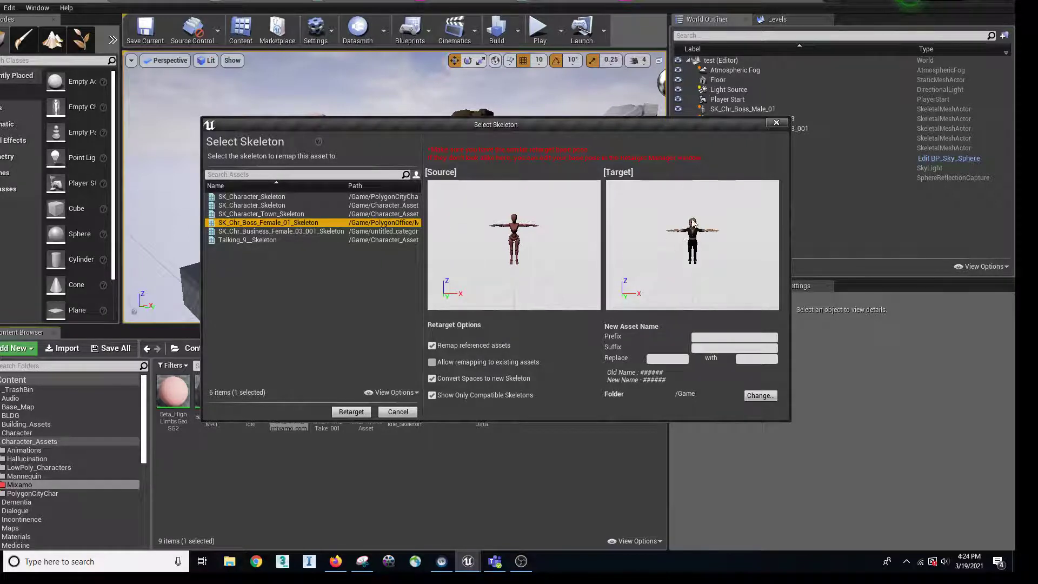
left_click(697, 239)
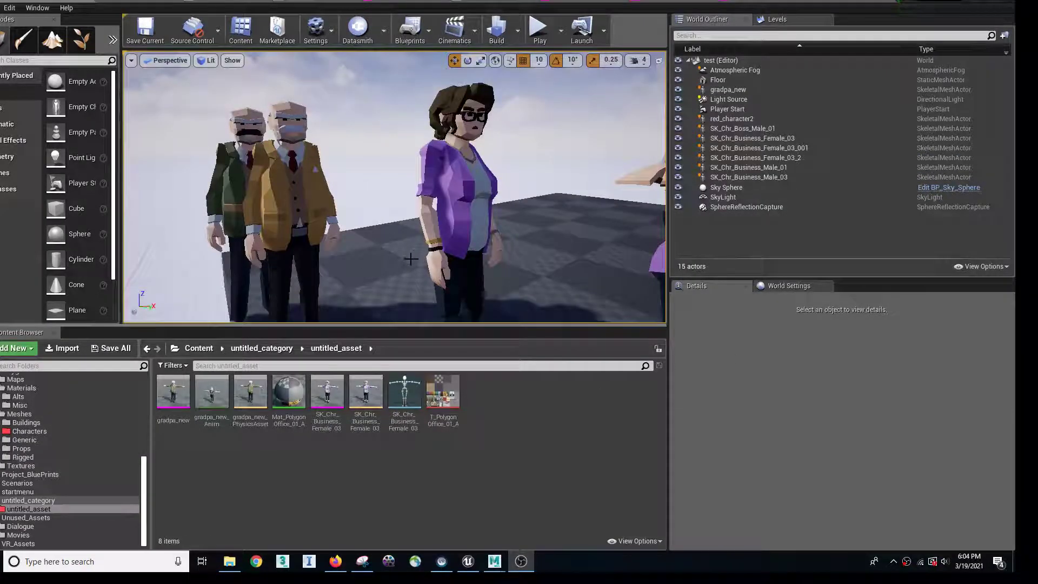
Step: Play the level in the editor, examine the characters' idle animation and hands from several sides, and stop playing
right_click_drag(409, 258, 437, 242)
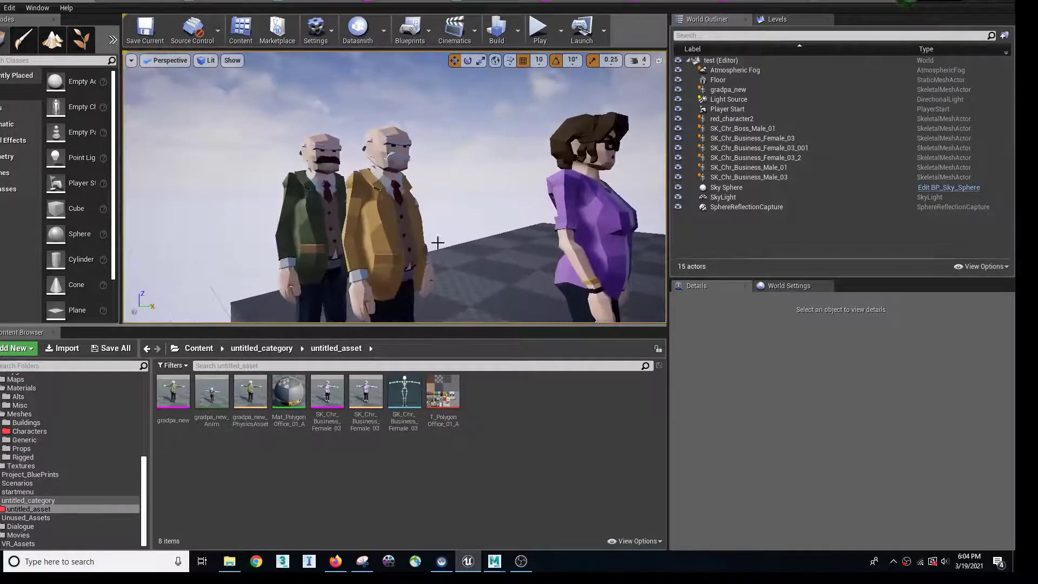
left_click(539, 28)
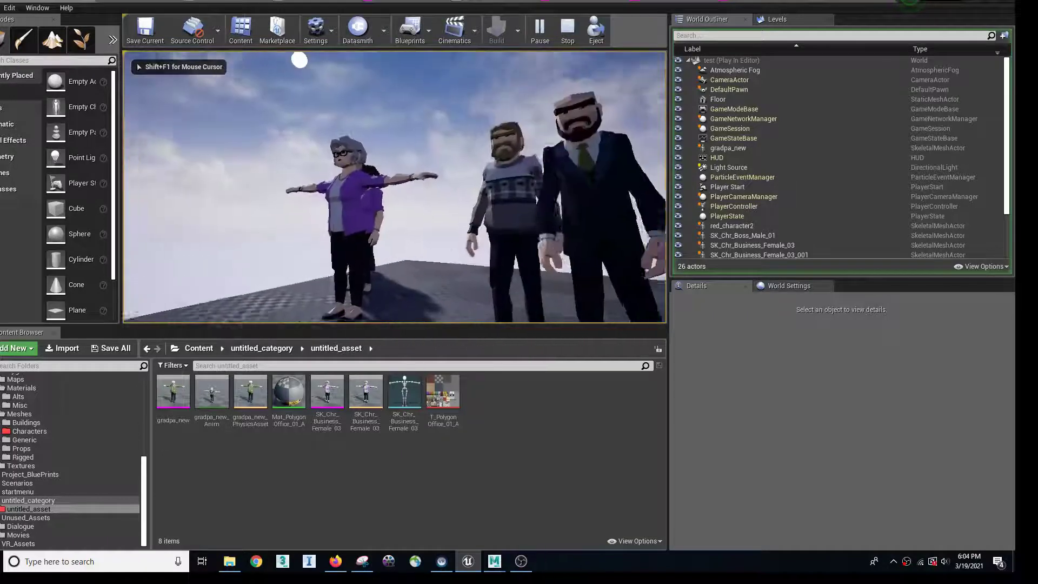
key("w")
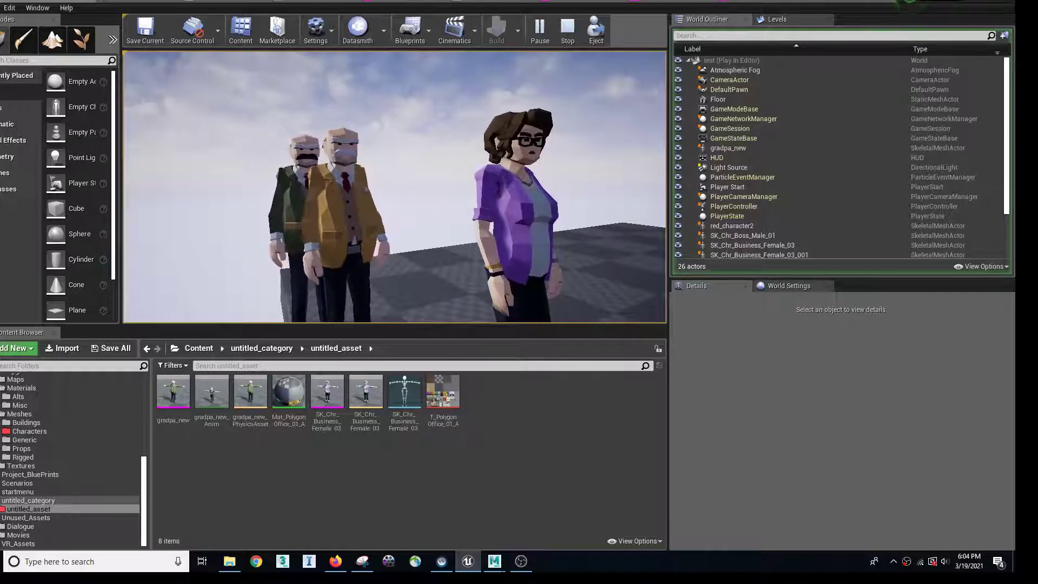
key("a")
key("w")
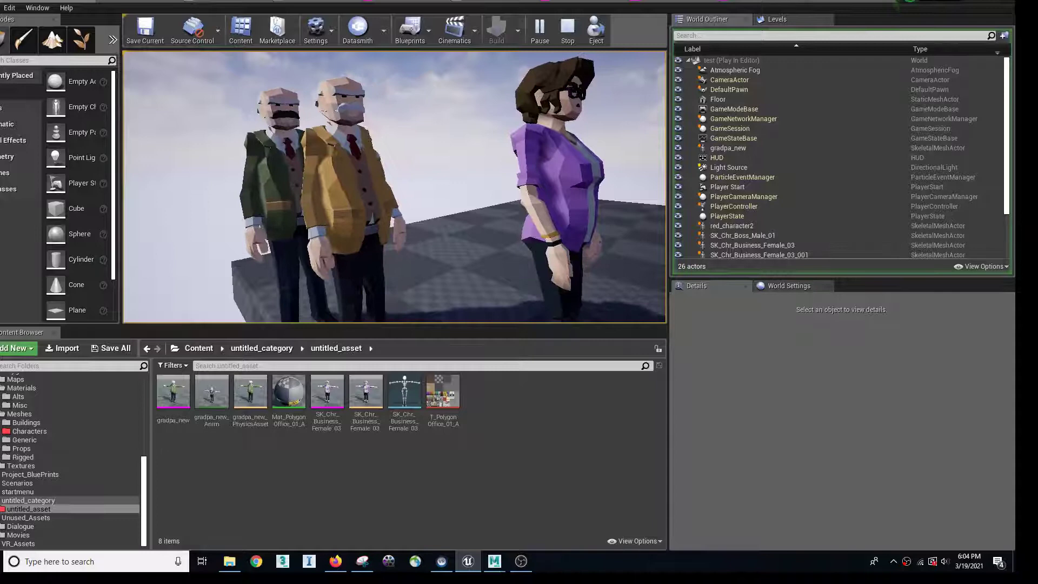
key("d")
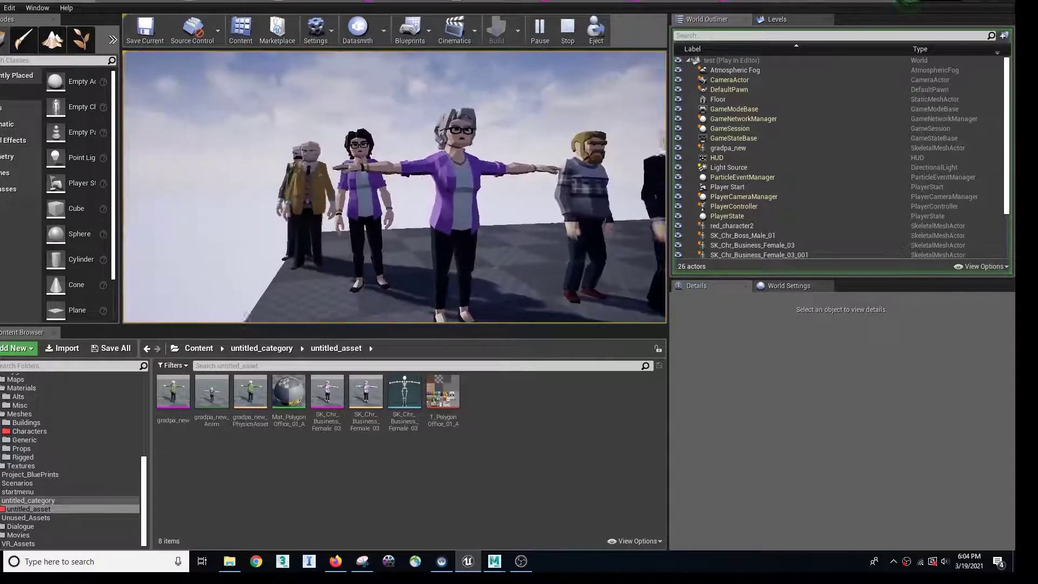
key("w")
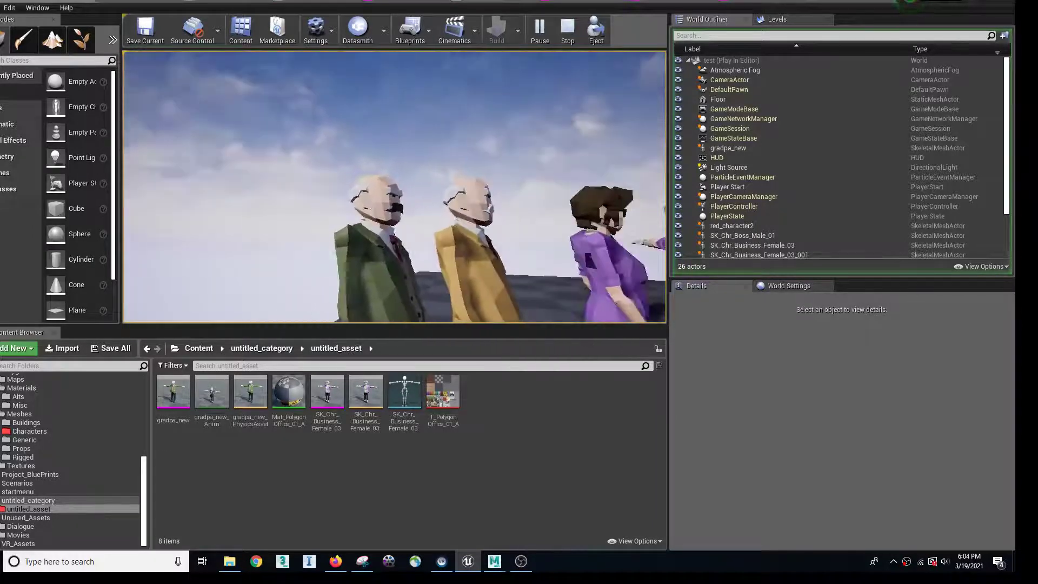
key("d")
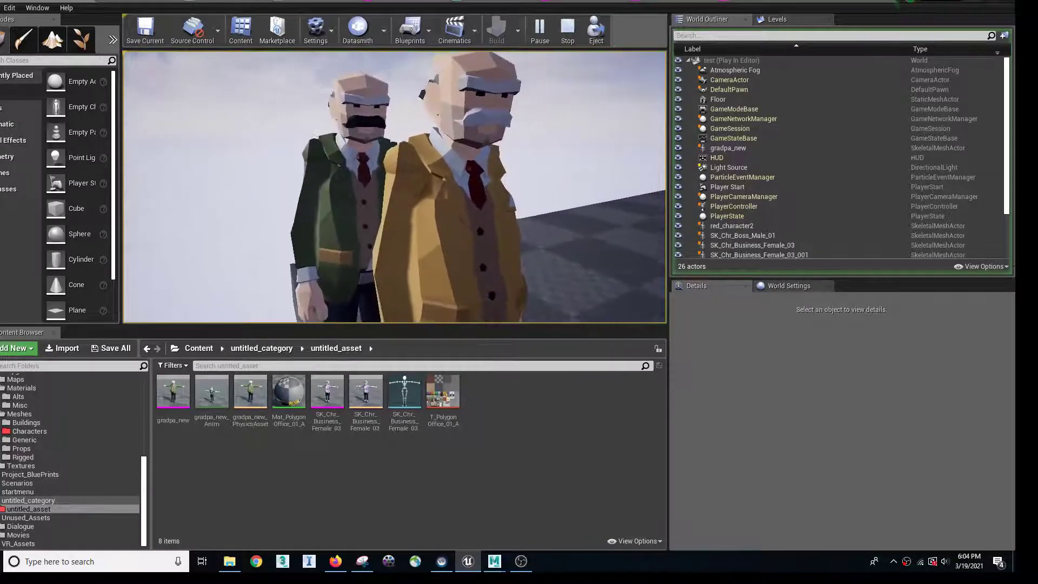
key("s")
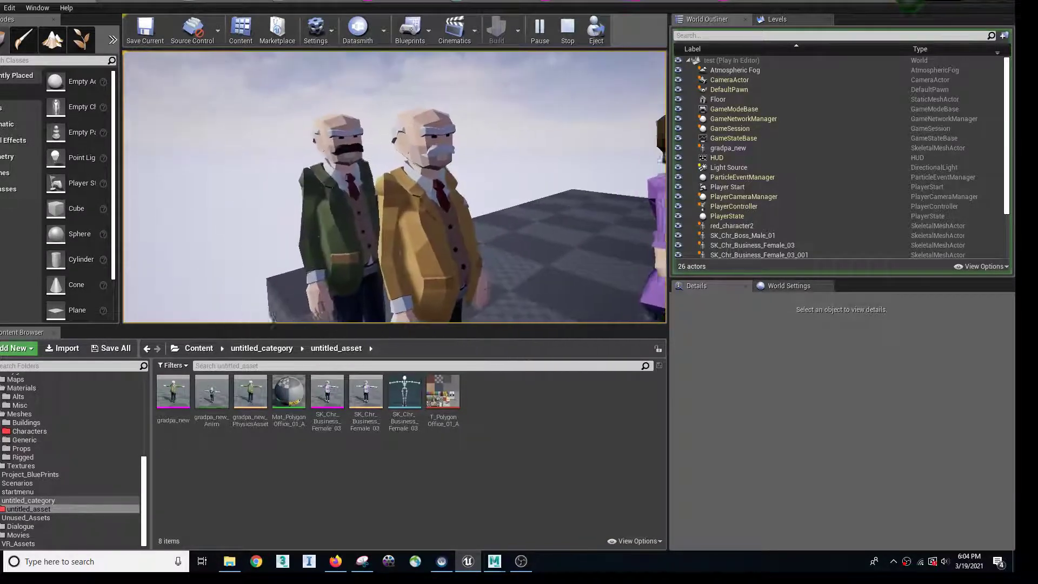
key("a")
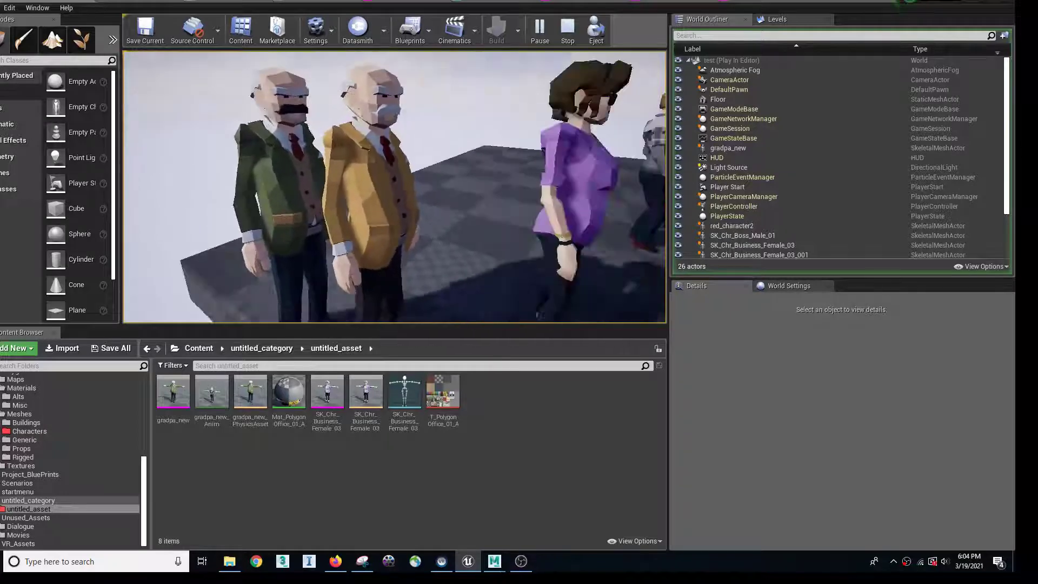
key("Escape")
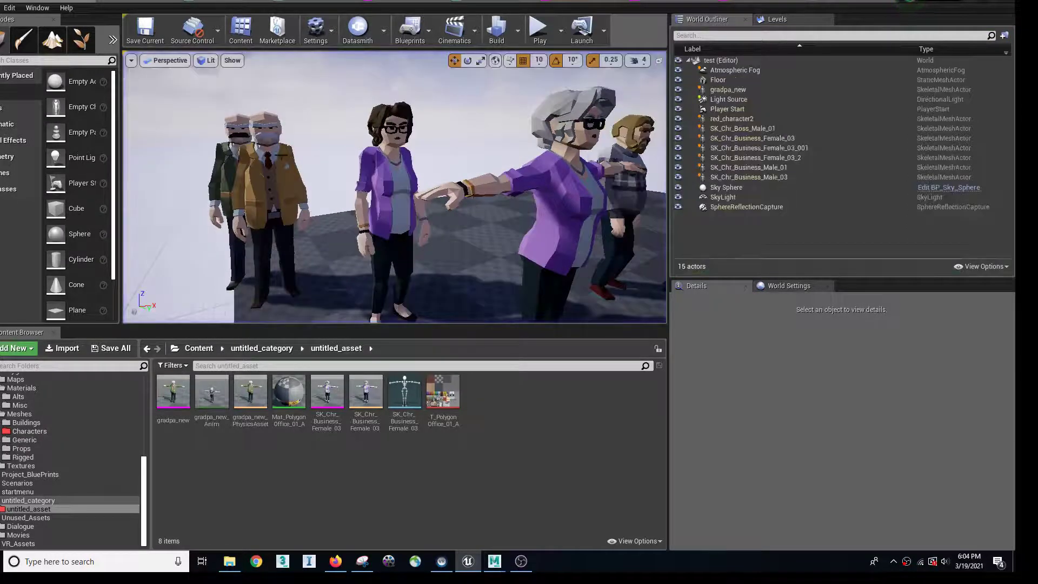
Step: Select the boss character in the yellow jacket and locate his skeletal mesh among the PolygonOffice character assets
left_click(277, 159)
right_click(274, 168)
left_click(321, 242)
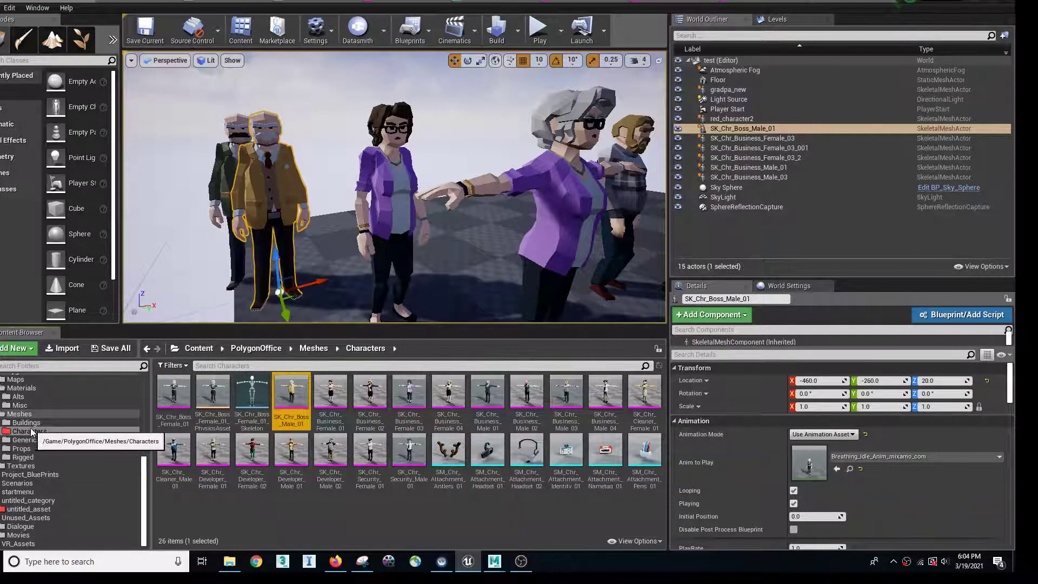
scroll(16, 411, "up", 2)
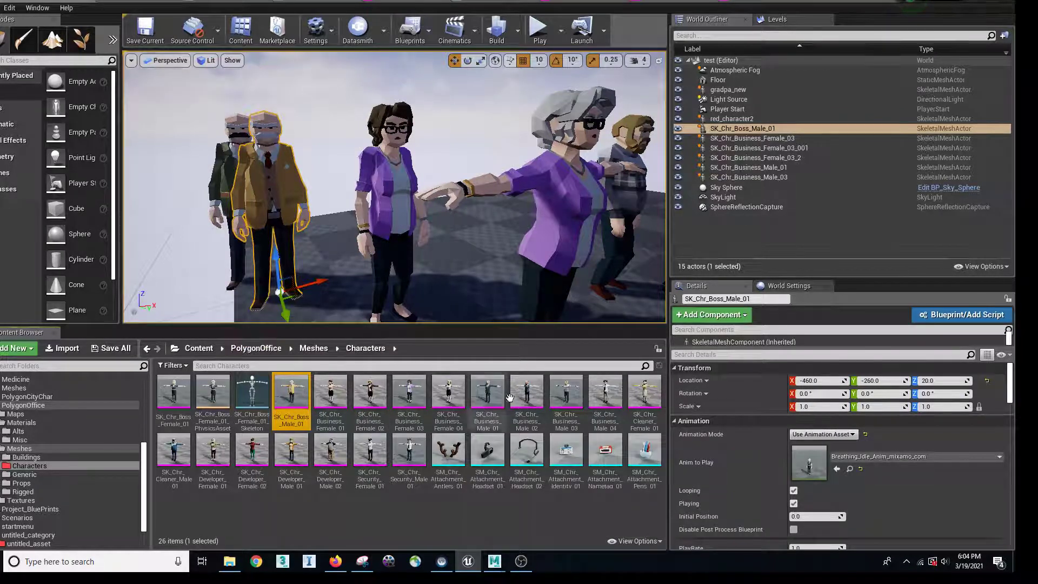
Step: Open SK_Chr_Boss_Female_01_Skeleton, check its Root and Pelvis bones, and return to the test level
left_click(249, 391)
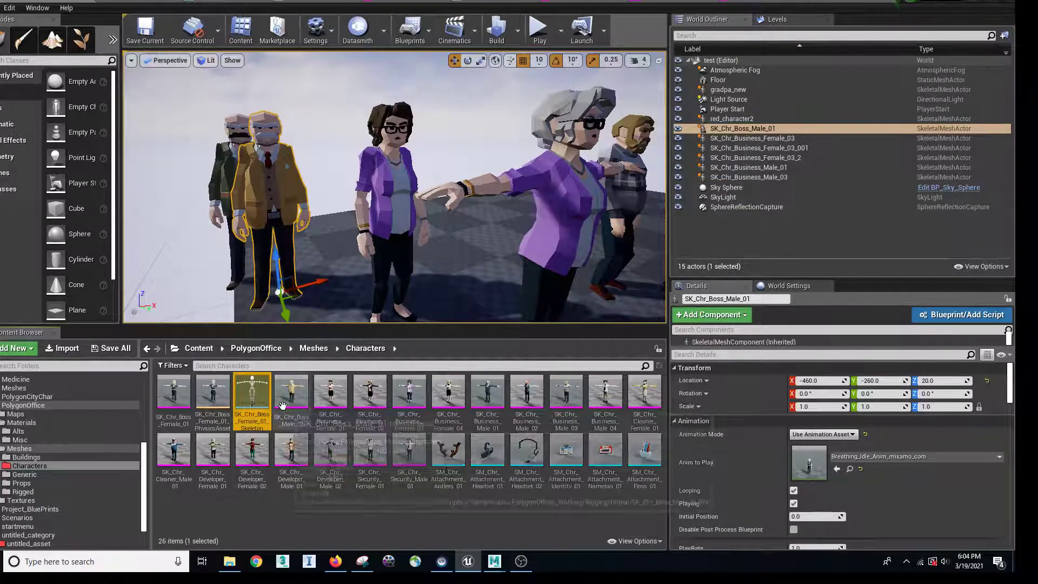
double_click(251, 397)
scroll(568, 324, "down", 3)
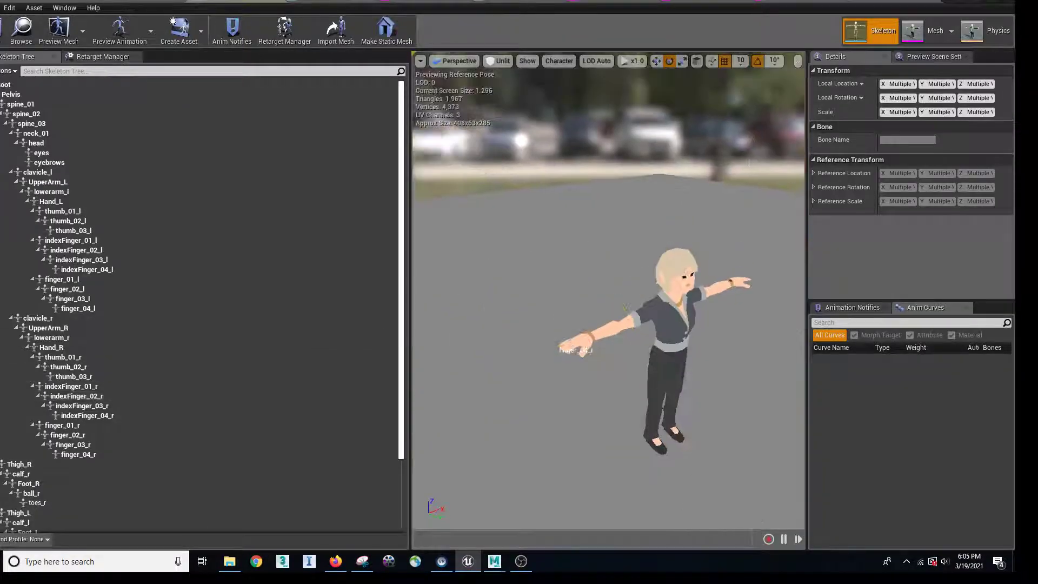
left_click(19, 86)
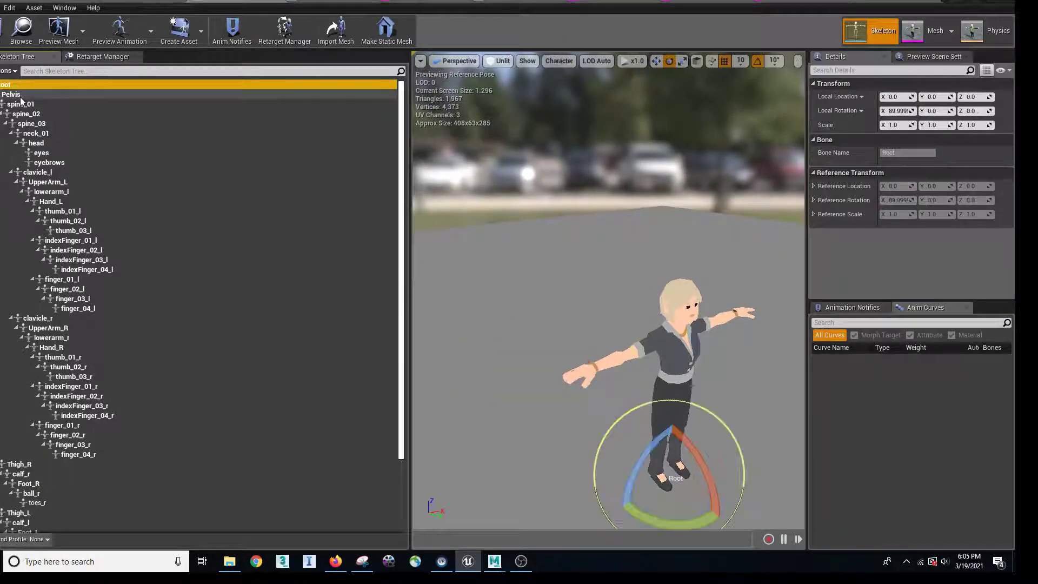
left_click(19, 95)
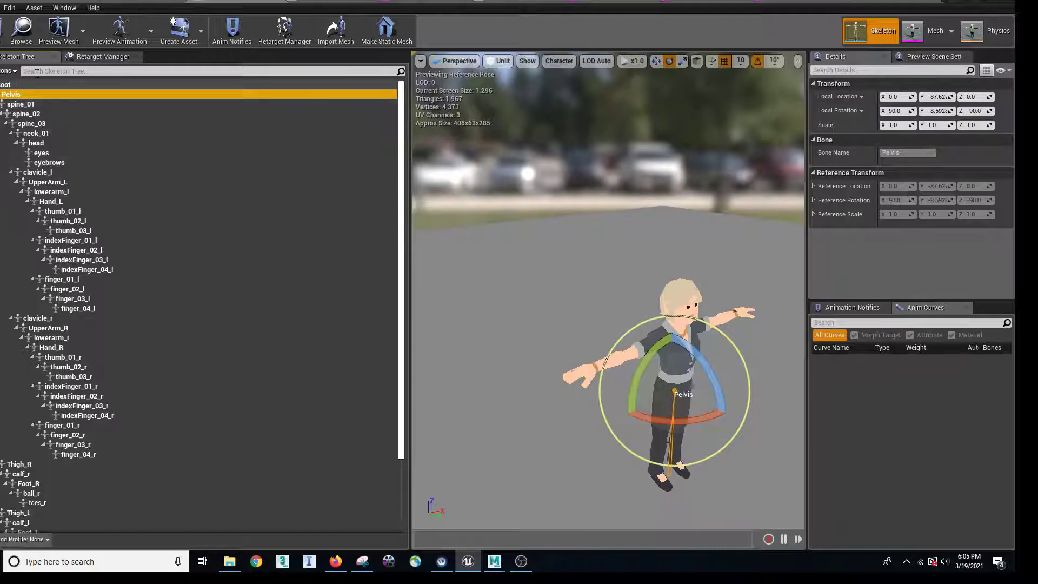
left_click(45, 1)
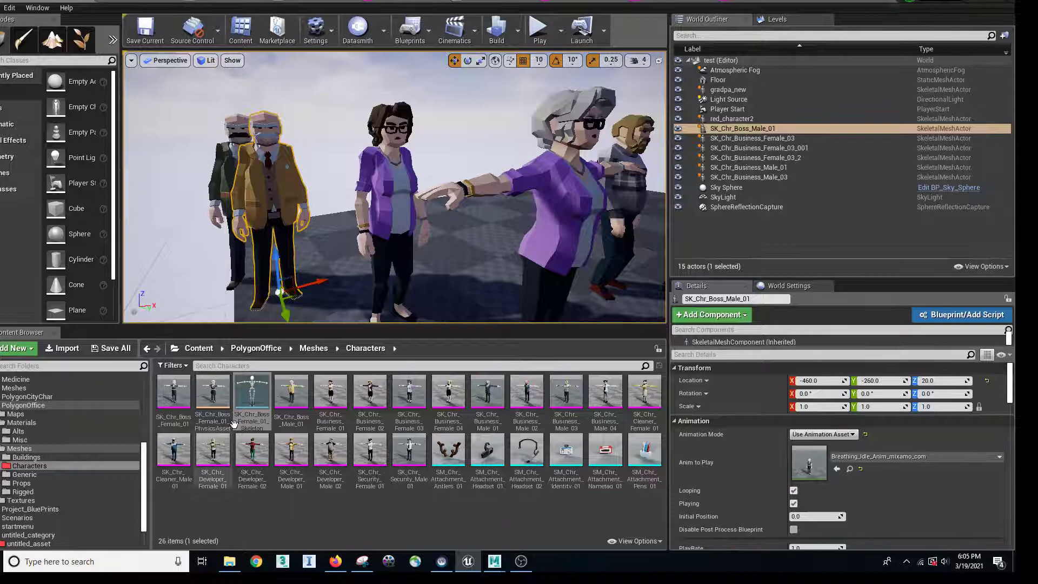
left_click(251, 392)
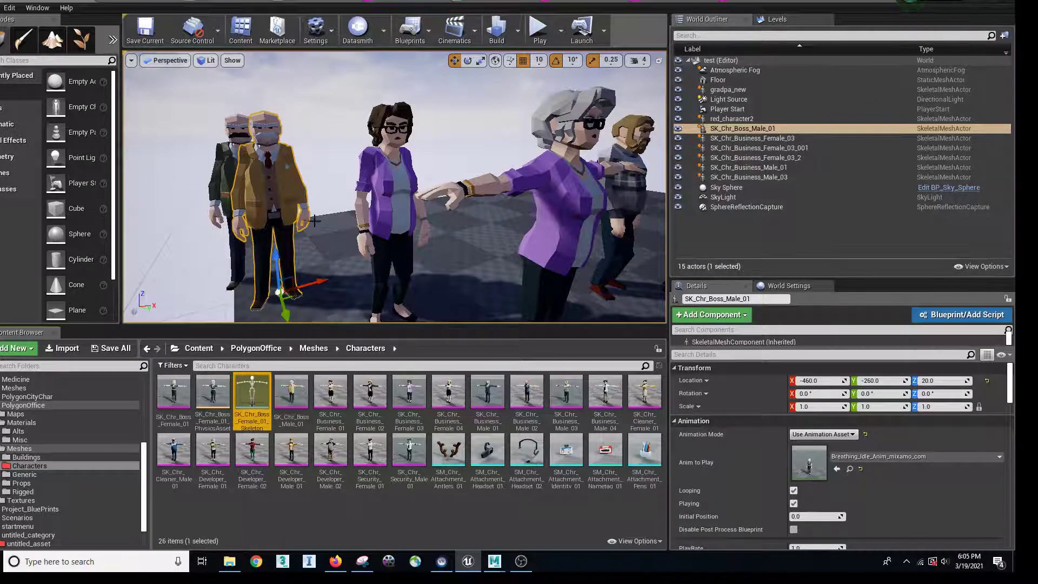
left_click(707, 286)
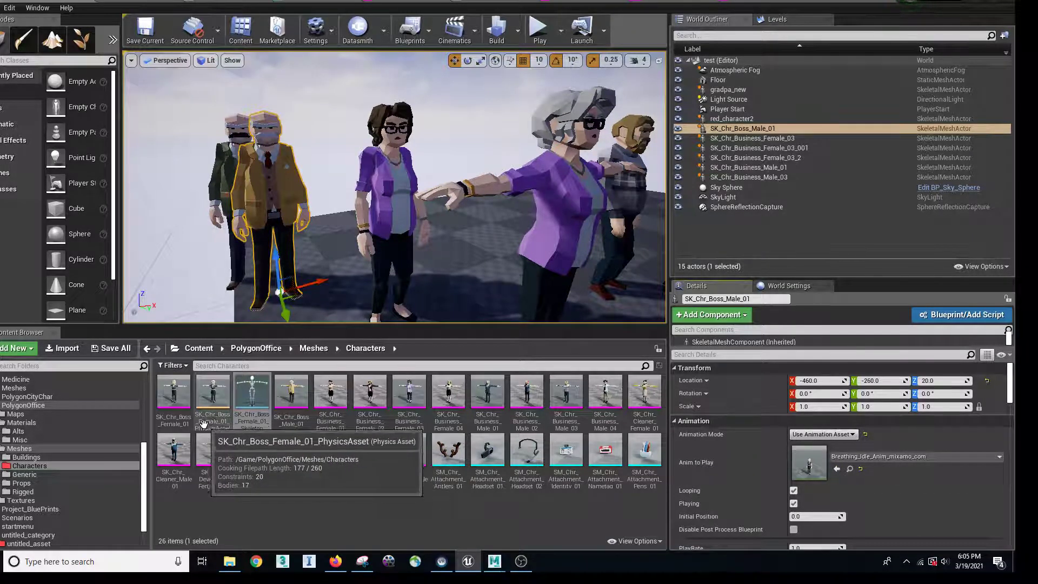
Step: Go back to the Mixamo animation folder under Character_Assets
left_click_drag(145, 464, 145, 477)
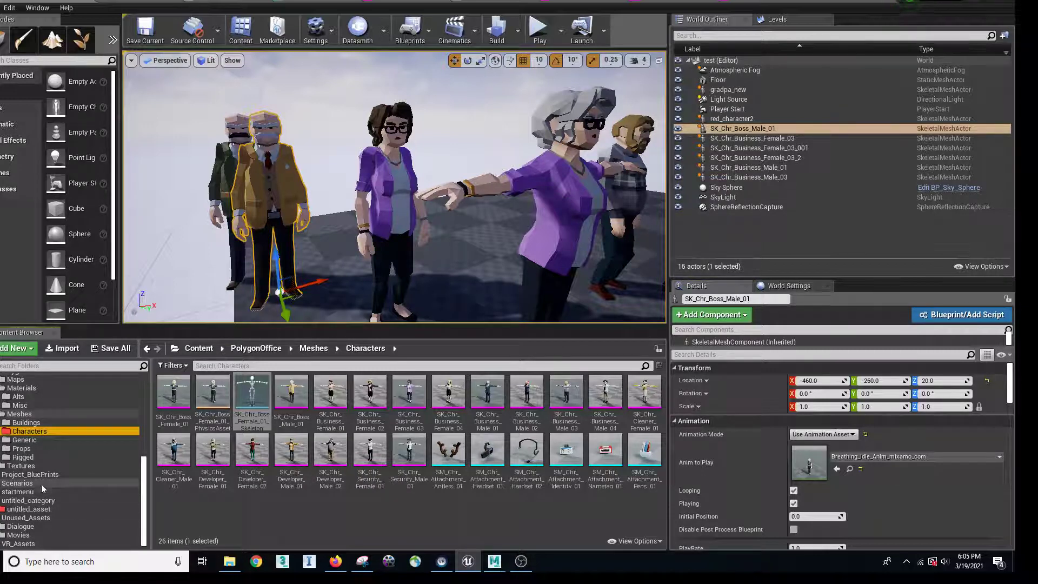
scroll(41, 484, "up", 2)
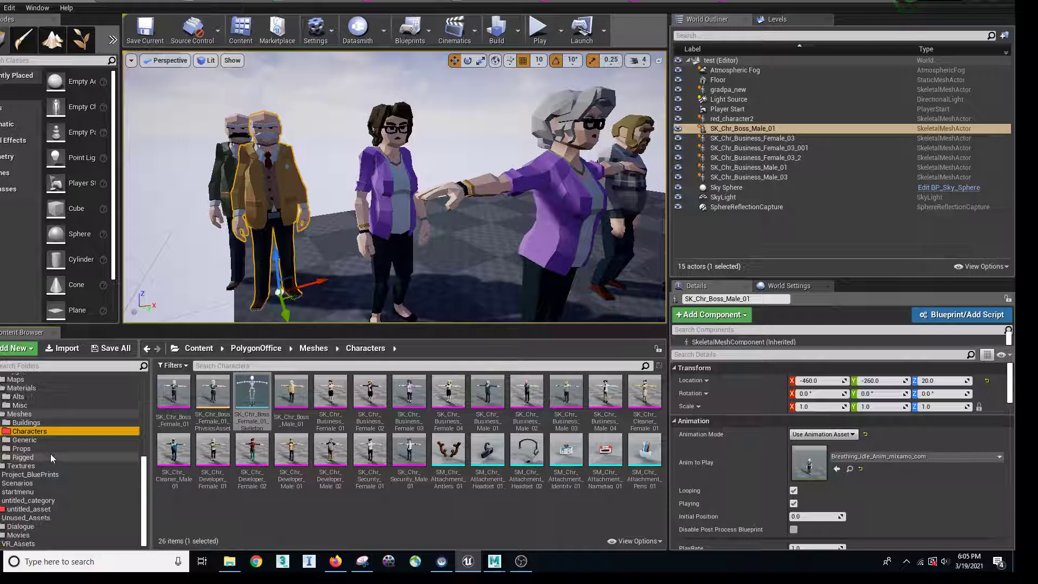
scroll(55, 478, "up", 3)
scroll(56, 475, "up", 3)
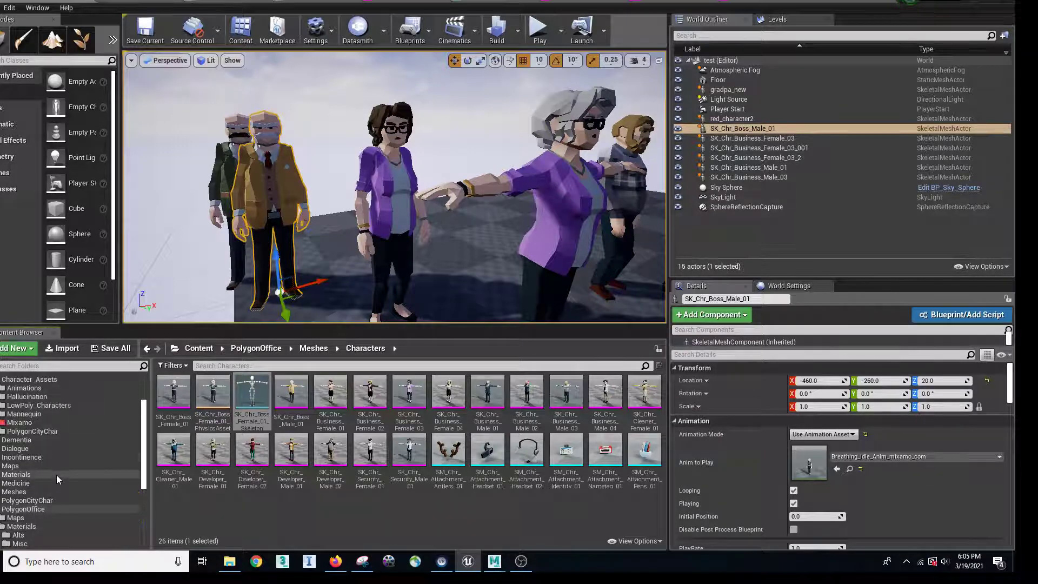
left_click(30, 421)
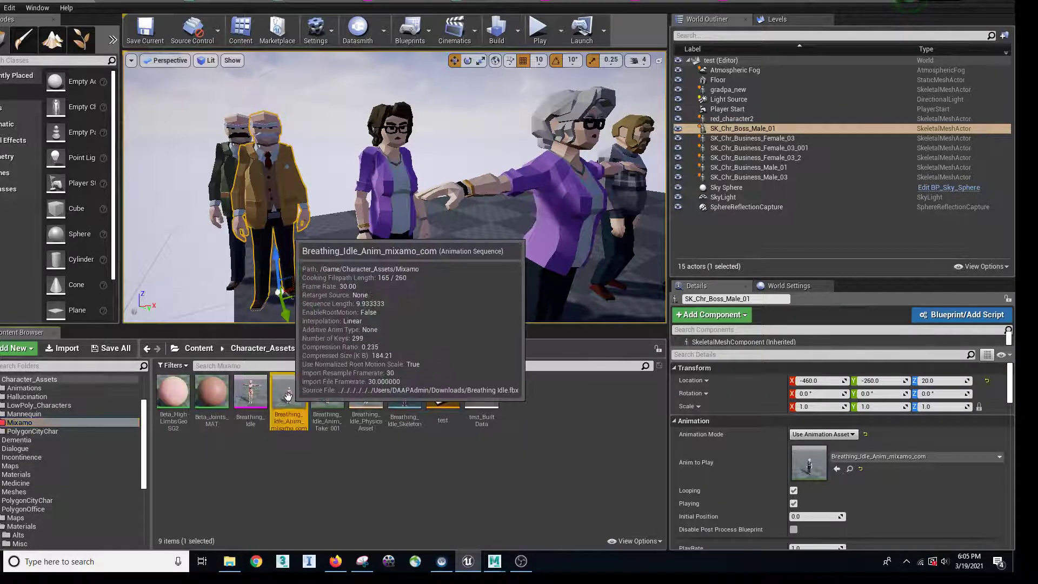
right_click(279, 421)
mouse_move(355, 106)
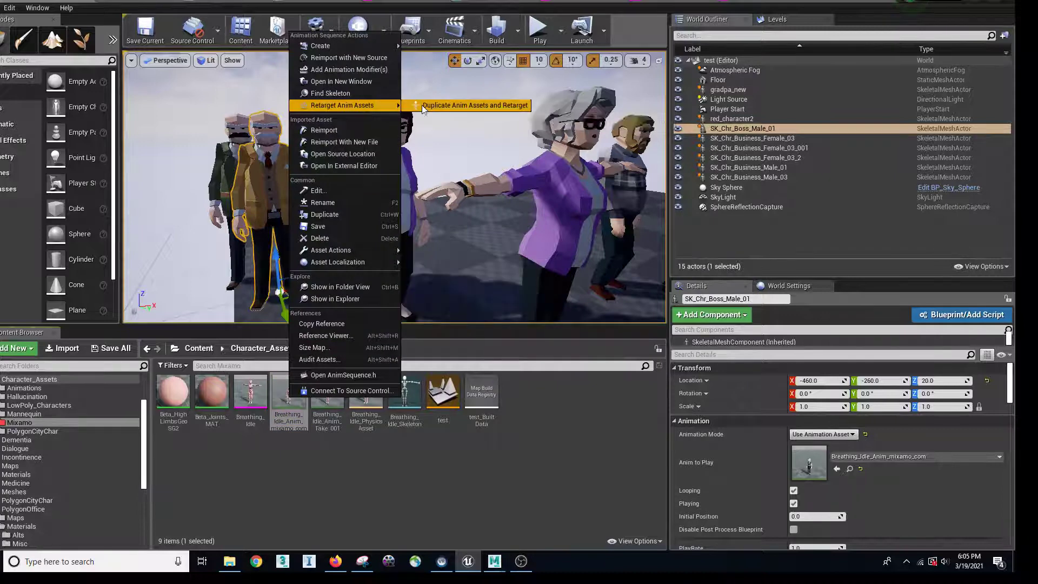
left_click(424, 105)
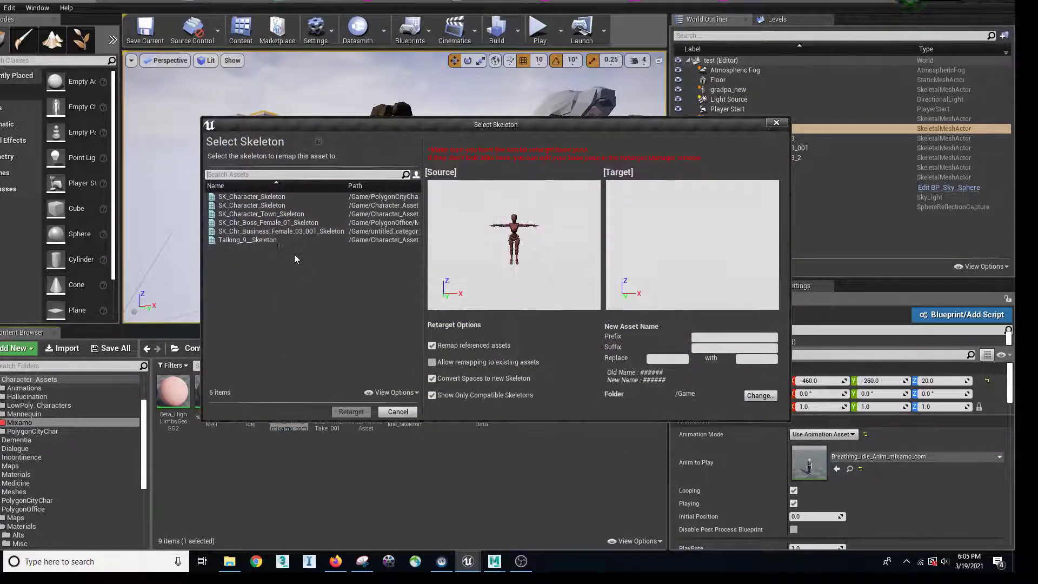
left_click(297, 222)
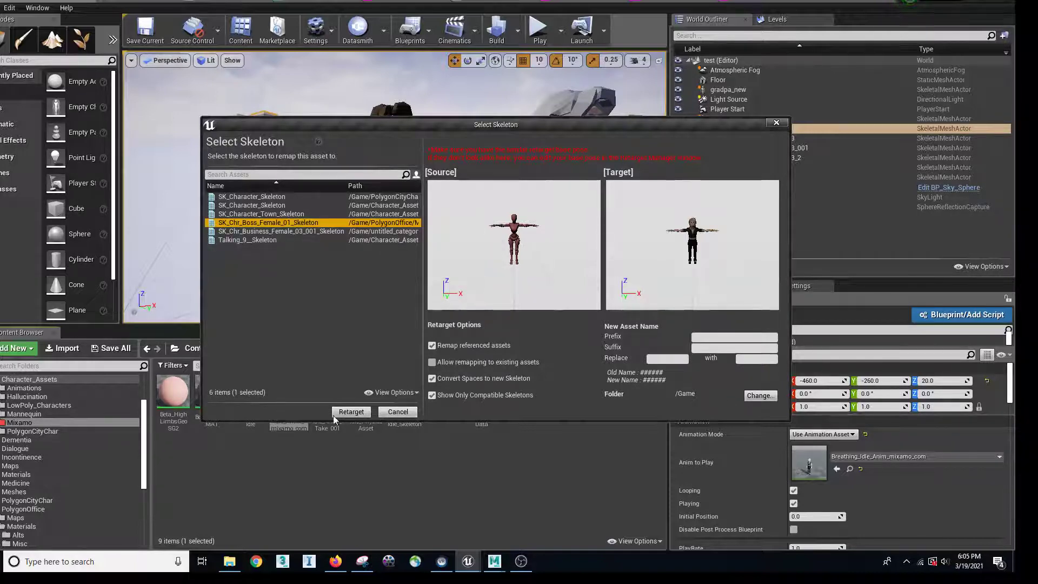
left_click(776, 124)
Step: Create a folder named animation inside PolygonOffice/Meshes/Characters
scroll(116, 436, "up", 3)
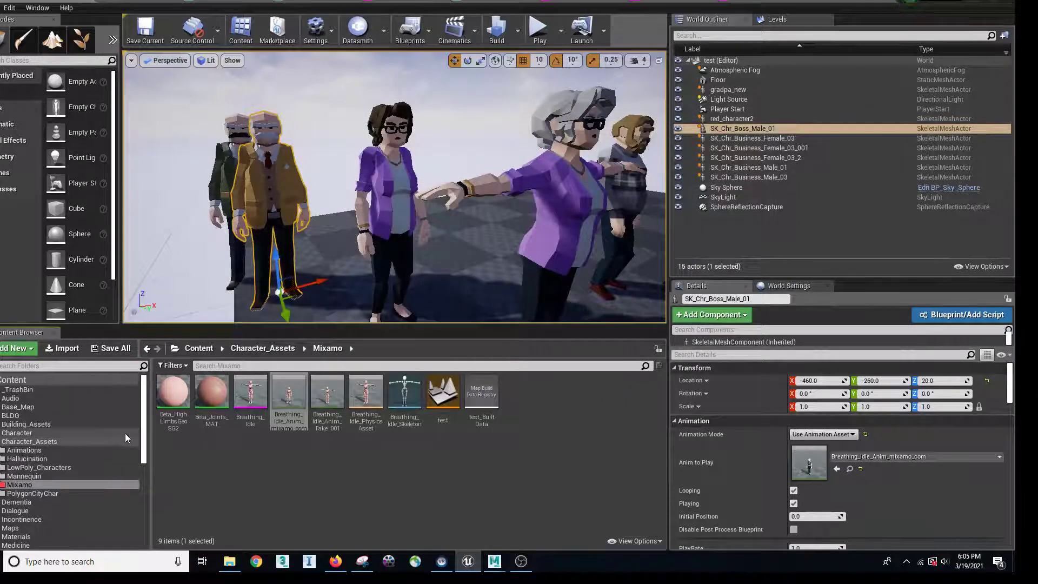
left_click(38, 381)
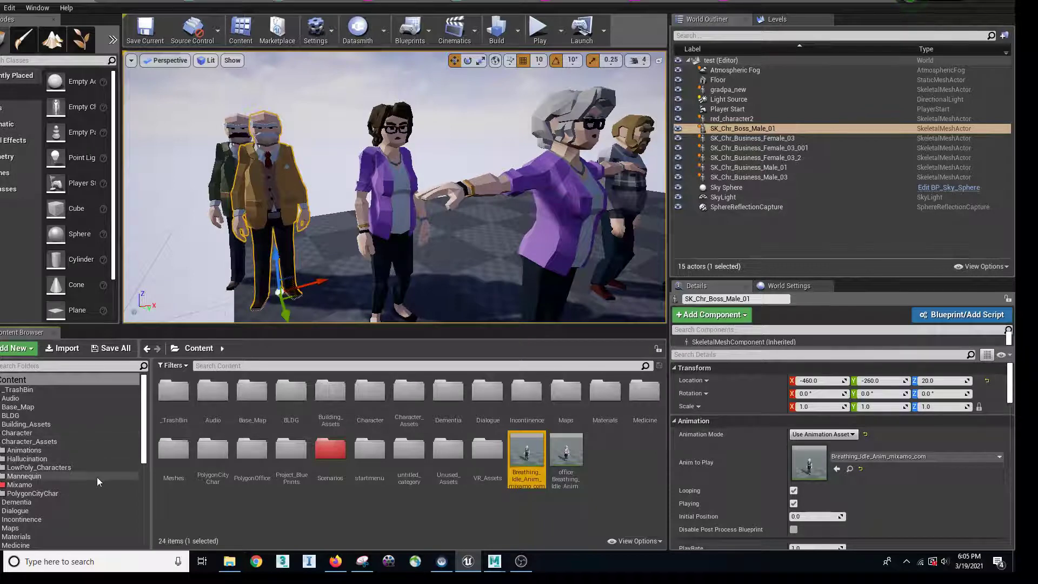
scroll(96, 476, "down", 10)
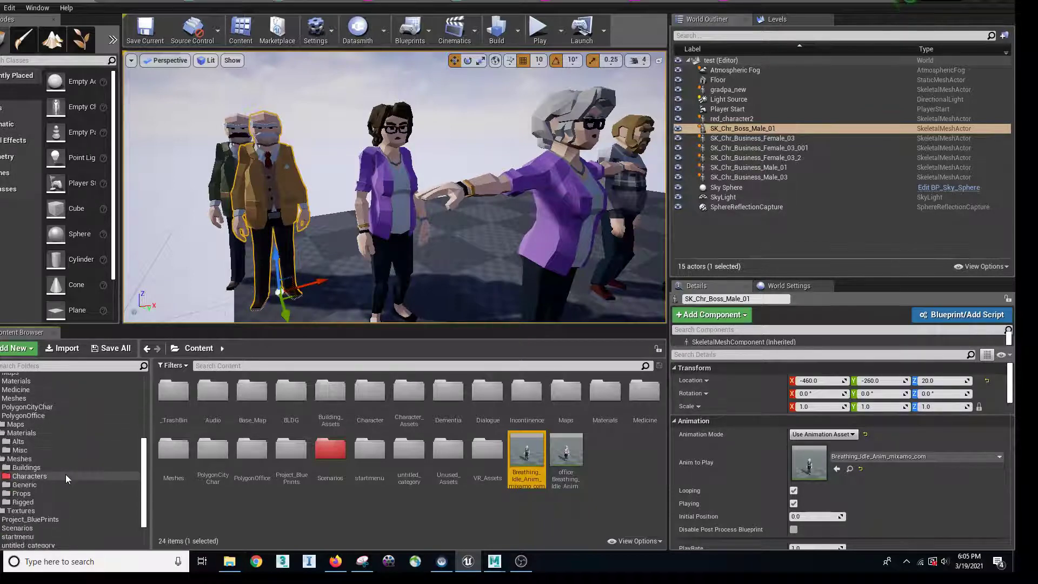
left_click(42, 459)
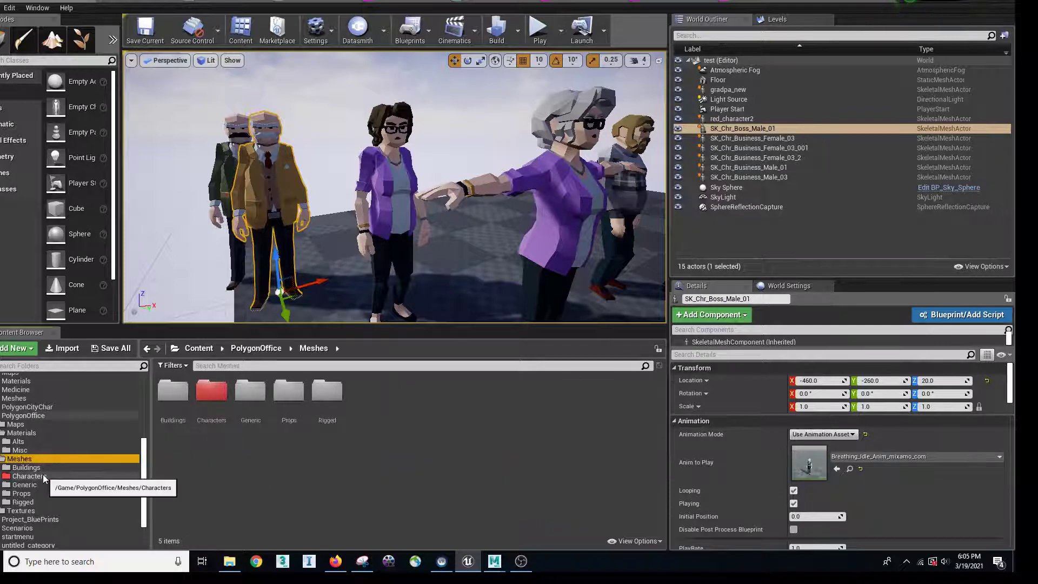
left_click(43, 474)
right_click(245, 495)
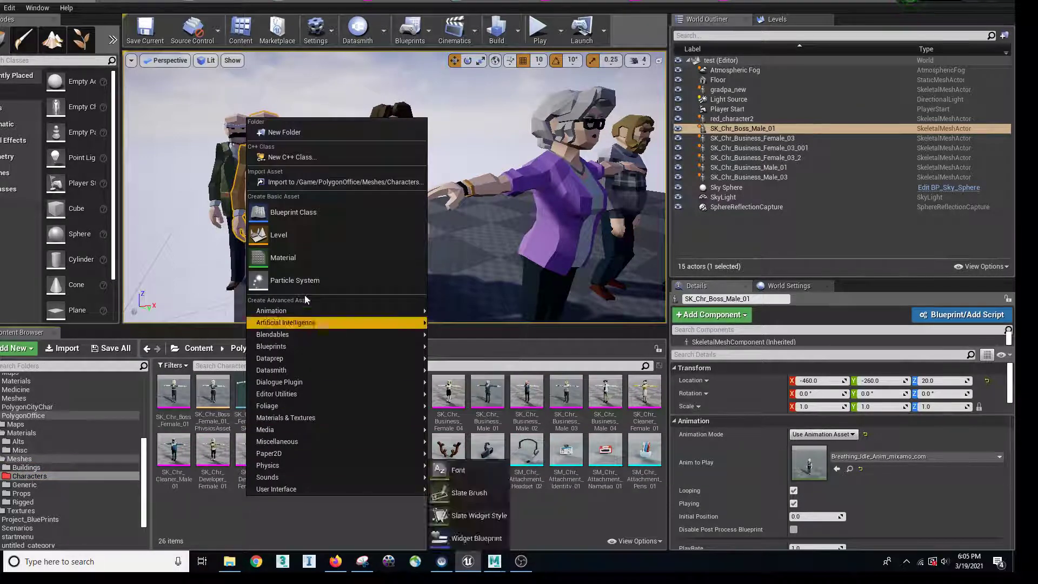
left_click(284, 132)
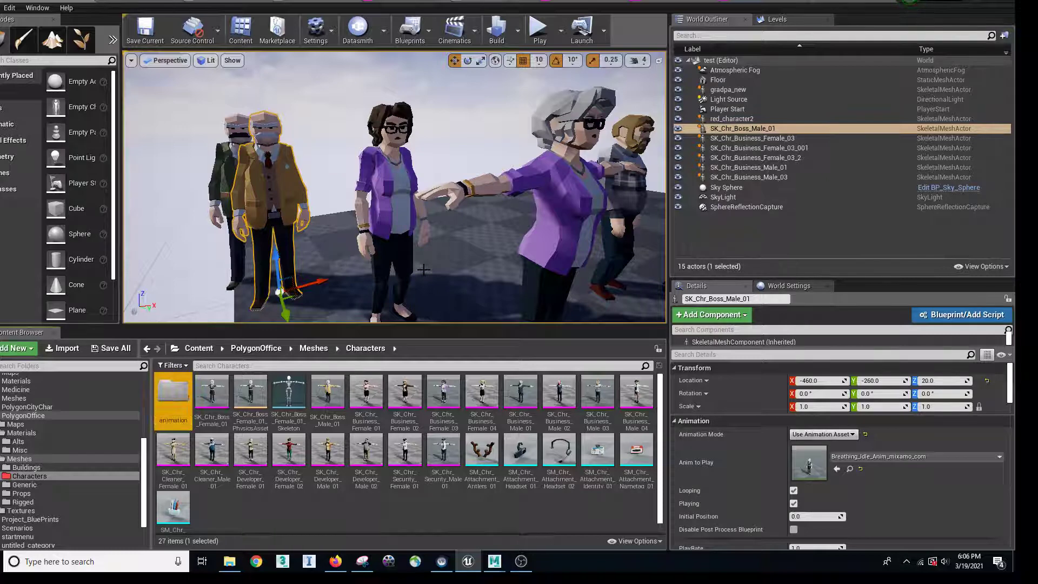
Step: Move Breathing_Idle_Anim_mixamo_com from the root Content folder into the animation folder under Characters, and open that folder
left_click(2, 476)
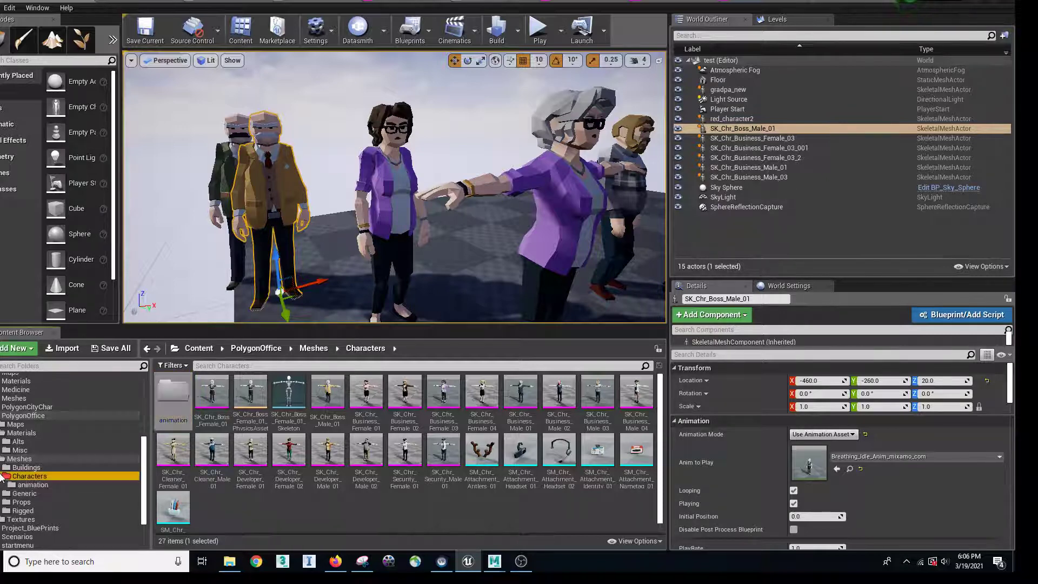
scroll(68, 401, "up", 5)
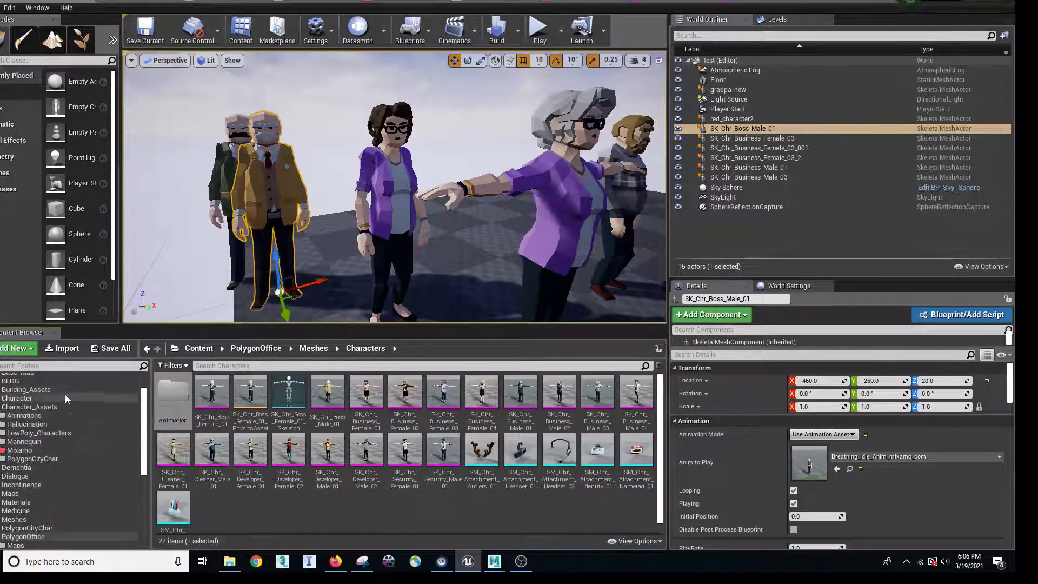
scroll(60, 391, "up", 1)
left_click(43, 381)
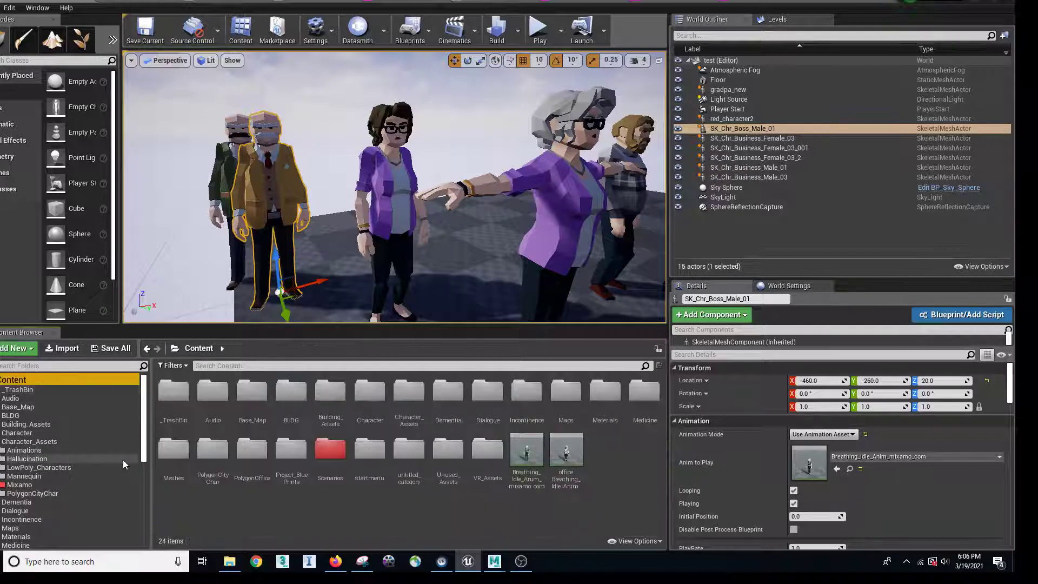
scroll(129, 458, "down", 2)
scroll(128, 458, "down", 6)
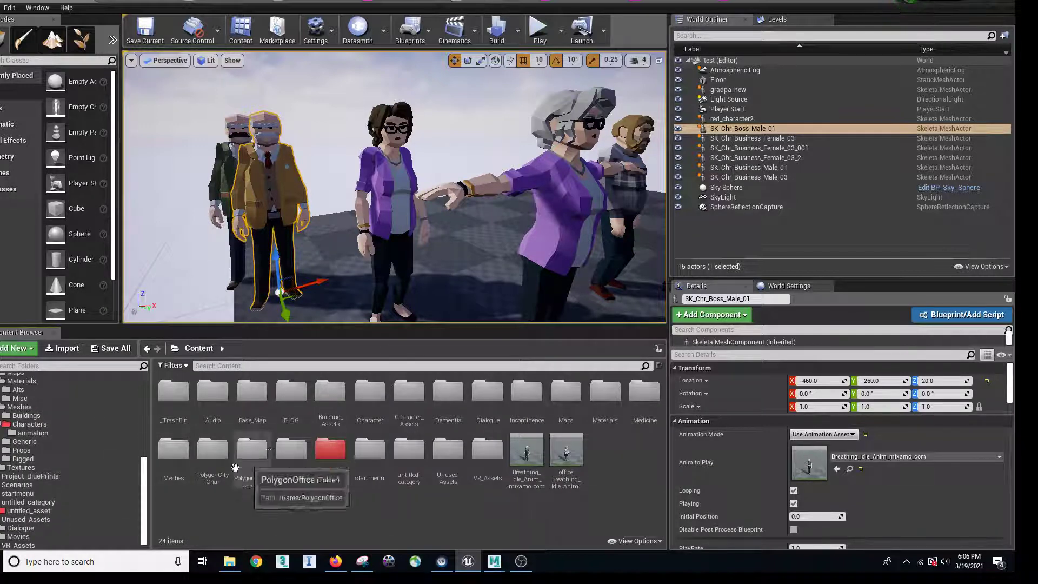
scroll(61, 509, "up", 1)
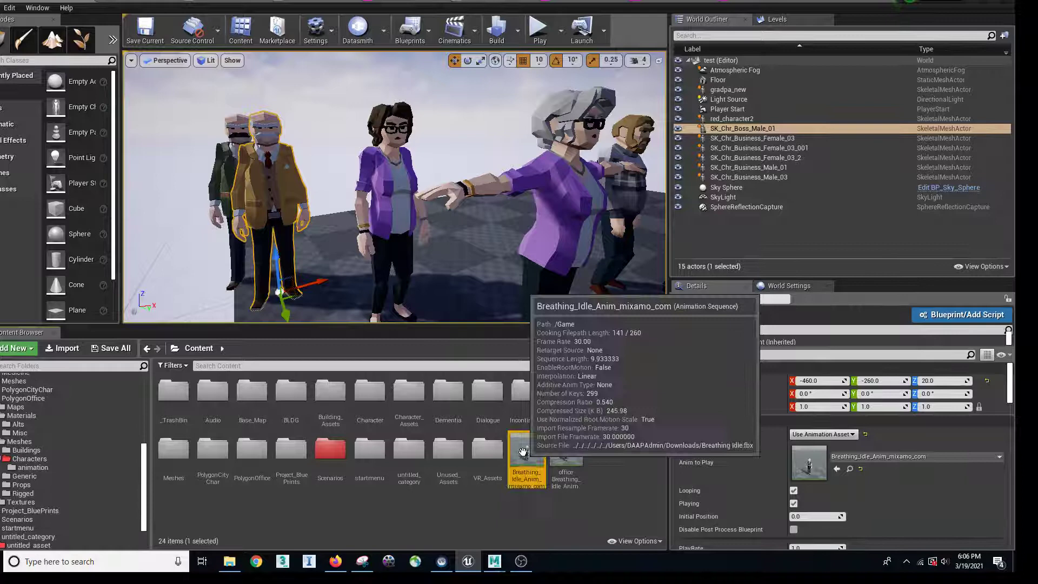
left_click_drag(527, 453, 66, 464)
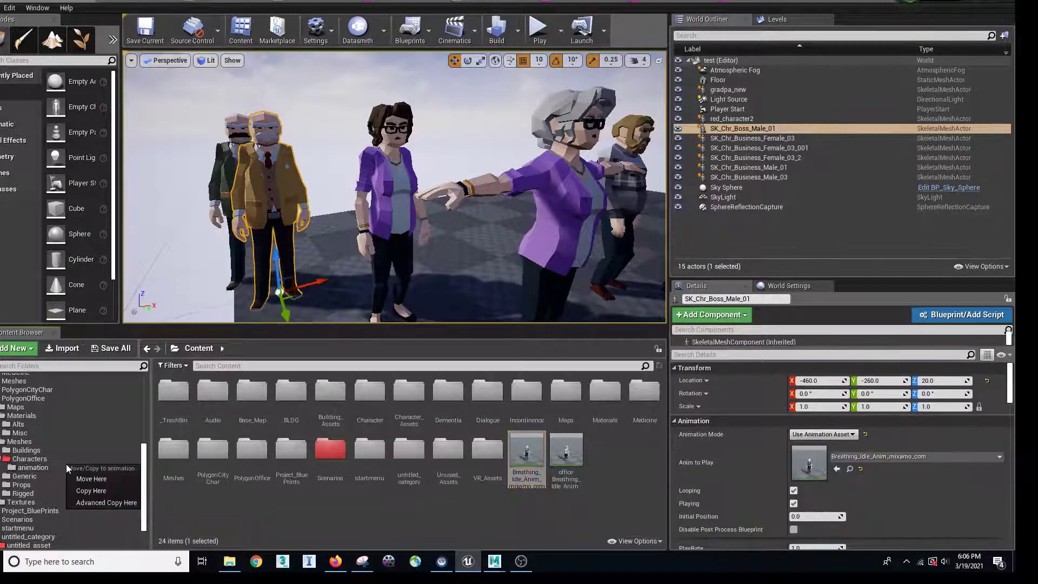
left_click(100, 481)
left_click(82, 469)
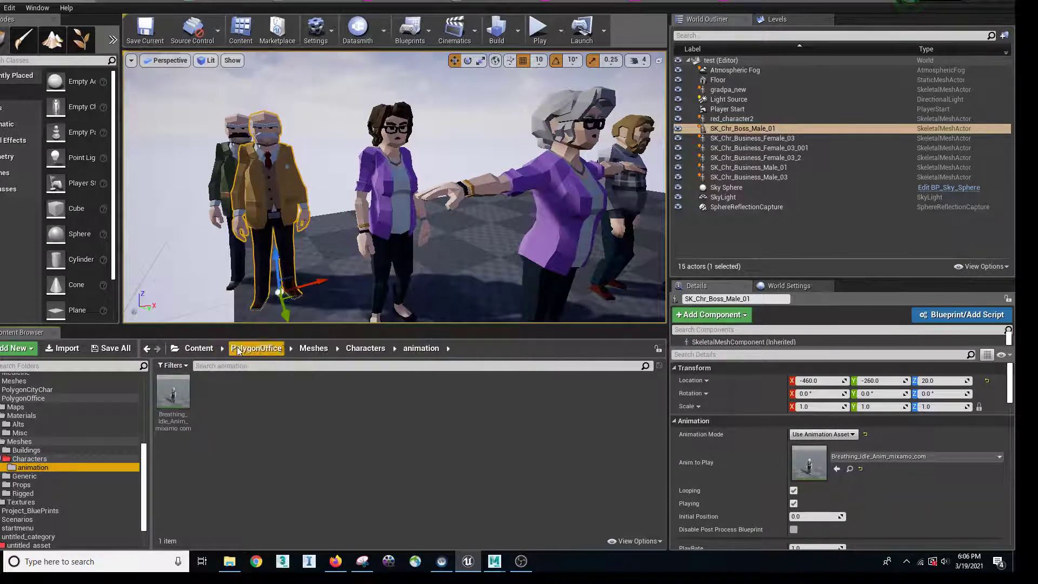
Step: Select the green-jacketed gradpa_new and the yellow-jacketed boss in the level, and locate both of their assets
left_click(243, 234)
left_click(285, 164, "ctrl")
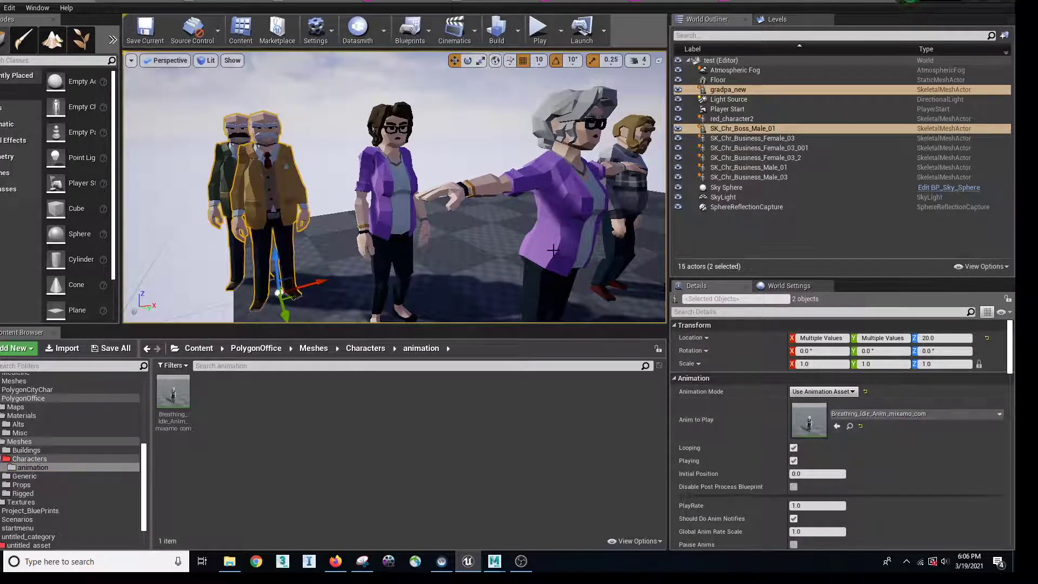
right_click(271, 182)
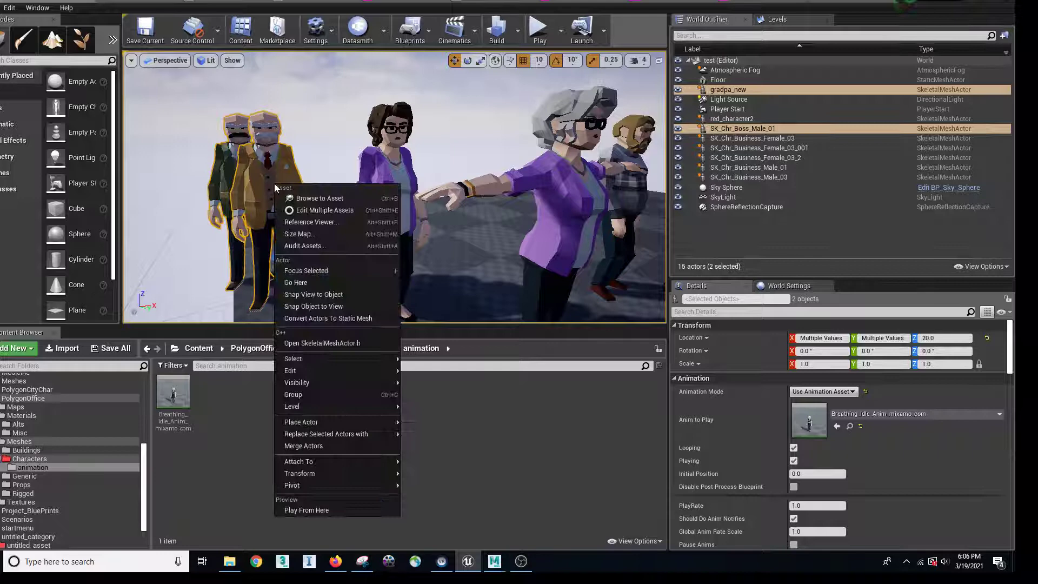
left_click(303, 201)
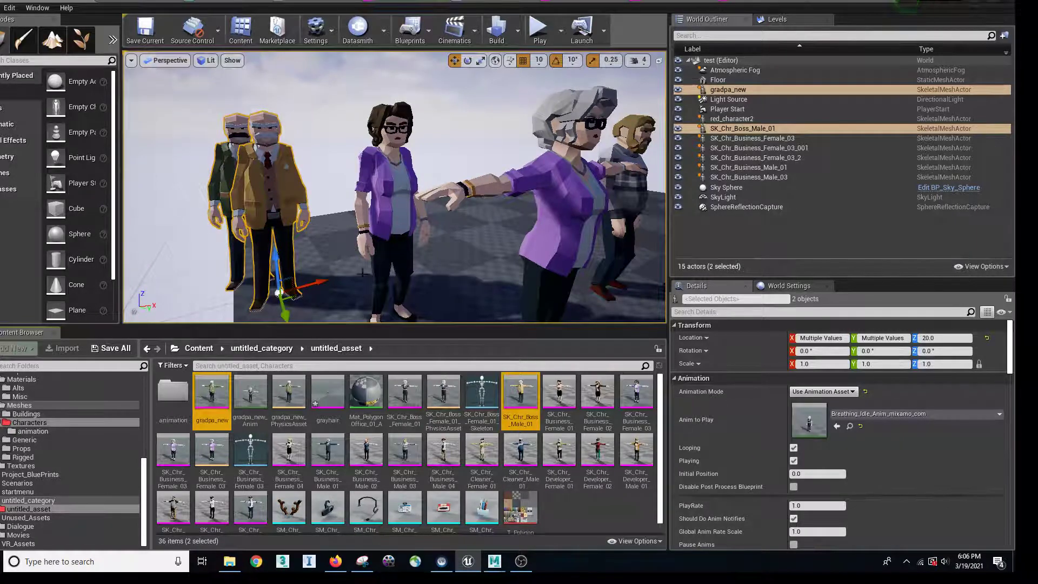
Step: Force-delete the grayhair, gradpa_new_PhysicsAsset, gradpa_new_Anim and gradpa_new assets from untitled_asset
right_click_drag(379, 219, 448, 222)
key("a")
right_click_drag(344, 218, 319, 222)
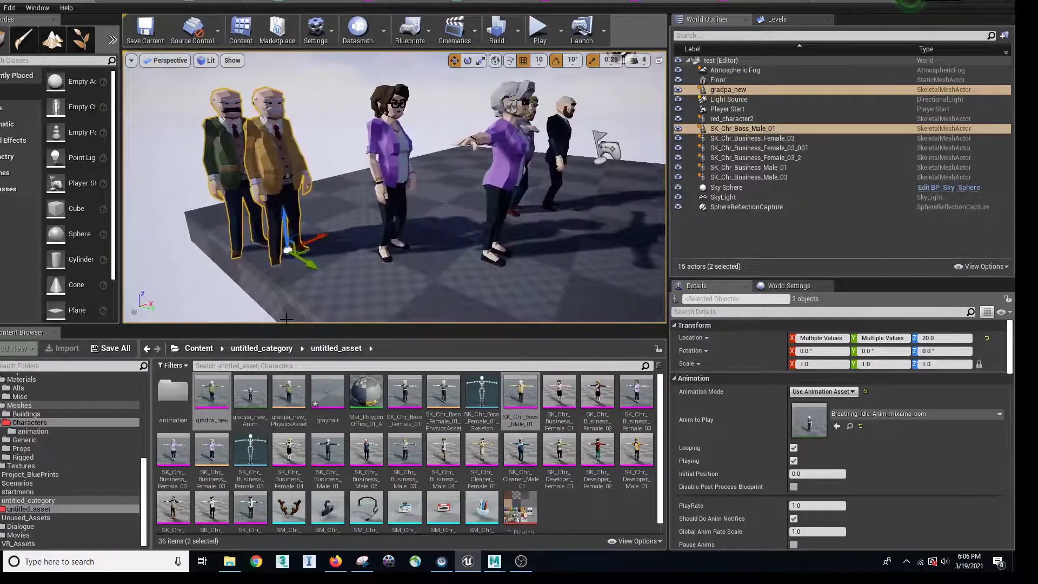
left_click(322, 397)
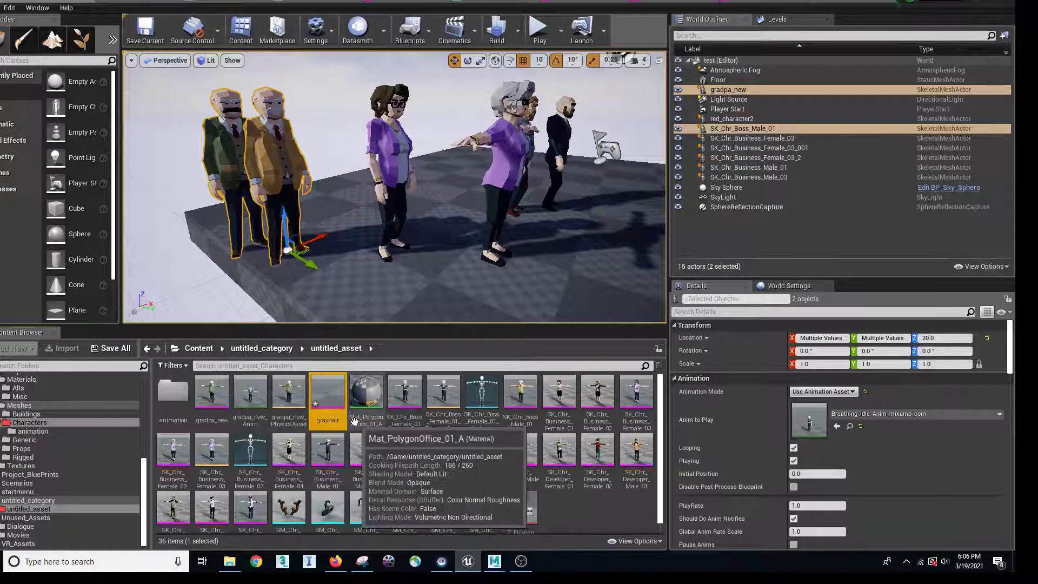
left_click(282, 398, "ctrl")
left_click(250, 395, "ctrl")
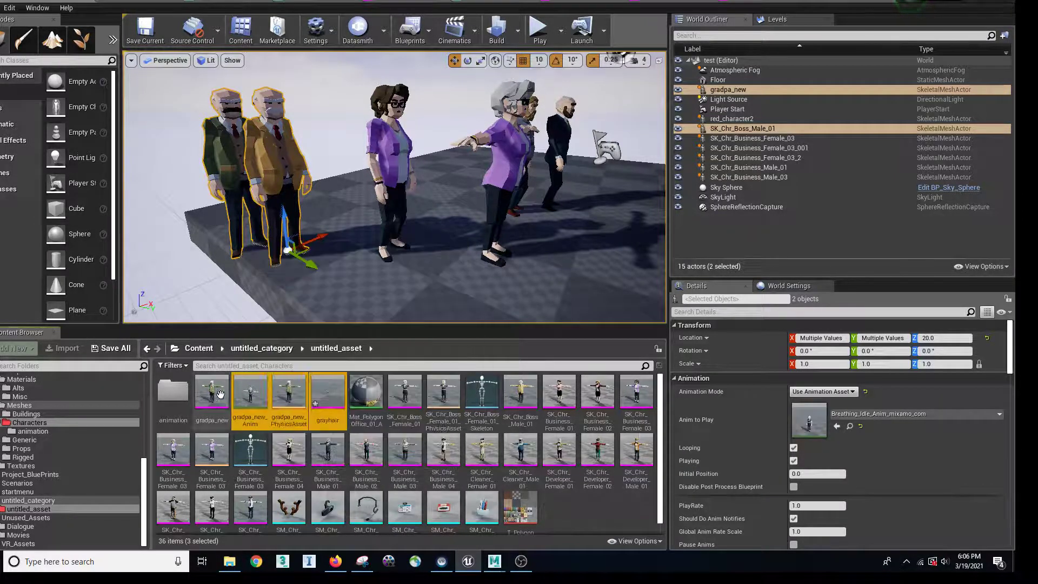
left_click(220, 394, "ctrl")
right_click(313, 393)
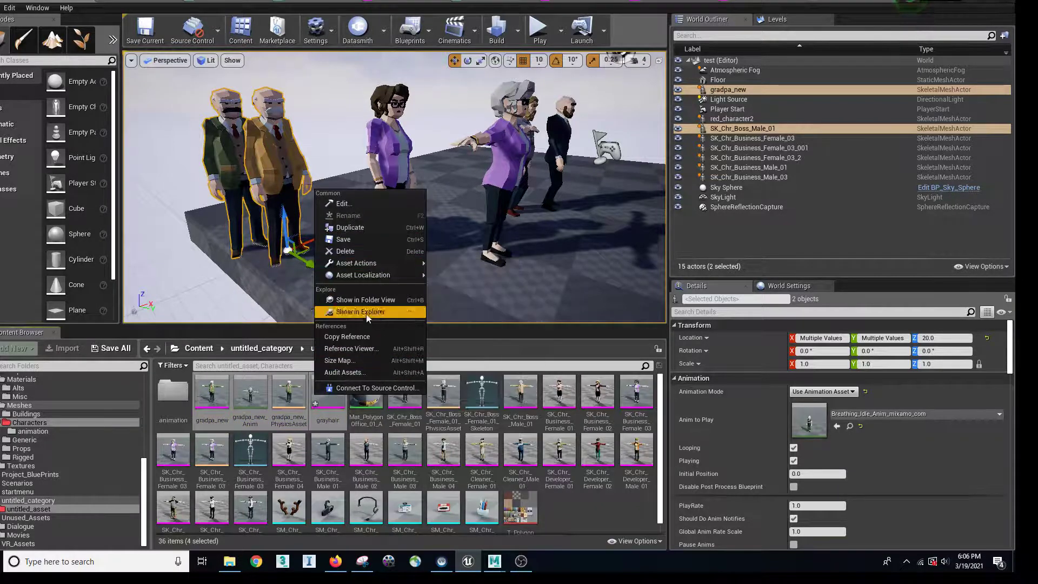
left_click(373, 252)
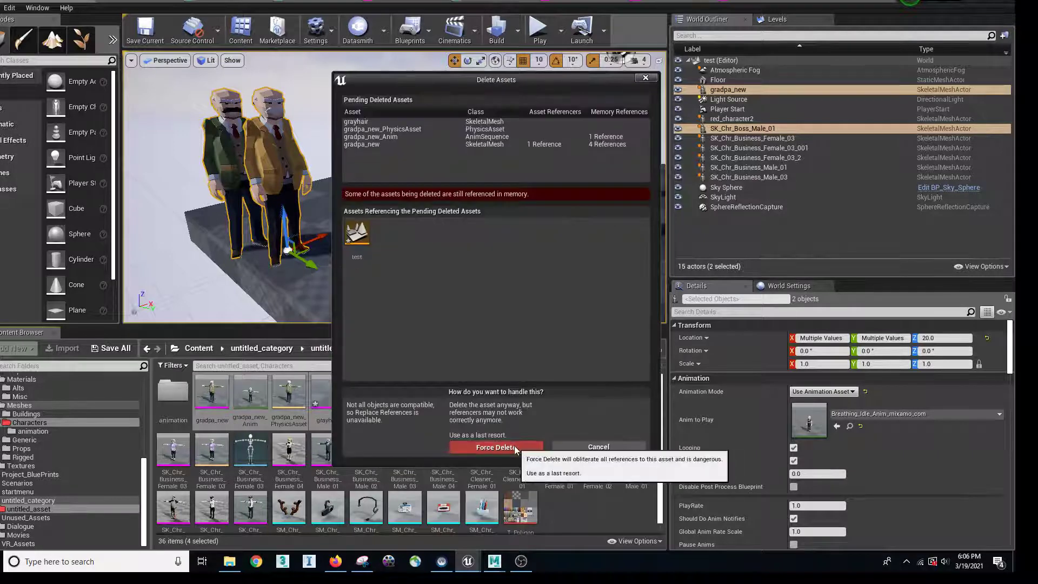
left_click(514, 448)
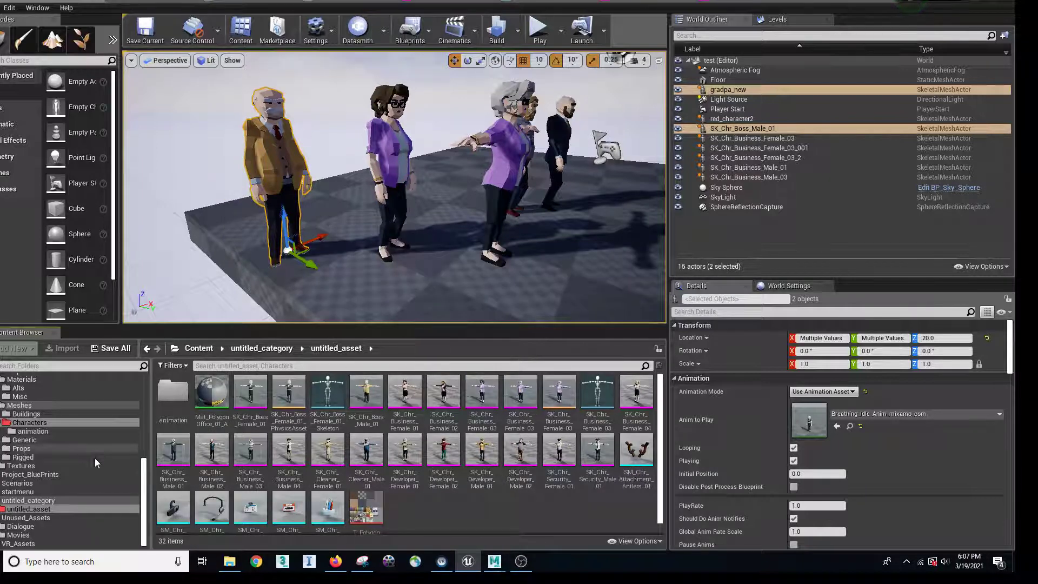
Step: Delete the T_PolygonOffice_01_A texture and the Mat_PolygonOffice_01_A material from the untitled_asset folder
left_click(62, 509)
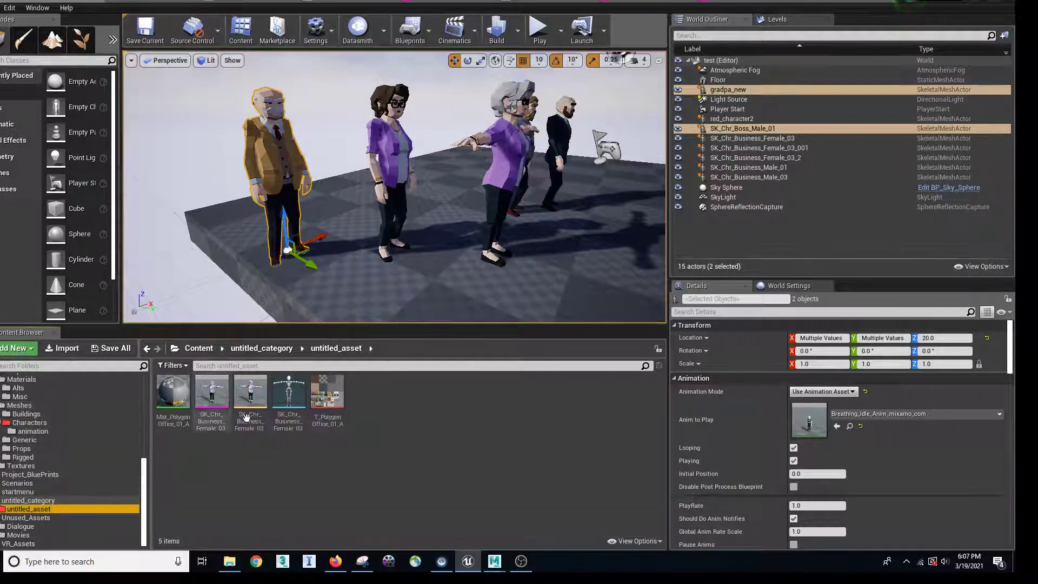
left_click(321, 403)
left_click(173, 394, "ctrl")
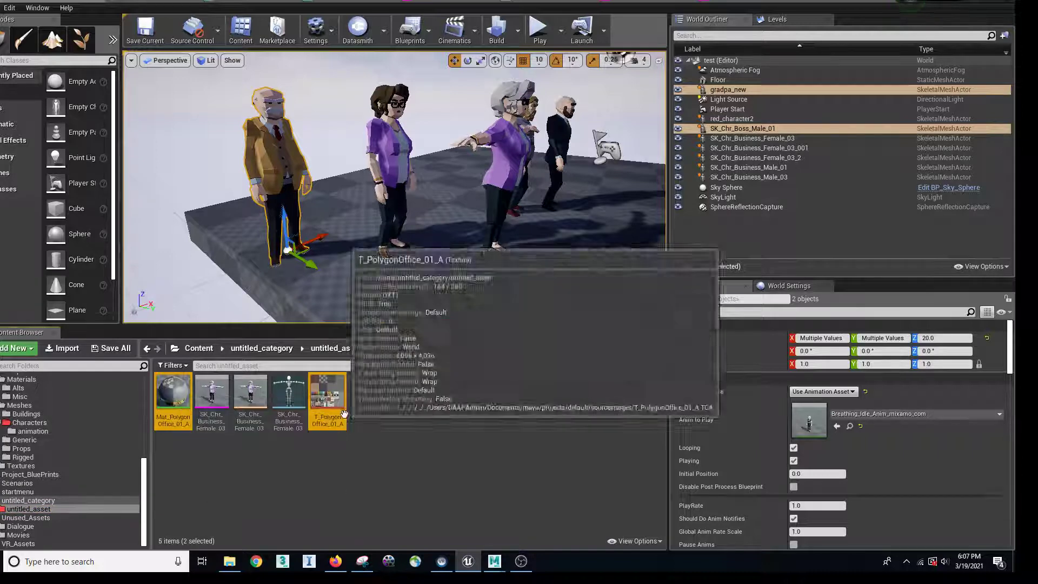
right_click(335, 398)
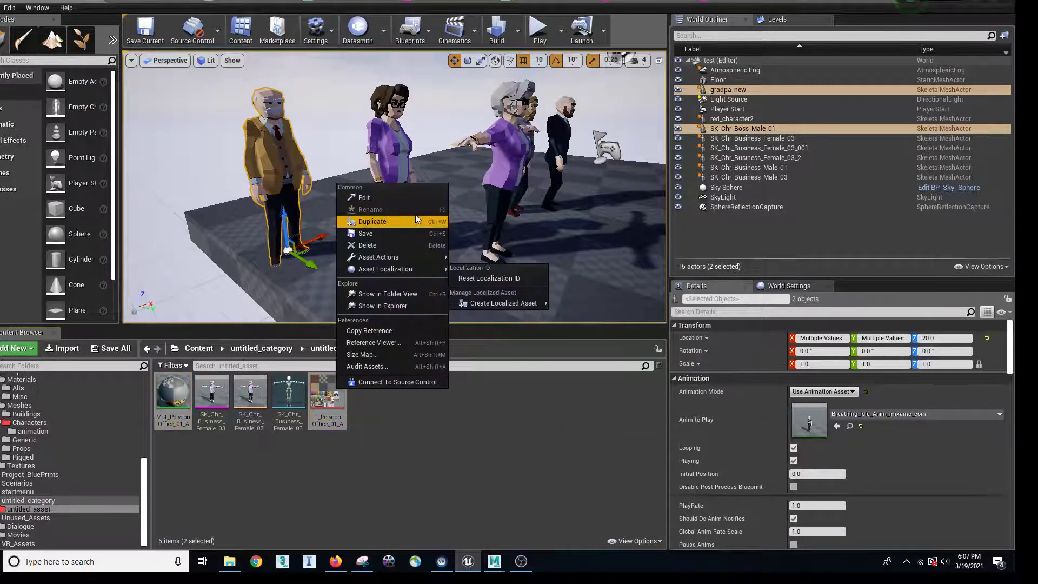
left_click(407, 246)
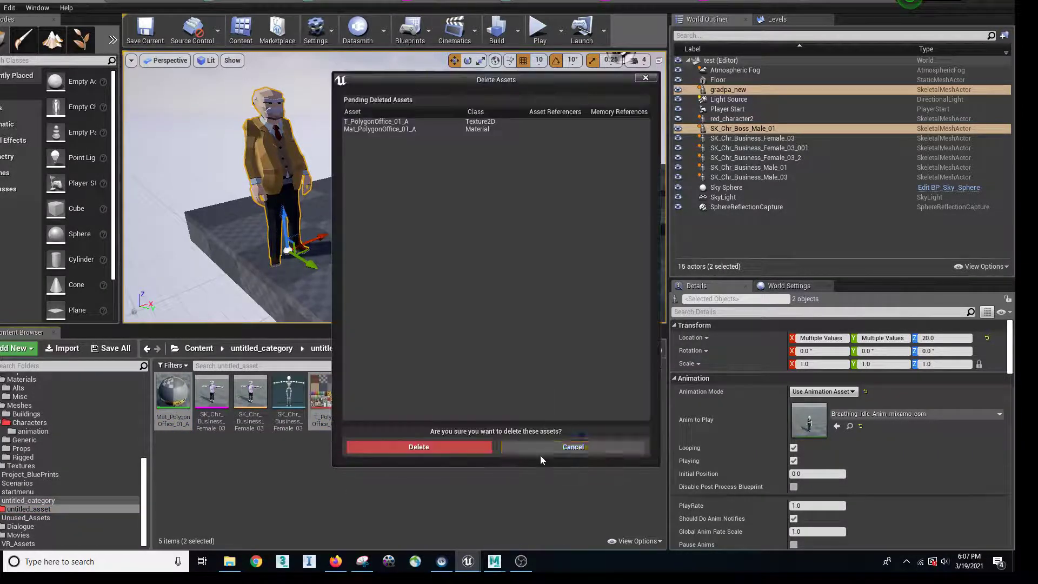
left_click(462, 447)
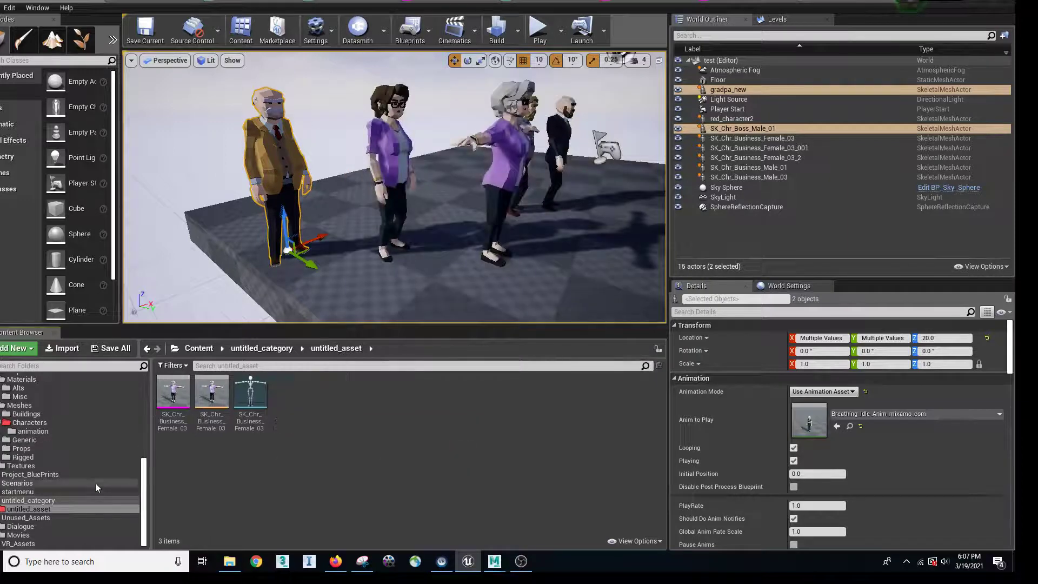
Step: Open the SK_Chr_Boss_Male_01 skeletal mesh from PolygonOffice's Characters folder to check it, and return to the test level
scroll(95, 483, "up", 2)
left_click(61, 474)
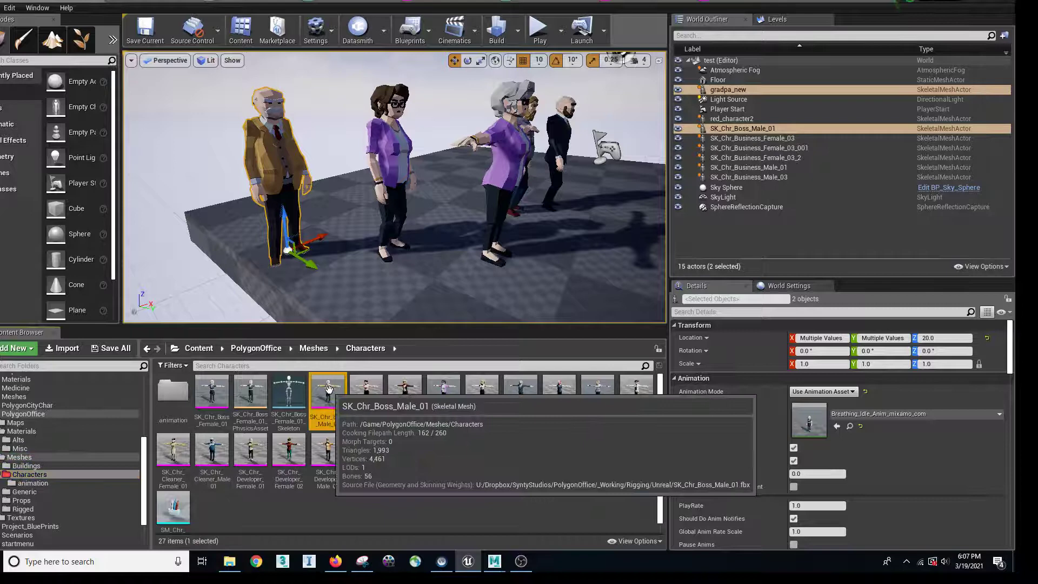
left_click(325, 390)
right_click(327, 392)
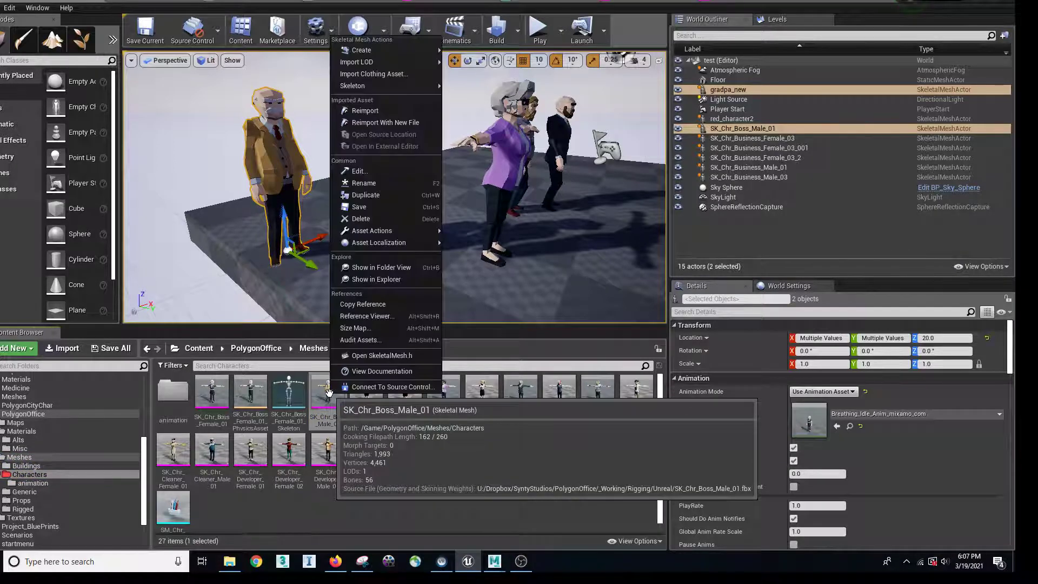
left_click(322, 393)
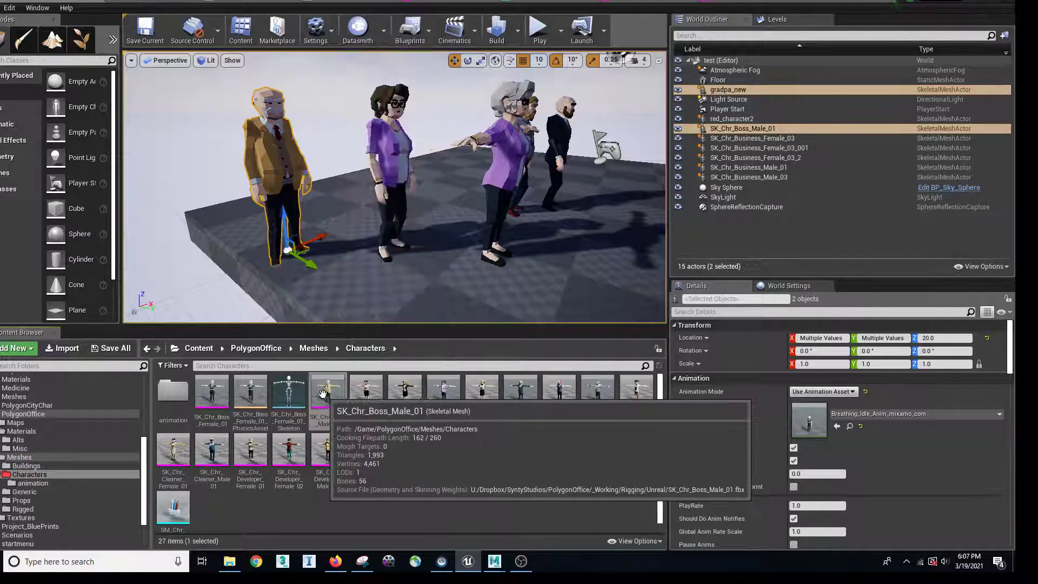
double_click(323, 393)
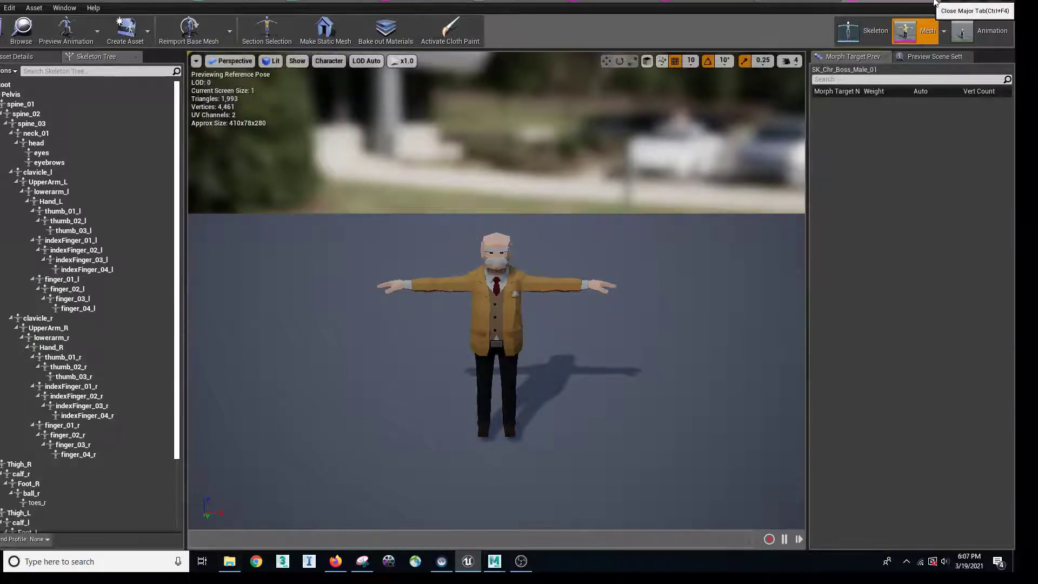
left_click(953, 3)
left_click(76, 2)
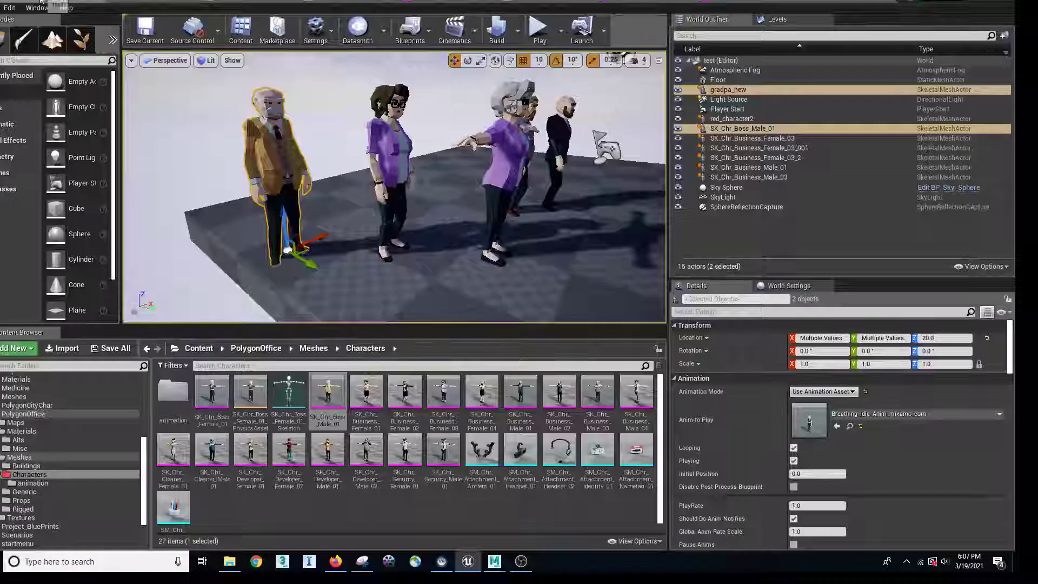
Step: Start exporting the SK_Chr_Boss_Male_01 skeletal mesh to the Downloads folder as an FBX file named Granpa_old
right_click(326, 391)
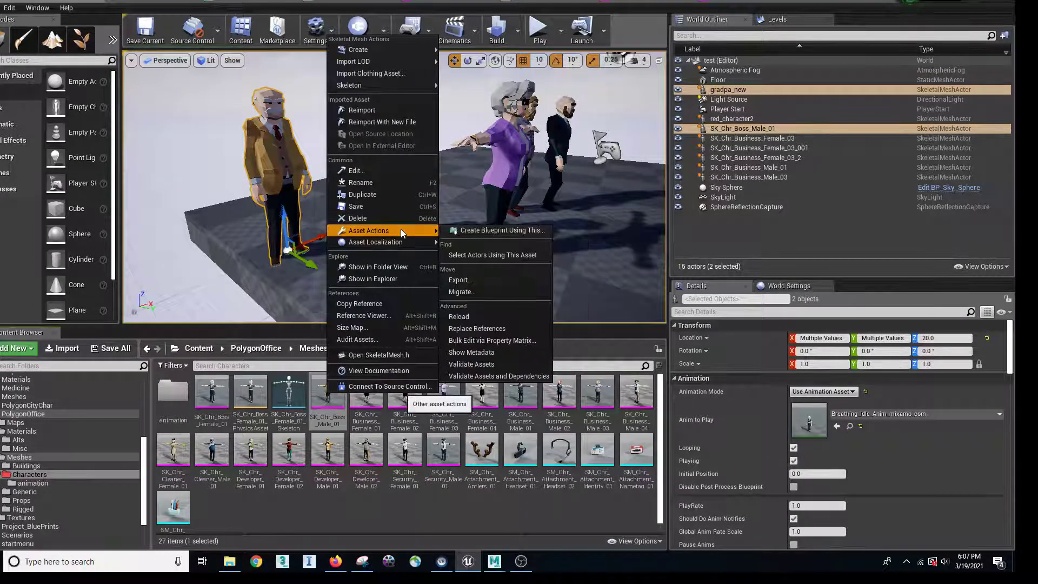
left_click(475, 283)
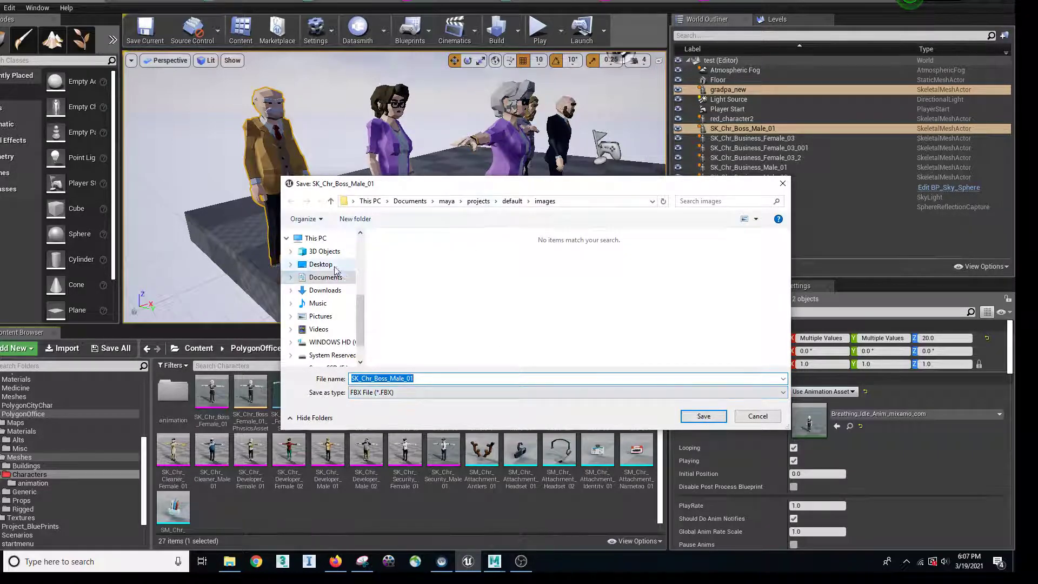
left_click(325, 290)
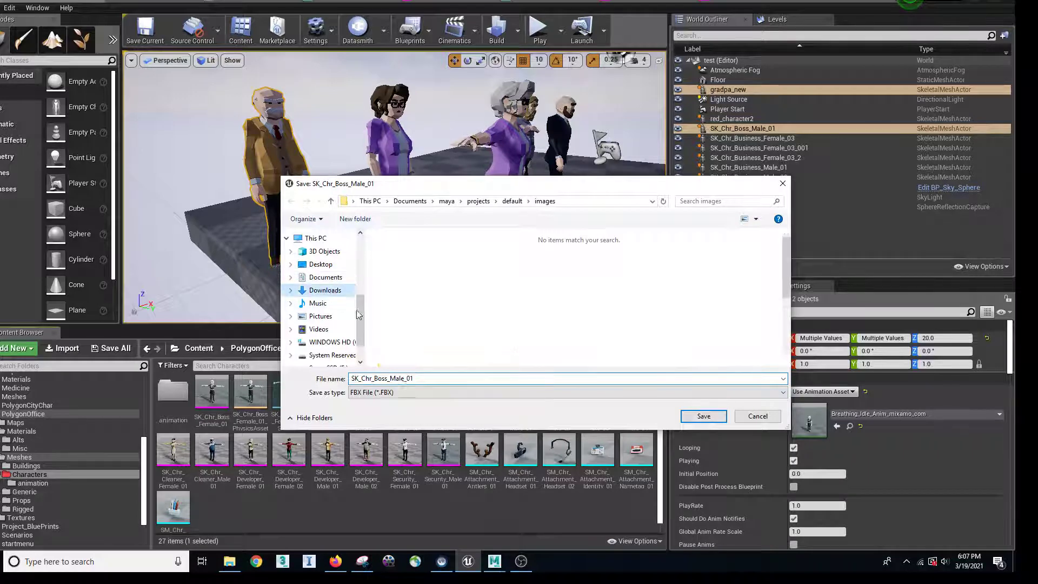
left_click(444, 379)
type("Granpa_")
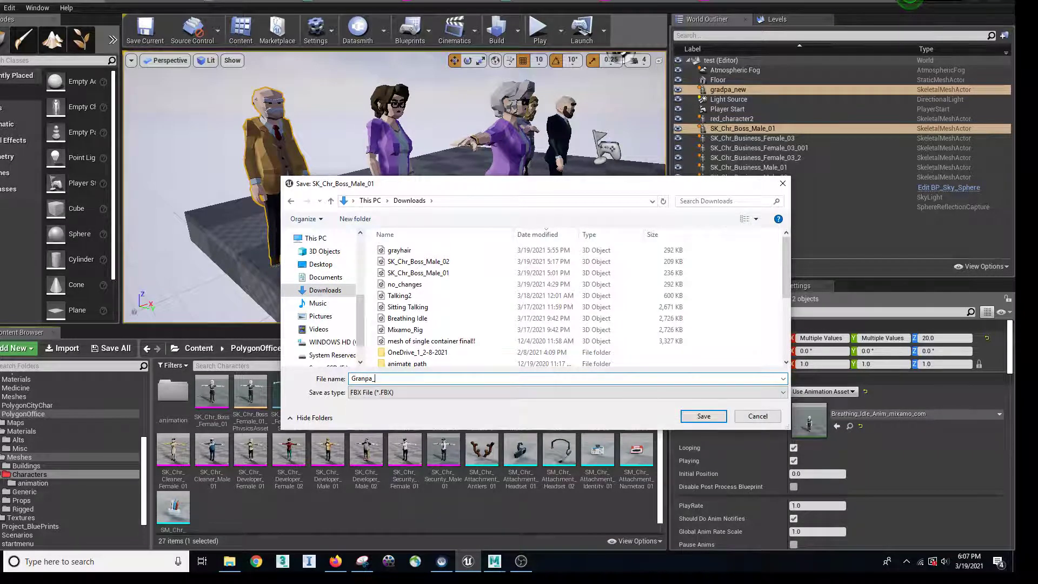
type("old")
key("Return")
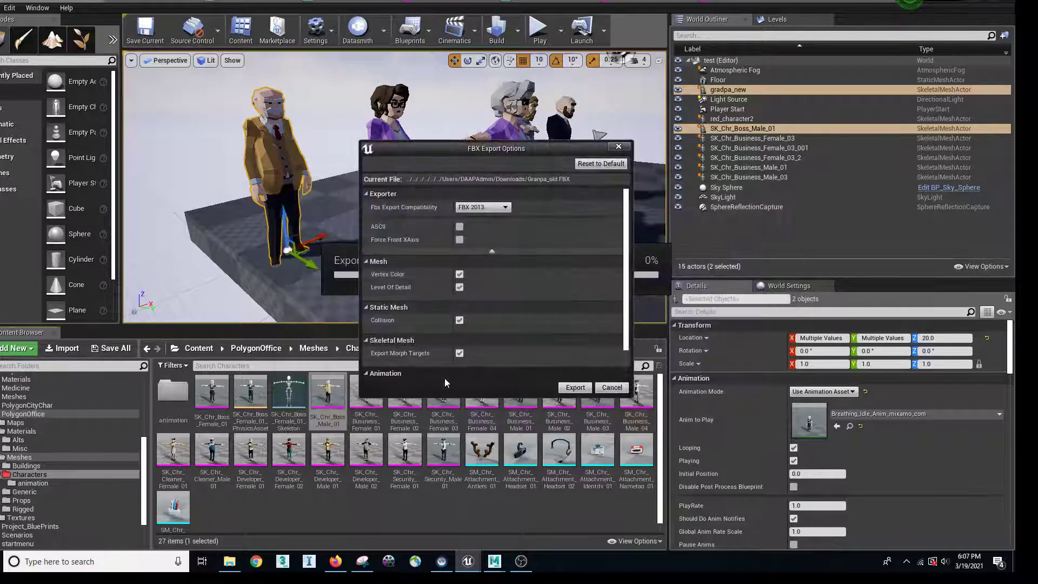
Step: Set the FBX export compatibility to FBX 2018 and export the mesh with the remaining options at their defaults
left_click(489, 207)
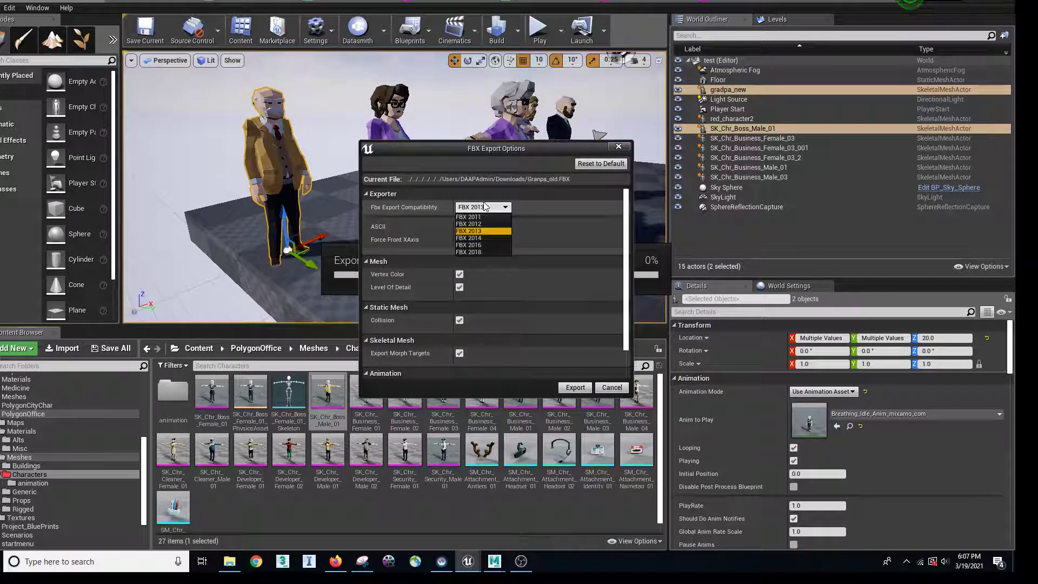
left_click(481, 251)
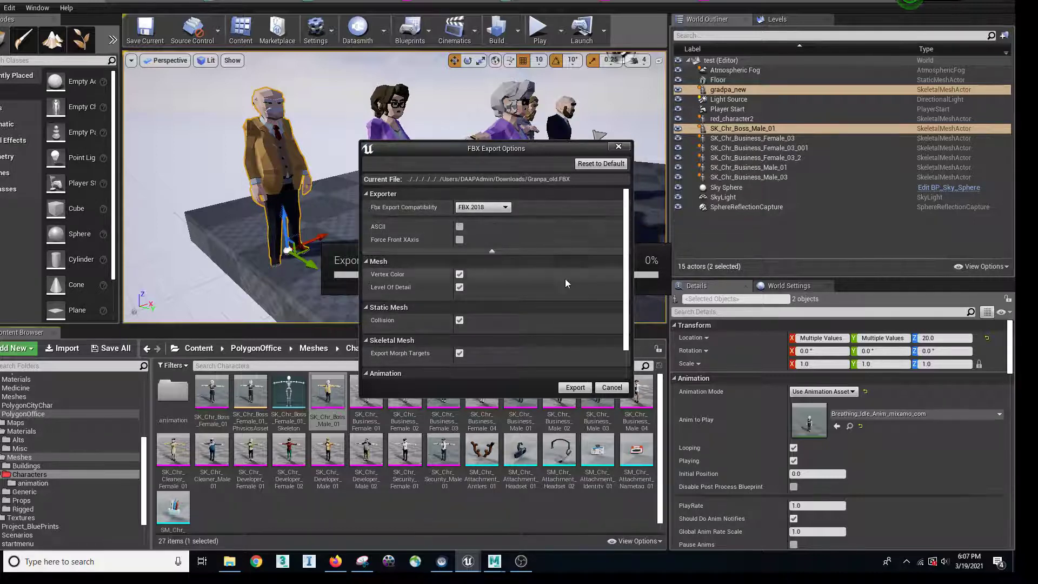
scroll(557, 301, "down", 2)
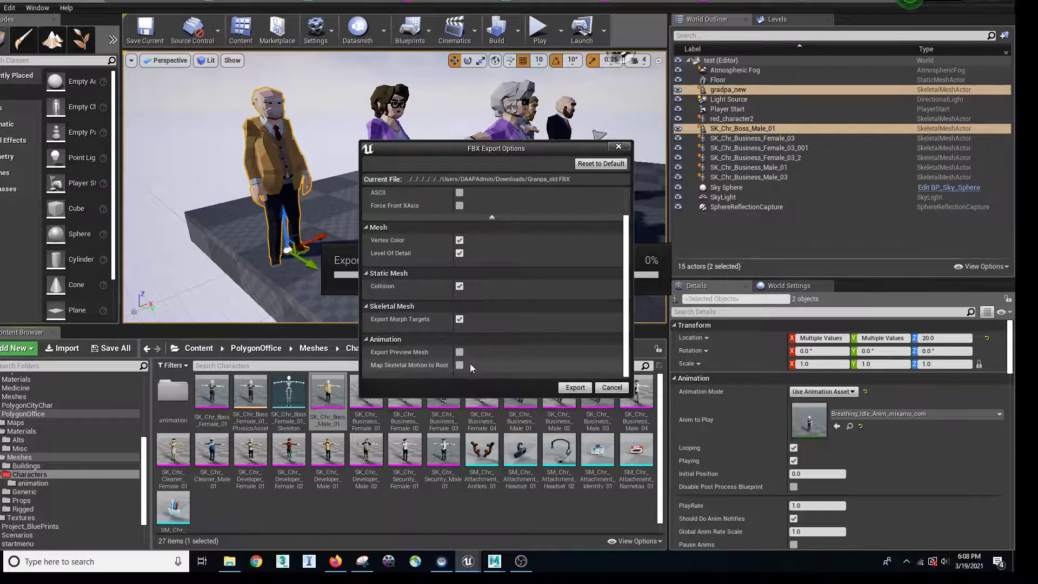
left_click(575, 388)
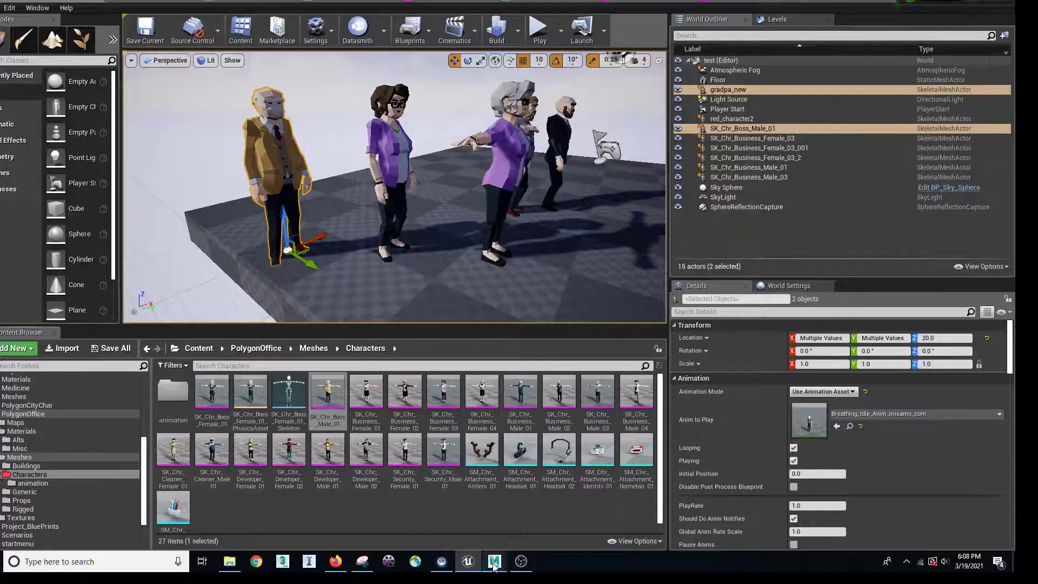
Step: Switch to Maya and start a new scene, discarding the unsaved female character scene
mouse_move(493, 560)
left_click(547, 510)
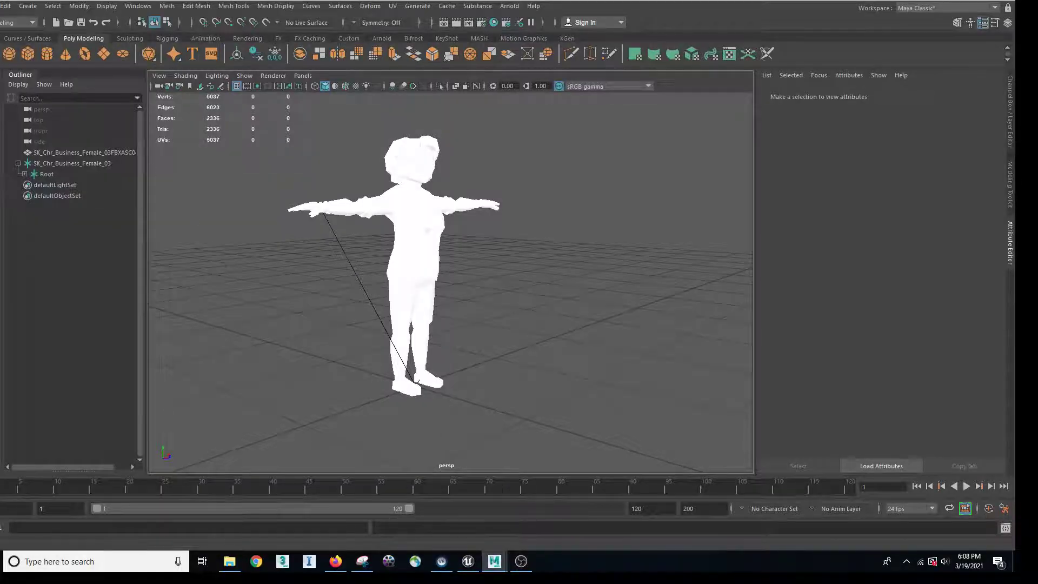
left_click(1, 6)
left_click(7, 24)
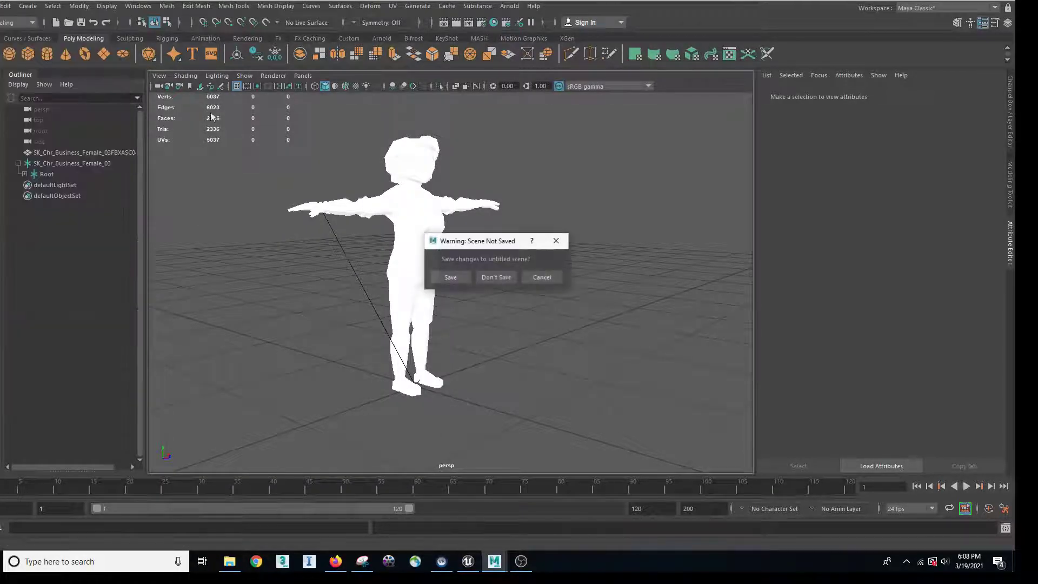
left_click(492, 281)
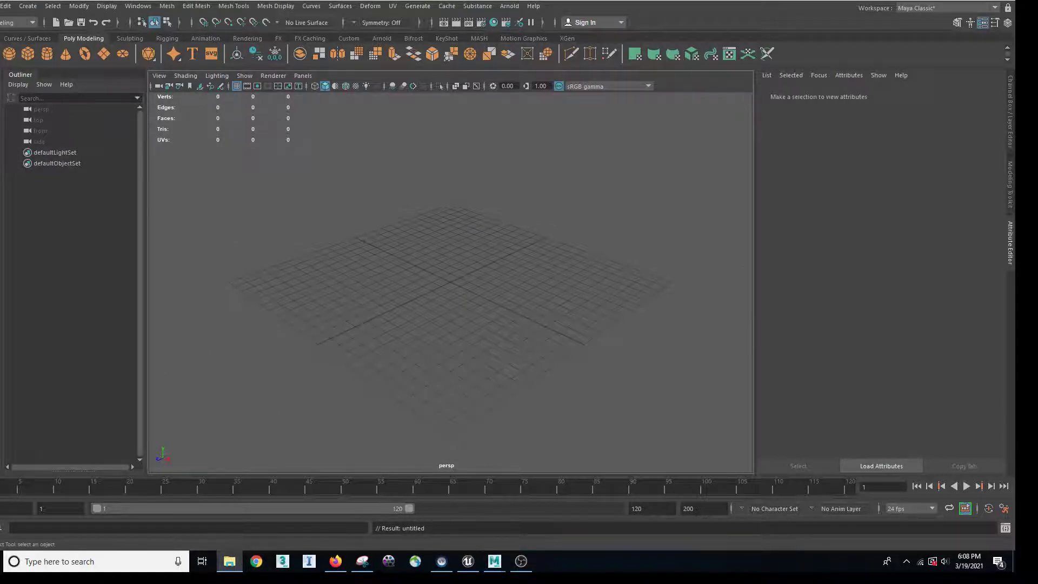
Step: Import Granpa_old from the Downloads folder into the empty Maya scene and frame the whole character
left_click_drag(1015, 114, 712, 114)
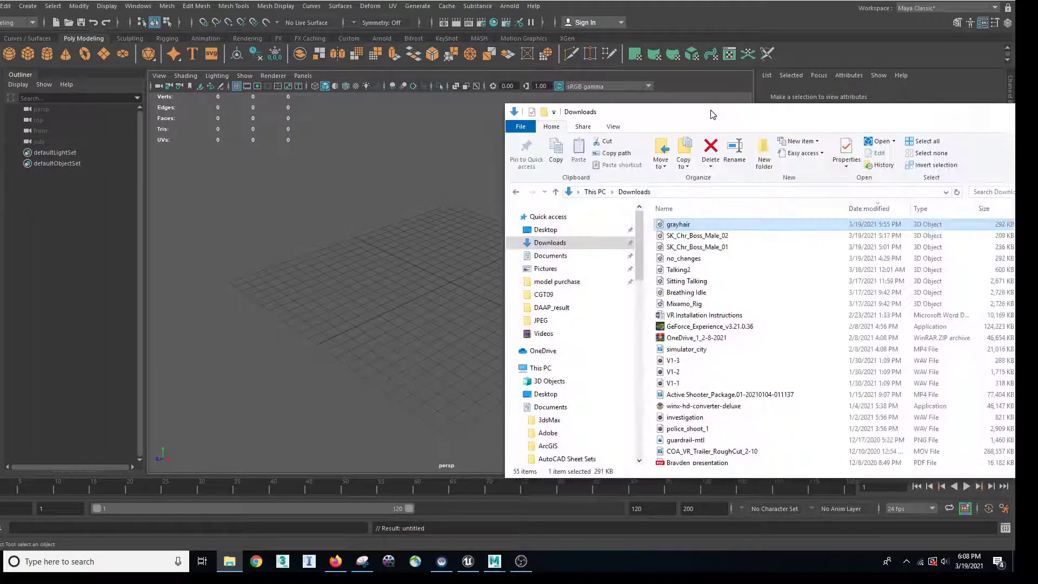
left_click(554, 243)
left_click_drag(692, 229, 285, 264)
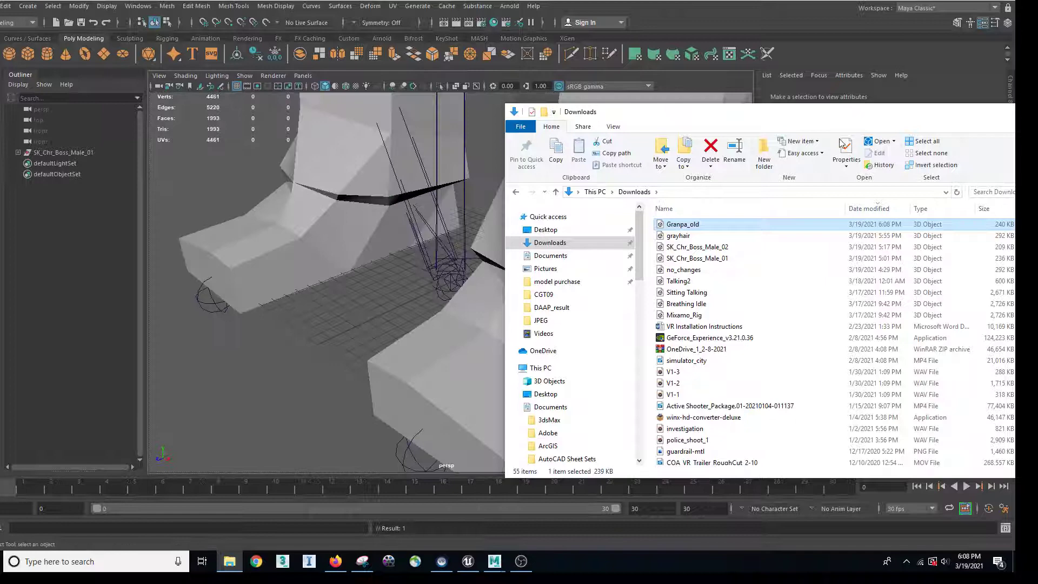
left_click_drag(965, 112, 1015, 124)
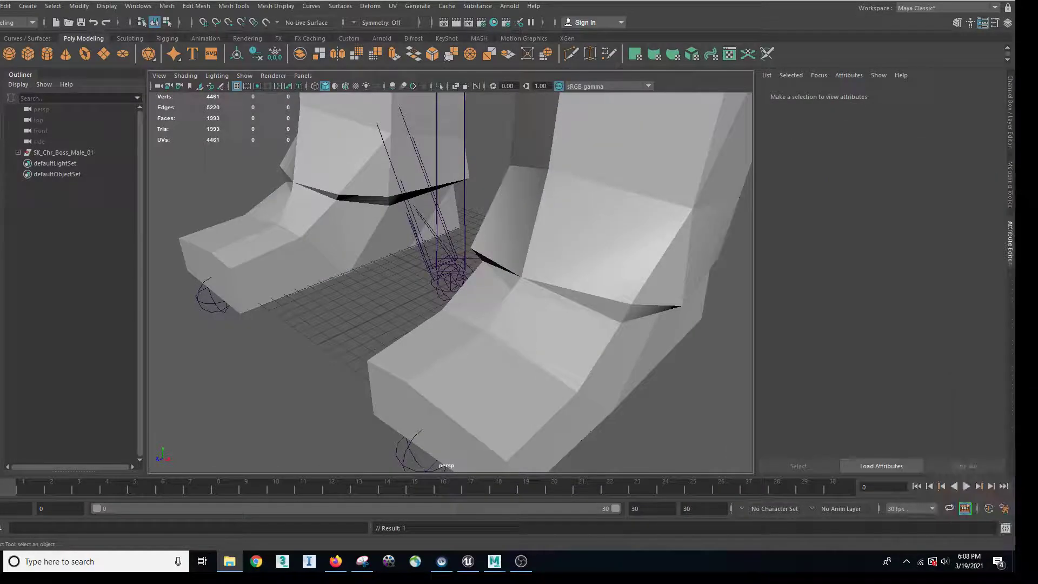
left_click(579, 174)
key("f")
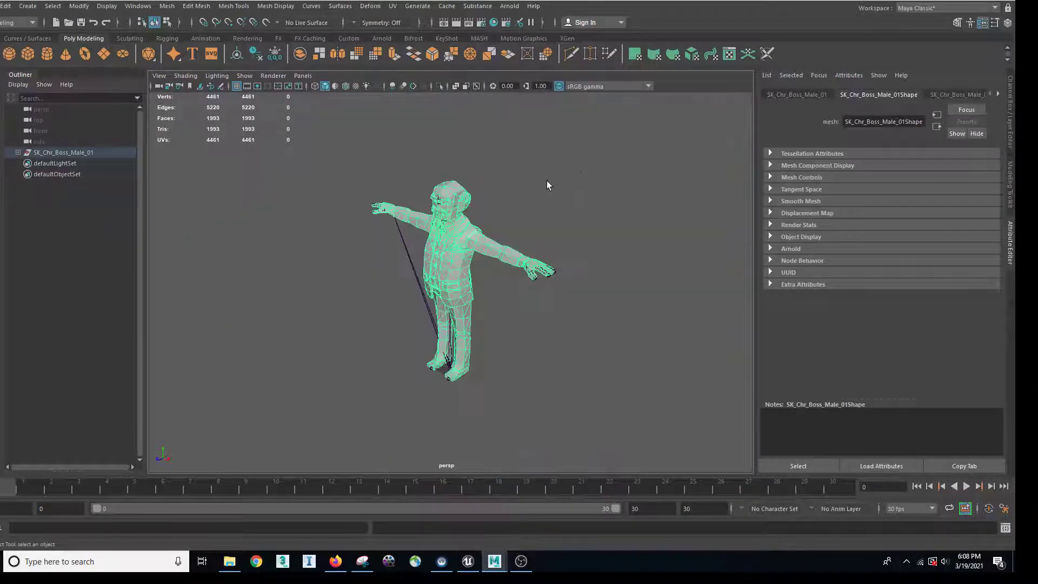
left_click_drag(546, 180, 527, 268, "alt")
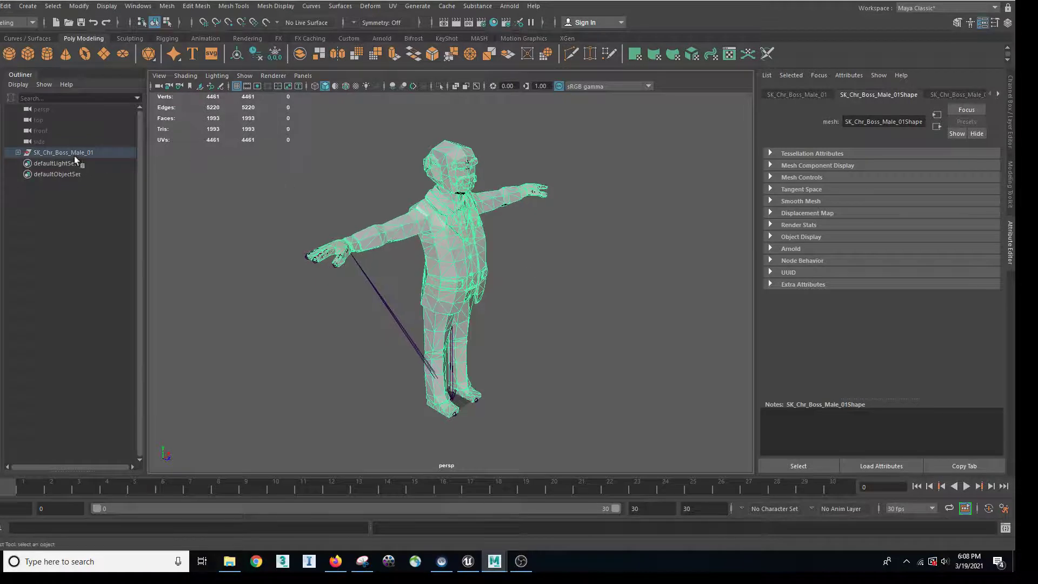
Step: Expand the imported SK_Chr_Boss_Male_01 hierarchy and rename its top node to SK_Chr_Boss_Male_group
left_click(18, 153)
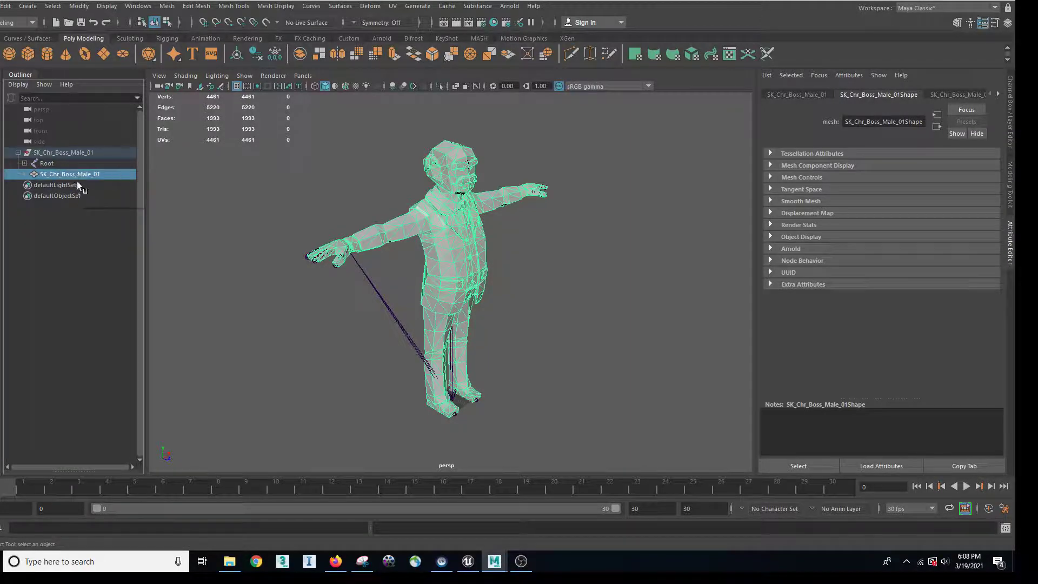
left_click(80, 152)
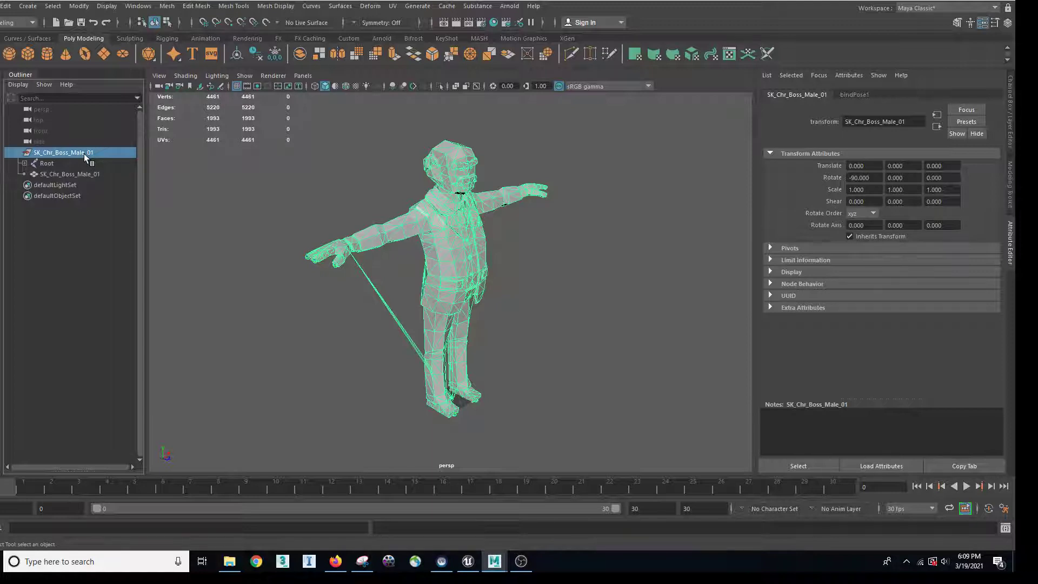
double_click(85, 154)
mouse_move(98, 153)
left_mouse_down()
mouse_move(61, 153)
mouse_move(78, 154)
left_mouse_up()
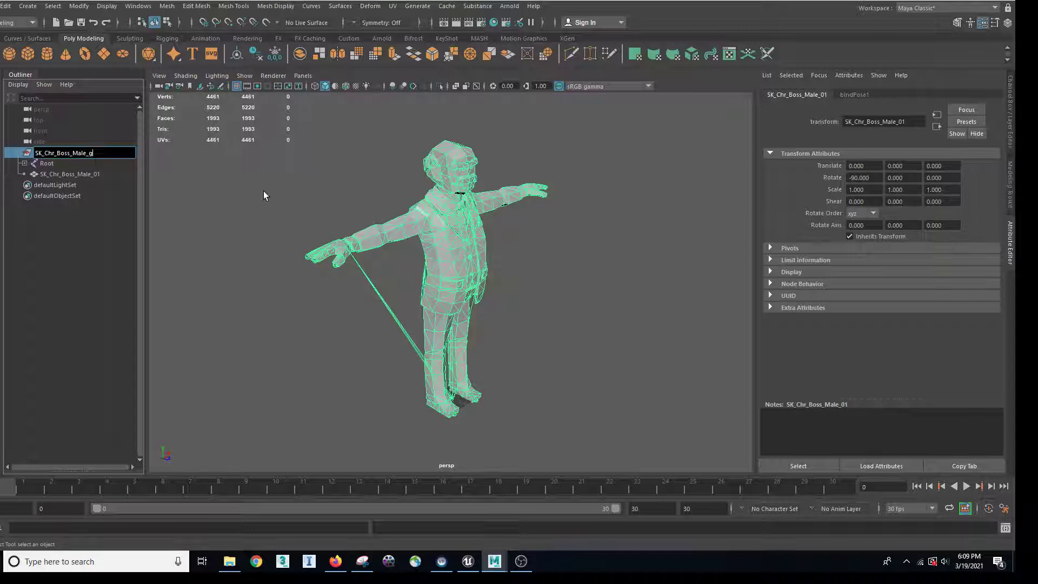
type("group")
key("Return")
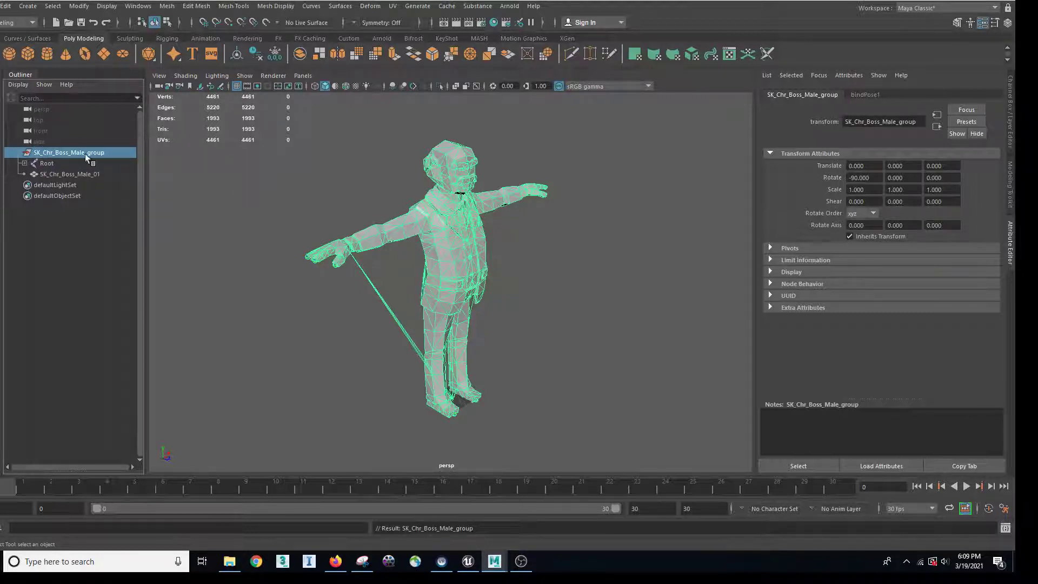
Step: Examine the joint hierarchy beneath Root and how it sits inside SK_Chr_Boss_Male_group
left_click(65, 162)
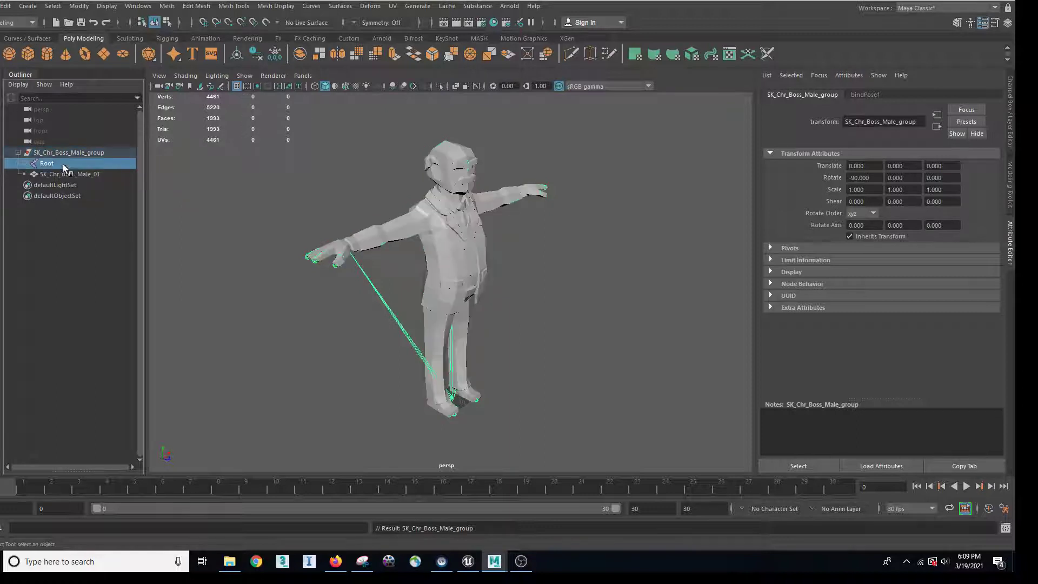
left_click(26, 168, "shift")
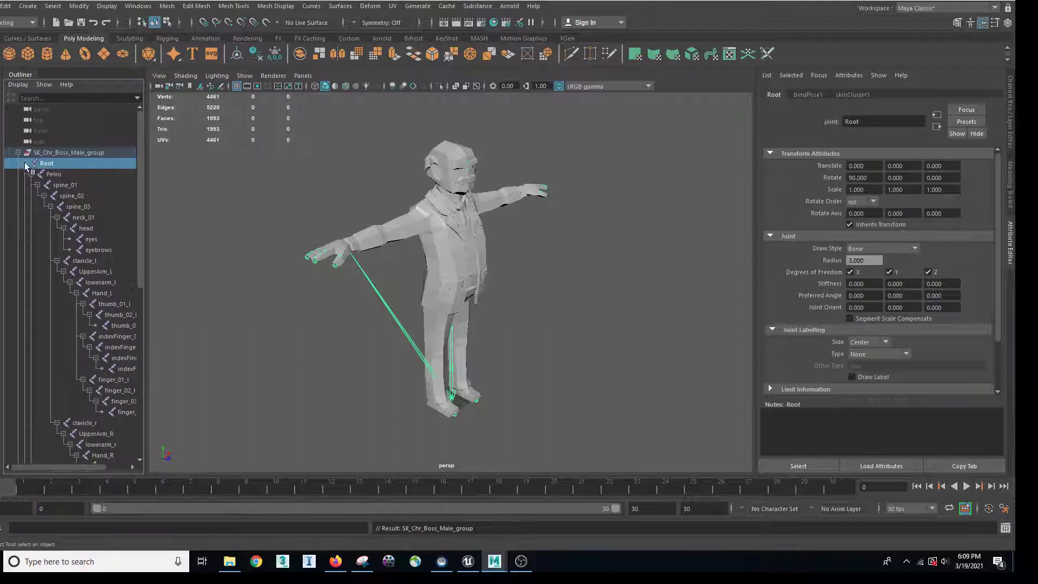
left_click(25, 166)
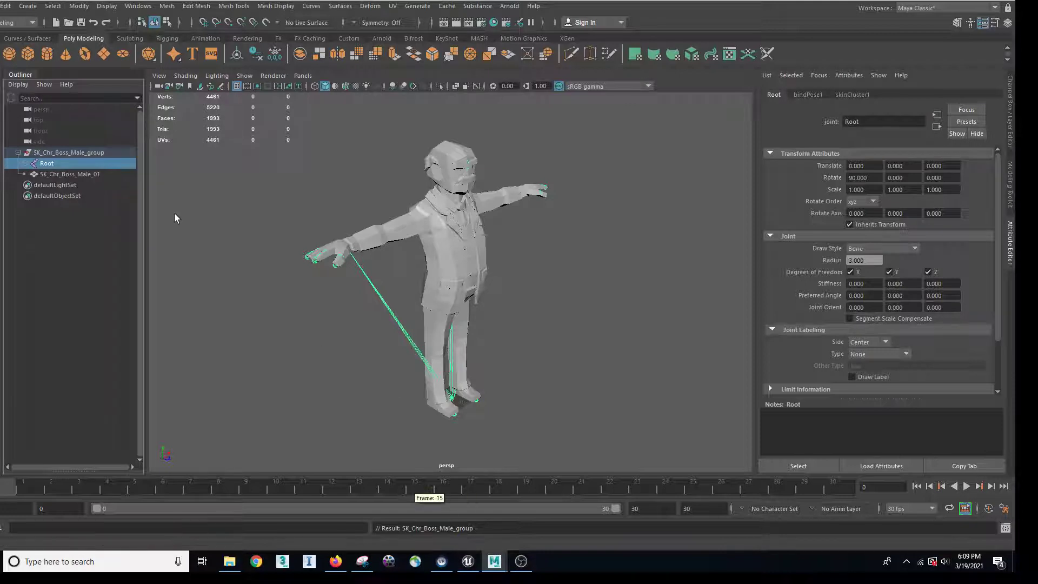
left_click_drag(95, 153, 60, 160)
left_click_drag(89, 152, 51, 172)
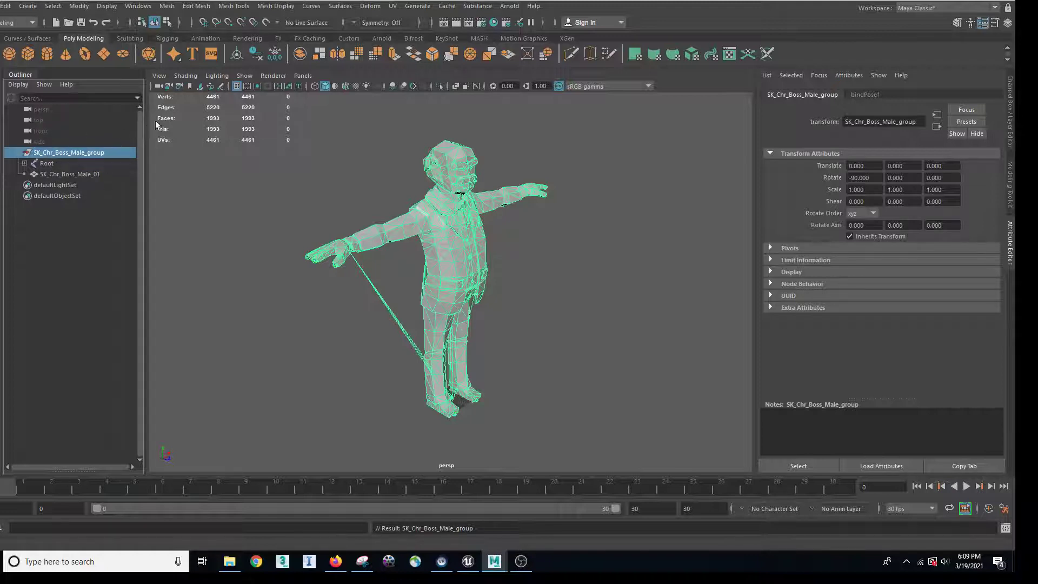
Step: Switch to Unreal, open the SK_Chr_Boss_Female_01_Skeleton asset and check its Root bone for comparison
left_click(468, 561)
double_click(292, 390)
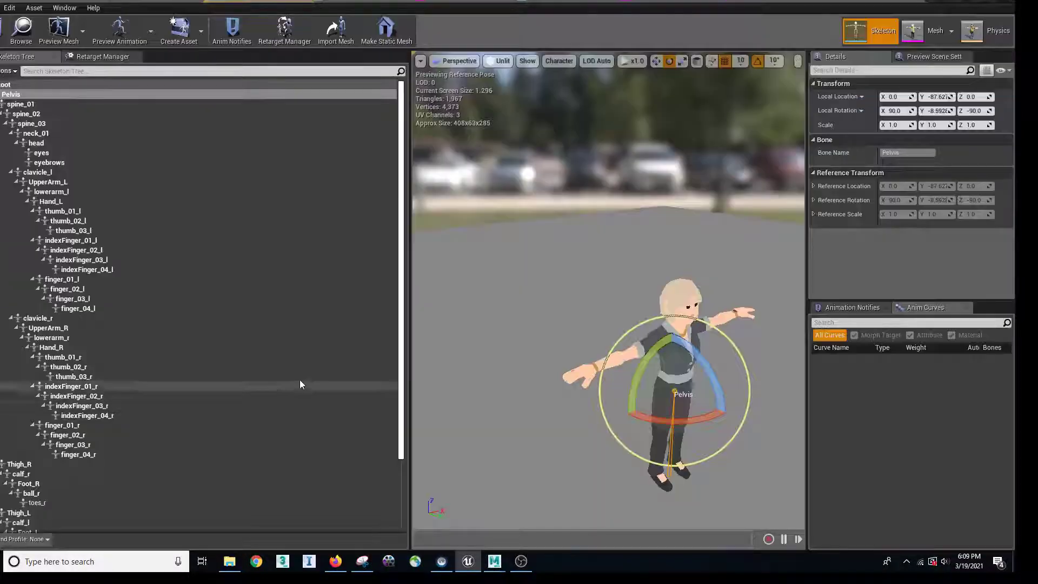
left_click(10, 86)
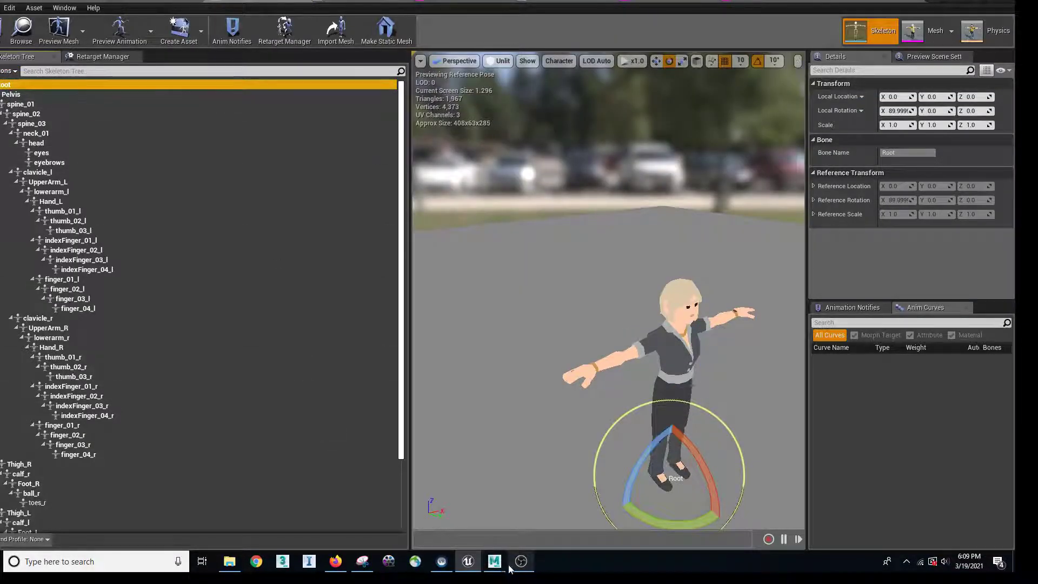
Step: Return to Maya and move the Root joint out of SK_Chr_Boss_Male_group to the top level of the scene
mouse_move(510, 568)
left_click(528, 515)
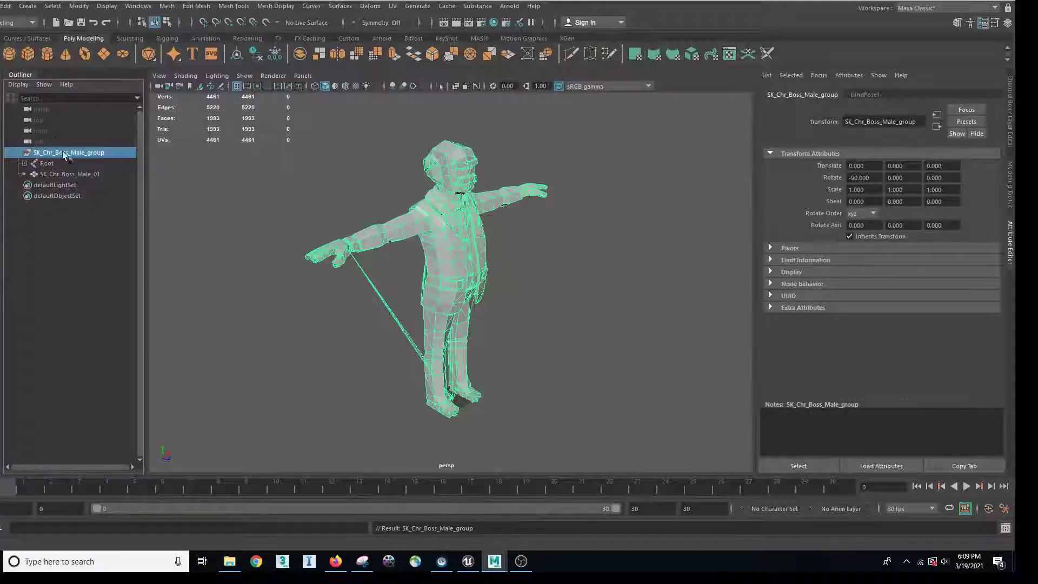
left_click(52, 164)
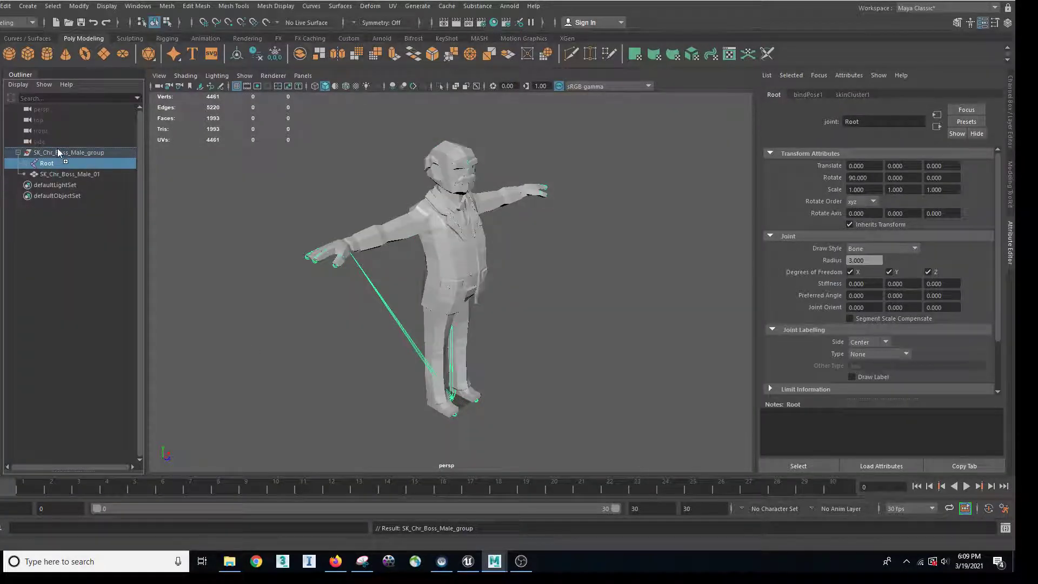
left_click_drag(57, 148, 56, 149)
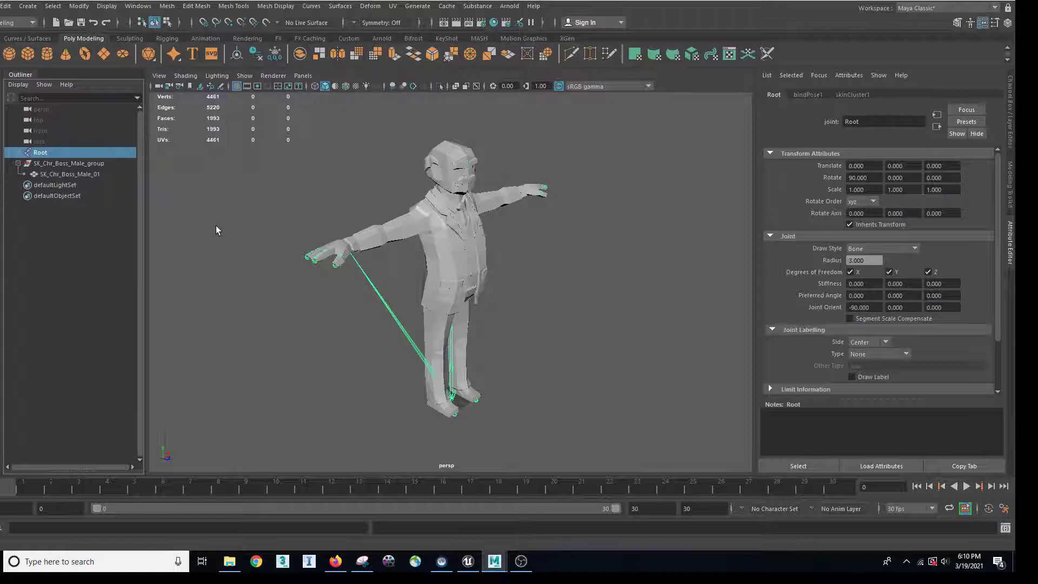
Step: Select the SK_Chr_Boss_Male_01 mesh and switch the viewport to textured shading to check its material
left_click(87, 175)
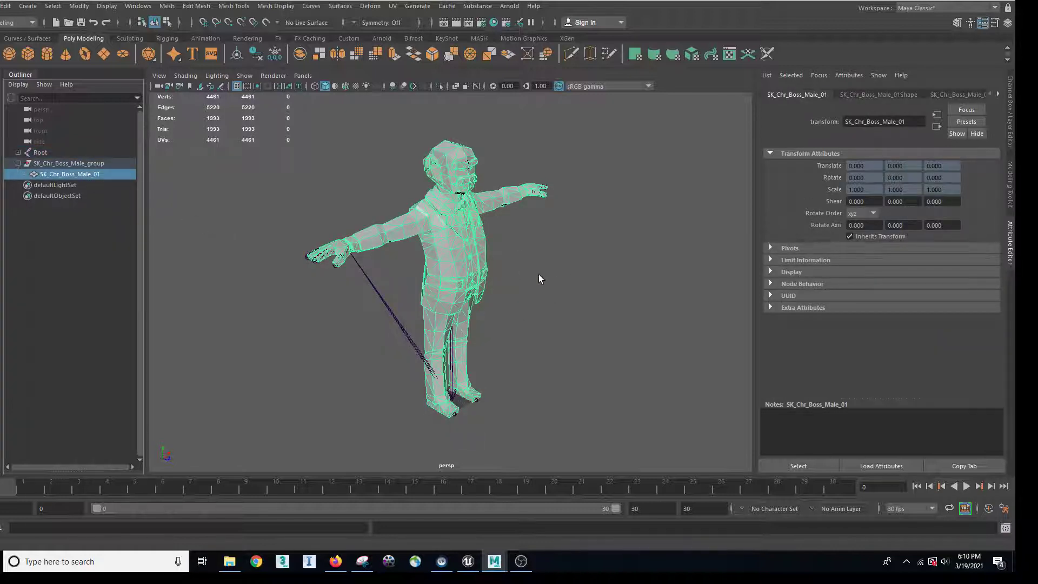
mouse_move(538, 274)
left_mouse_down("alt")
mouse_move(549, 275)
mouse_move(529, 278)
left_mouse_up("alt")
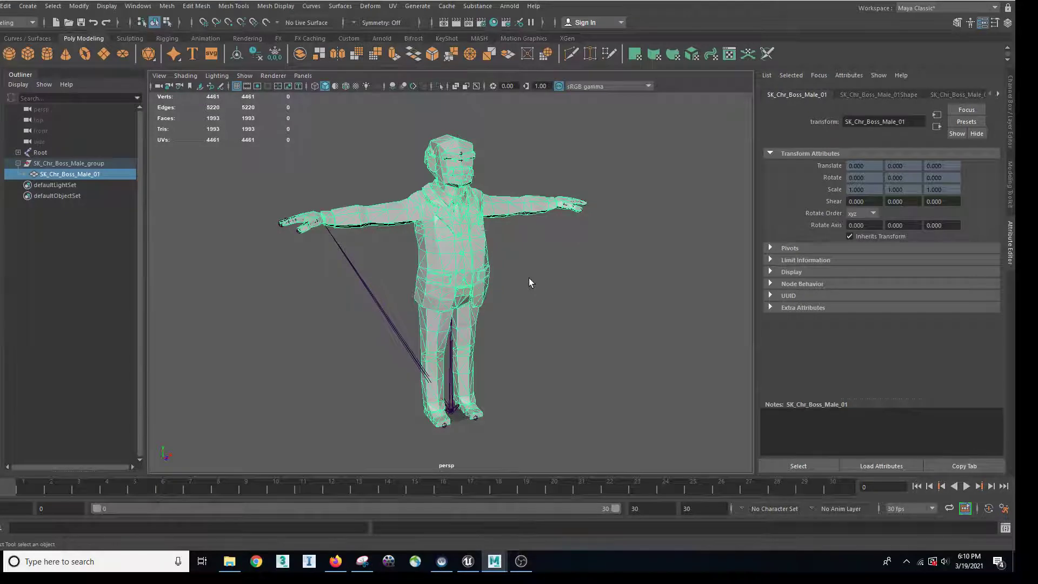
key("6")
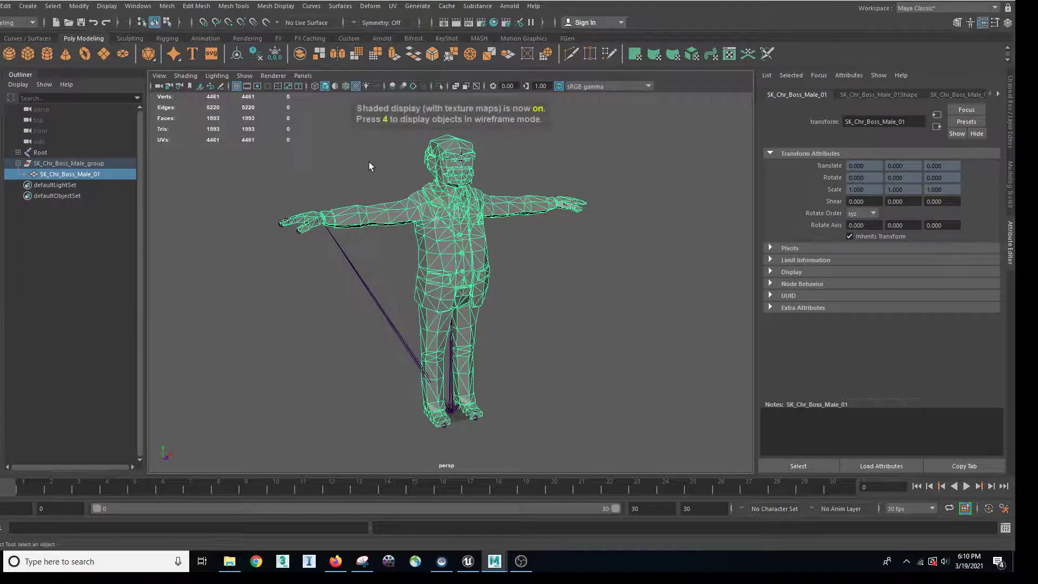
left_click(368, 164)
left_click_drag(405, 206, 470, 217, "alt")
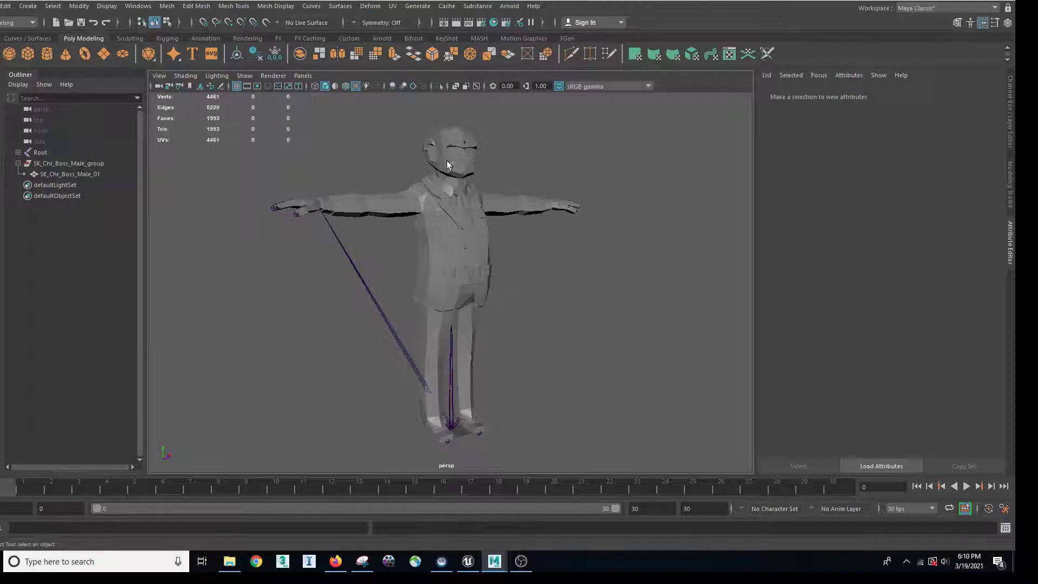
Step: Open the file texture node connected to the color of the boss mesh's Mat_PolygonOffice_01_A material
left_click(446, 160)
left_click(1000, 94)
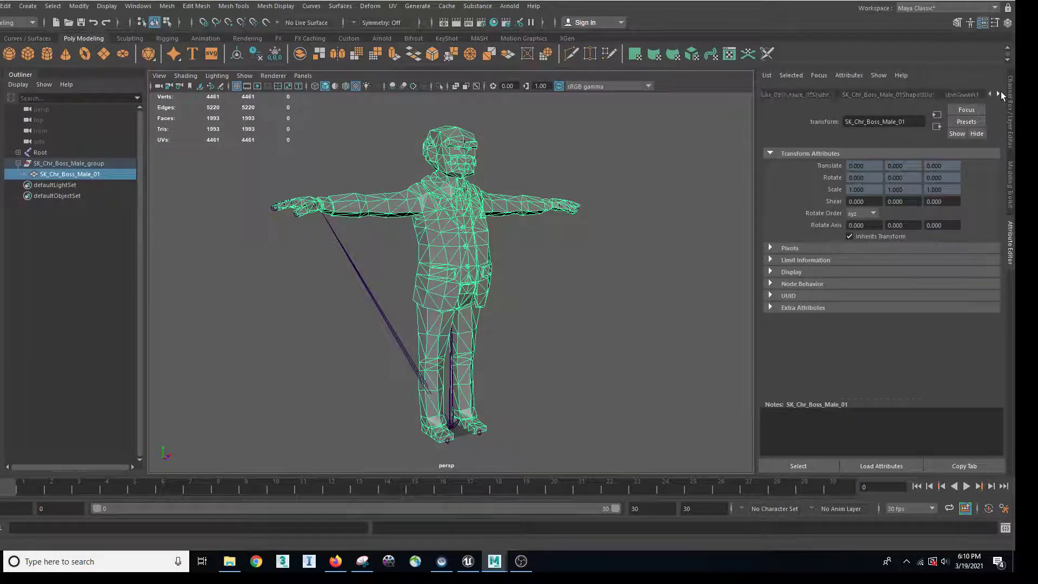
left_click(999, 94)
left_click(968, 94)
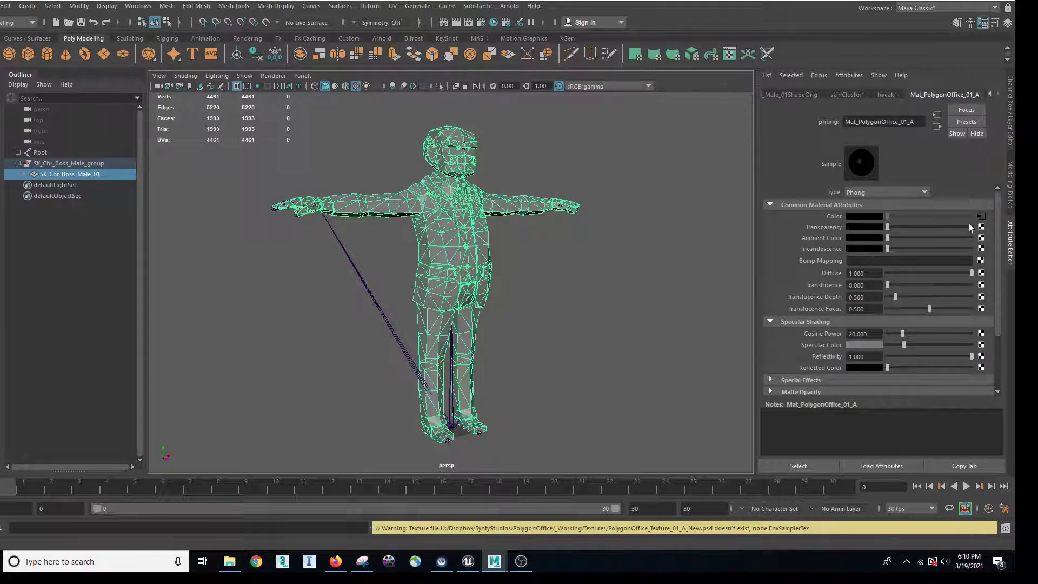
left_click(982, 217)
Step: Inspect the full image path set in the EnvSamplerTex node
left_click_drag(957, 242, 1002, 245)
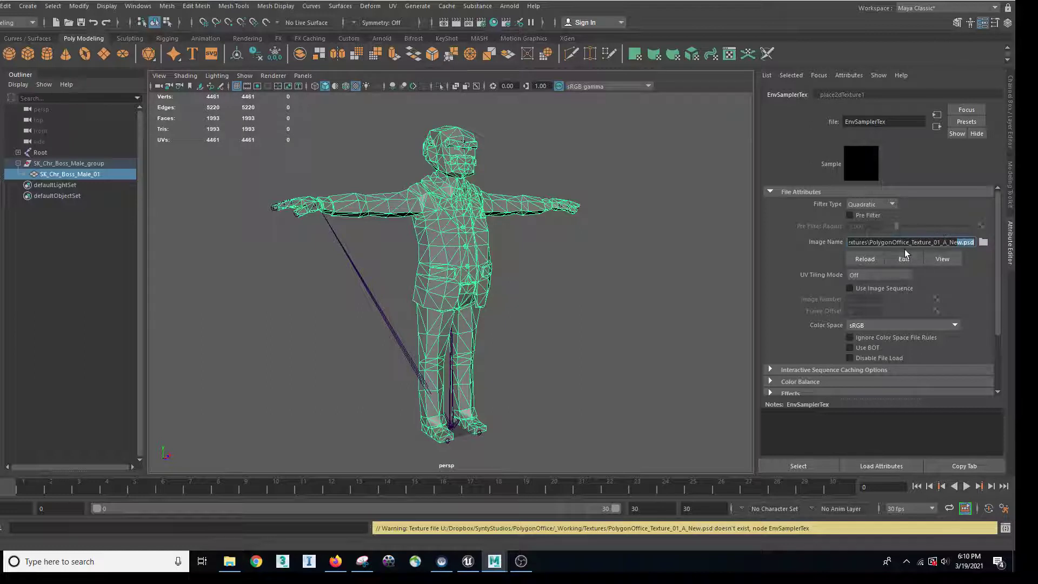
left_click_drag(895, 244, 809, 245)
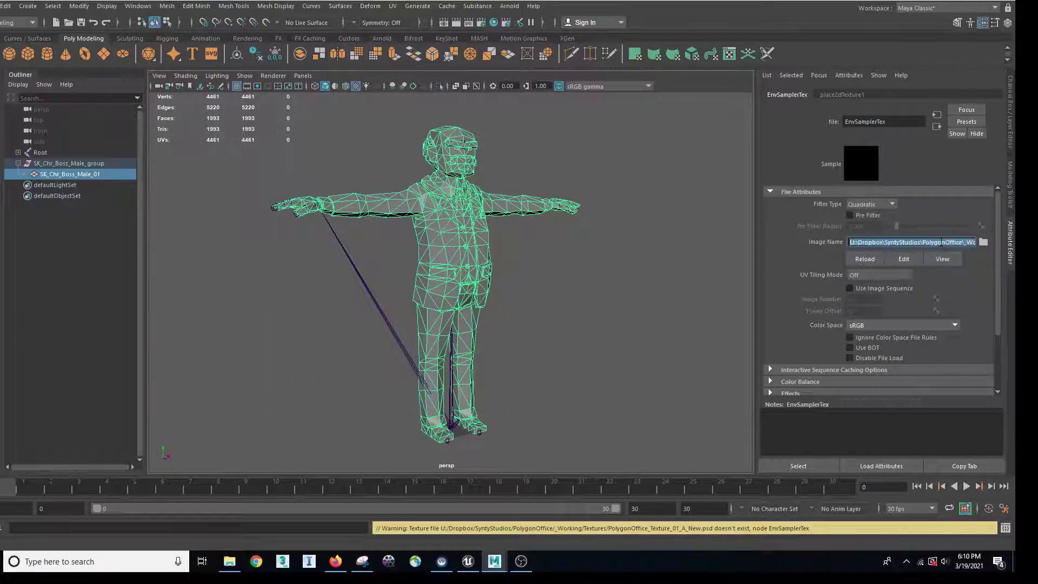
left_click(941, 242)
key("ctrl+a")
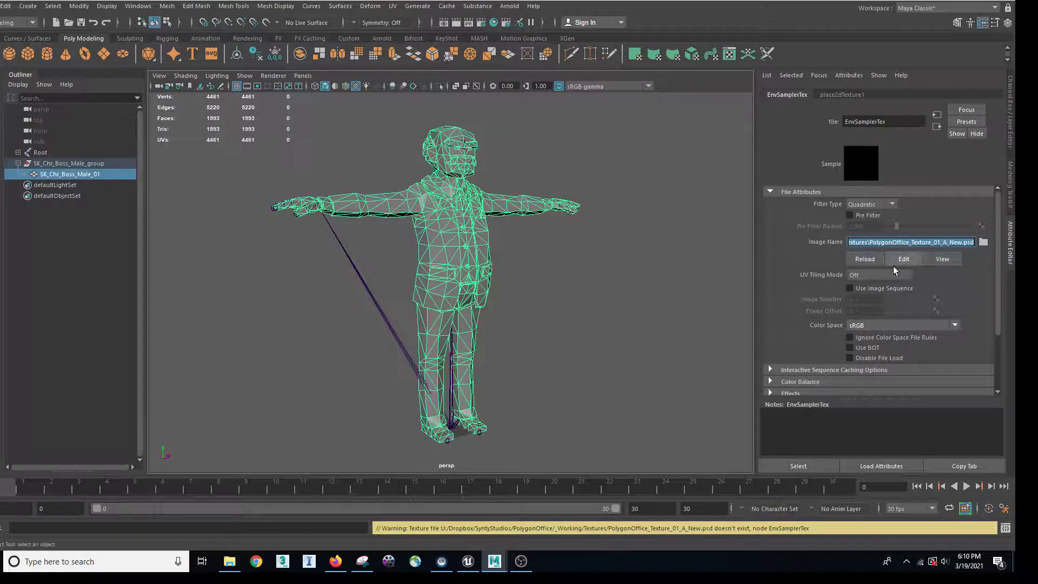
Step: Switch to Unreal and start exporting the T_PolygonOffice_01_A texture from the PolygonOffice Textures folder
left_click(468, 561)
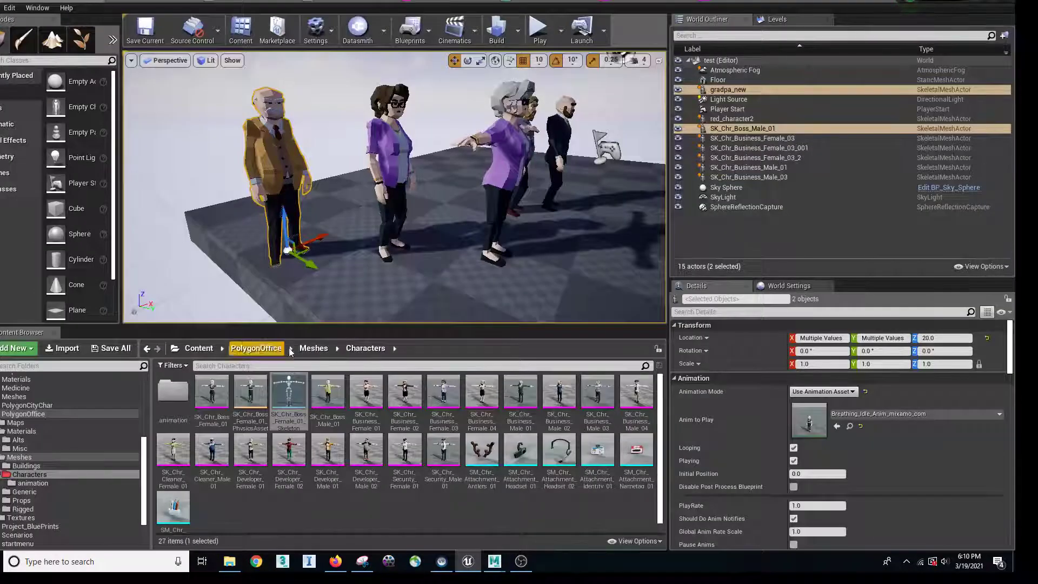
left_click(327, 389)
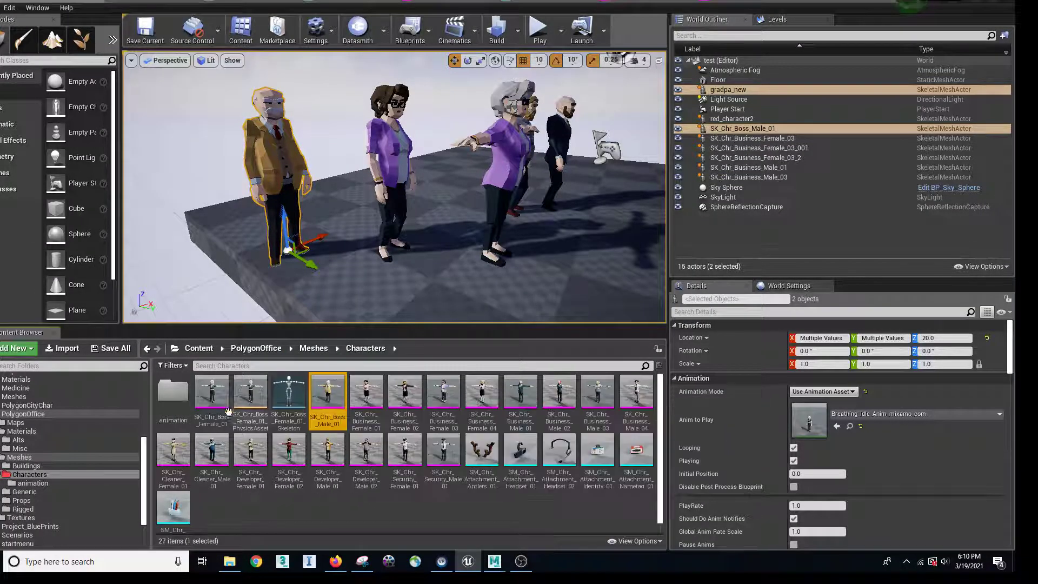
left_click(47, 514)
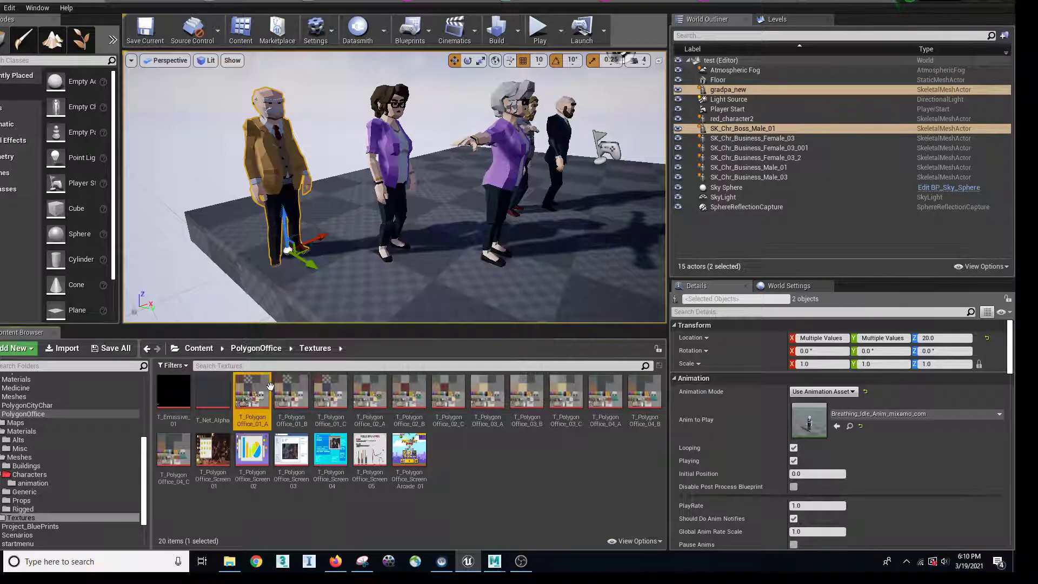
right_click(260, 390)
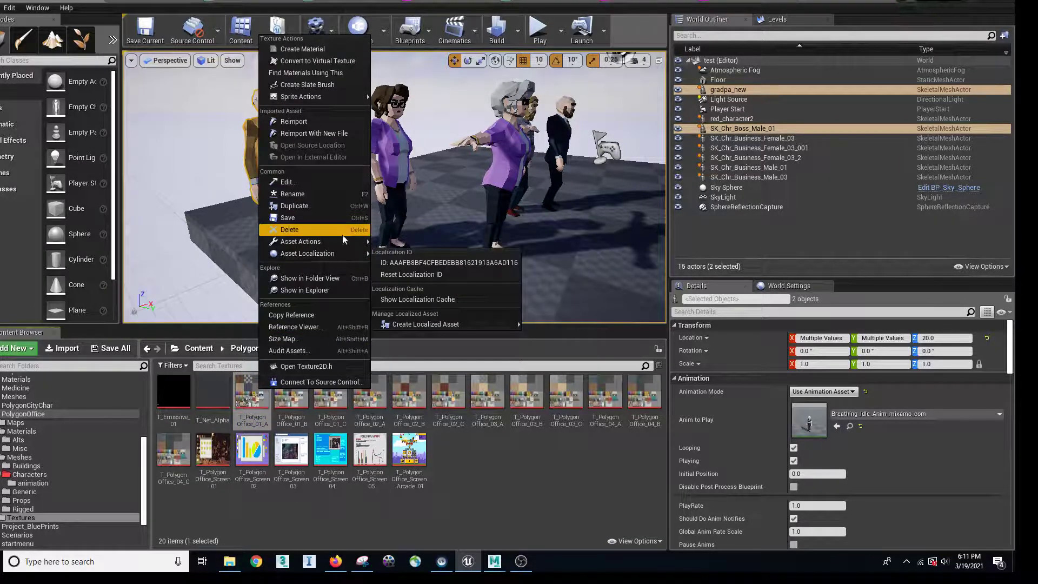
mouse_move(353, 243)
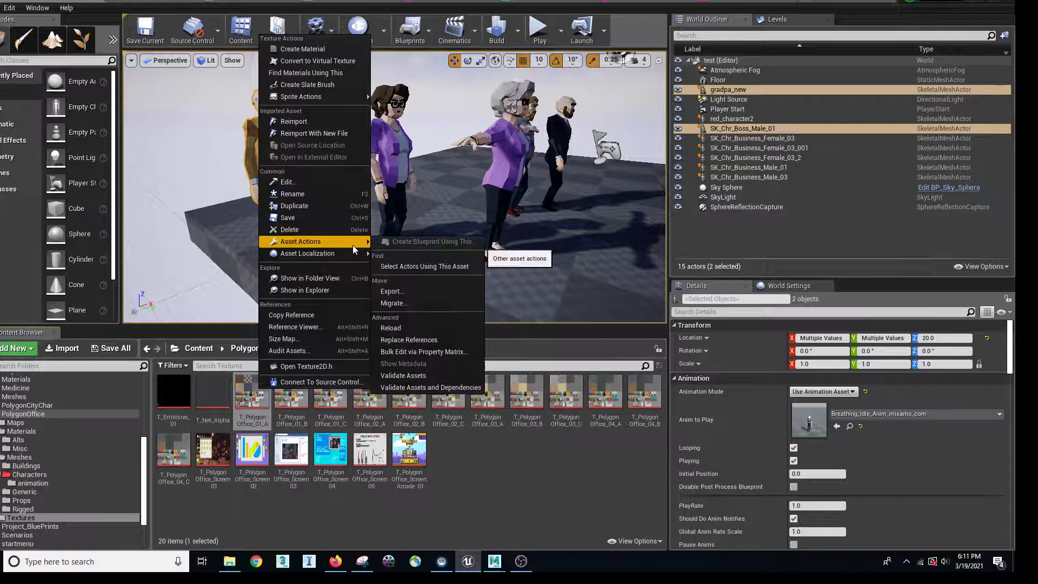
left_click(407, 293)
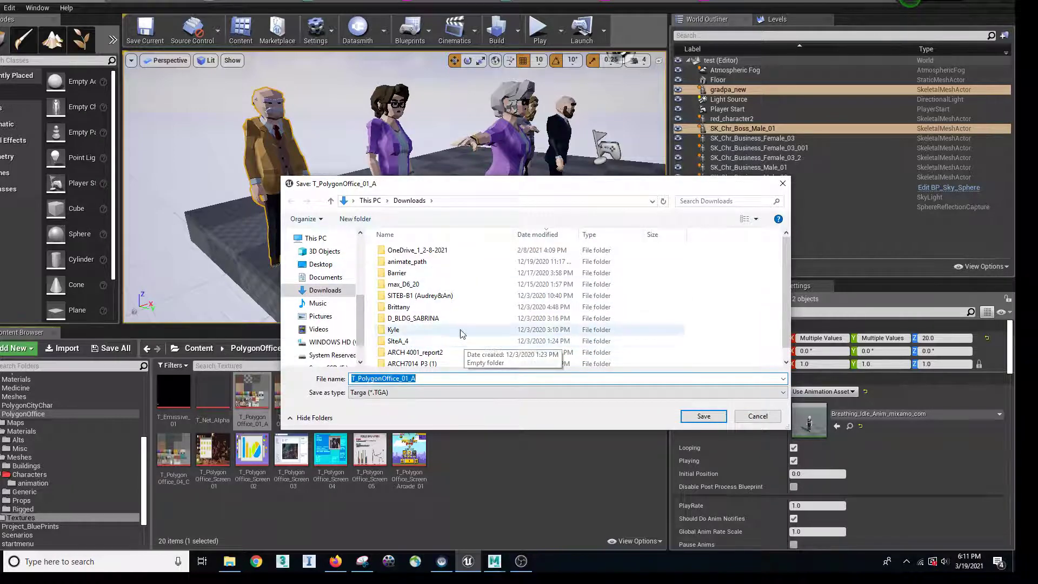
Step: Save the exported texture as Targa file T_PolygonOffice_01_A in Documents/maya/projects/default/sourceimages, replacing the existing file
mouse_move(362, 315)
left_mouse_down()
mouse_move(363, 326)
mouse_move(366, 301)
left_mouse_up()
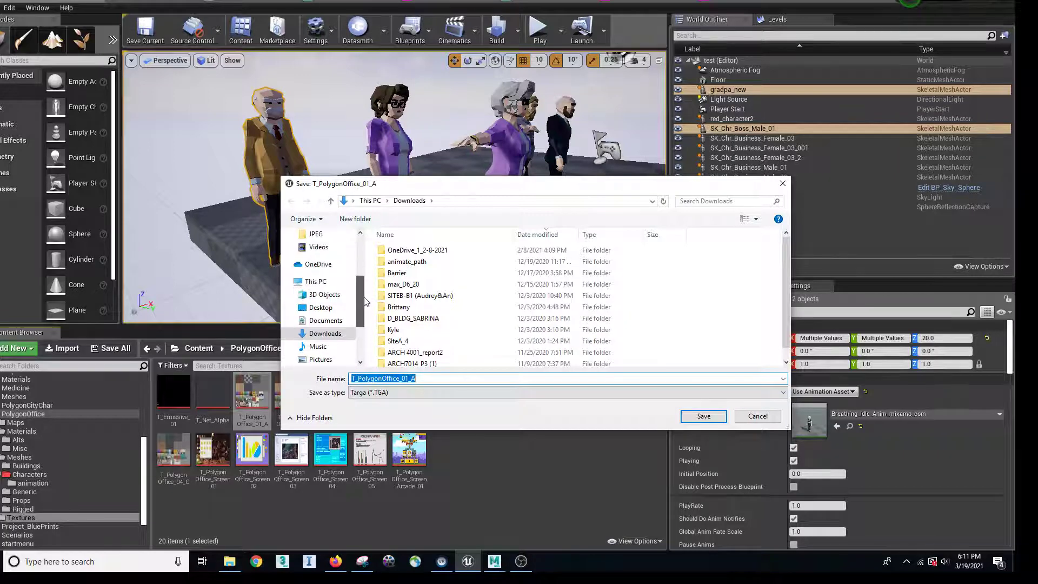
scroll(366, 301, "up", 3)
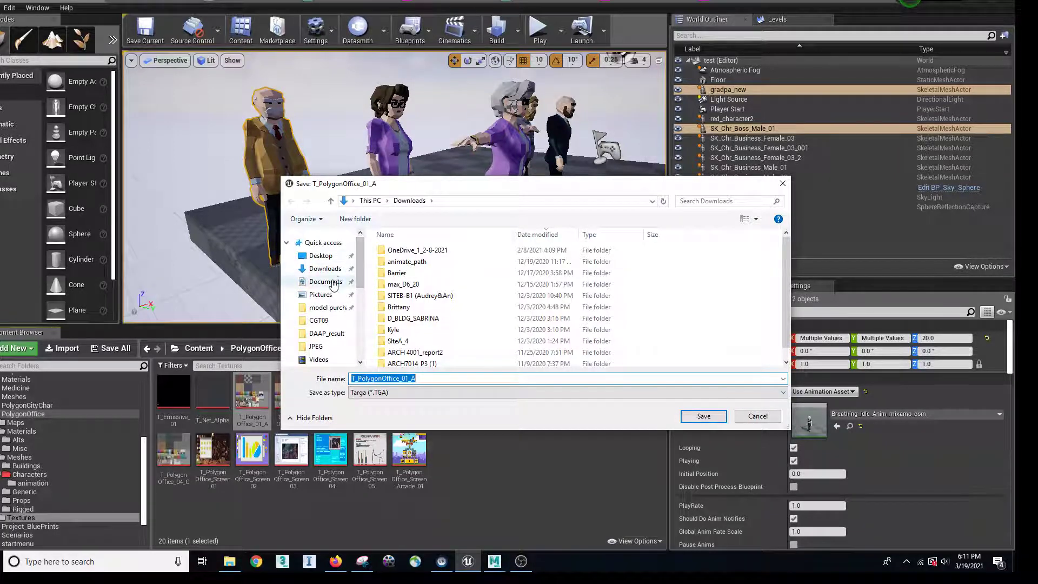
left_click(332, 282)
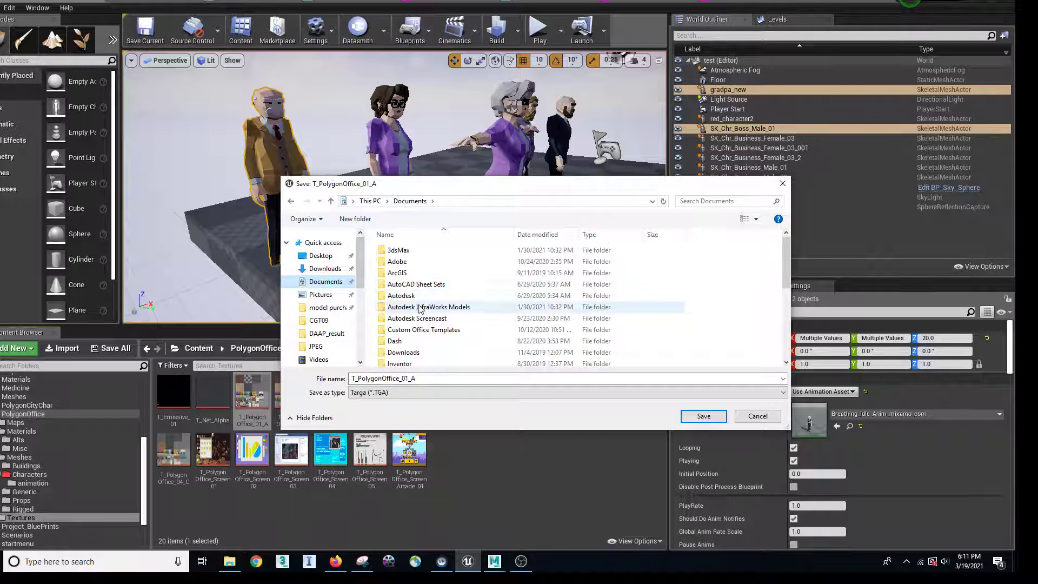
left_click(420, 284)
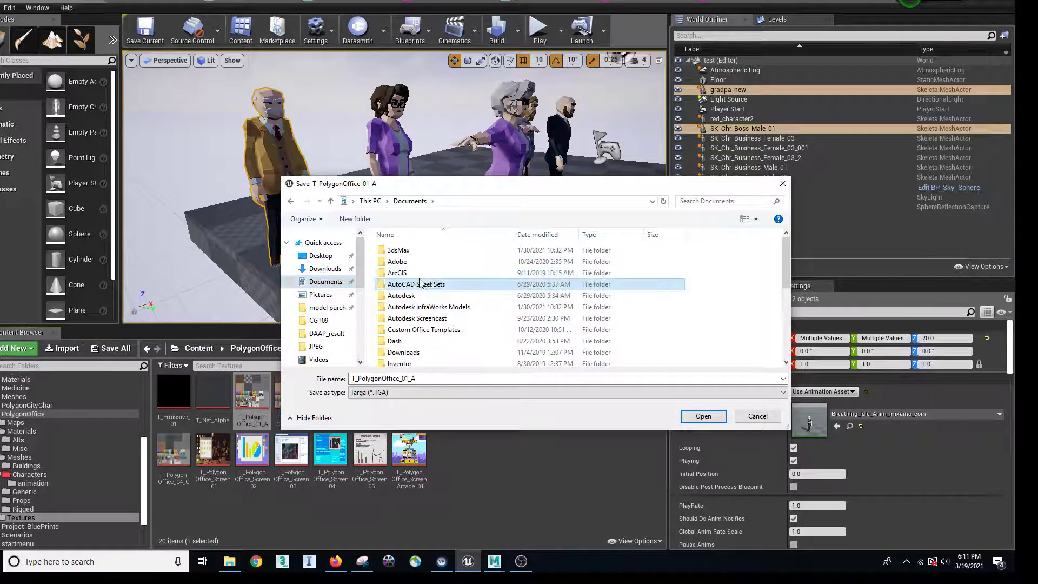
scroll(421, 281, "down", 4)
double_click(410, 252)
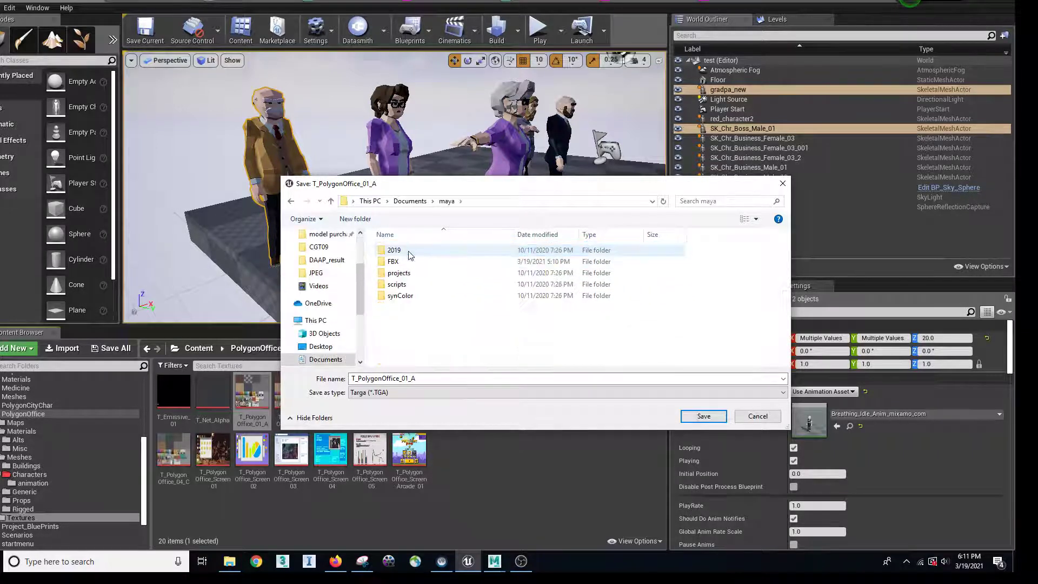
double_click(411, 272)
double_click(411, 250)
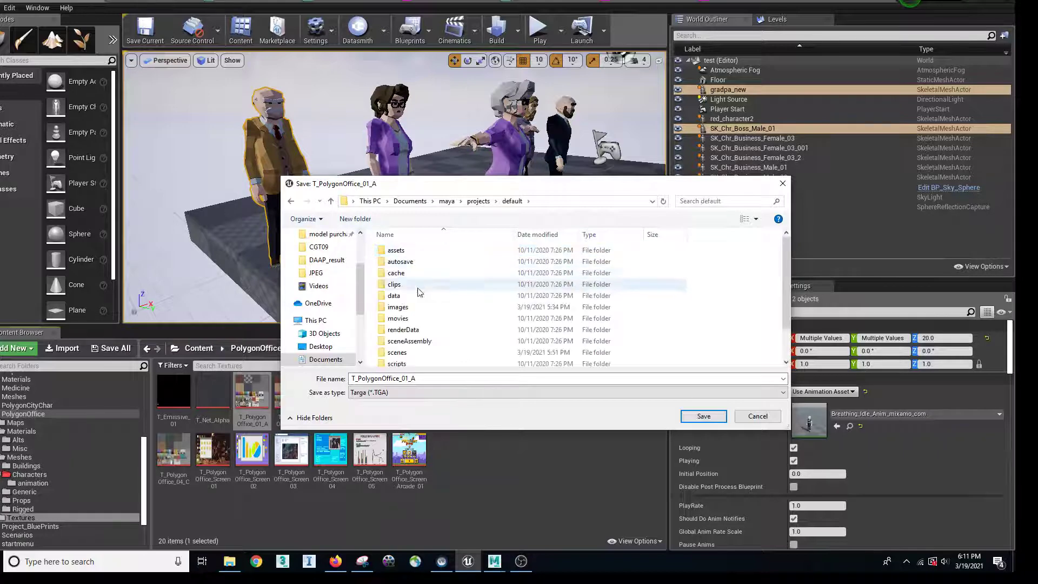
scroll(420, 346, "down", 1)
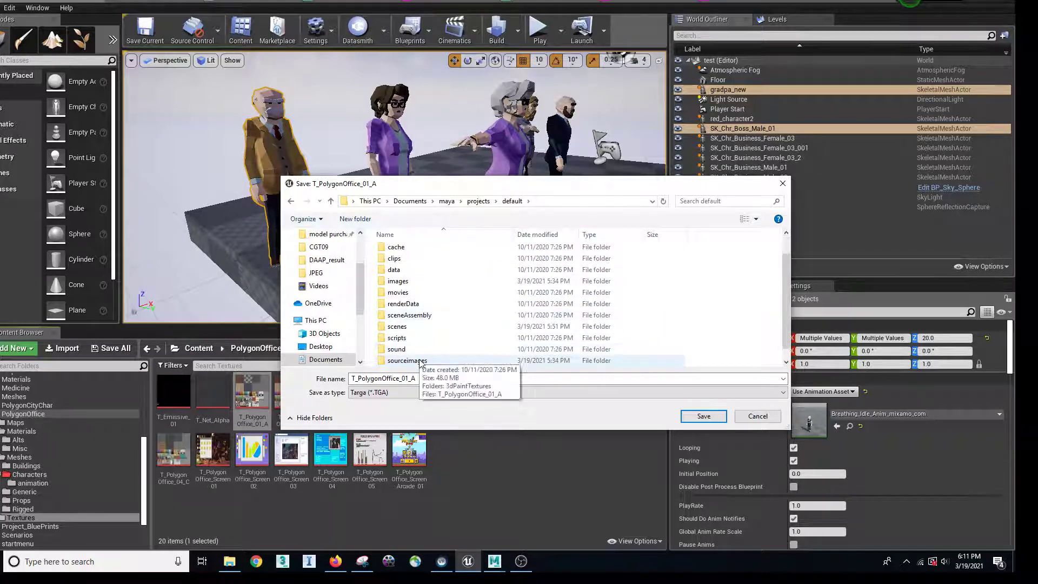
double_click(410, 361)
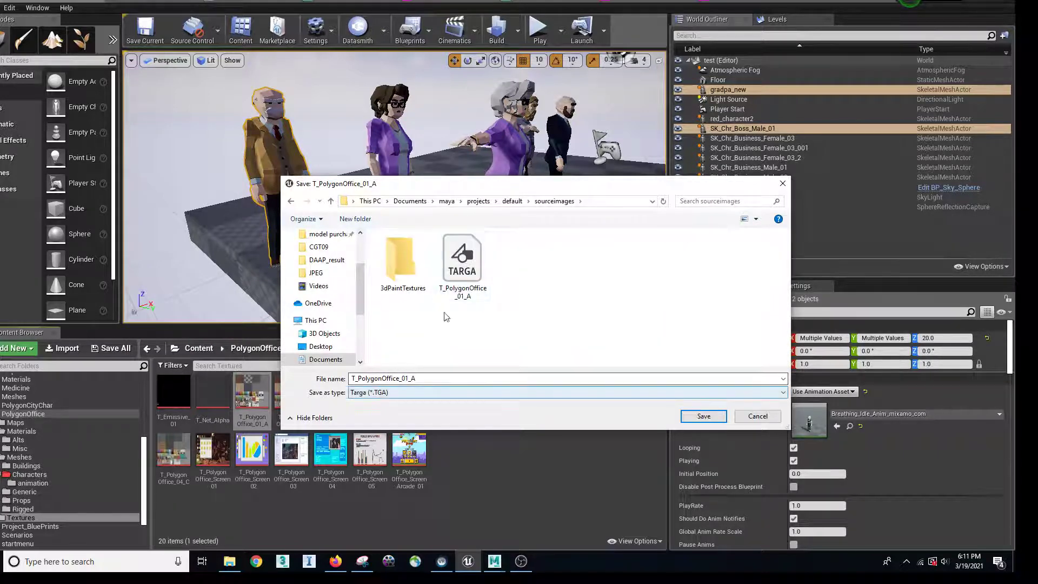
left_click(462, 262)
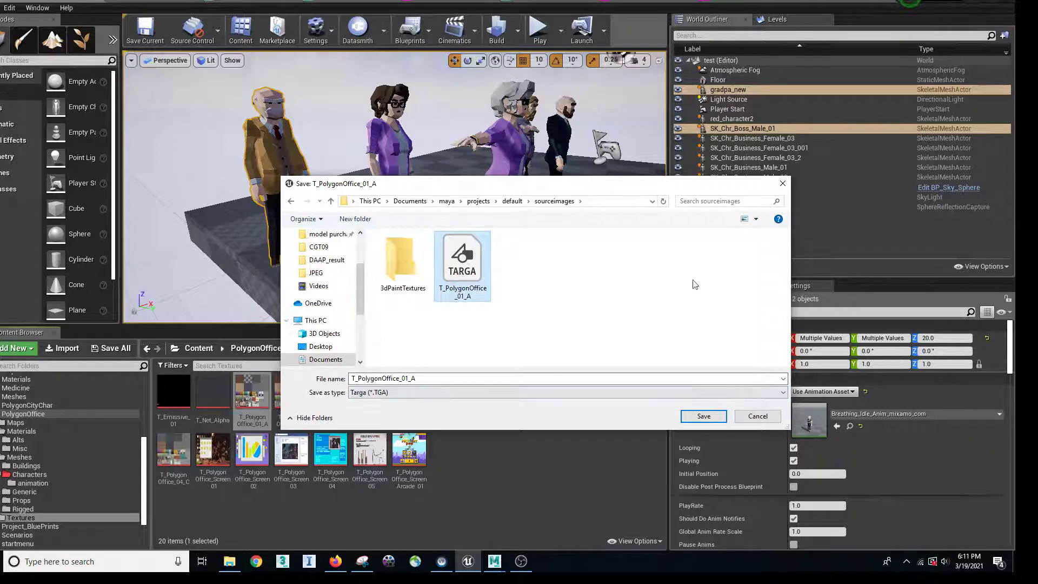
left_click(703, 416)
left_click(523, 275)
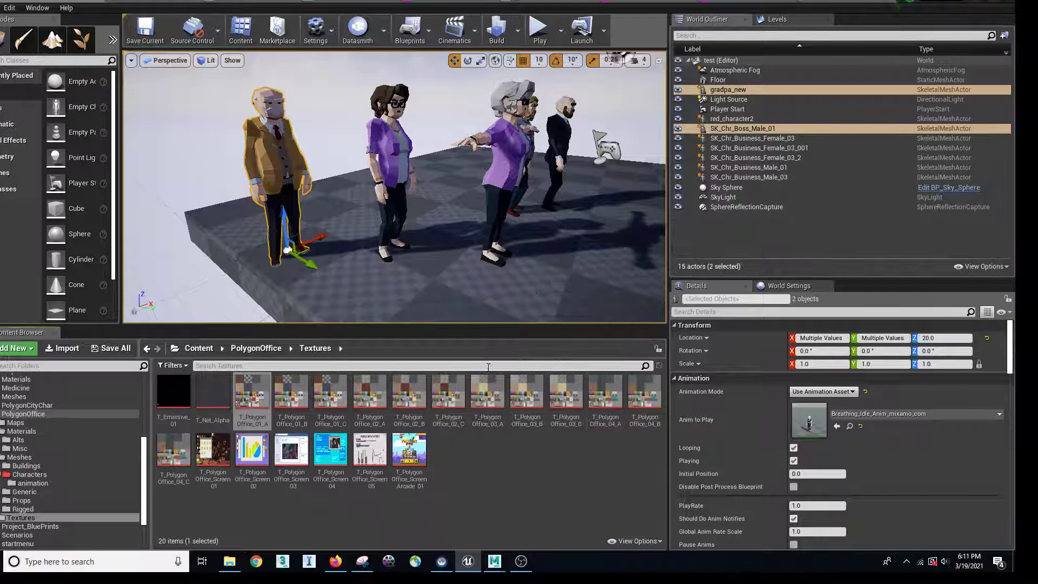
Step: Return to Maya, load T_PolygonOffice_01_A.TGA from sourceimages as the EnvSamplerTex image and check the textured character
mouse_move(494, 561)
left_click(558, 520)
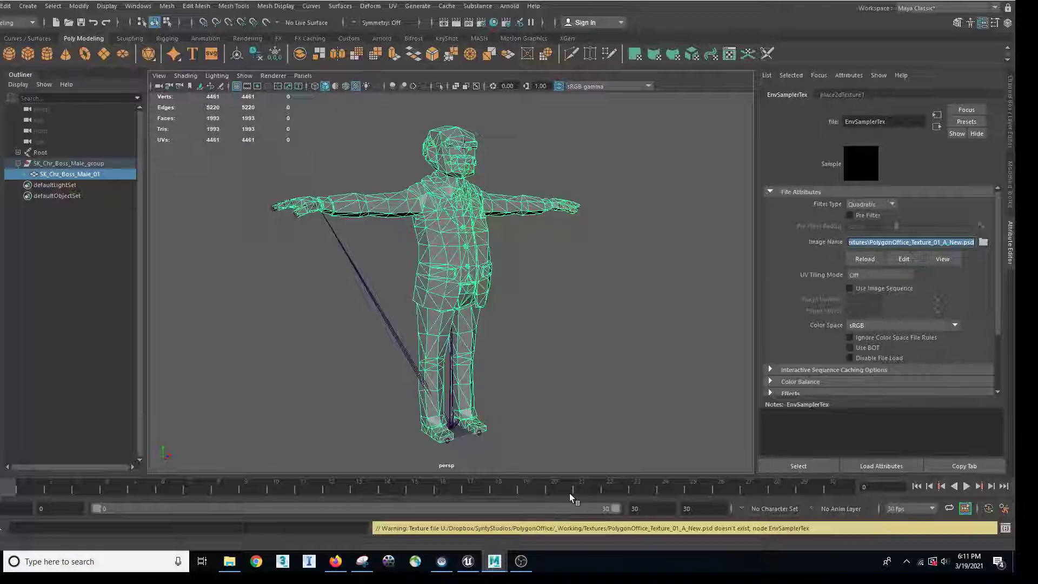
left_click(982, 242)
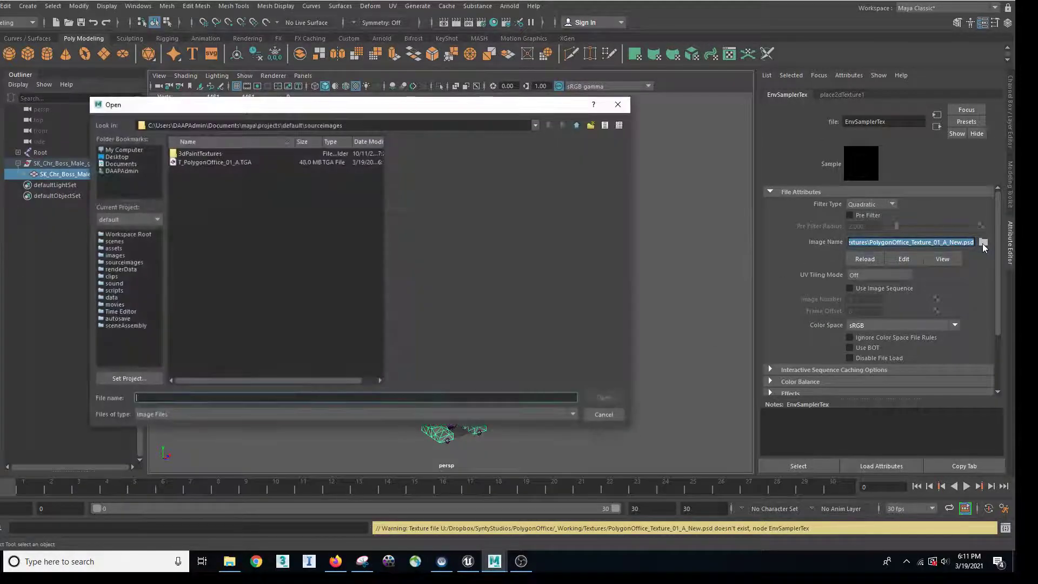
left_click(208, 163)
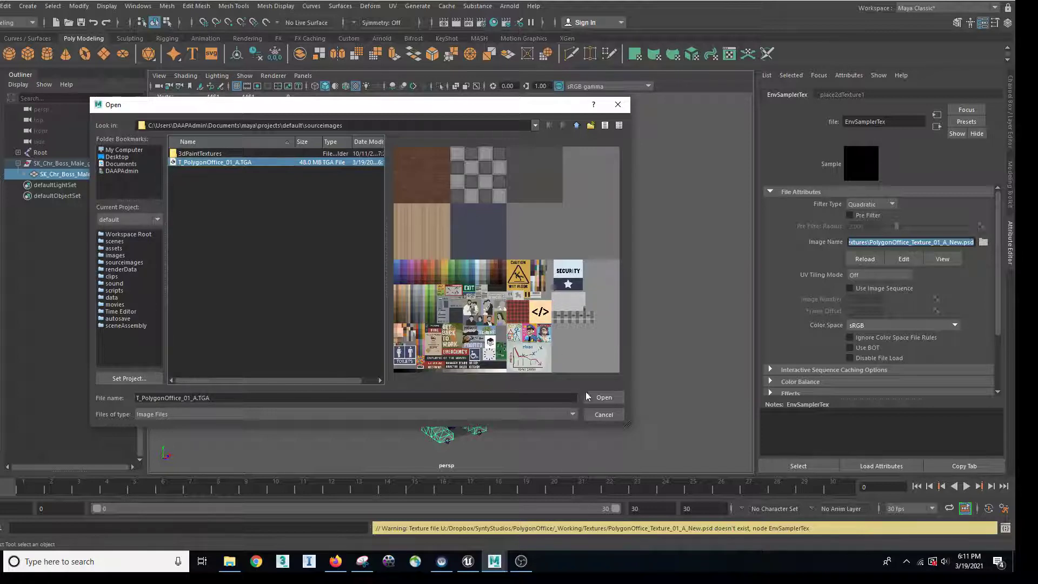
left_click(599, 395)
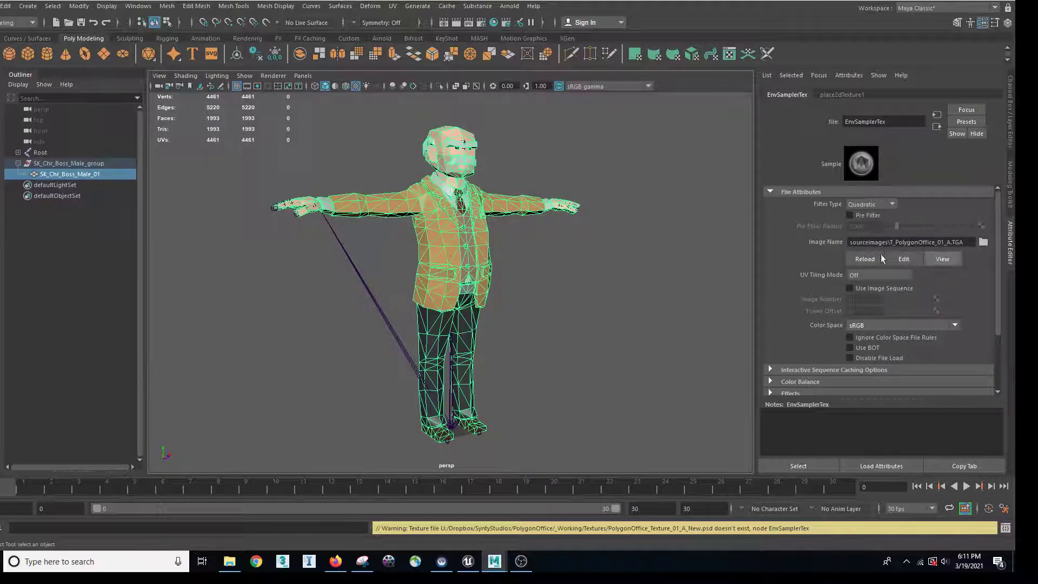
left_click_drag(586, 287, 544, 265, "alt")
left_click(553, 284)
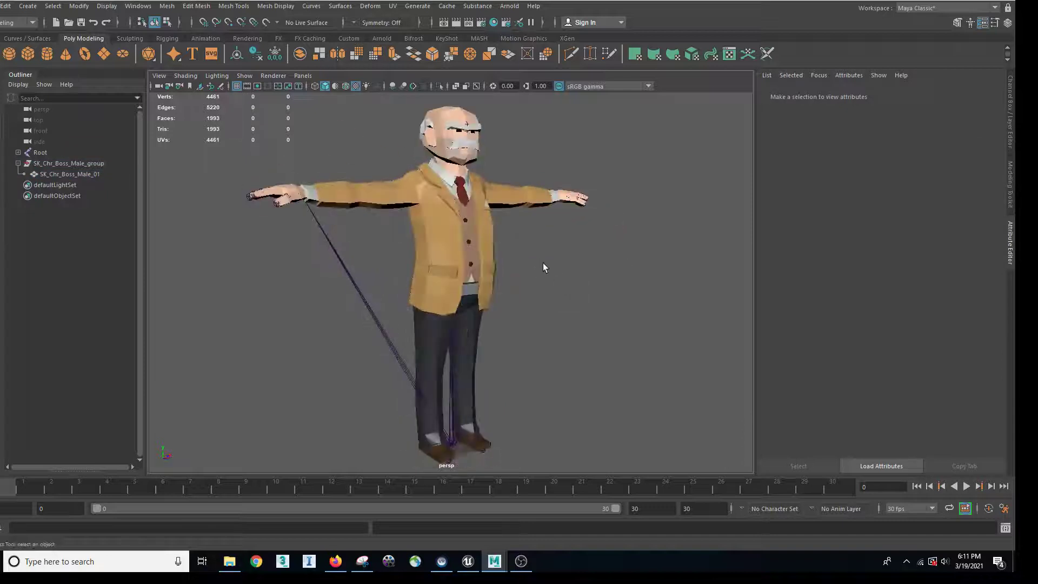
right_click_drag(564, 290, 534, 259, "alt")
middle_click_drag(534, 259, 490, 271, "alt")
left_click_drag(489, 271, 498, 284, "alt")
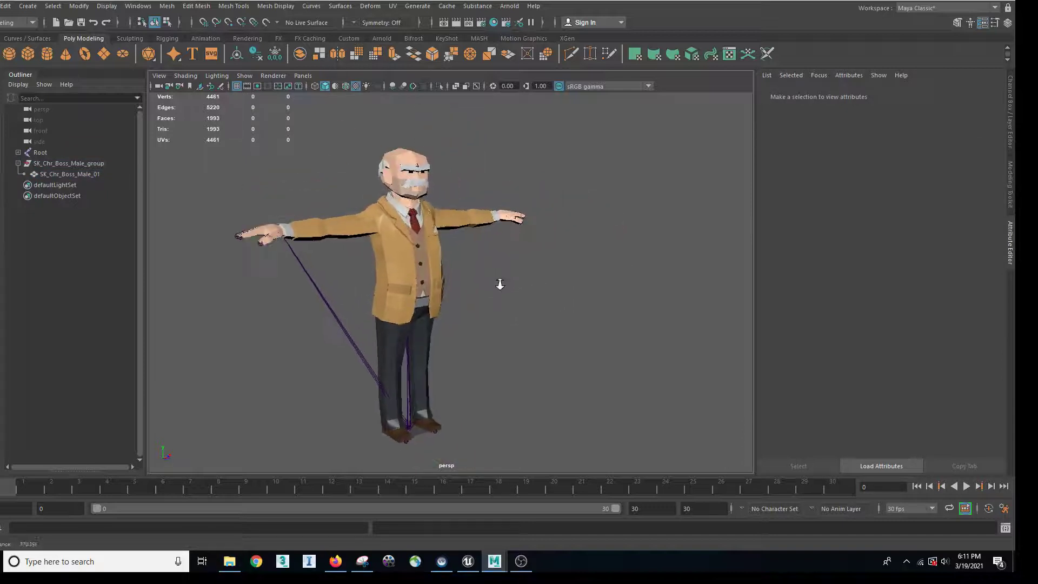
right_click_drag(497, 284, 460, 260, "alt")
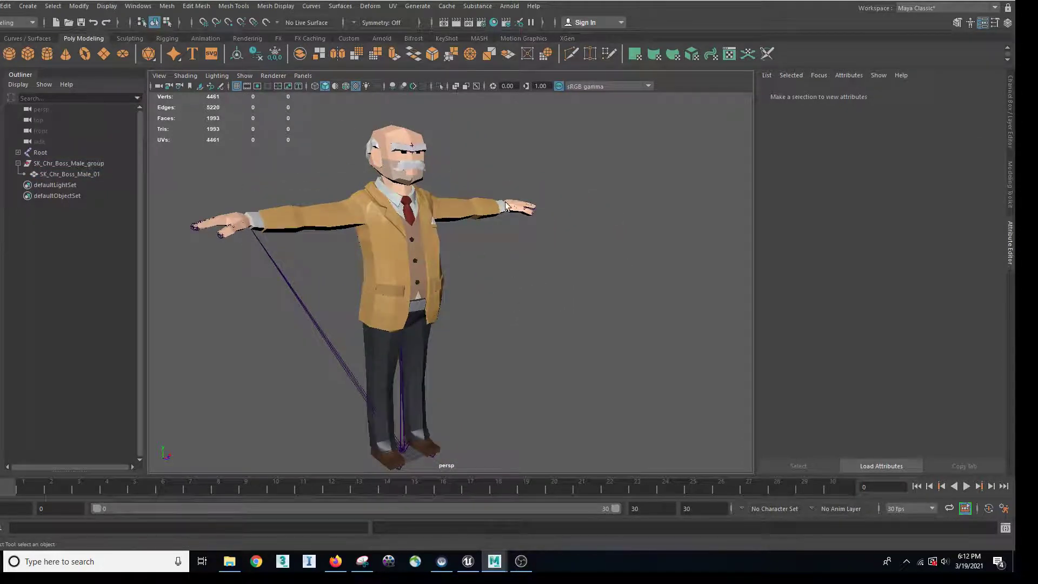
Step: Open the UV Editor beside the character and examine the SK_Chr_Boss_Male_01 UVs over the texture atlas
left_click(728, 56)
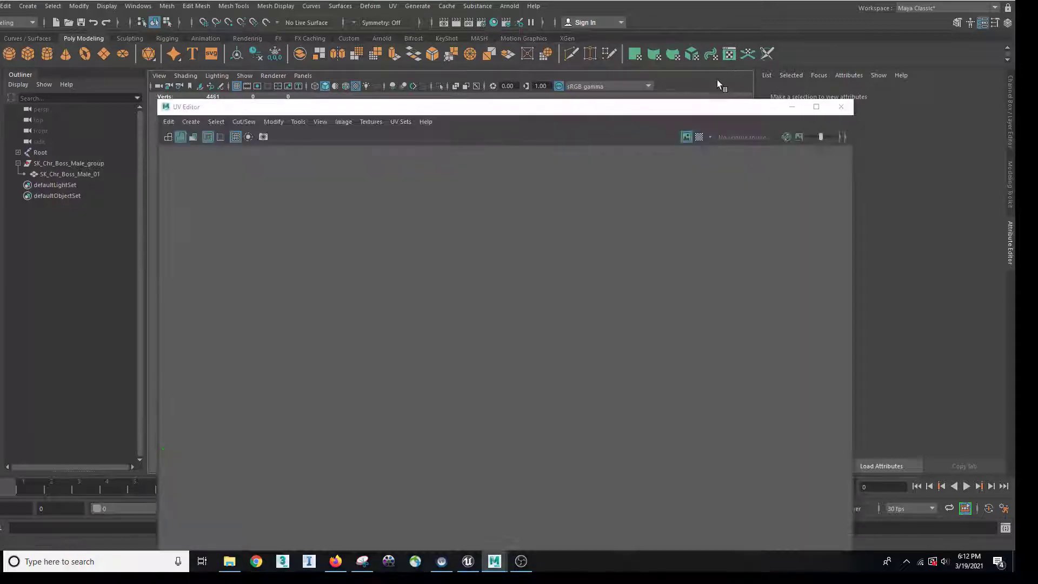
left_click_drag(373, 111, 773, 144)
left_click(366, 208)
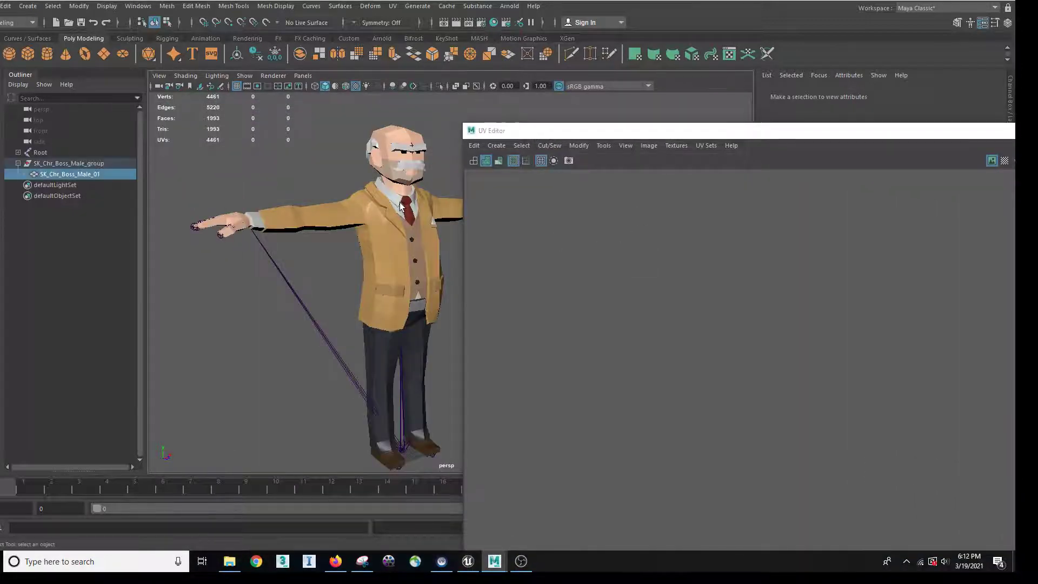
scroll(738, 267, "down", 8)
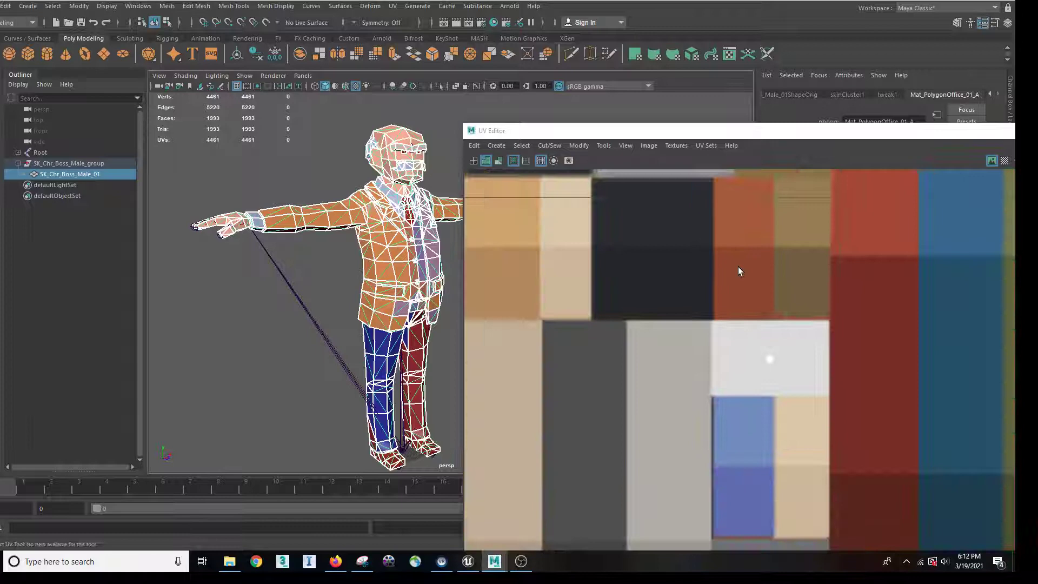
scroll(662, 252, "down", 10)
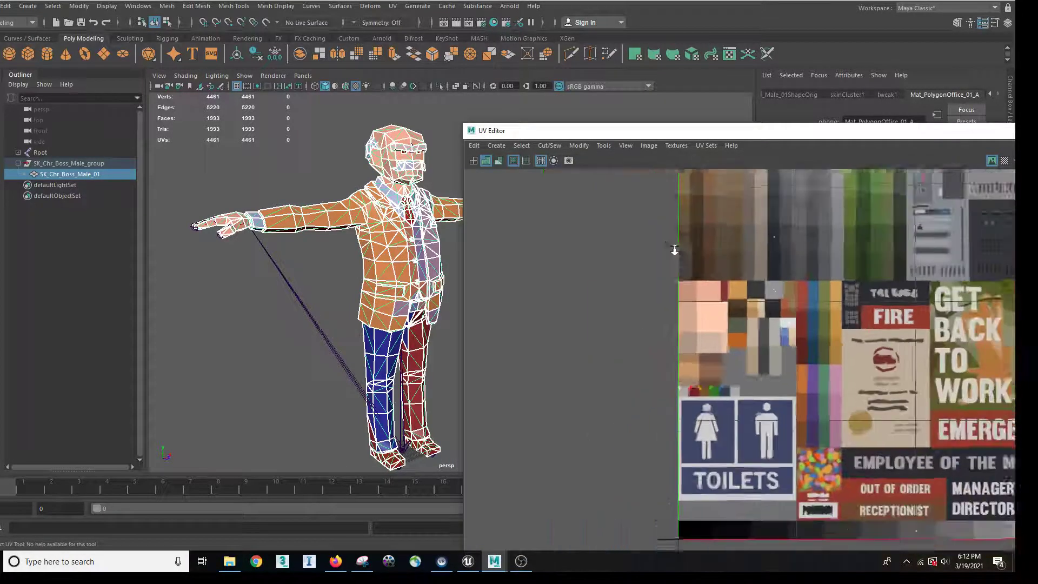
middle_click_drag(833, 282, 587, 384, "alt")
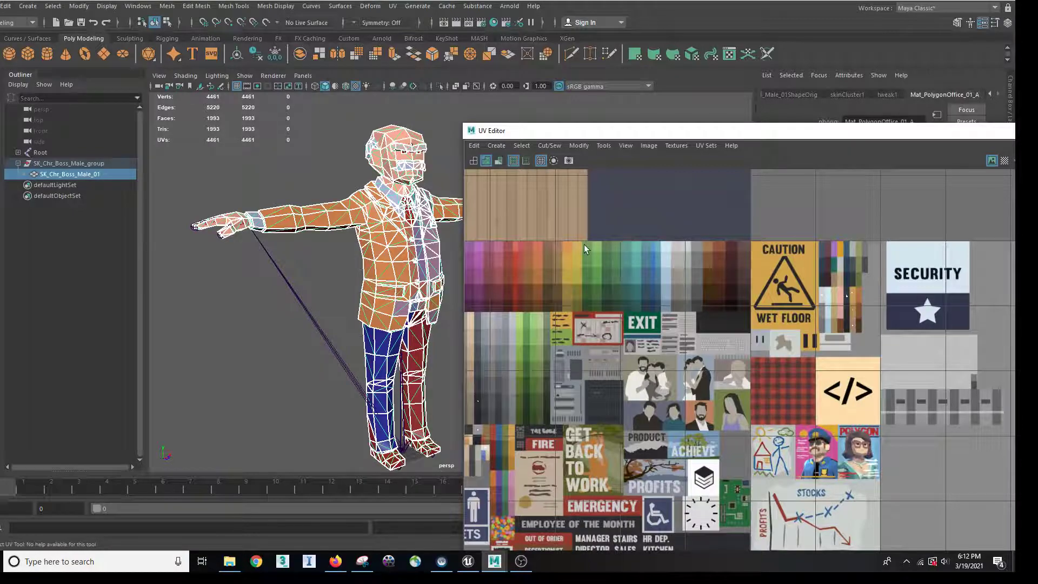
left_click_drag(575, 135, 600, 123)
Step: Frame the character's torso, switch the mesh to face selection and select one face on the jacket front
mouse_move(404, 288)
left_mouse_down("alt")
mouse_move(339, 274)
mouse_move(390, 287)
left_mouse_up("alt")
scroll(397, 294, "up", 2)
middle_click_drag(404, 301, 359, 312, "alt")
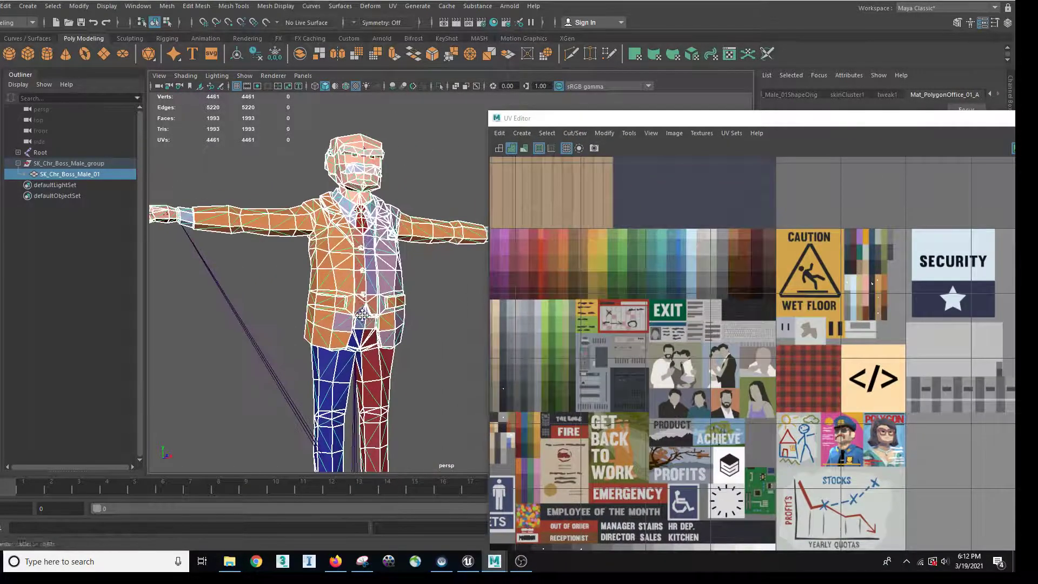
left_click_drag(359, 312, 354, 294, "alt")
right_click_drag(339, 265, 342, 287)
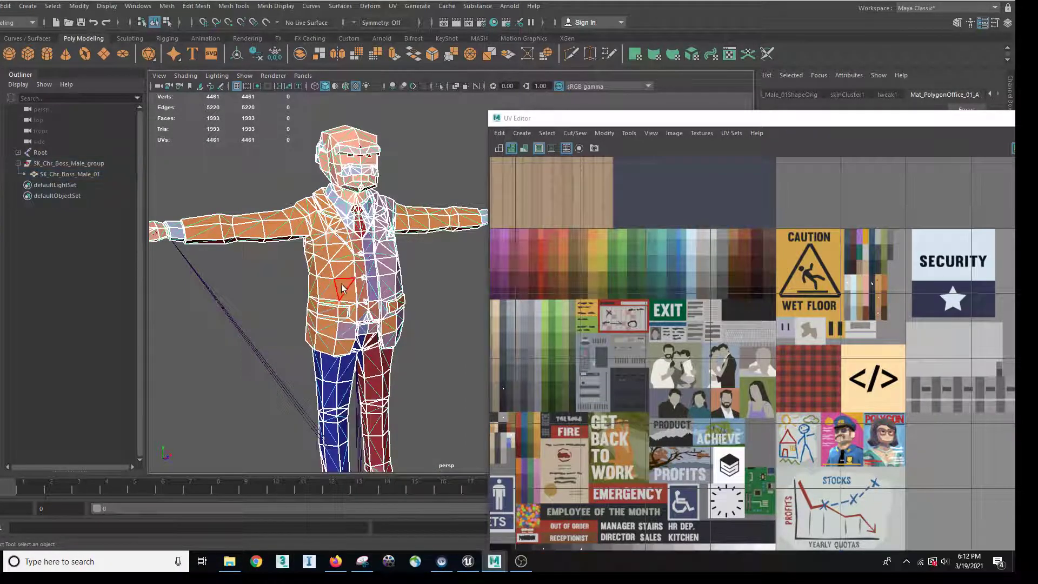
left_click(340, 283)
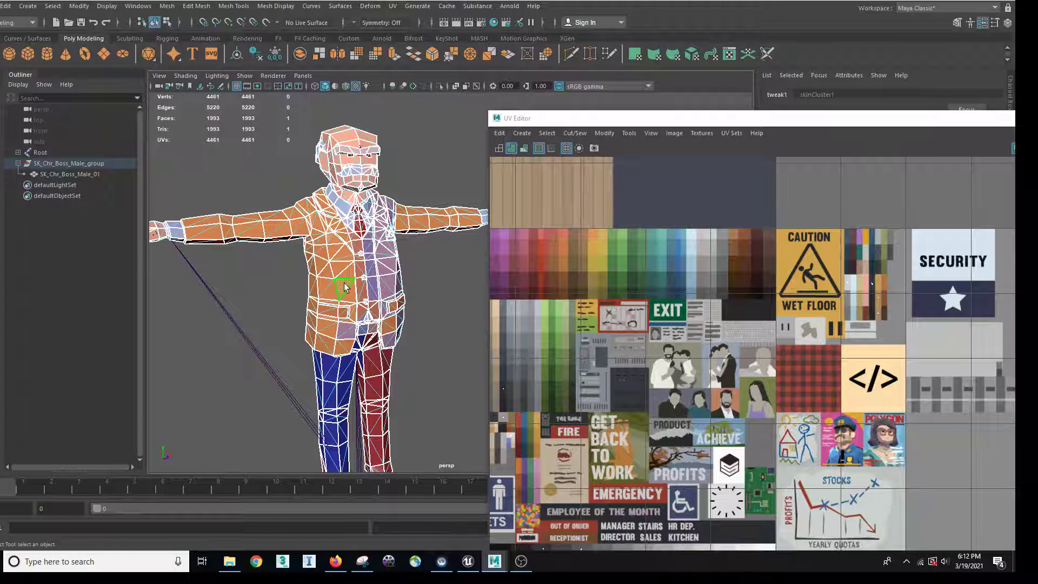
Step: Select all of the suit jacket's UVs on the tan swatch of the texture atlas in the UV Editor
right_click_drag(735, 383, 716, 361, "alt")
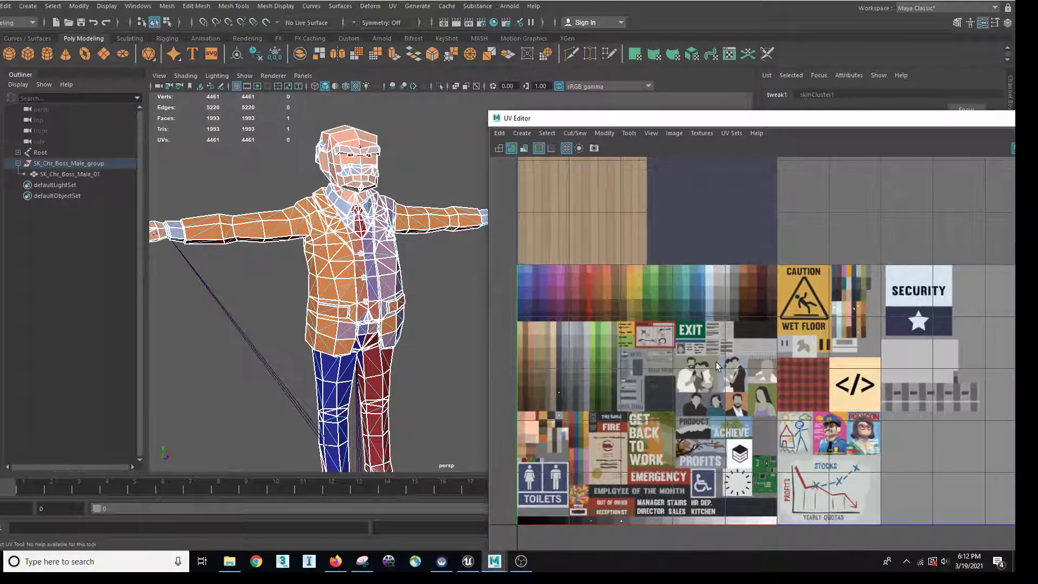
key("w")
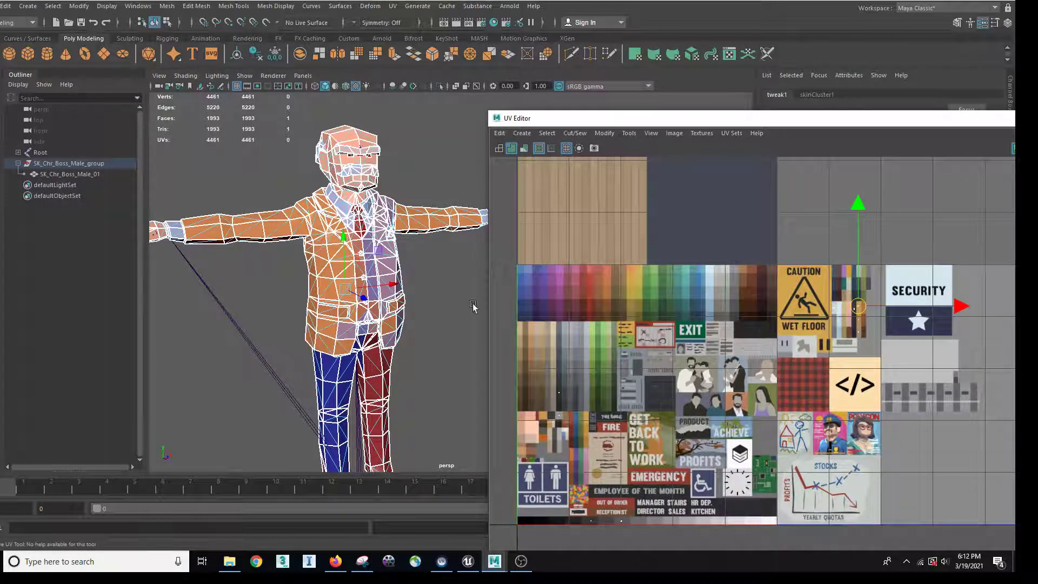
scroll(864, 324, "up", 5)
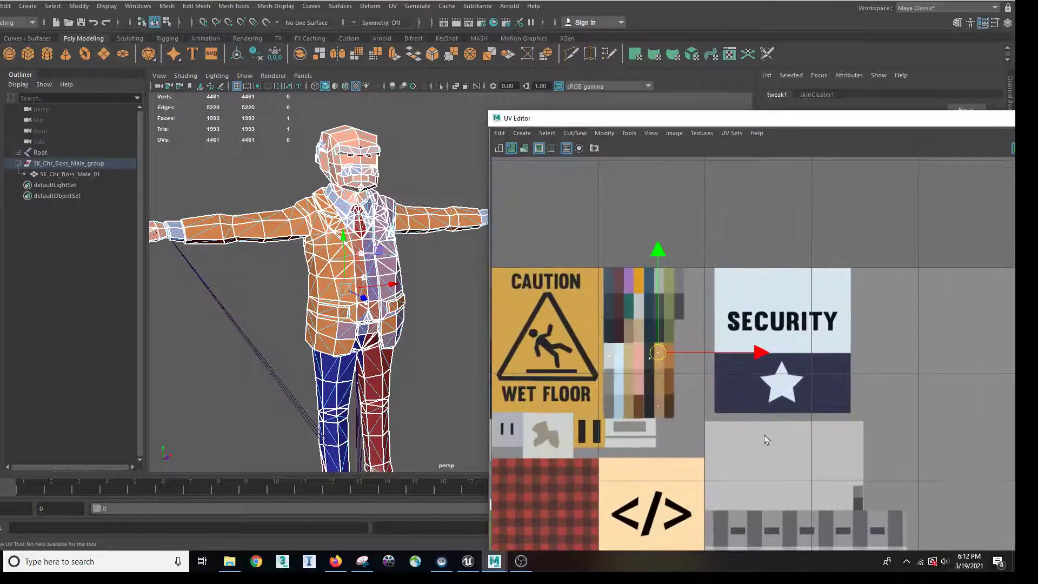
scroll(743, 395, "up", 4)
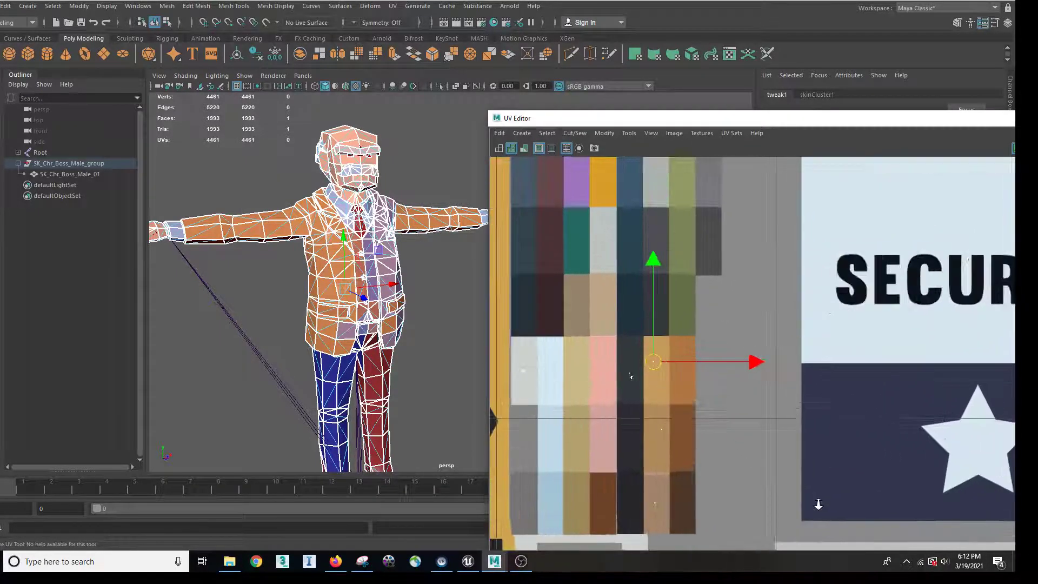
scroll(698, 372, "up", 6)
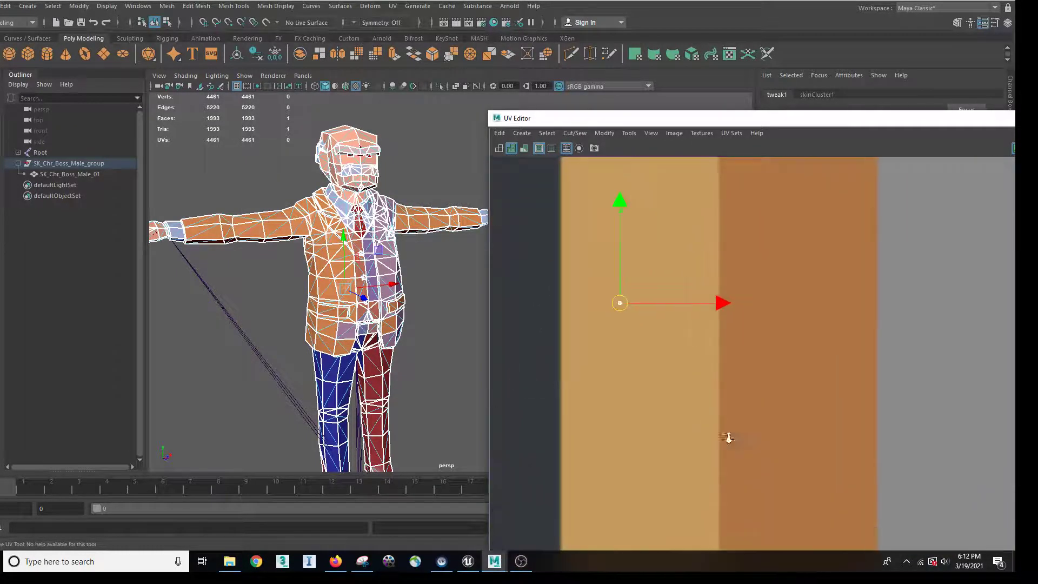
scroll(642, 355, "up", 2)
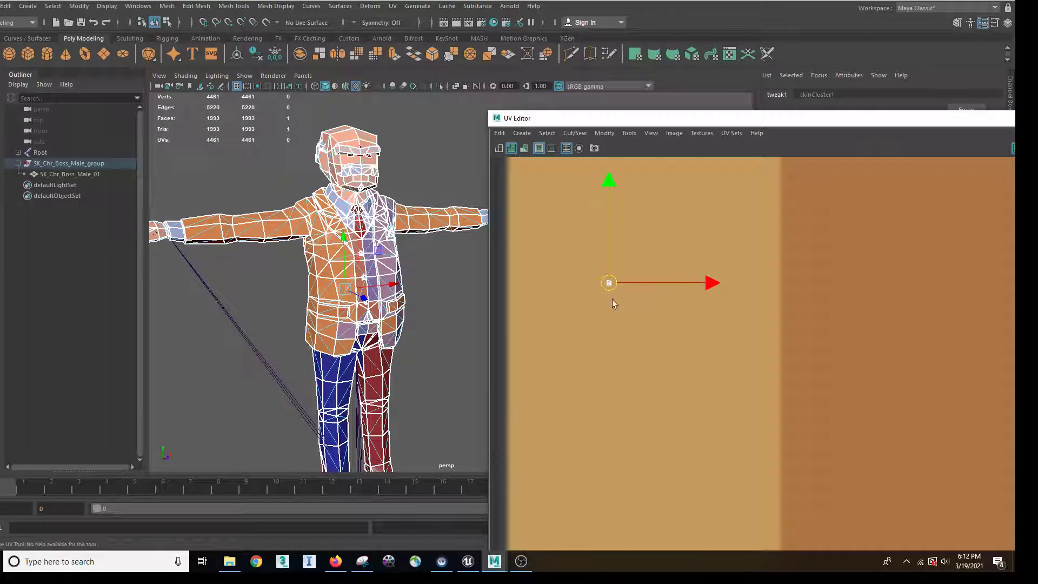
scroll(613, 303, "up", 3)
left_click_drag(634, 295, 658, 335)
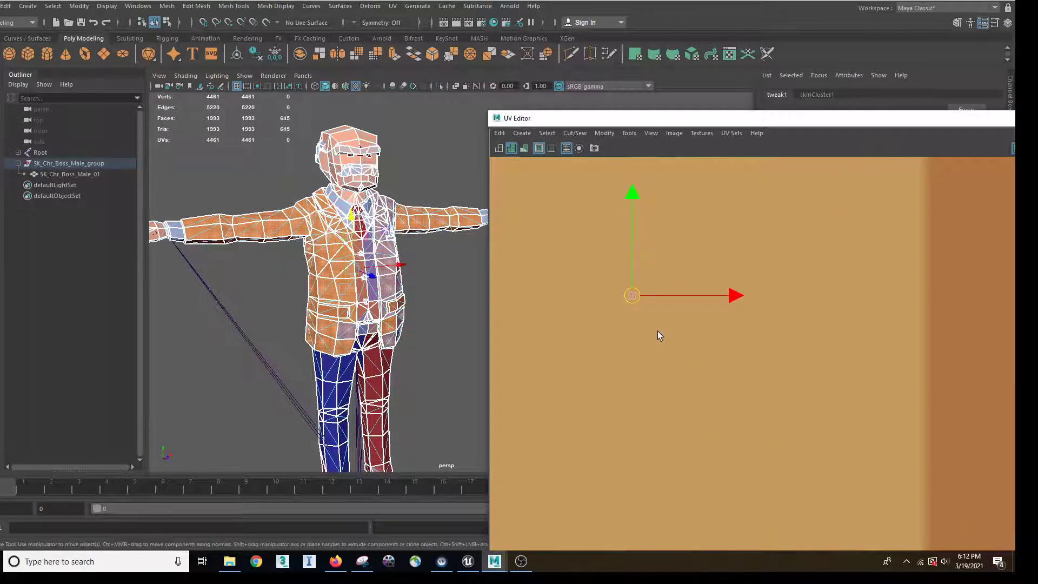
right_click_drag(633, 300, 684, 304)
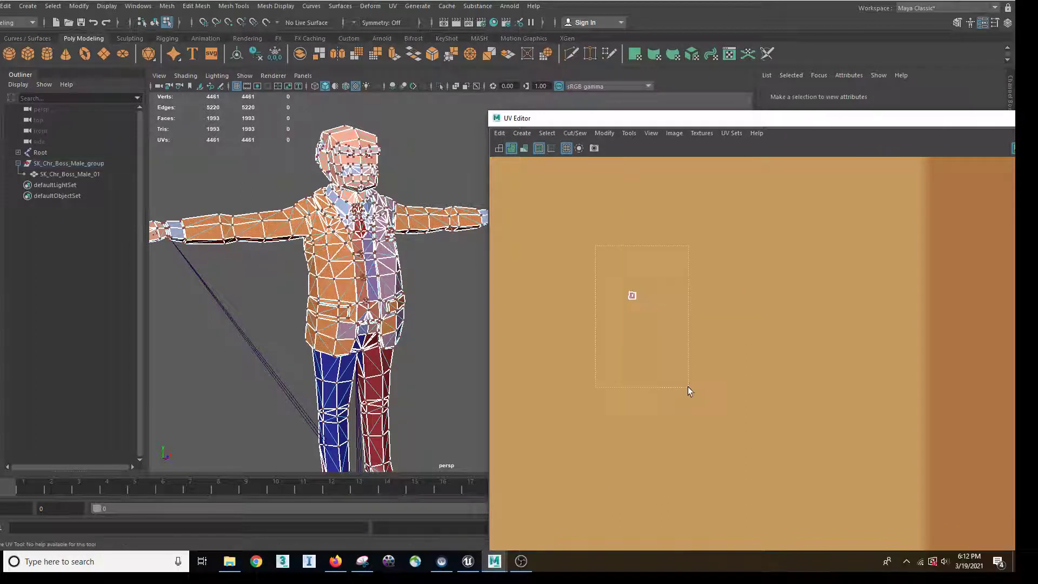
left_click_drag(688, 387, 688, 387)
Step: Move the jacket's UVs onto the middle dark maroon swatch of the clothing palette
right_click_drag(767, 426, 623, 319, "alt")
right_click_drag(730, 413, 657, 379, "alt")
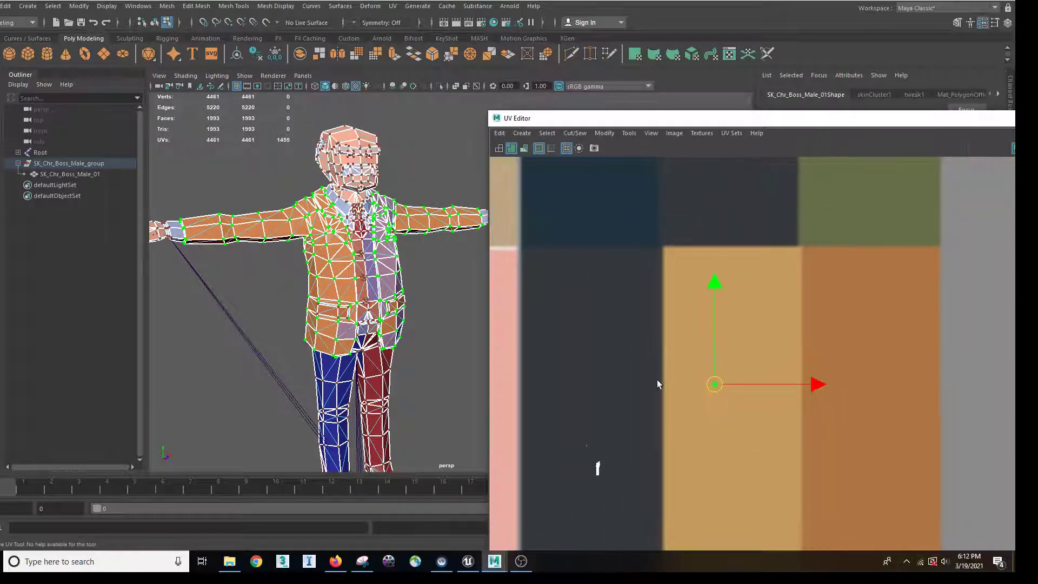
right_click_drag(782, 464, 625, 339, "alt")
middle_click_drag(670, 369, 741, 342, "alt")
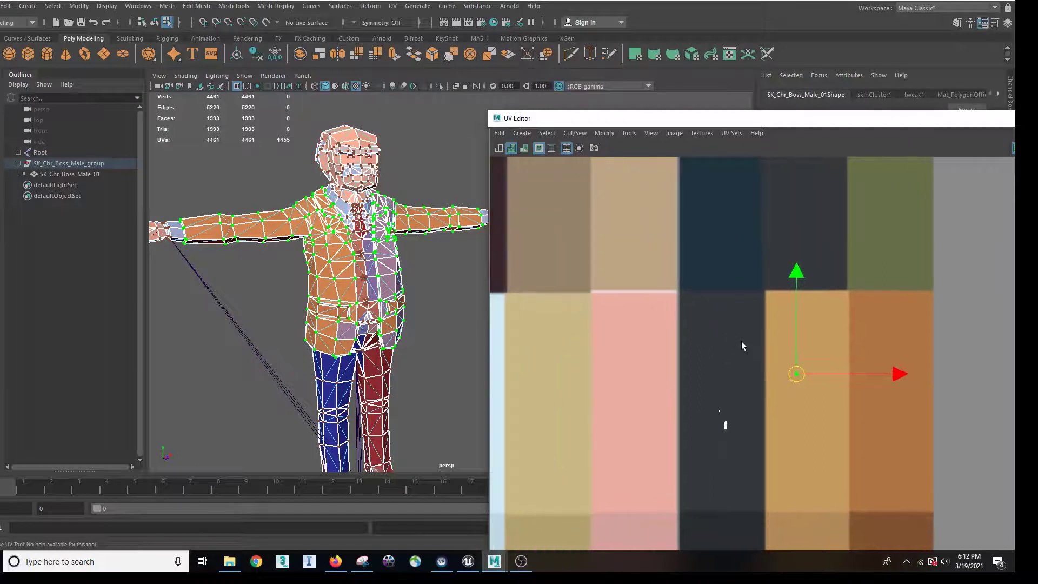
scroll(727, 373, "down", 1)
scroll(686, 416, "down", 1)
middle_click_drag(660, 424, 723, 424, "alt")
scroll(723, 424, "down", 1)
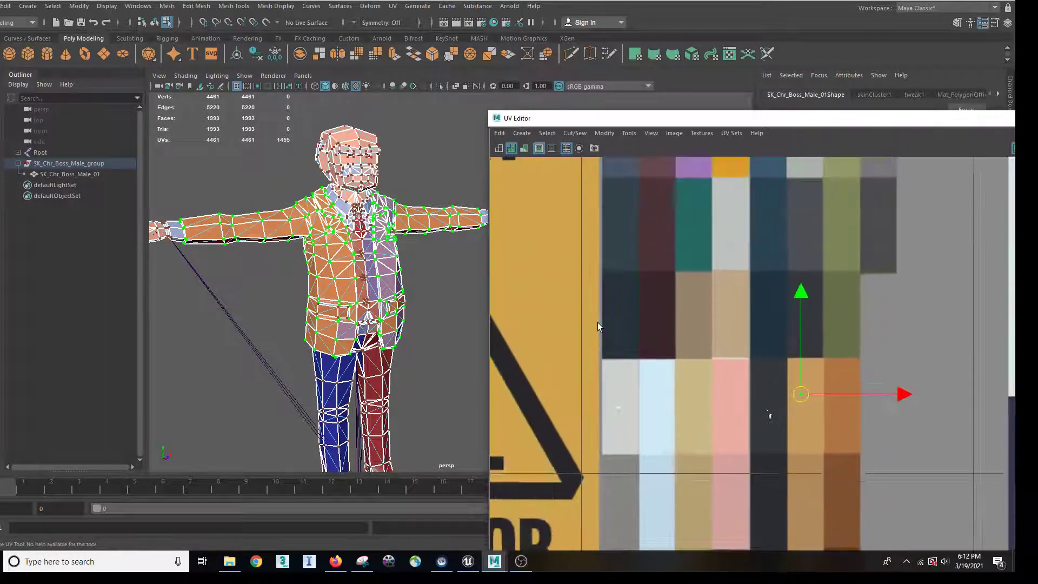
middle_click_drag(598, 323, 612, 427, "alt")
scroll(654, 430, "down", 1)
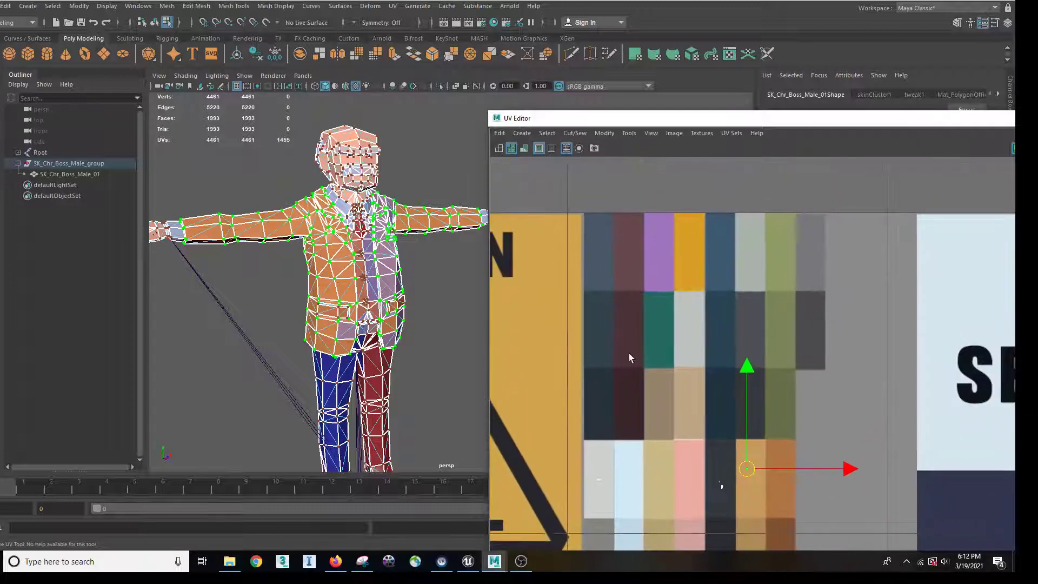
middle_click_drag(629, 358, 624, 332, "alt")
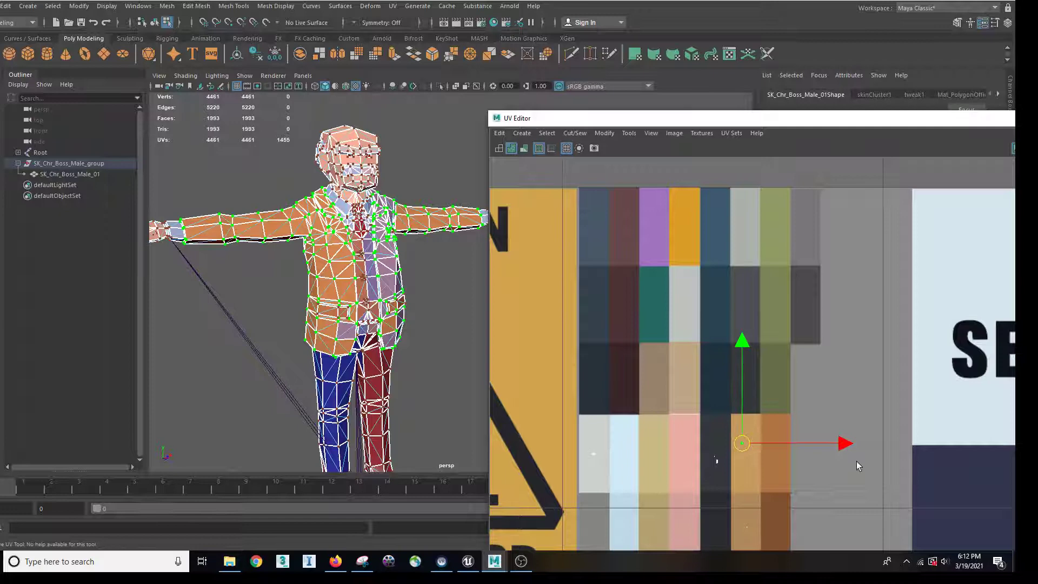
left_click_drag(847, 446, 746, 444)
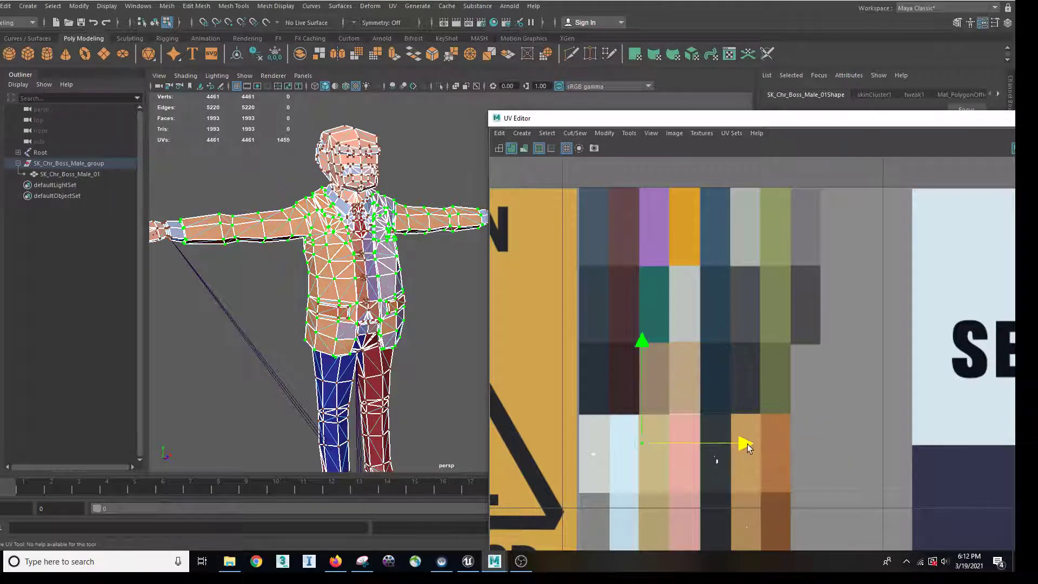
left_click_drag(657, 344, 654, 212)
left_click_drag(758, 307, 727, 308)
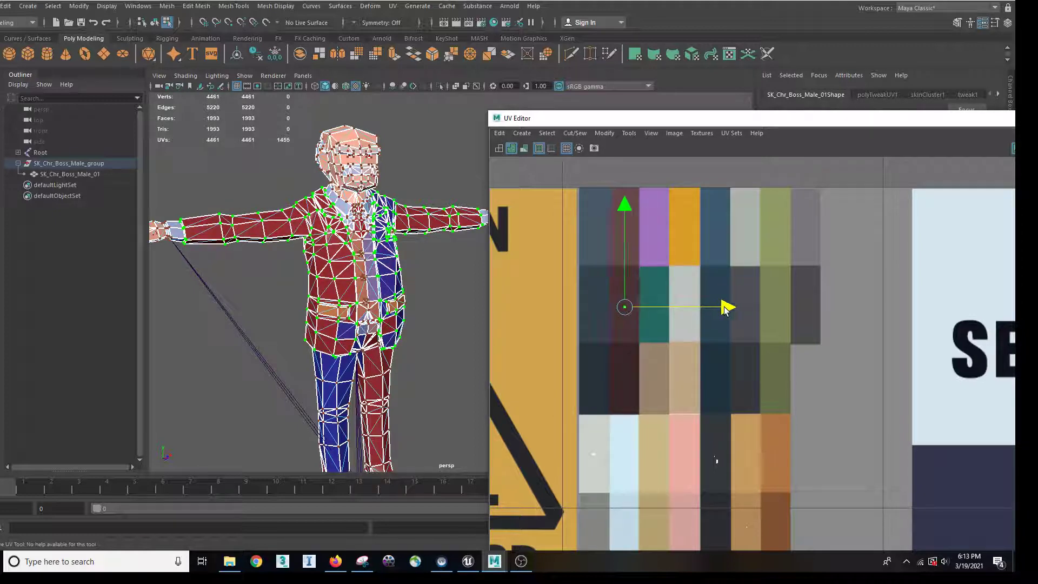
Step: Clear the component selection and examine the jacket's new colour on the character's upper body
left_click(443, 296)
right_click(444, 298)
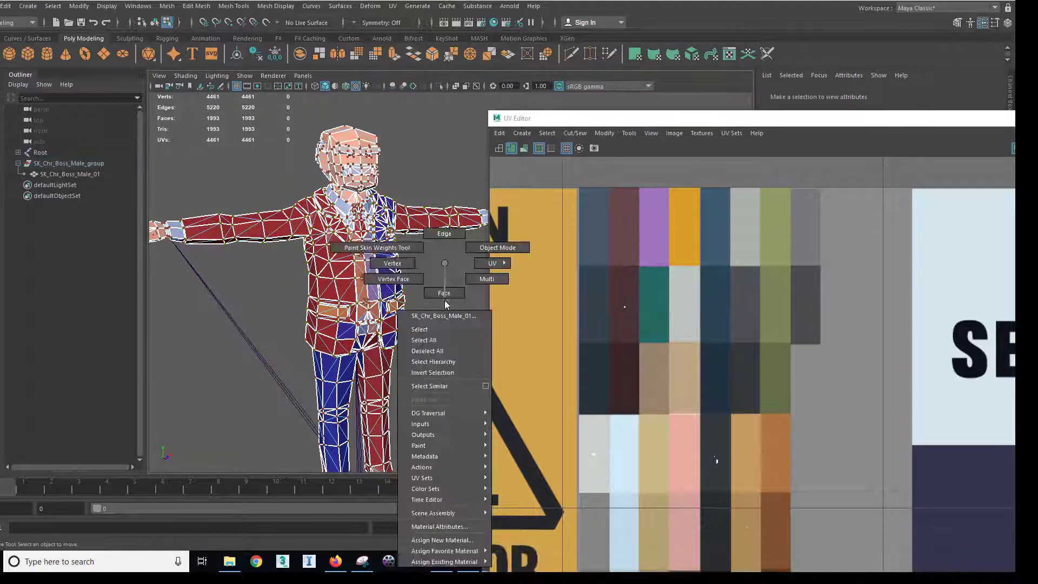
left_click(440, 329)
left_click(445, 328)
left_click_drag(448, 328, 369, 300, "alt")
middle_click_drag(368, 301, 431, 363, "alt")
scroll(432, 363, "up", 5)
left_click_drag(432, 363, 388, 358, "alt")
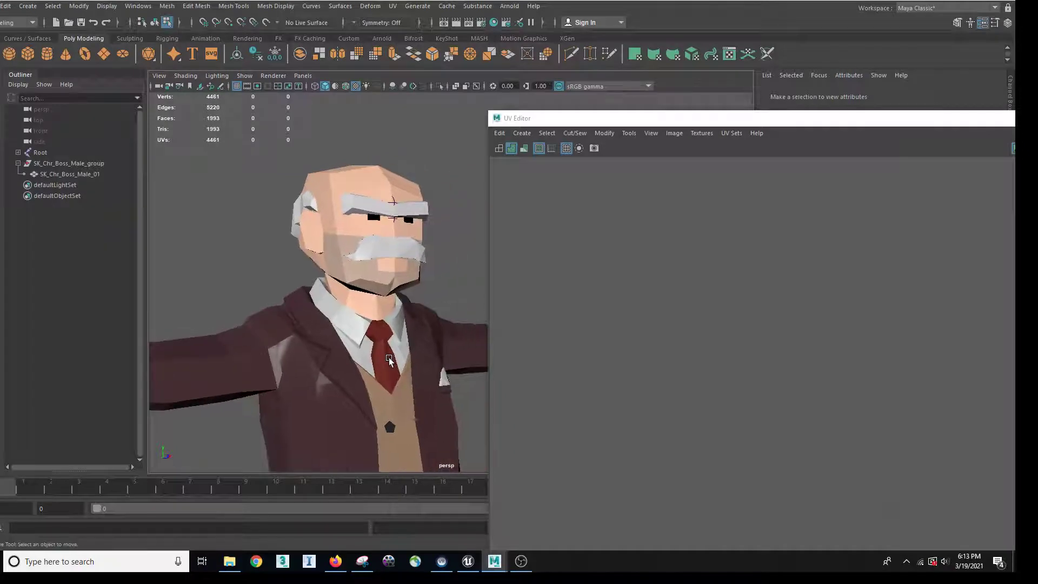
Step: Switch the character mesh to face selection and select a face on the moustache
left_click(376, 266)
right_click_drag(376, 265, 368, 292)
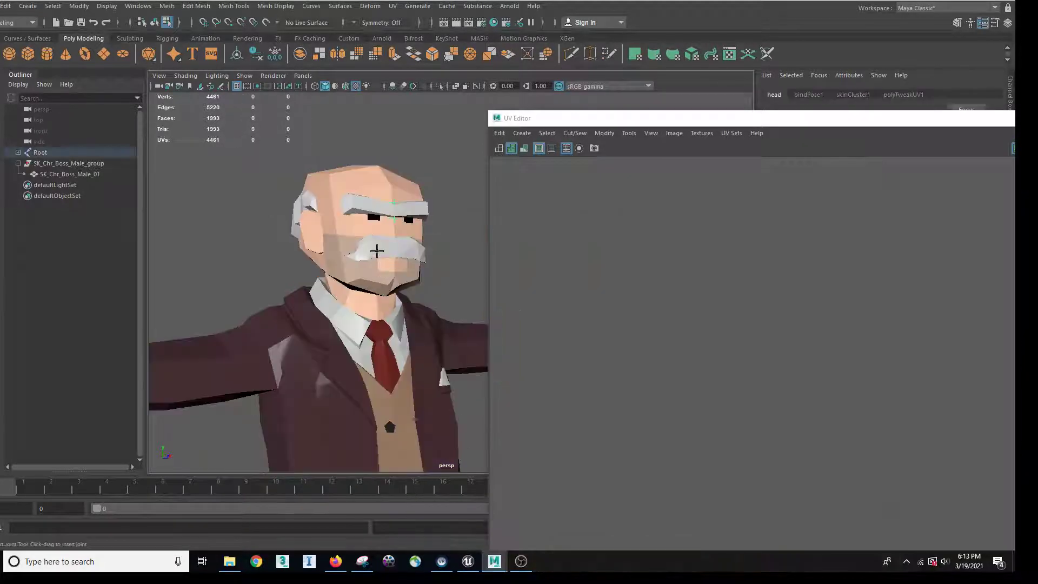
left_click_drag(376, 250, 397, 283, "alt")
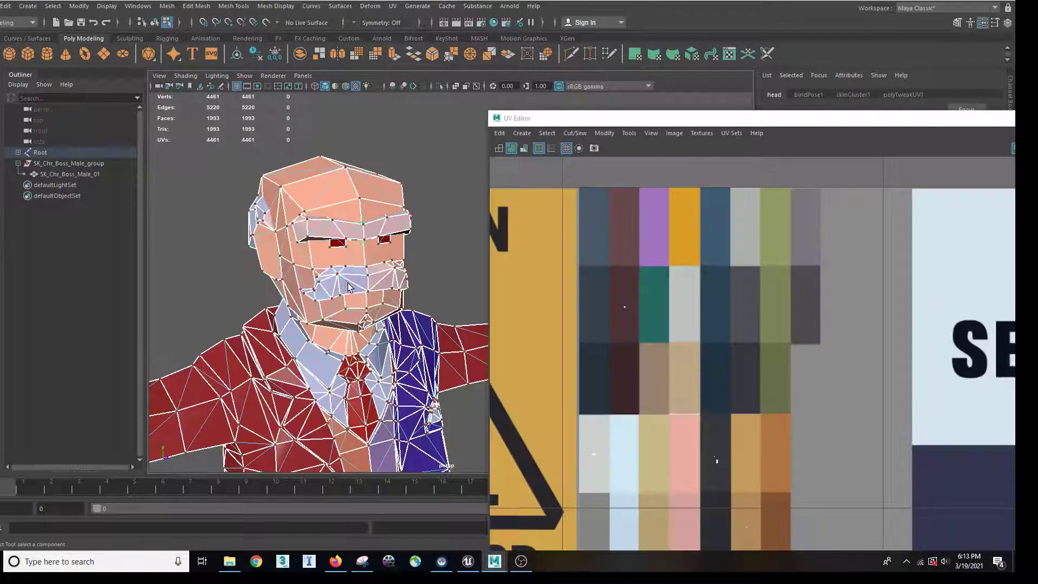
left_click(350, 288)
right_click_drag(347, 264, 352, 296)
left_click(369, 291)
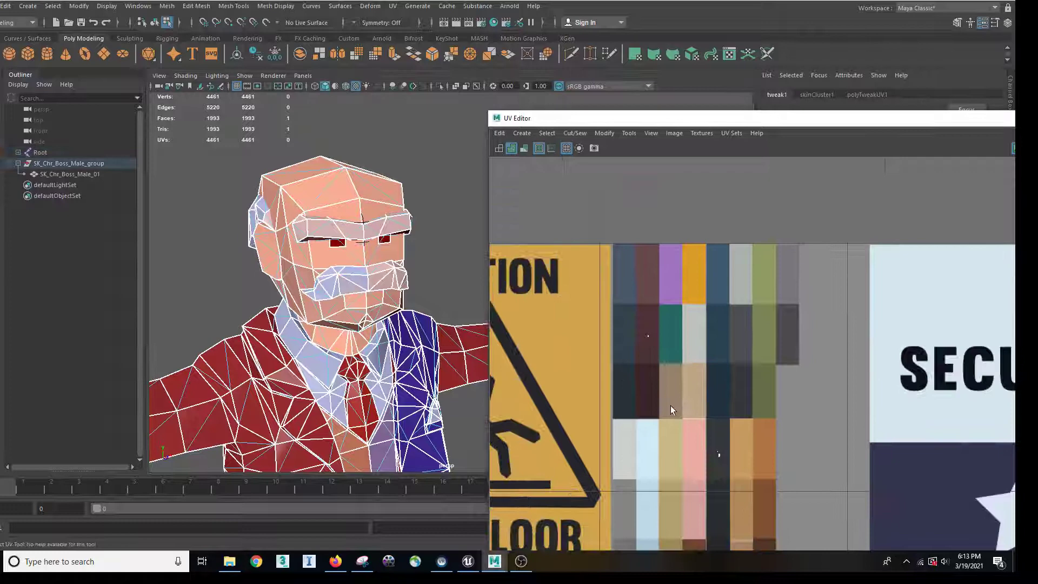
Step: Locate the moustache's UVs on the white swatch of the atlas and select the whole cluster of faces there
scroll(670, 409, "down", 1)
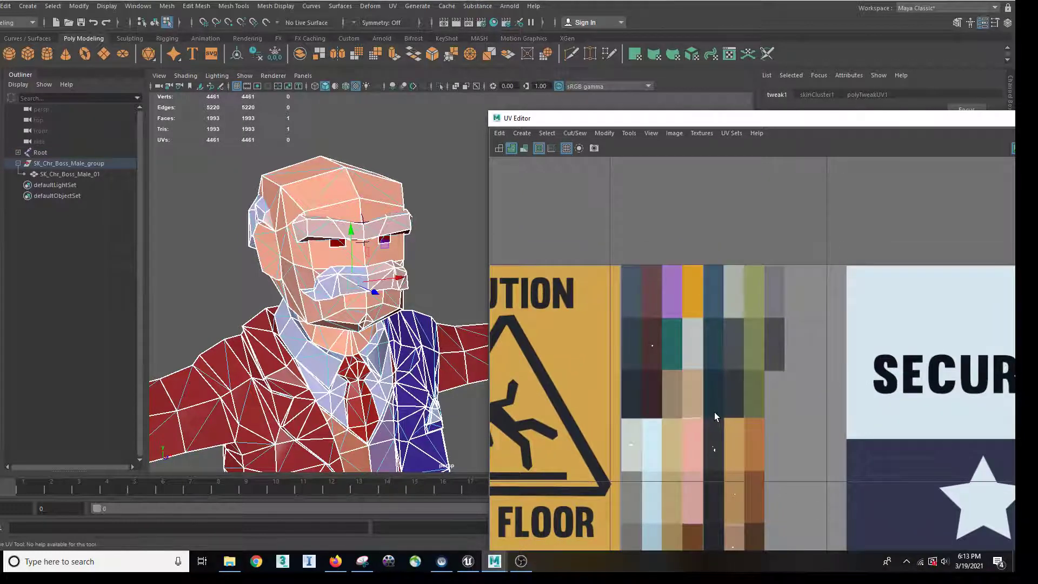
scroll(703, 427, "down", 5)
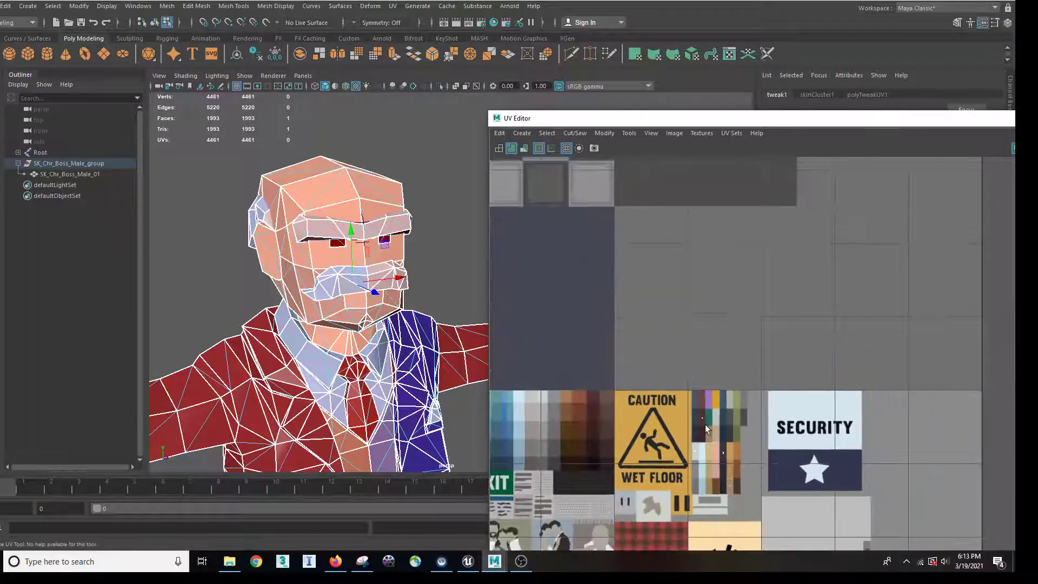
middle_click_drag(705, 424, 770, 213, "alt")
scroll(638, 309, "down", 2)
scroll(630, 326, "down", 1)
middle_click_drag(617, 323, 735, 252, "alt")
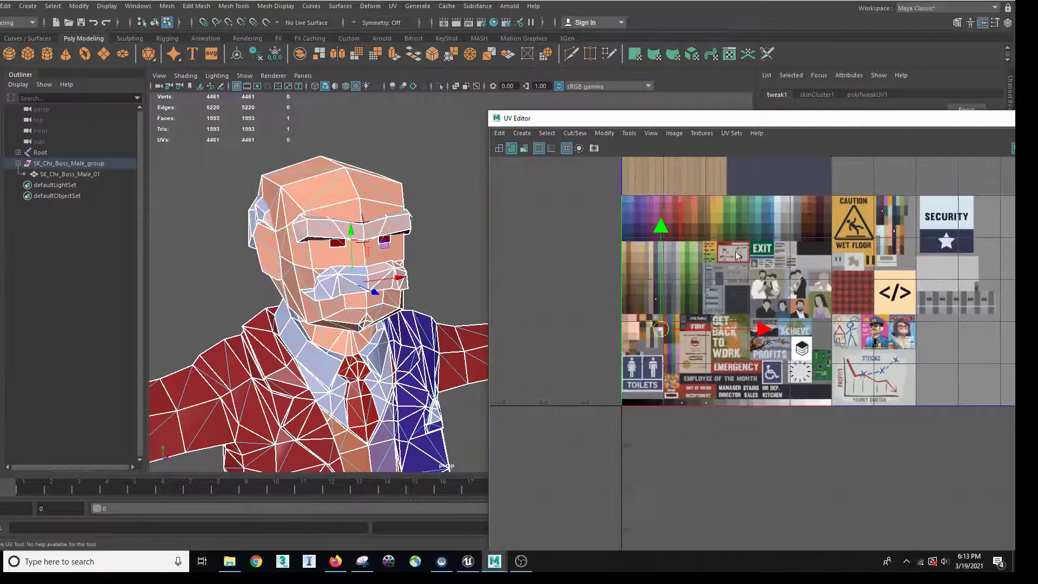
scroll(656, 313, "up", 6)
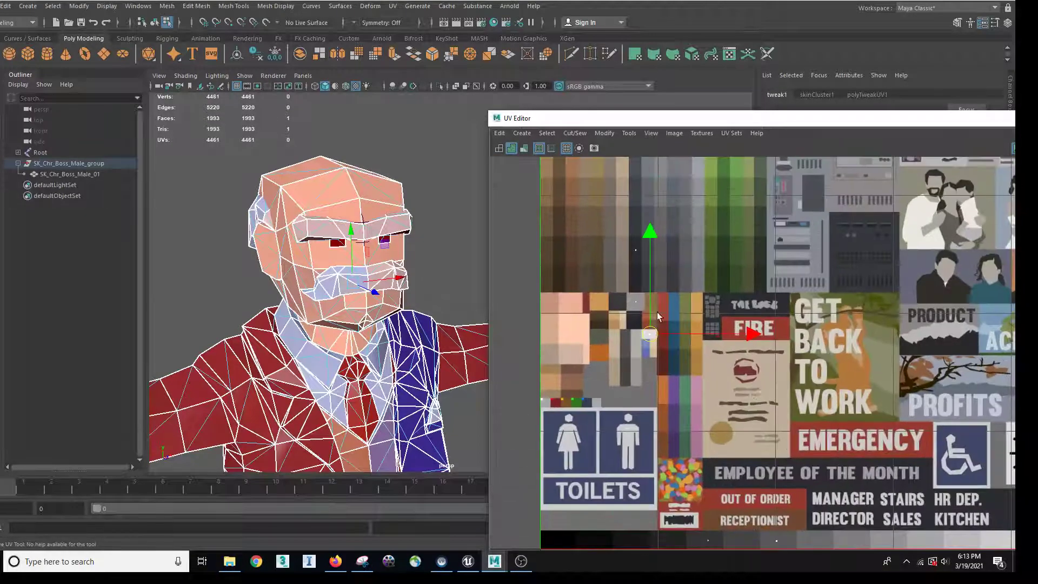
scroll(657, 312, "up", 8)
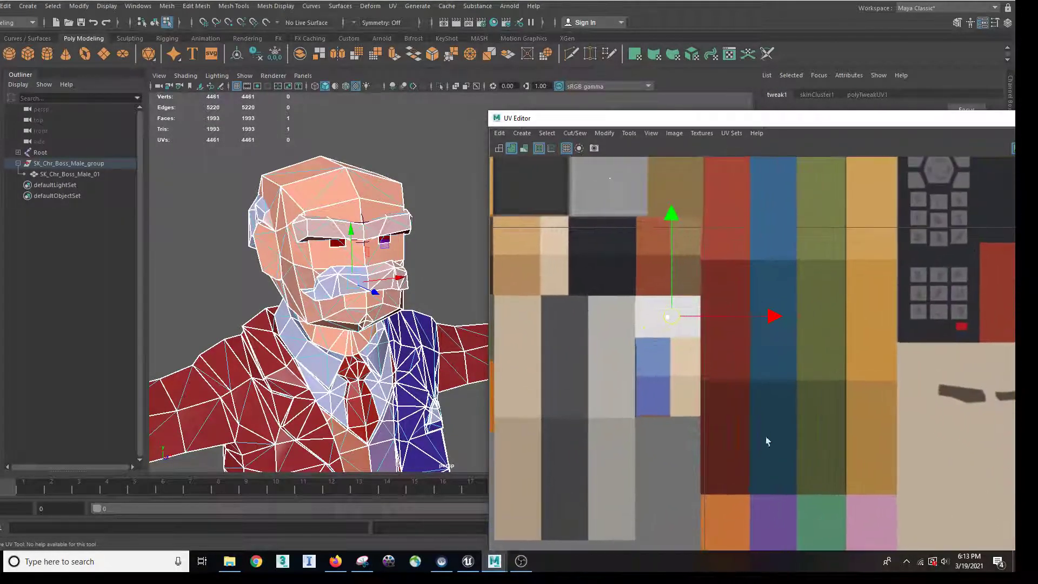
scroll(766, 439, "up", 8)
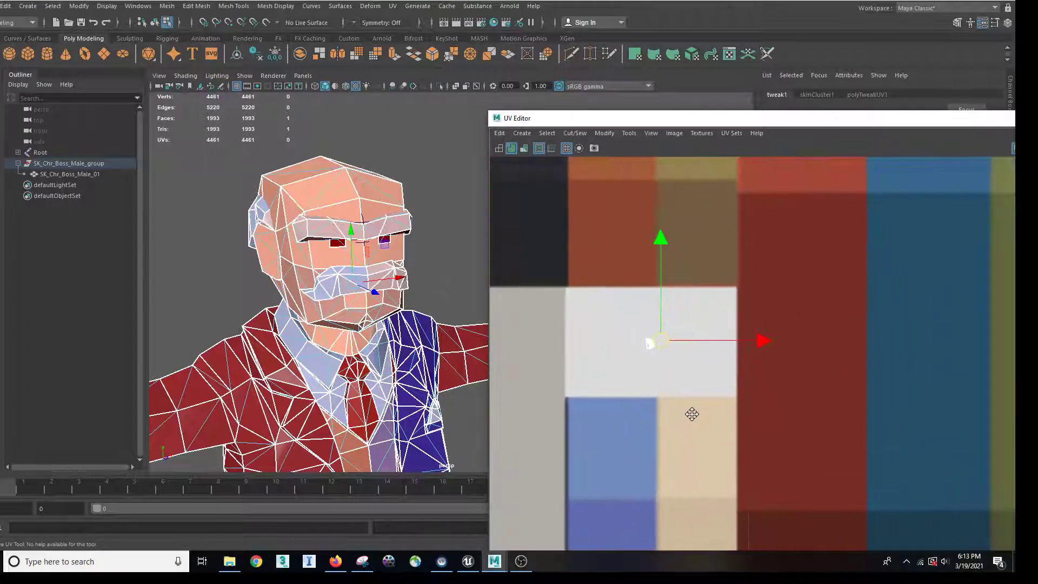
scroll(676, 389, "up", 8)
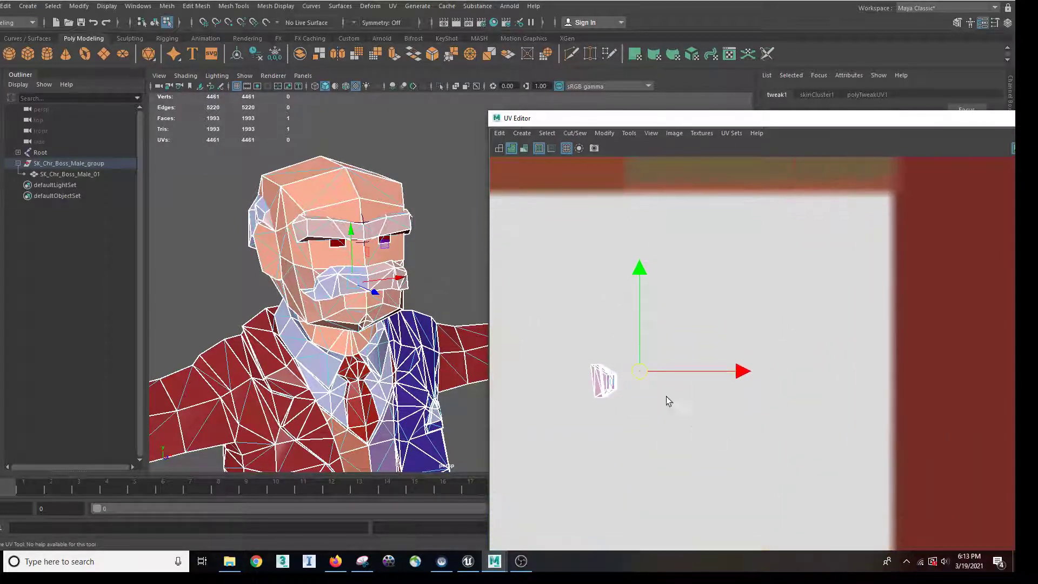
left_click(625, 334)
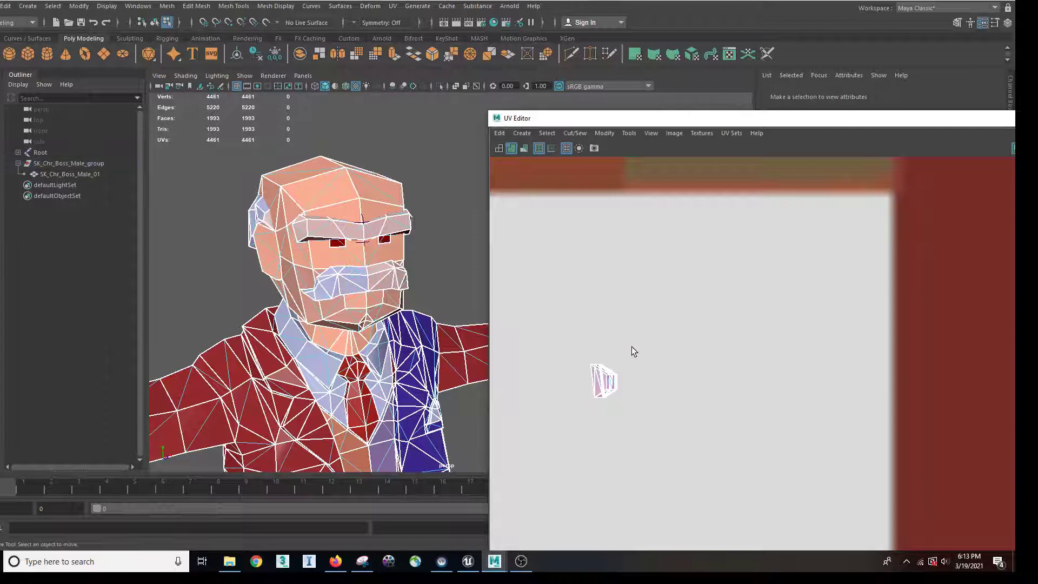
left_click_drag(631, 347, 655, 406)
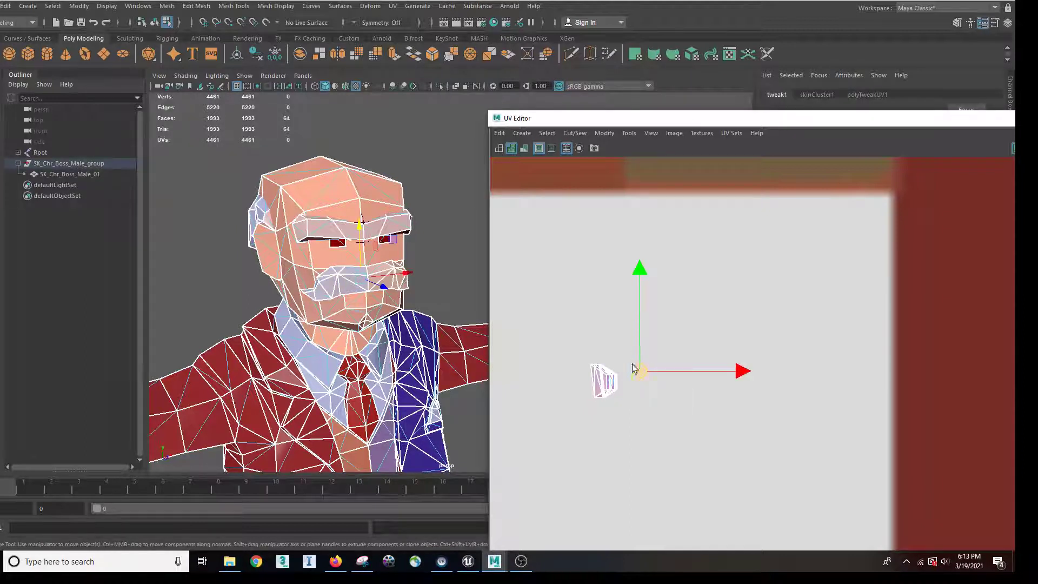
Step: Move the selected moustache UVs onto the near-black swatch
scroll(669, 417, "down", 8)
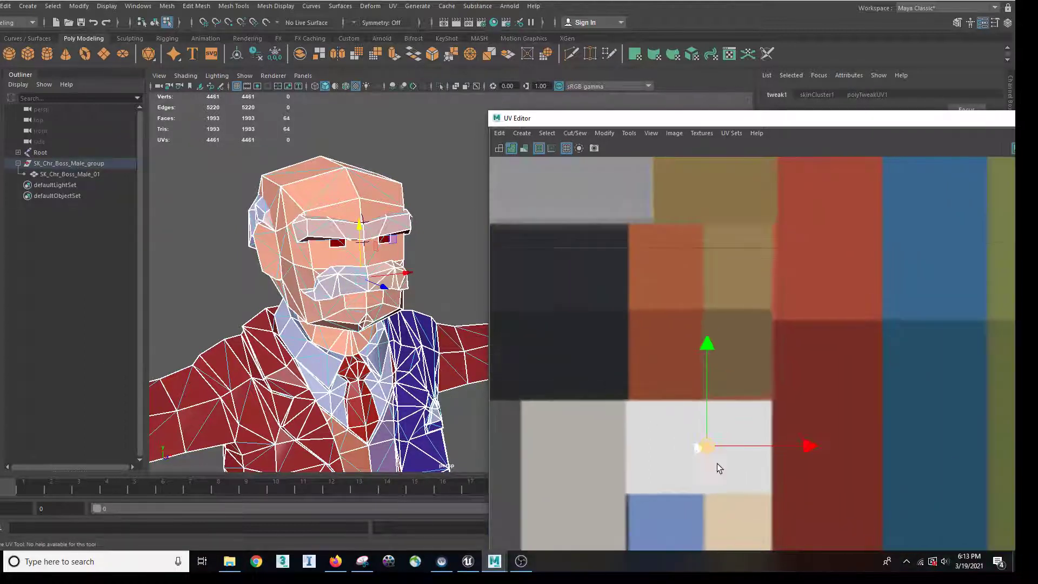
scroll(717, 464, "down", 2)
middle_click_drag(628, 425, 691, 339, "alt")
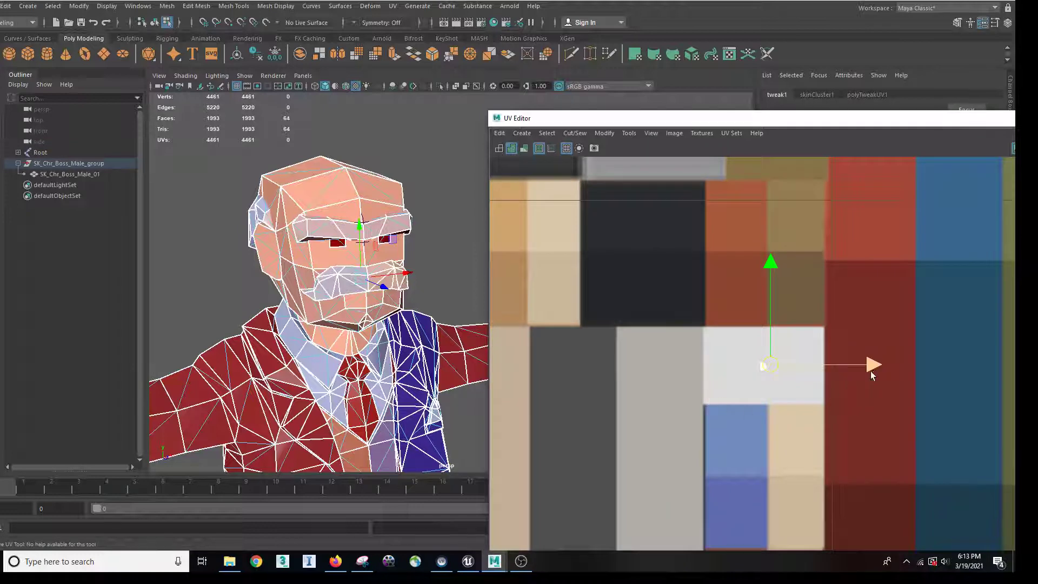
left_click_drag(872, 375, 742, 355)
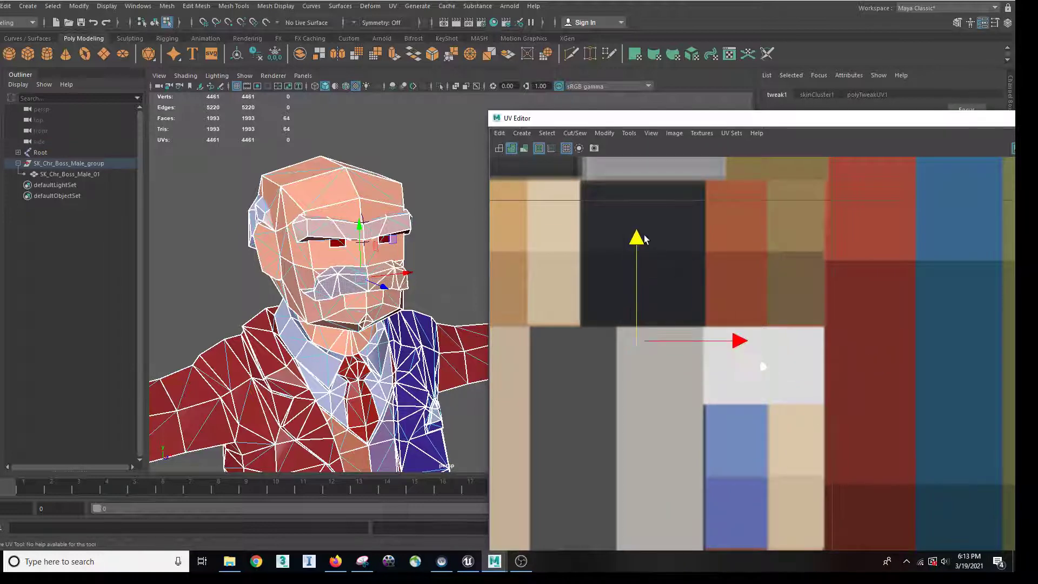
left_click_drag(644, 237, 651, 184)
left_click_drag(737, 283, 748, 288)
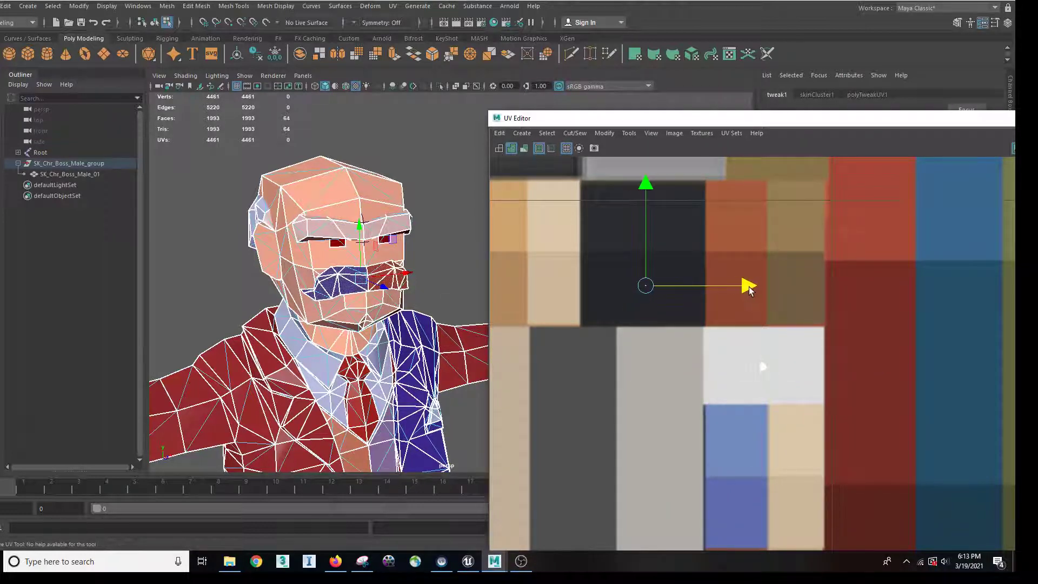
Step: Return to object mode with nothing selected and examine the recoloured character from behind
right_click_drag(362, 209, 362, 274)
left_click(431, 266)
right_click_drag(432, 268, 350, 263, "alt")
left_click_drag(426, 297, 359, 274, "alt")
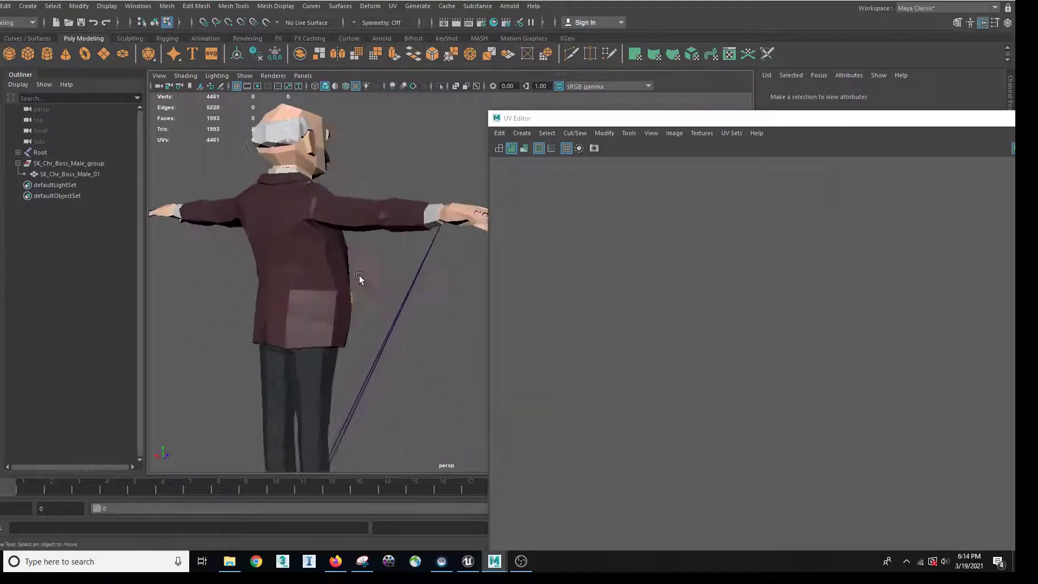
left_click(359, 275)
scroll(337, 257, "up", 3)
scroll(336, 256, "up", 1)
middle_click_drag(382, 253, 308, 304, "alt")
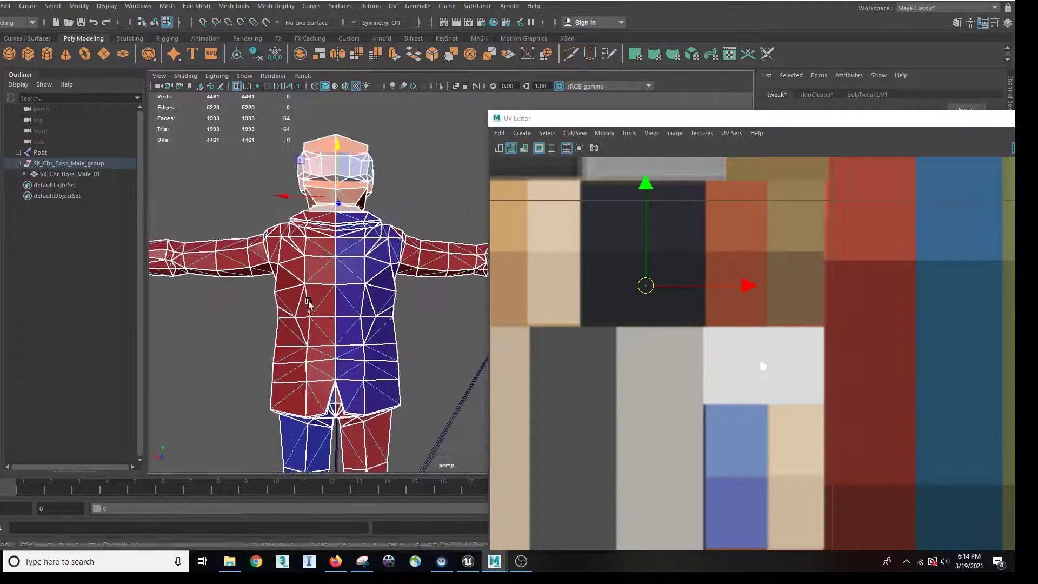
Step: Hide the Root skeleton so that its joints do not get in the way of picking the coat's back
scroll(308, 303, "up", 3)
left_click_drag(308, 303, 339, 311, "alt")
scroll(339, 310, "up", 5)
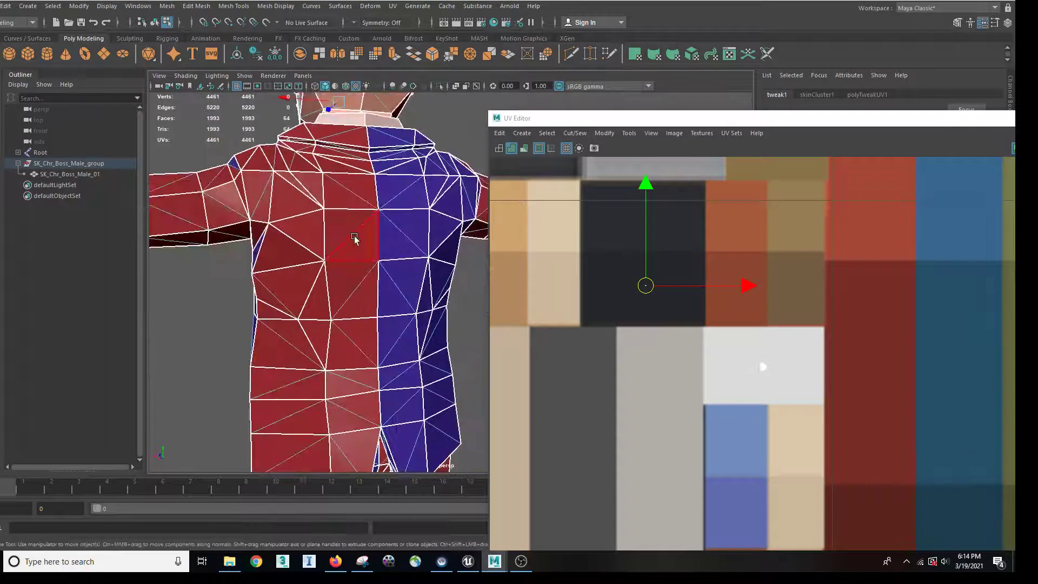
right_click(355, 237)
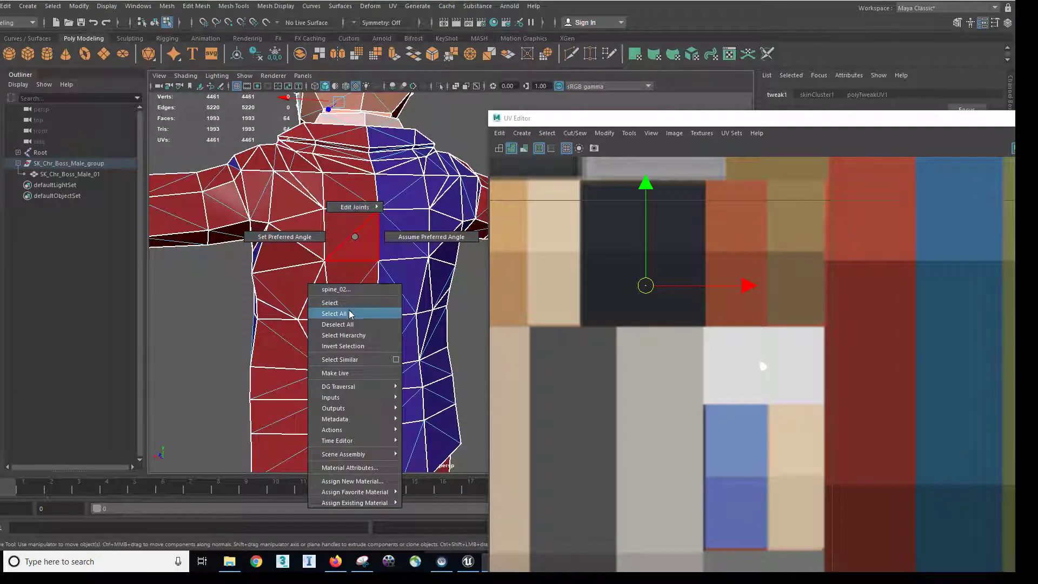
left_click(349, 258)
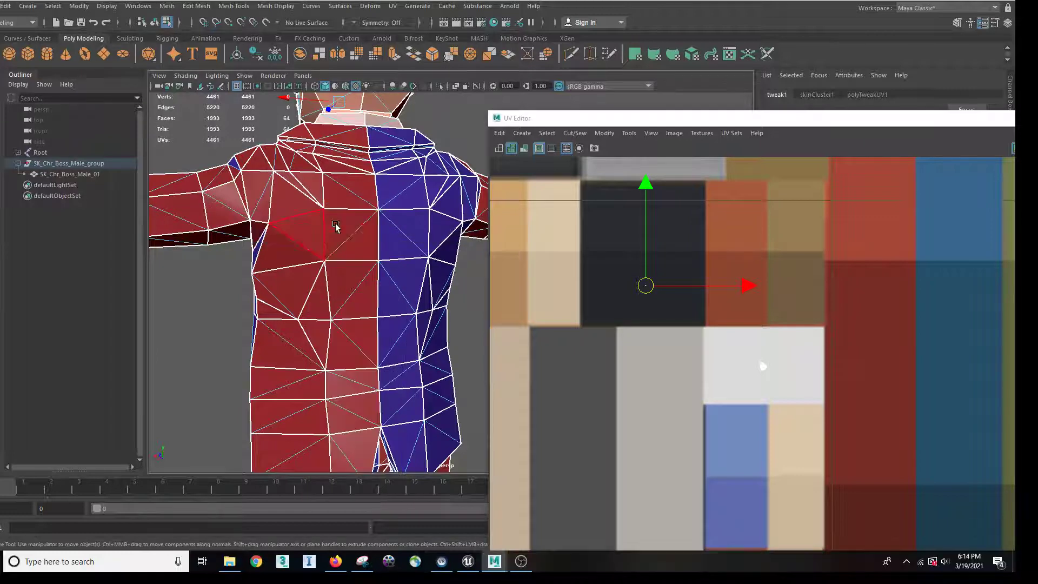
left_click(76, 153)
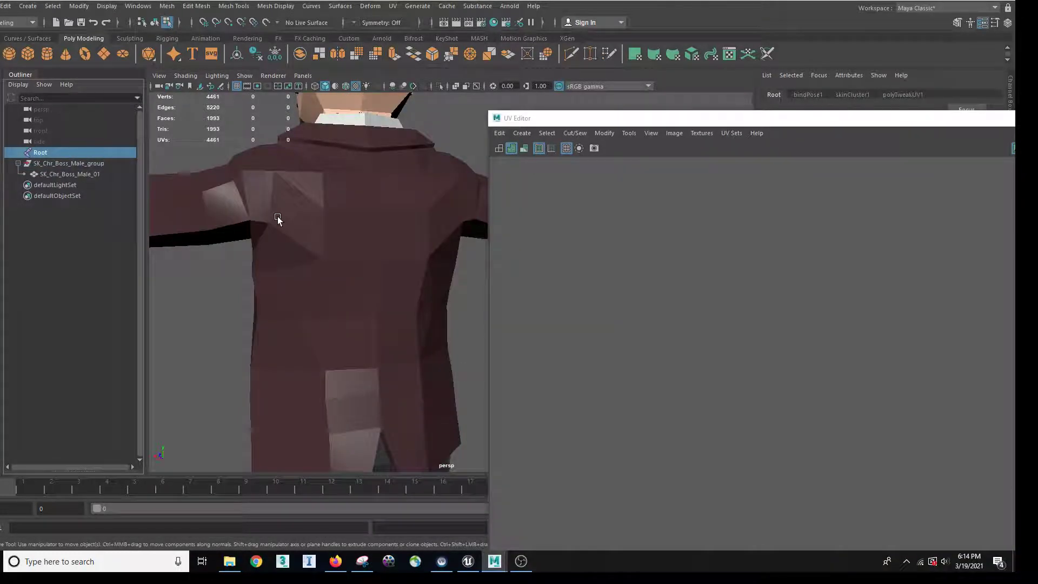
key("ctrl+h")
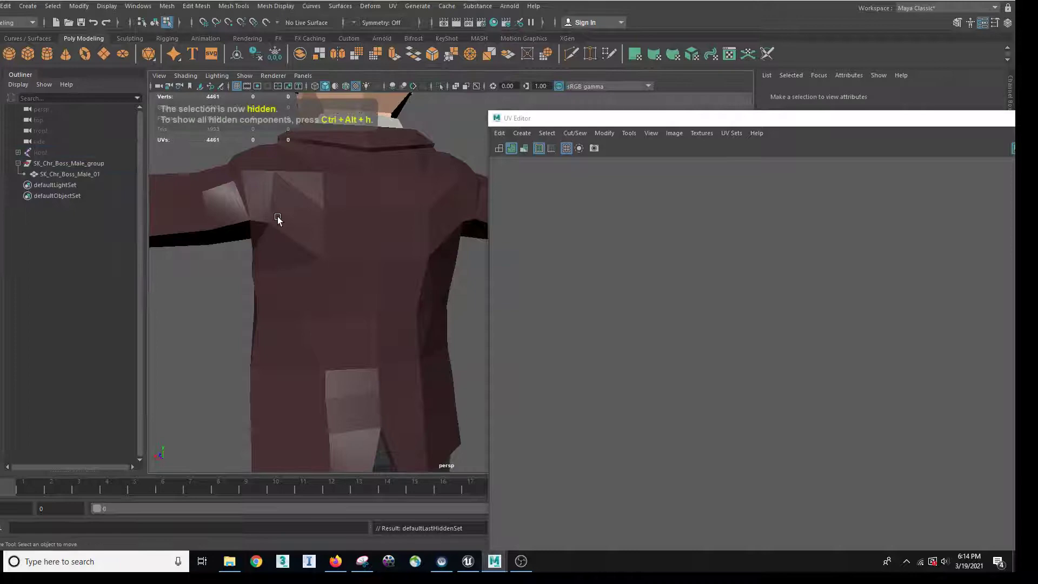
Step: Switch the character mesh to face selection and select the central faces of the coat's back on both sides of the centre seam
left_click(76, 174)
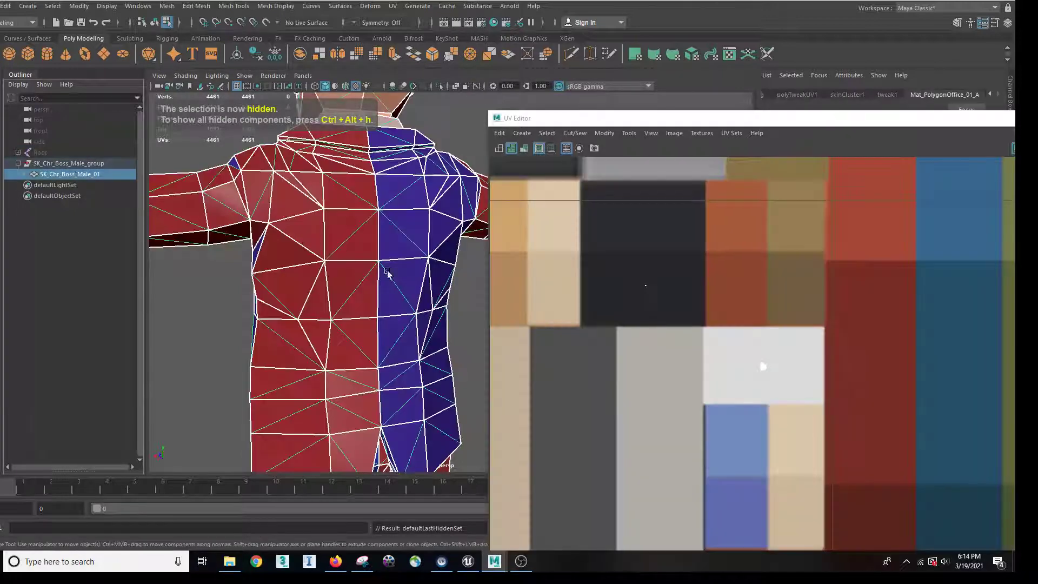
right_click_drag(364, 247, 368, 278)
left_click(353, 226)
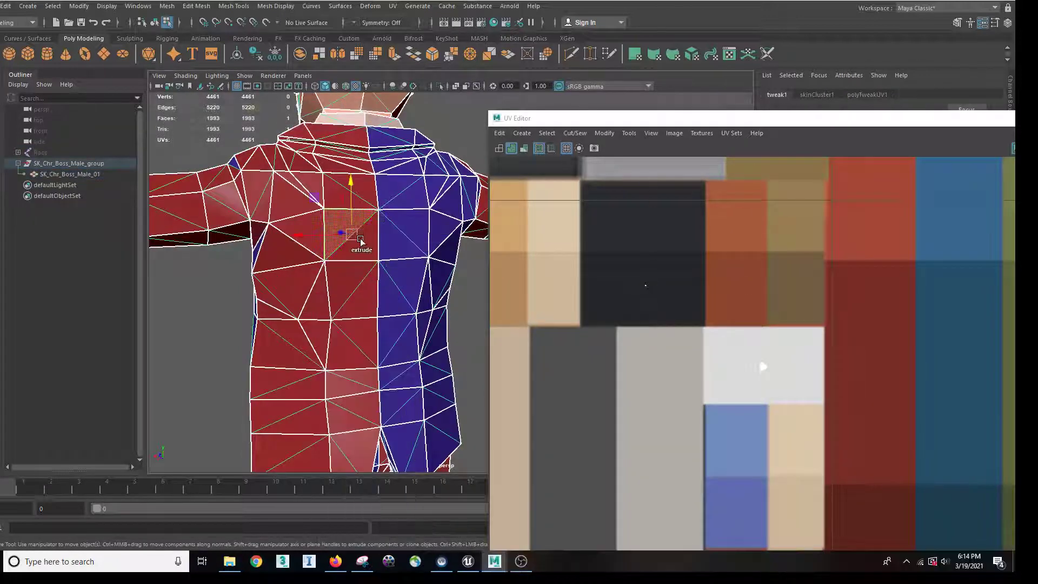
left_click(401, 247, "shift")
left_click(414, 226, "shift")
left_click(358, 253, "shift")
left_click(341, 296, "shift")
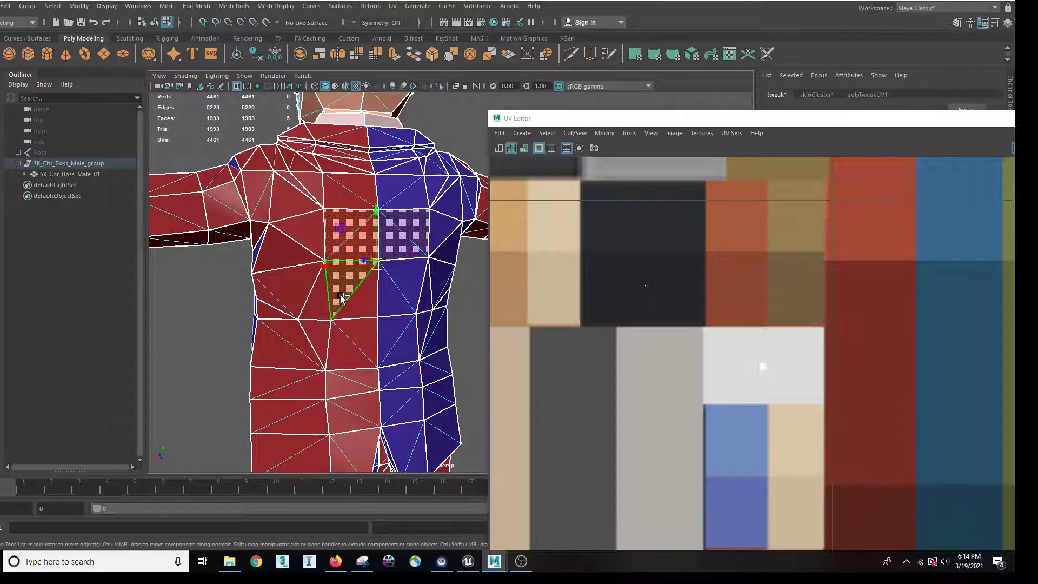
left_click(365, 305, "shift")
left_click(397, 281, "shift")
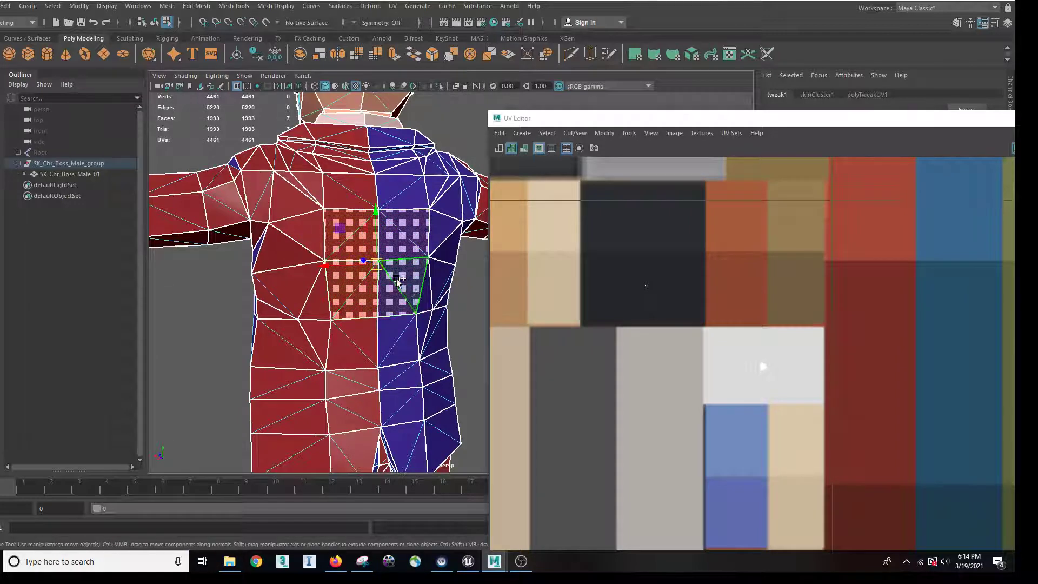
left_click(392, 328, "shift")
left_click(368, 334, "shift")
left_click(351, 357, "shift")
left_click(456, 327, "shift")
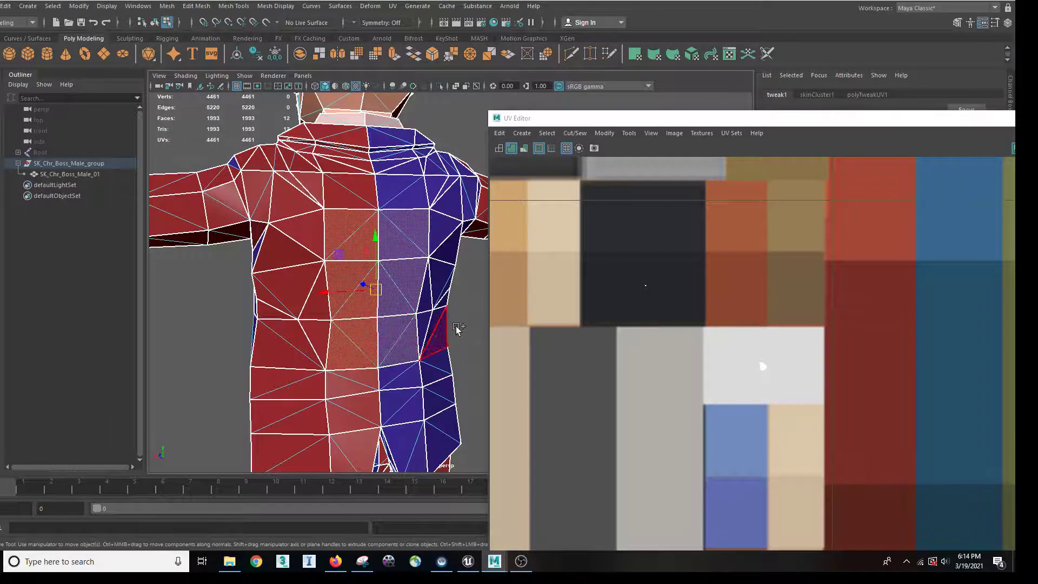
Step: Extend the selection with the four central faces in the row just below the coat's collar
mouse_move(447, 311)
left_mouse_down("alt")
mouse_move(424, 306)
mouse_move(435, 310)
left_mouse_up("alt")
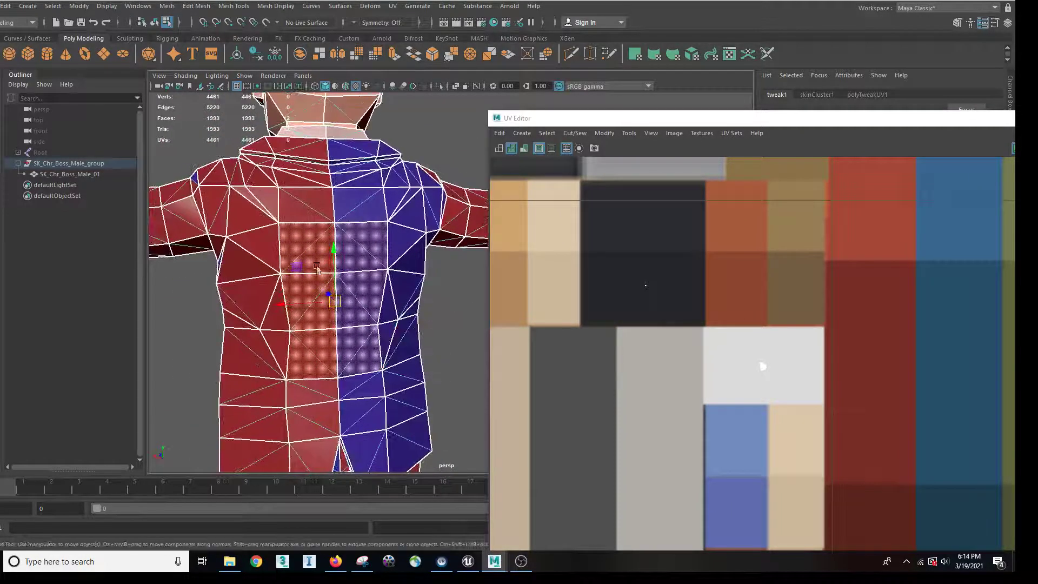
left_click(316, 224, "shift")
left_click(304, 201, "shift")
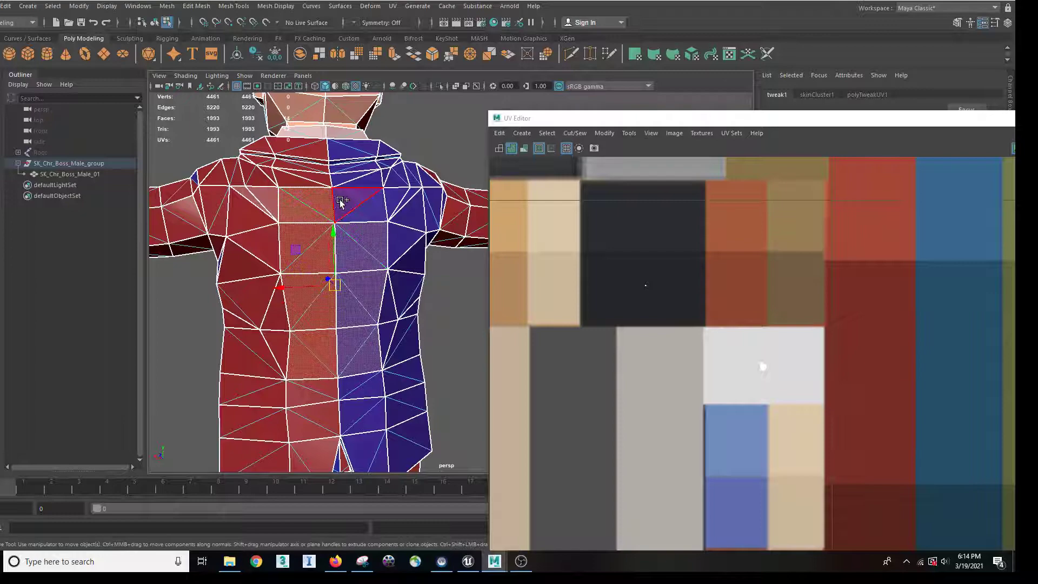
left_click(353, 204, "shift")
left_click(373, 211, "shift")
scroll(363, 243, "down", 3)
mouse_move(355, 276)
left_mouse_down("alt")
mouse_move(334, 255)
mouse_move(337, 284)
left_mouse_up("alt")
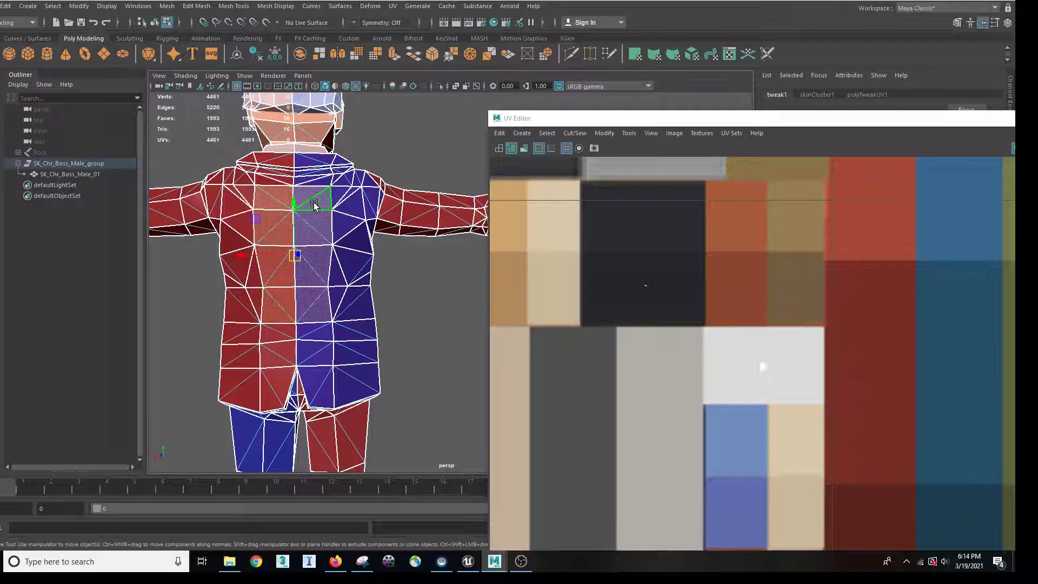
left_click(393, 6)
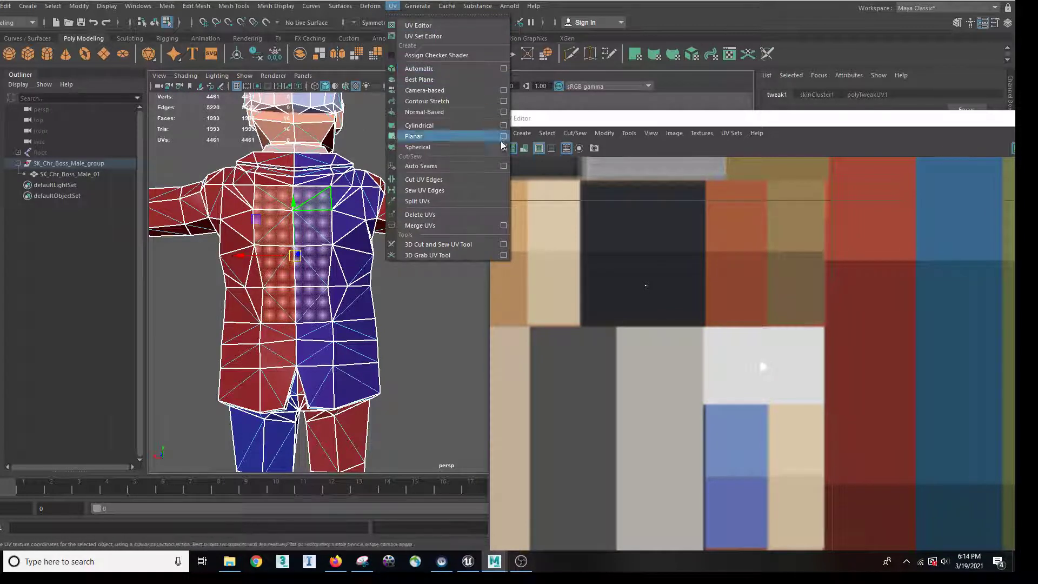
left_click(479, 137)
scroll(387, 250, "down", 2)
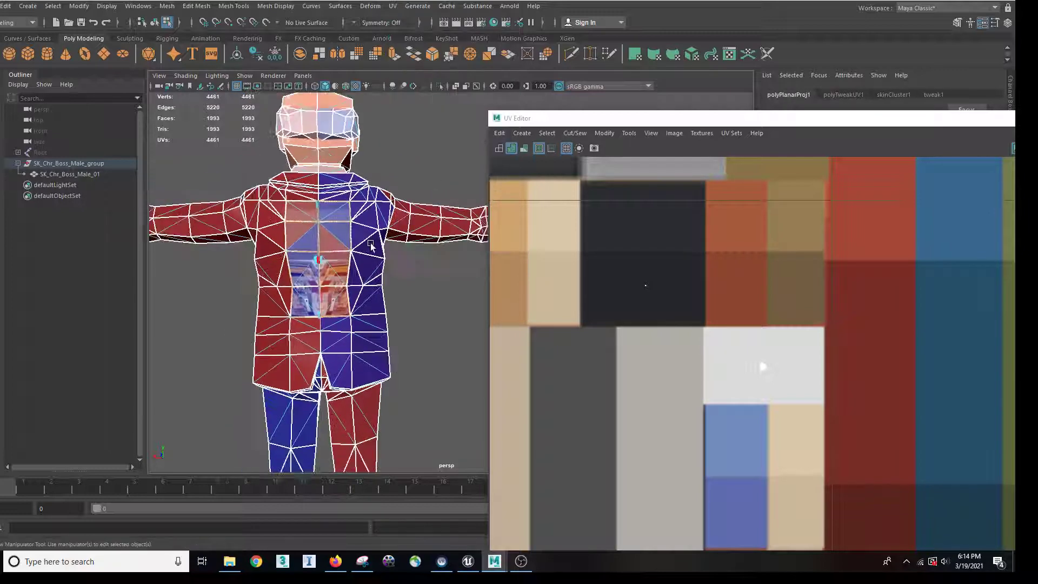
mouse_move(371, 246)
left_mouse_down("alt")
mouse_move(386, 239)
mouse_move(377, 248)
left_mouse_up("alt")
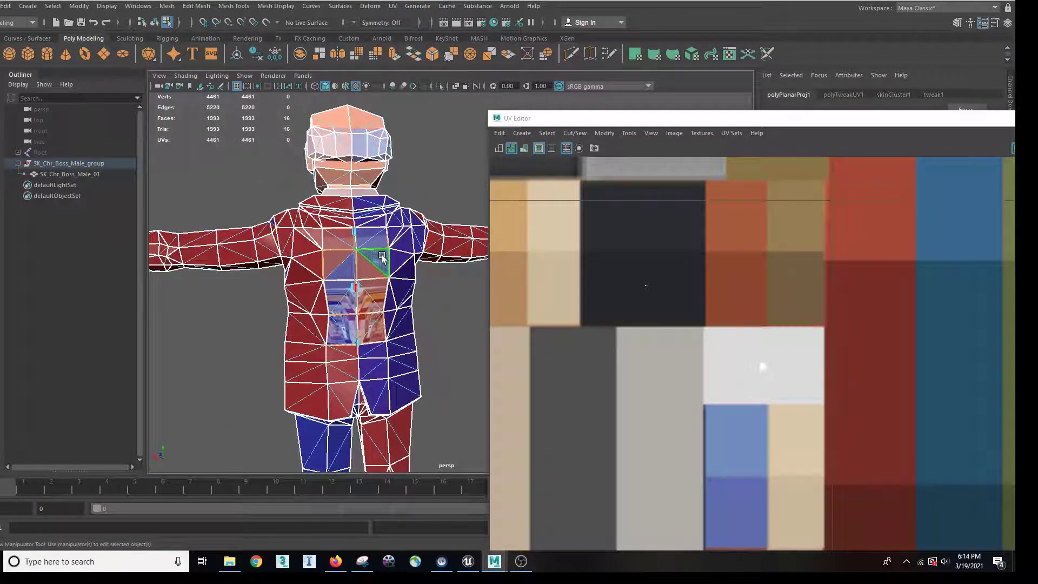
key("ctrl+z")
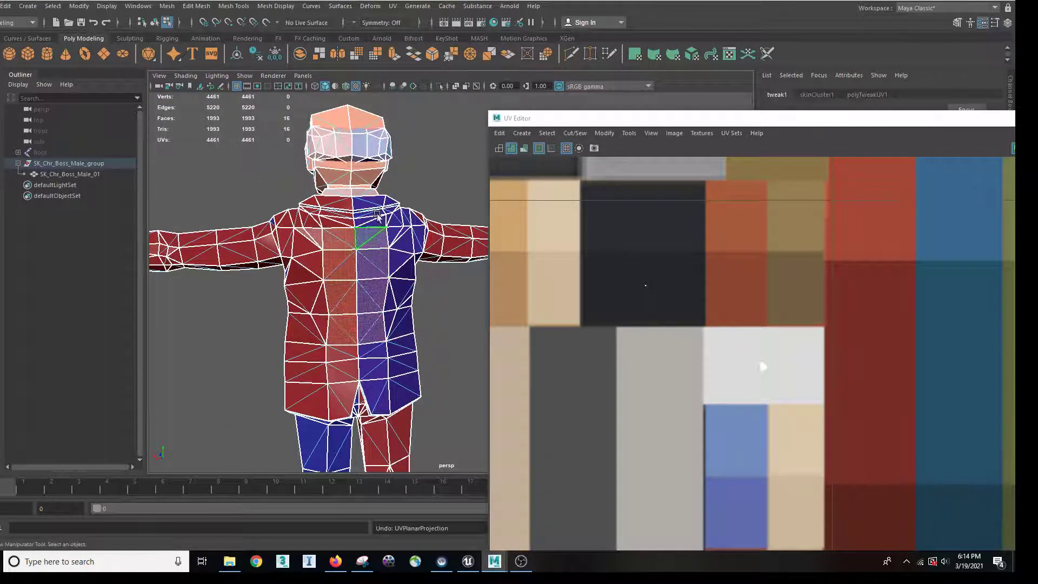
Step: Apply a planar UV projection to the selected faces on the coat's back
left_click(393, 6)
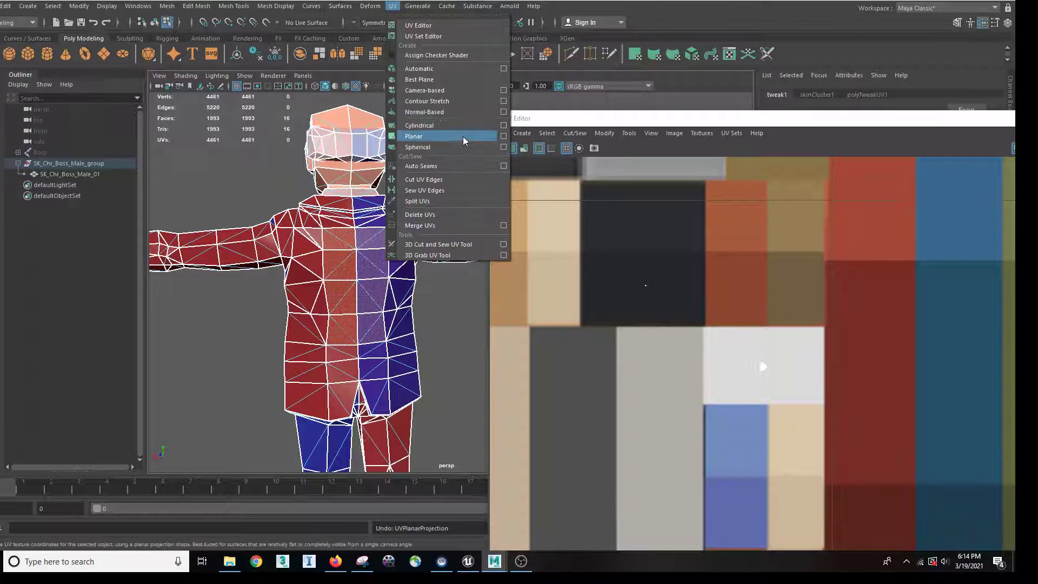
left_click(462, 136)
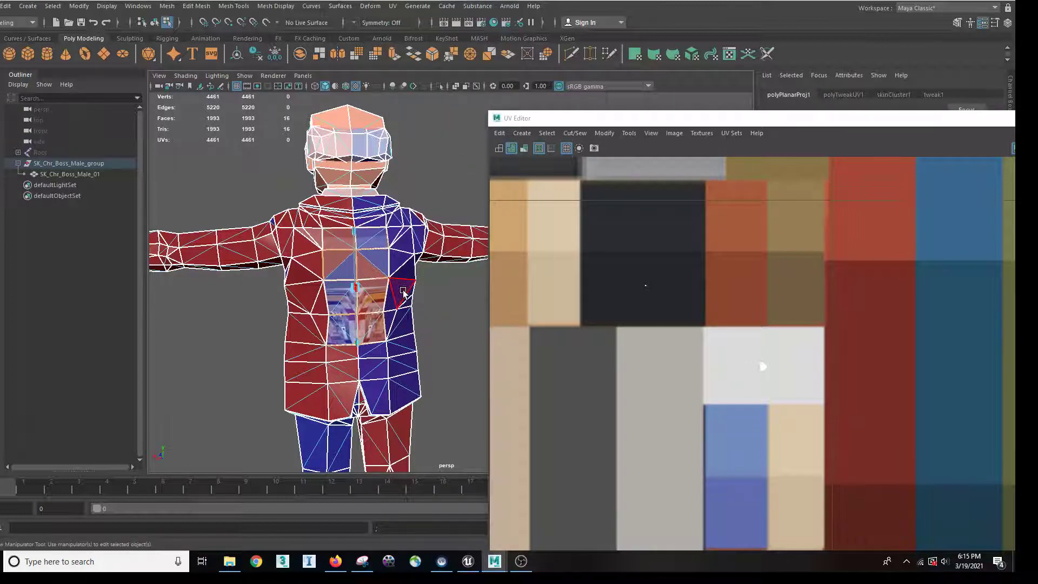
scroll(403, 292, "up", 1)
key("e")
left_click_drag(378, 294, 346, 300)
key("ctrl+z")
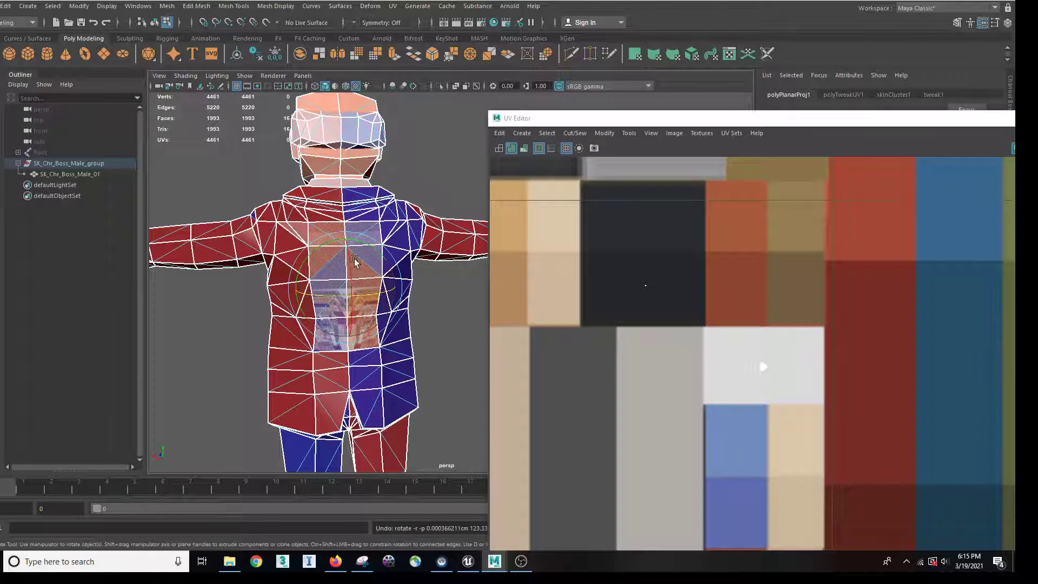
Step: Bring up the manipulator of the polyPlanarProj1 projection and try to rotate the selected faces on the coat's back
right_click(355, 260)
mouse_move(395, 260)
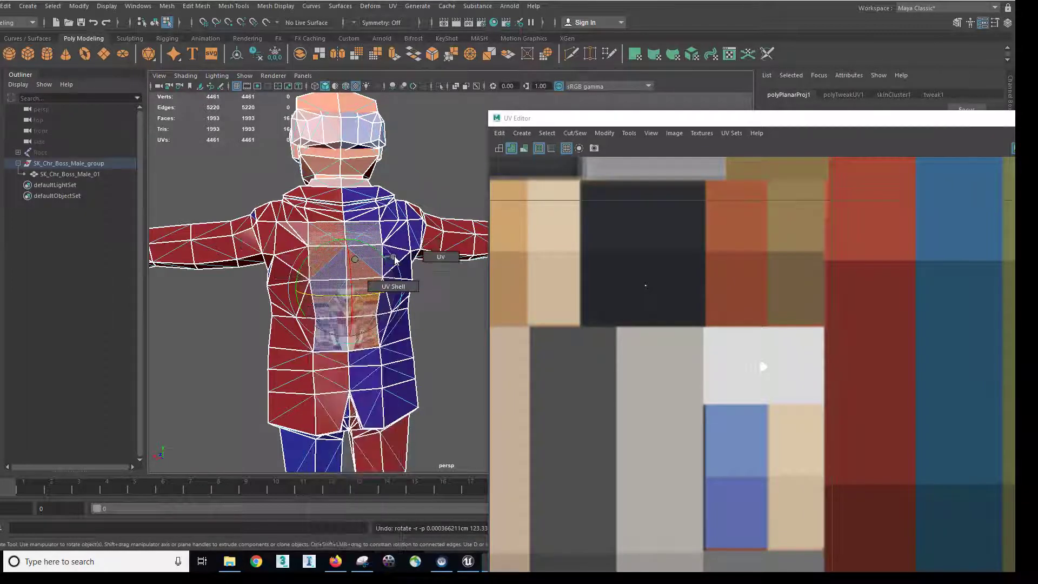
right_click(354, 263)
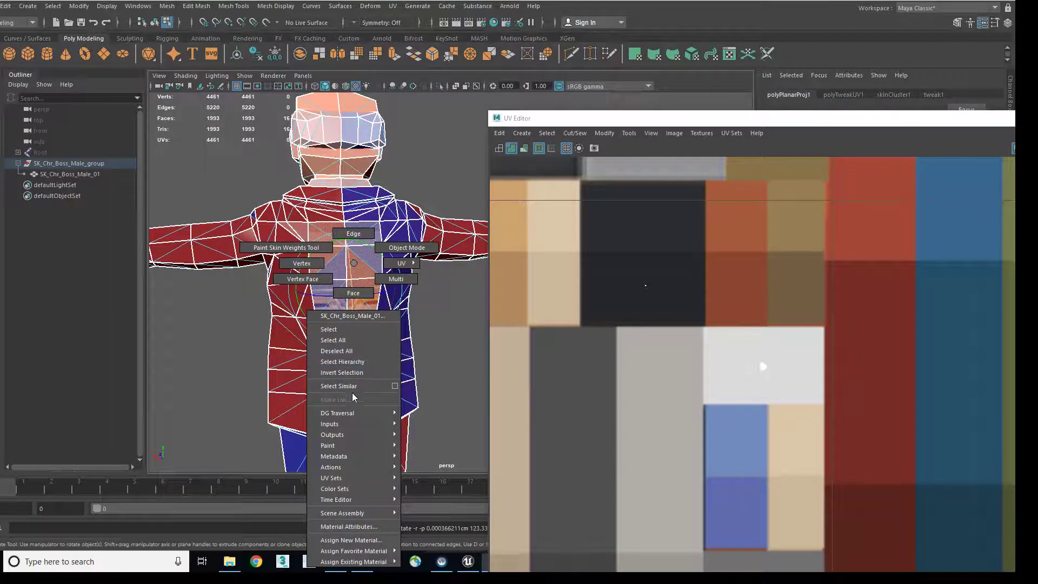
mouse_move(362, 478)
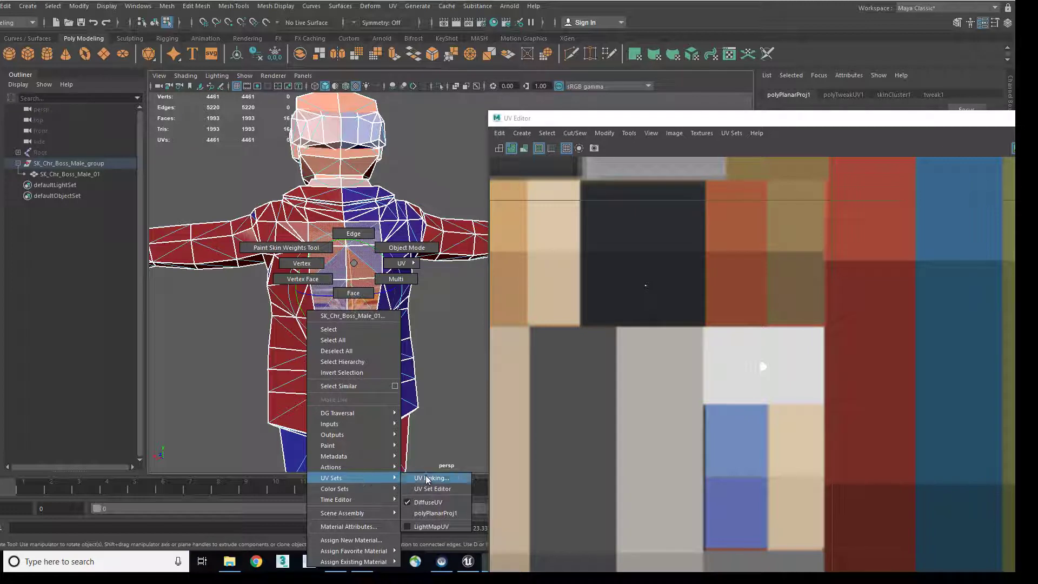
left_click(435, 513)
scroll(350, 352, "up", 2)
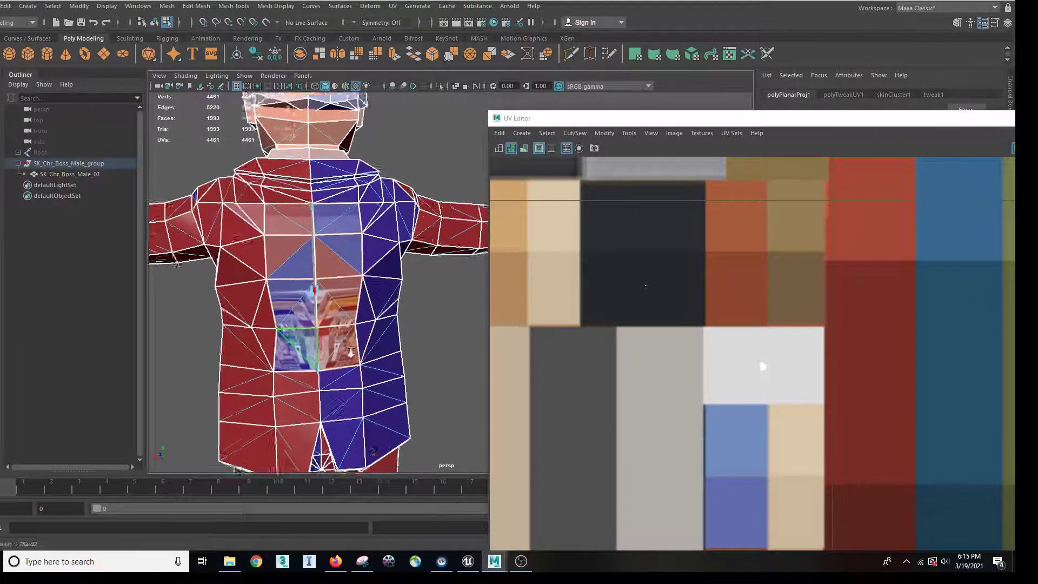
left_click_drag(351, 352, 358, 350, "alt")
key("e")
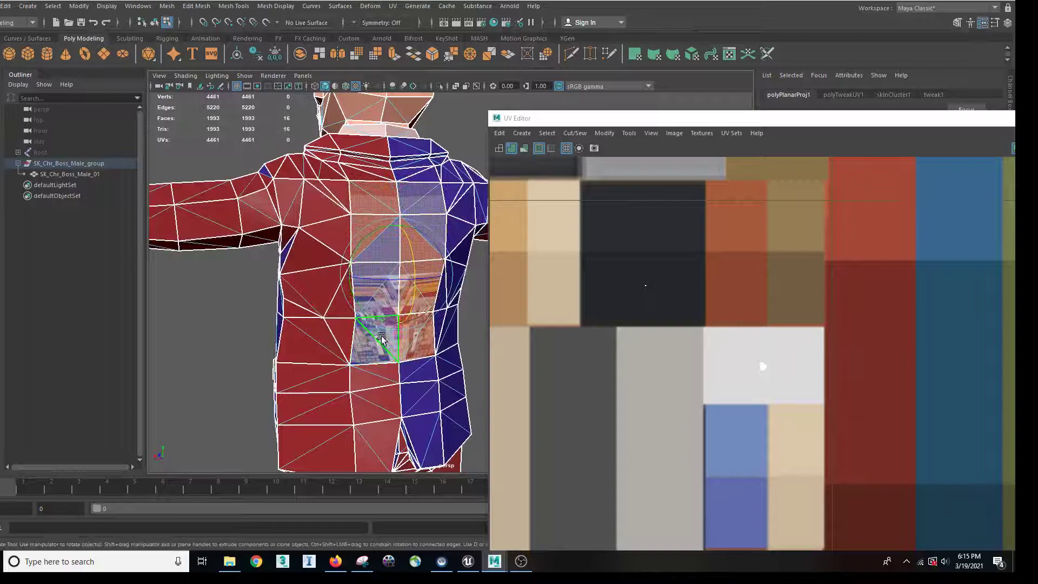
mouse_move(370, 282)
left_mouse_down()
mouse_move(362, 310)
mouse_move(335, 308)
mouse_move(371, 336)
mouse_move(342, 297)
mouse_move(335, 306)
mouse_move(384, 267)
left_mouse_up()
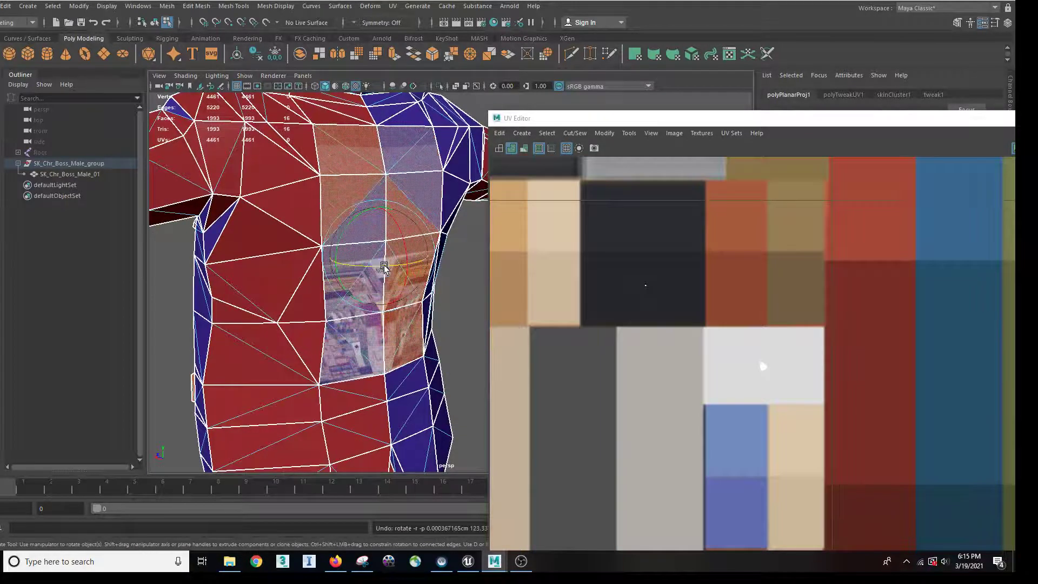
Step: Reactivate the polyPlanarProj1 manipulator in its transform mode and rotate the projection until it squarely faces the coat's back
right_click_drag(387, 252, 475, 505)
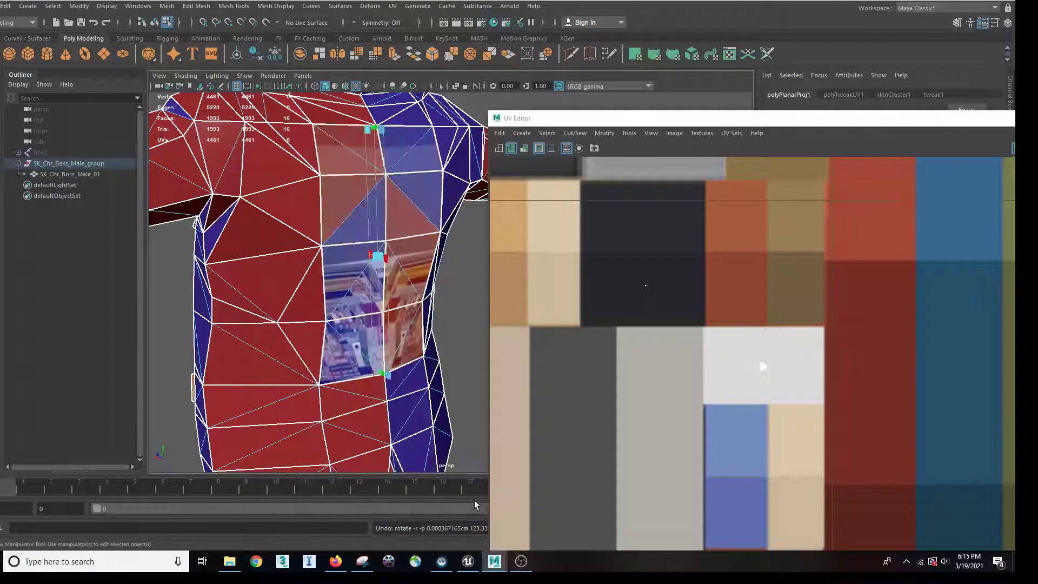
left_click_drag(387, 259, 428, 277)
right_click_drag(427, 276, 386, 288, "alt")
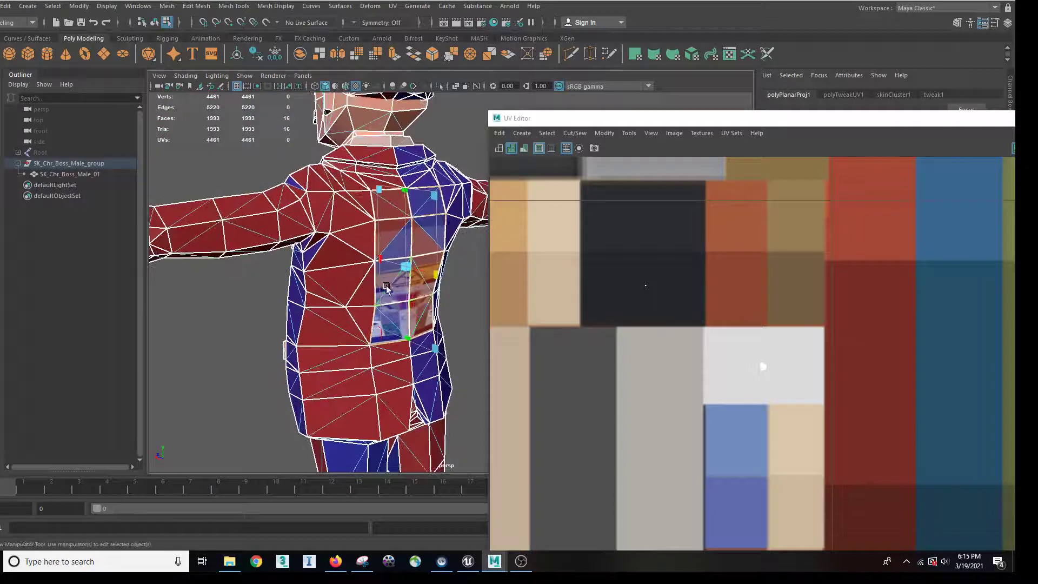
left_click(380, 335)
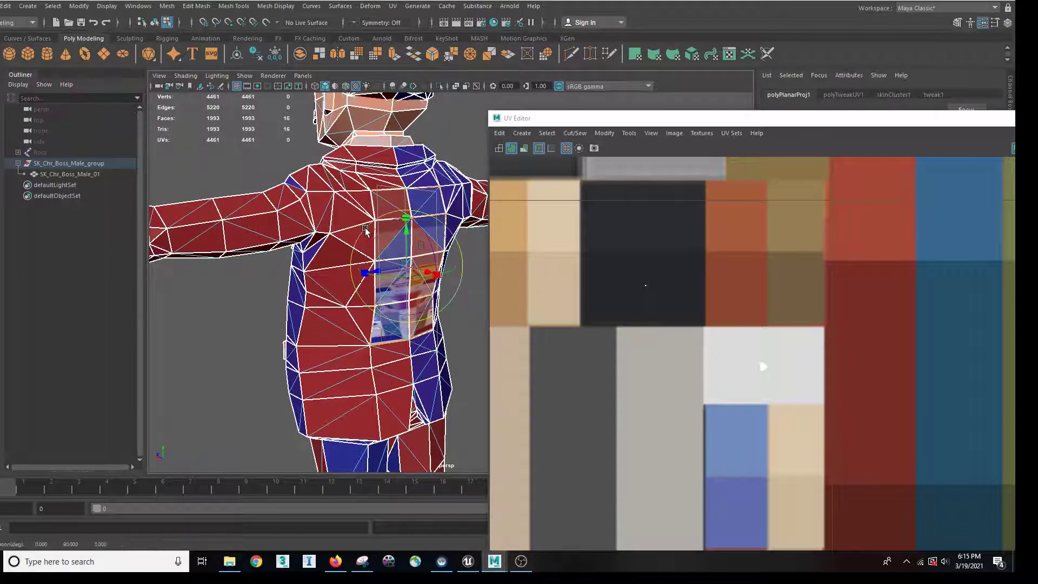
left_click_drag(388, 278, 352, 308)
middle_click_drag(353, 309, 366, 326, "alt")
scroll(366, 327, "up", 2)
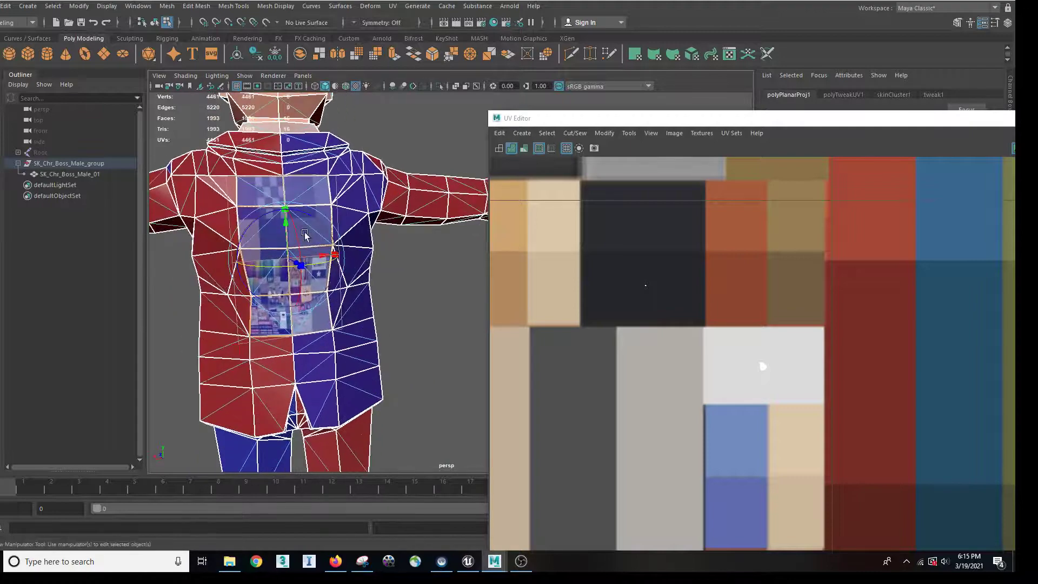
Step: Scale the newly projected back-panel UVs down to a fraction of the texture atlas
scroll(329, 298, "down", 3)
scroll(697, 378, "down", 6)
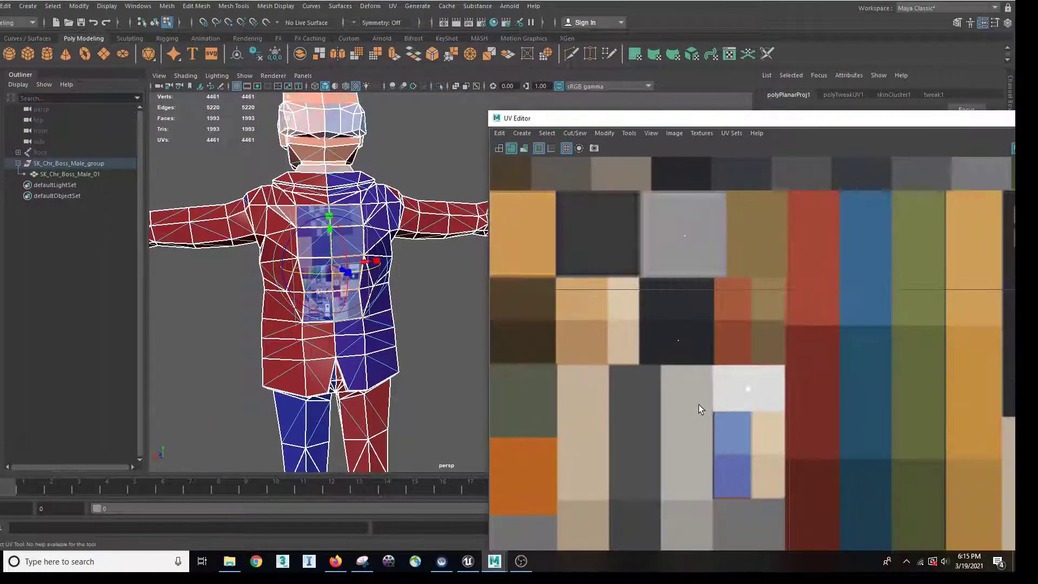
right_click_drag(697, 374, 538, 199, "alt")
middle_click_drag(826, 361, 723, 353, "alt")
scroll(752, 392, "up", 1)
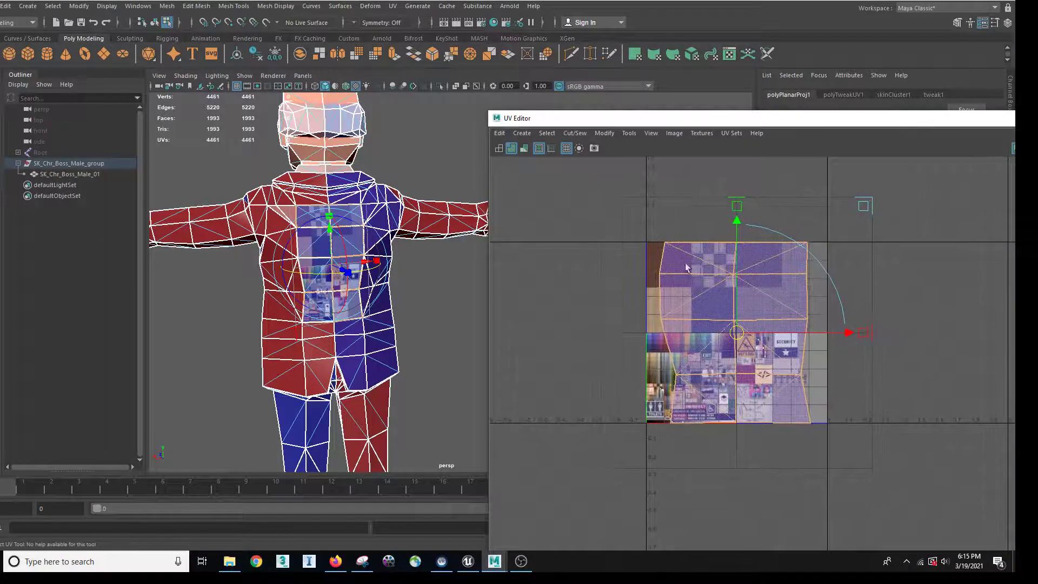
right_click_drag(678, 295, 699, 334, "alt")
middle_click_drag(700, 334, 645, 341, "alt")
right_click_drag(645, 342, 655, 356, "alt")
key("r")
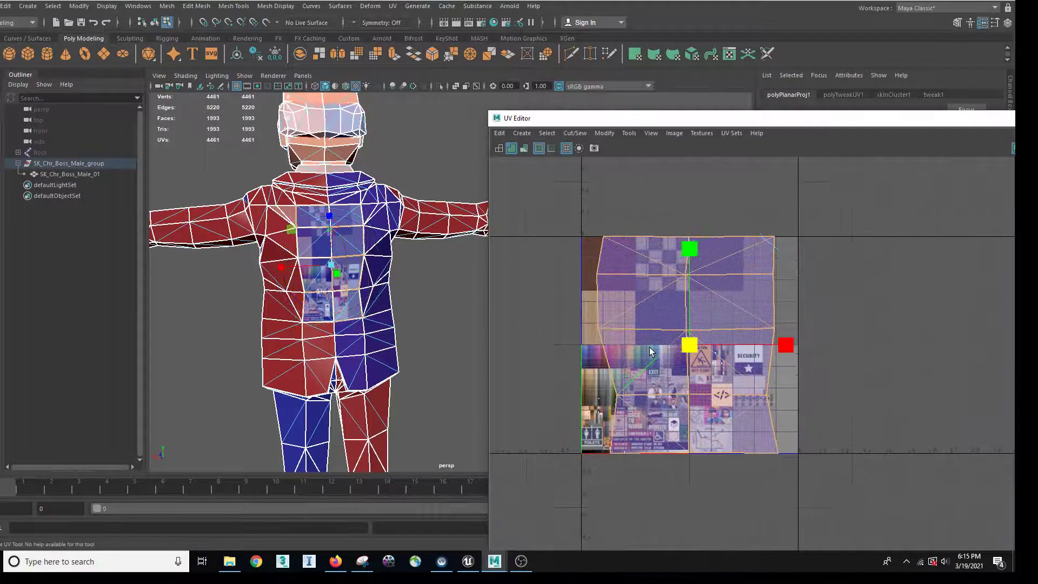
left_click_drag(689, 249, 714, 344)
Step: Move the scaled back-panel UVs over the SECURITY sign with the star on the texture atlas
right_click_drag(601, 282, 691, 369, "alt")
middle_click_drag(659, 358, 621, 284, "alt")
right_click_drag(621, 284, 691, 417, "alt")
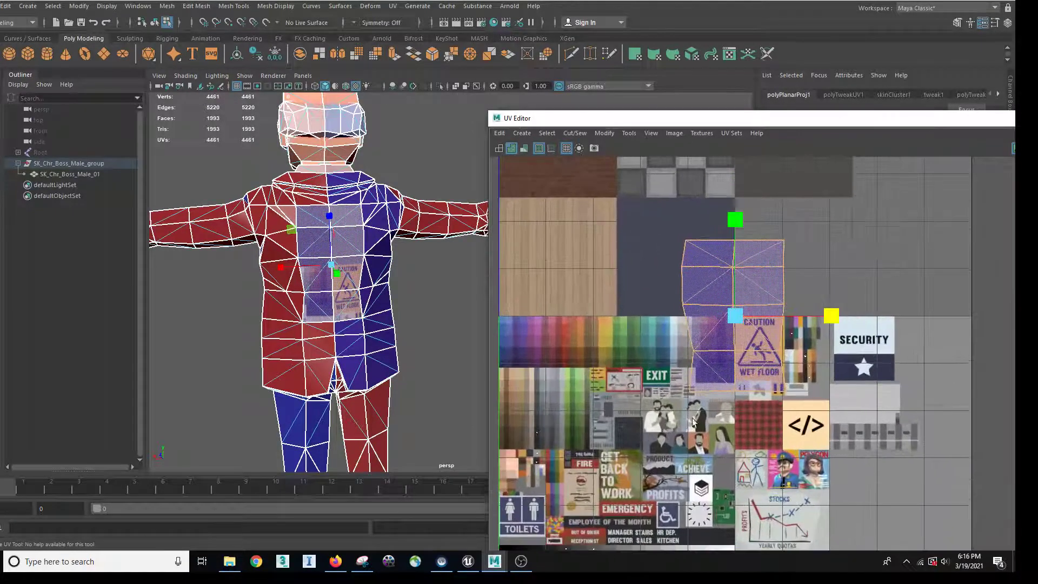
middle_click_drag(616, 370, 568, 394, "alt")
key("w")
left_click_drag(690, 339, 812, 387)
scroll(813, 388, "up", 2)
middle_click_drag(704, 378, 620, 313, "alt")
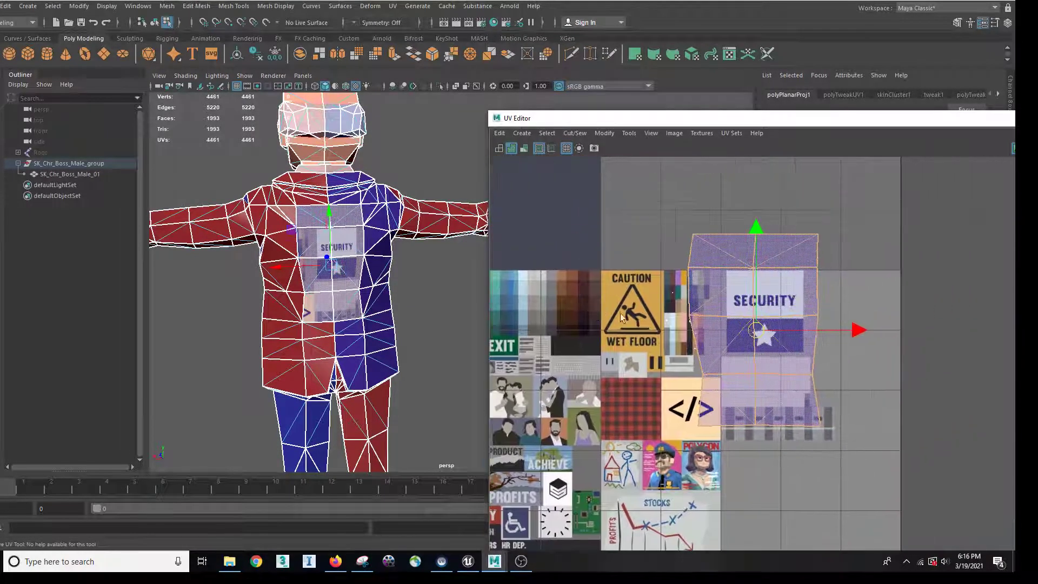
Step: Scale the back-panel UVs down horizontally and vertically and center them over the SECURITY sign with the star
key("r")
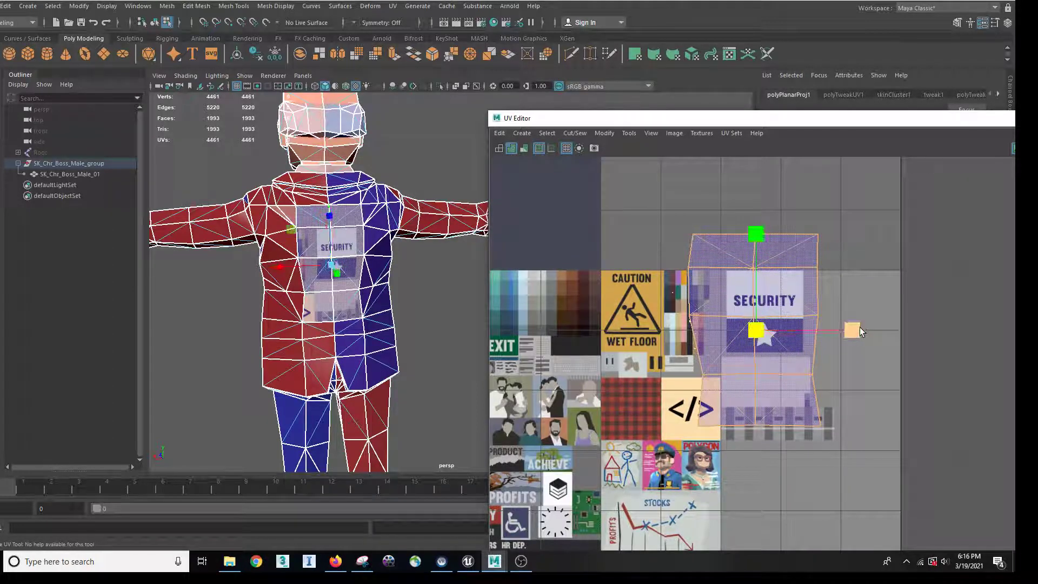
left_click_drag(851, 330, 815, 333)
left_click_drag(756, 242, 768, 277)
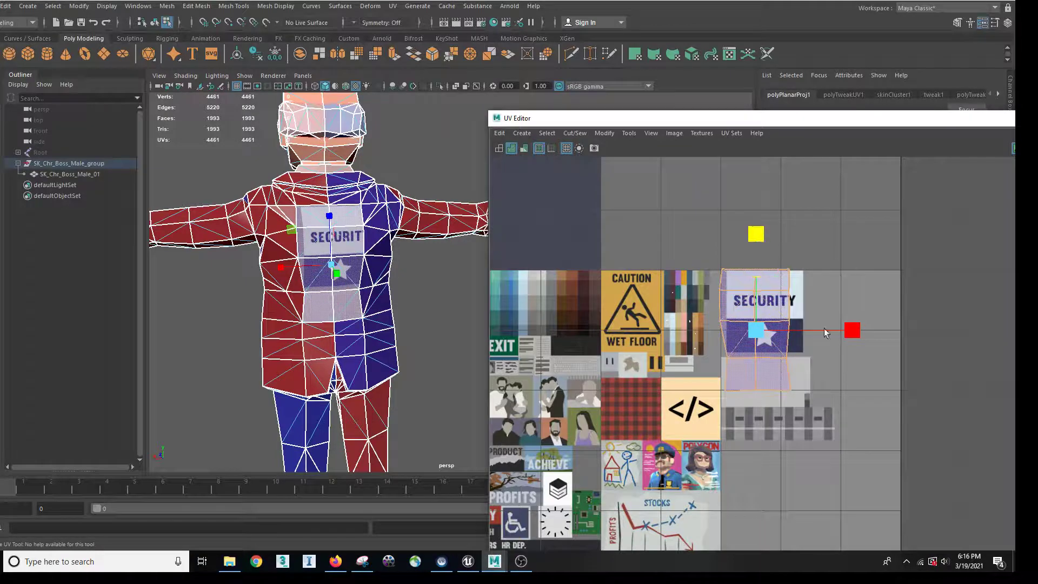
key("w")
left_click_drag(854, 332, 865, 333)
left_click_drag(767, 236, 766, 245)
Step: Move the back-panel UVs off the SECURITY sign onto the group of people portraits in the texture atlas
scroll(696, 352, "down", 1)
middle_click_drag(627, 311, 718, 279, "alt")
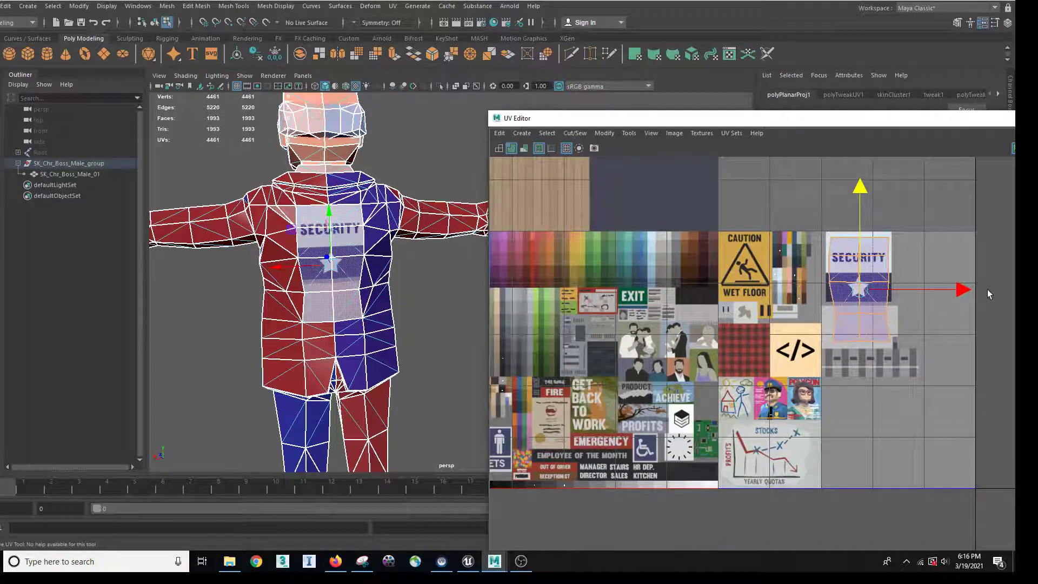
left_click_drag(966, 293, 721, 261)
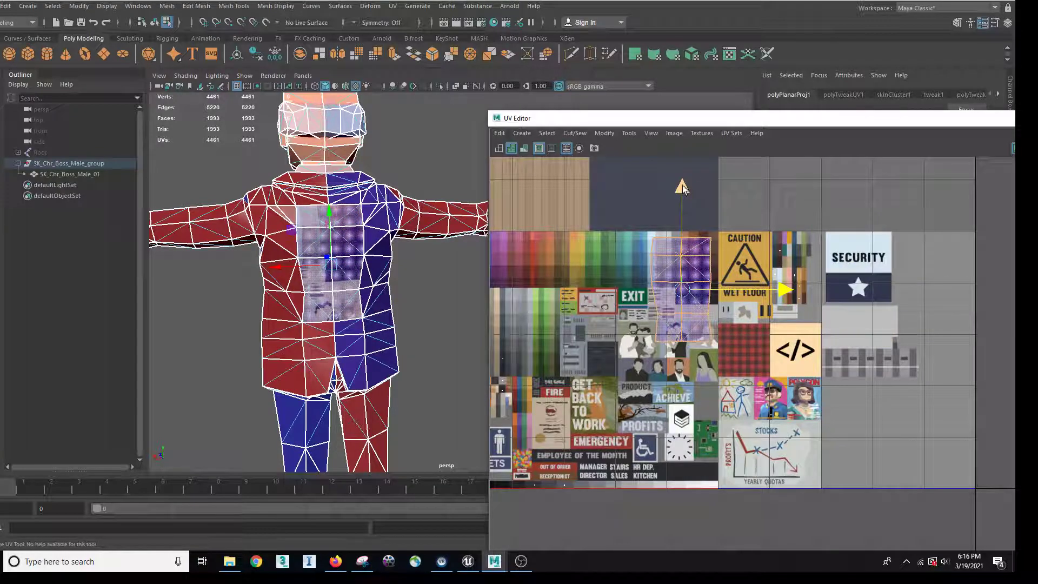
left_click_drag(682, 187, 682, 261)
right_click_drag(673, 292, 825, 407, "alt")
middle_click_drag(824, 407, 850, 322, "alt")
right_click_drag(850, 323, 916, 432, "alt")
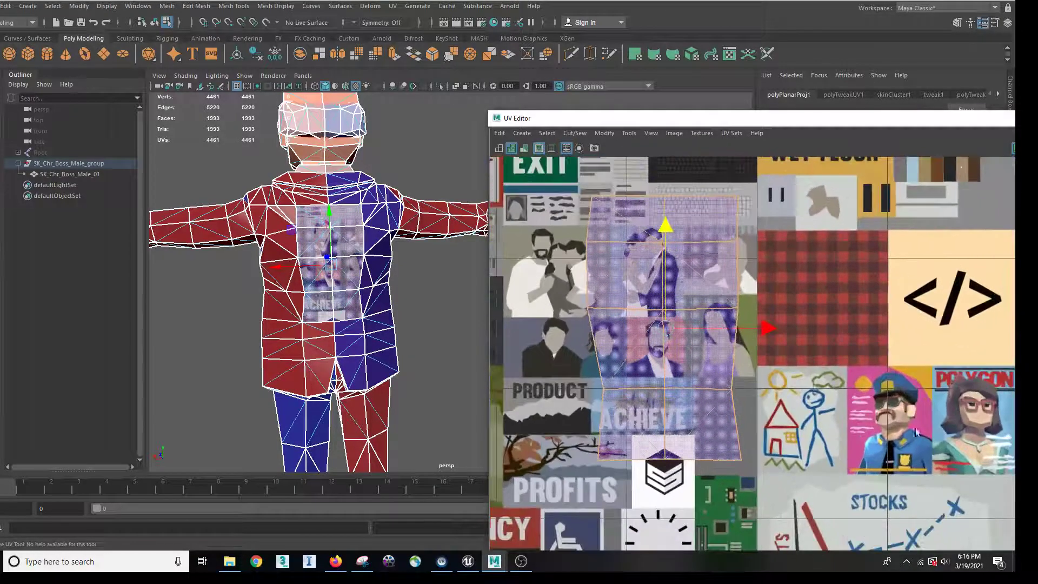
middle_click_drag(803, 378, 887, 373, "alt")
Step: Scale the back-panel UVs down uniformly to the size of one portrait and move them over the bearded man
key("r")
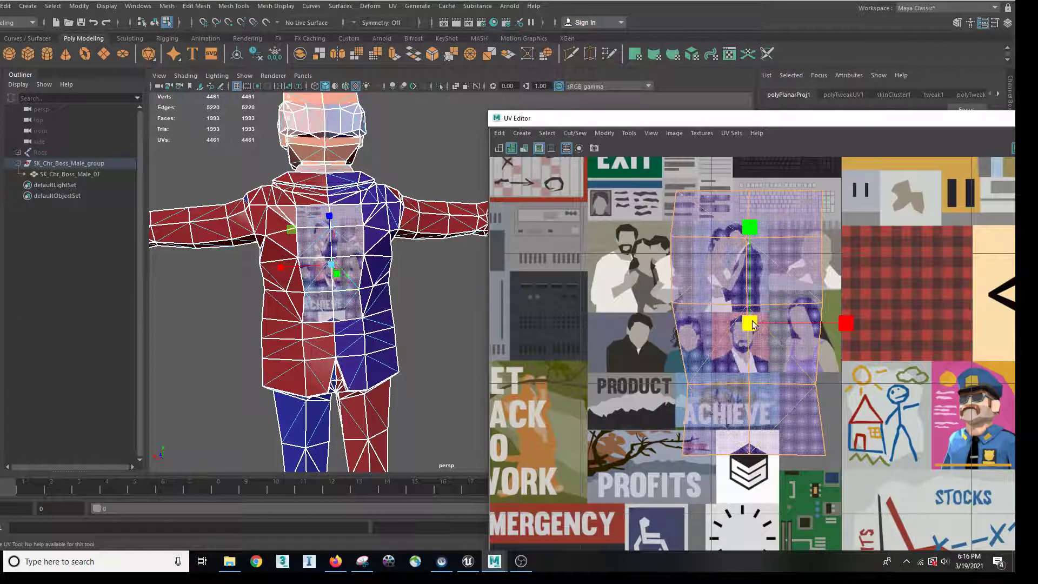
left_click_drag(753, 323, 690, 348)
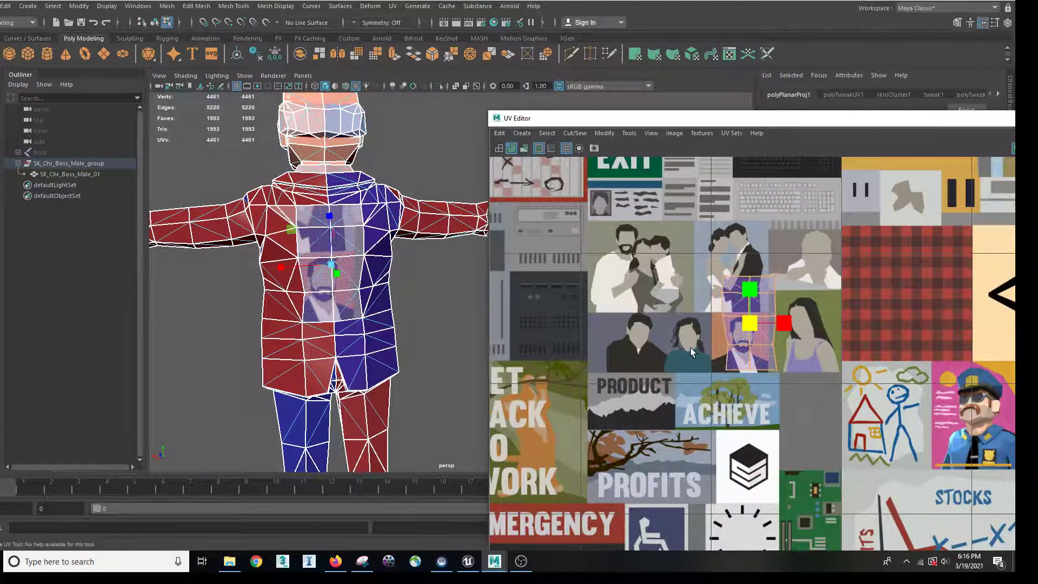
key("w")
left_click_drag(751, 223, 729, 229)
mouse_move(842, 335)
left_mouse_down()
mouse_move(740, 331)
mouse_move(841, 331)
left_mouse_up()
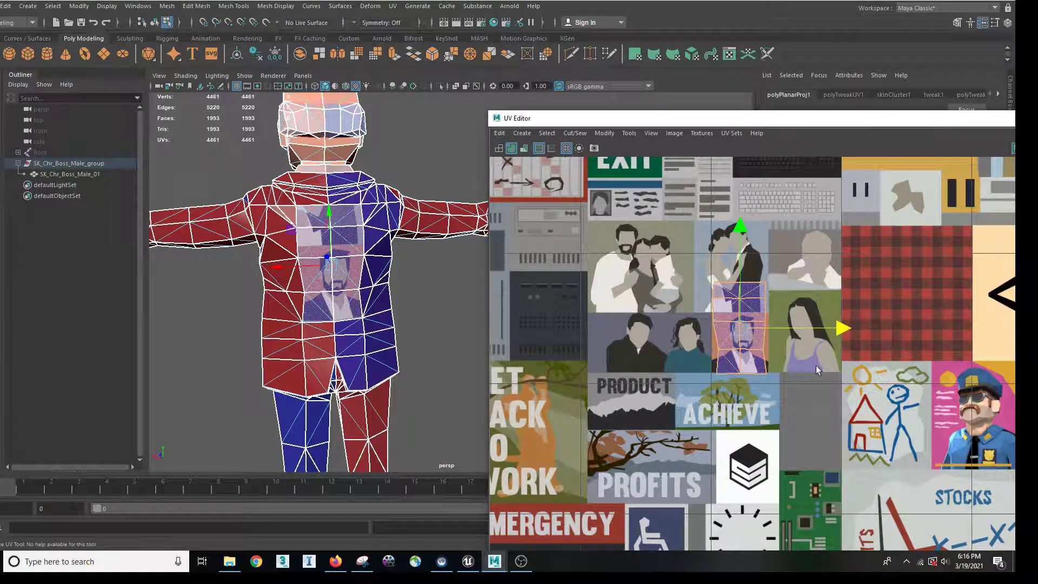
Step: Lower the back-panel UVs until they fit entirely within the bearded man's portrait
mouse_move(832, 413)
middle_mouse_down("alt")
mouse_move(841, 359)
mouse_move(832, 403)
middle_mouse_up("alt")
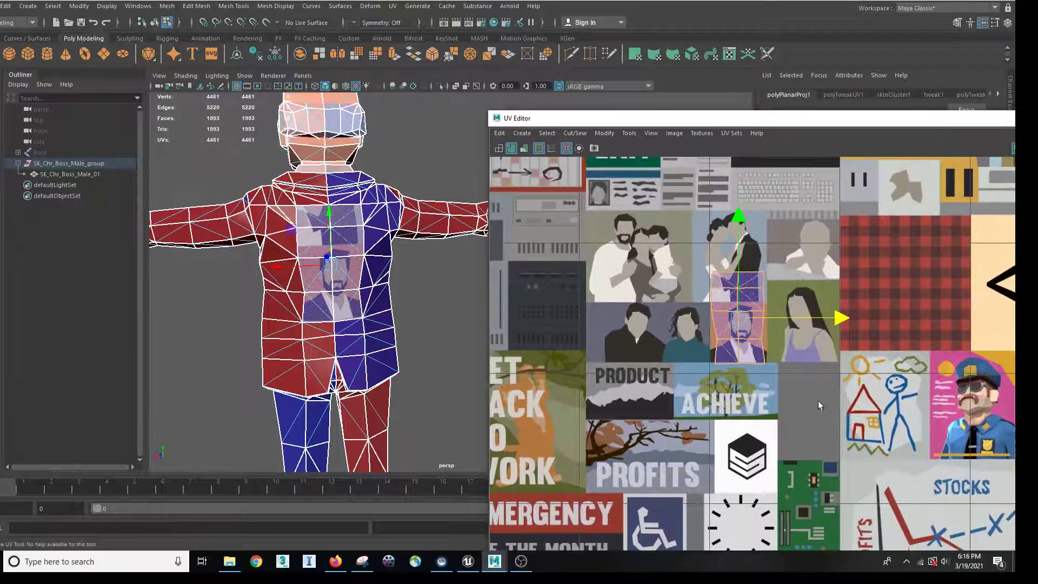
scroll(818, 400, "up", 4)
middle_click_drag(815, 343, 829, 455, "alt")
scroll(766, 364, "up", 1)
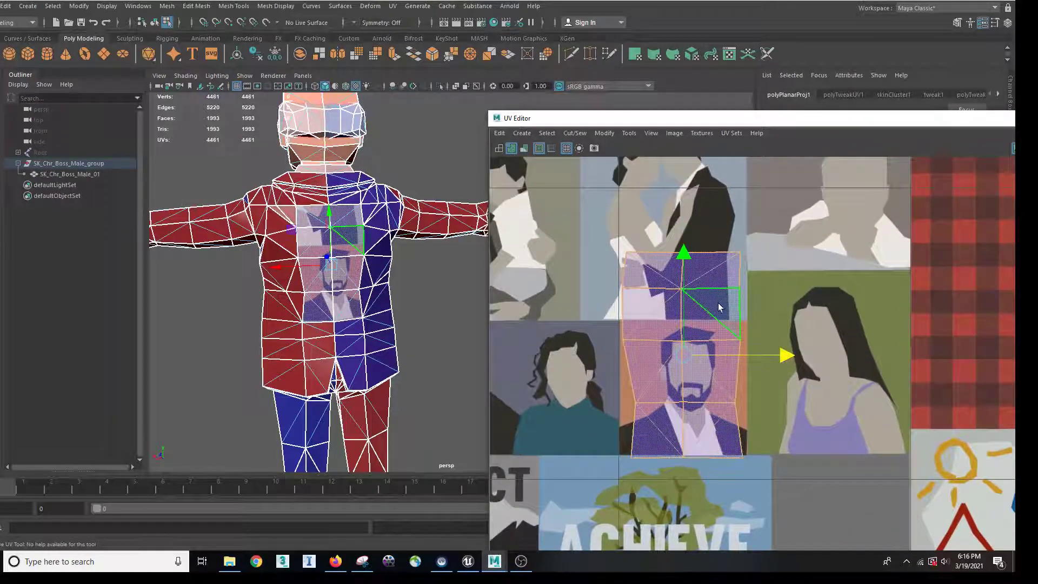
key("e")
left_click_drag(689, 268, 685, 289)
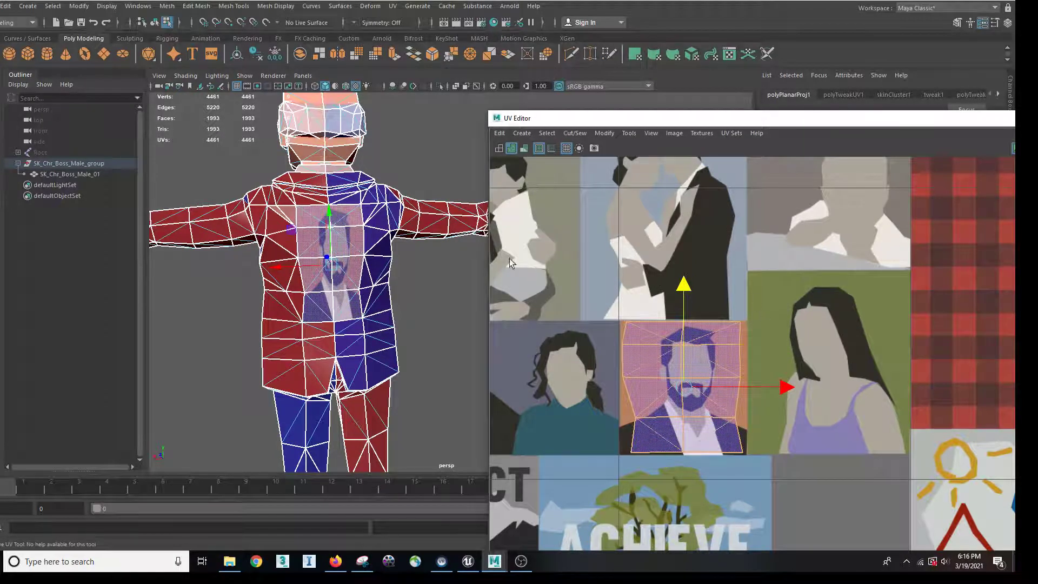
Step: Return to object mode, clear the selection and examine the portrait on the coat's back from several angles
right_click_drag(354, 239, 355, 304)
left_click(413, 299)
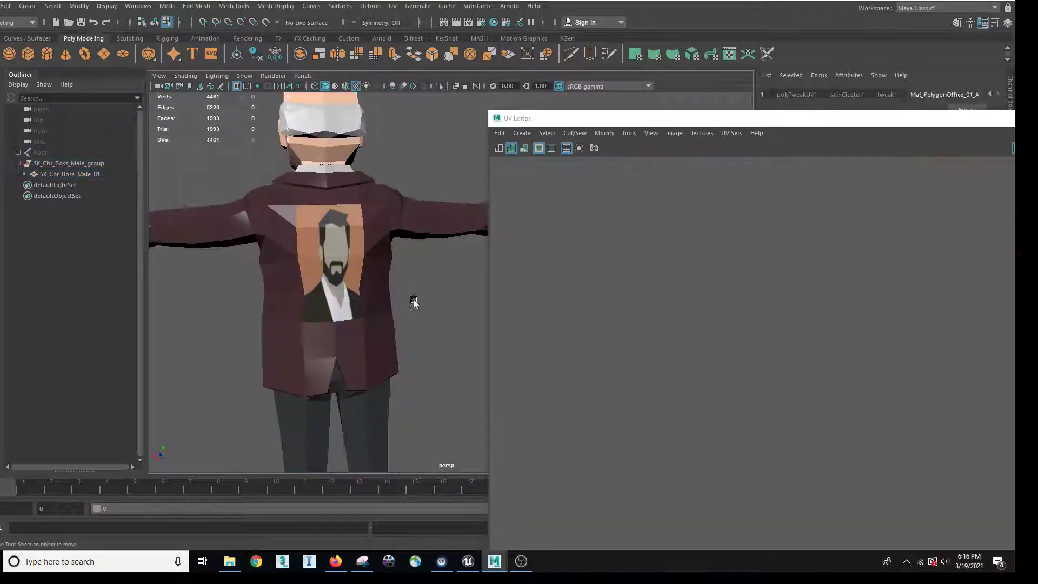
scroll(414, 301, "down", 4)
left_click_drag(374, 261, 325, 271, "alt")
scroll(343, 276, "up", 1)
scroll(325, 271, "down", 3)
left_click_drag(404, 272, 353, 272, "alt")
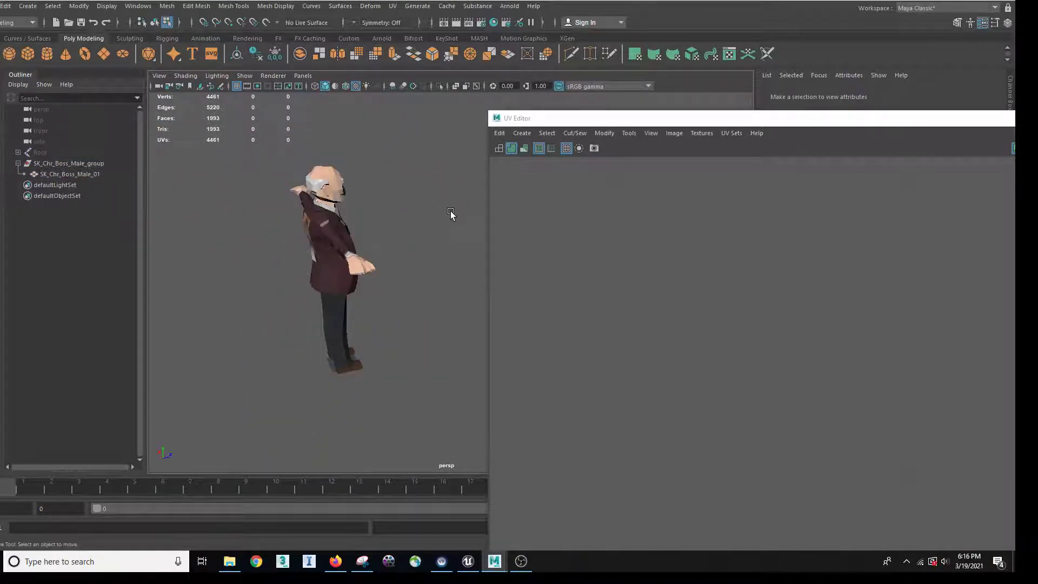
left_click_drag(392, 231, 400, 258, "alt")
Step: Save the scene as grandpa_new2 in Maya Binary format in the project's scenes folder
key("ctrl+shift+s")
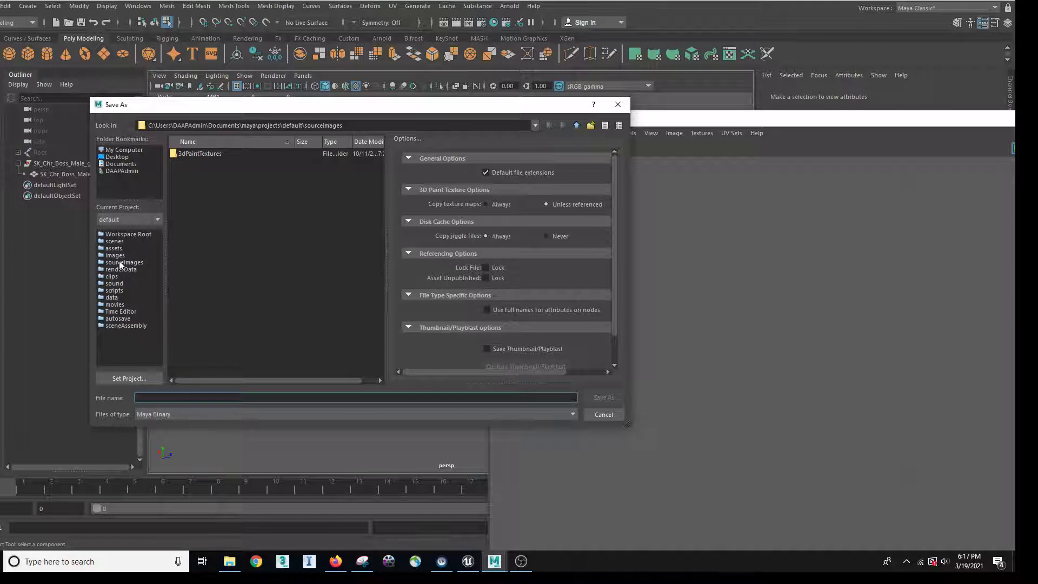
left_click(114, 242)
left_click(208, 398)
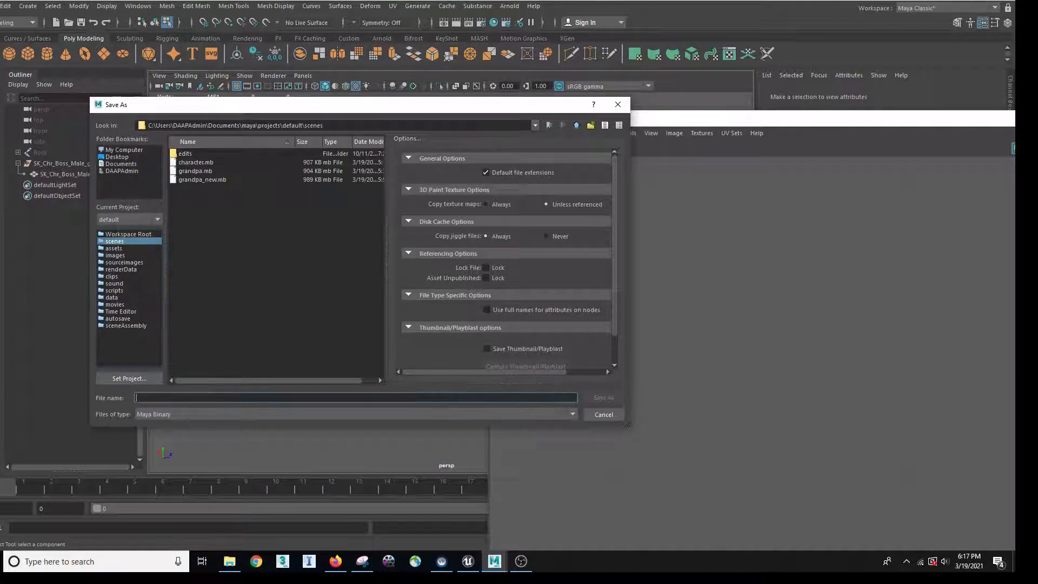
type("gran")
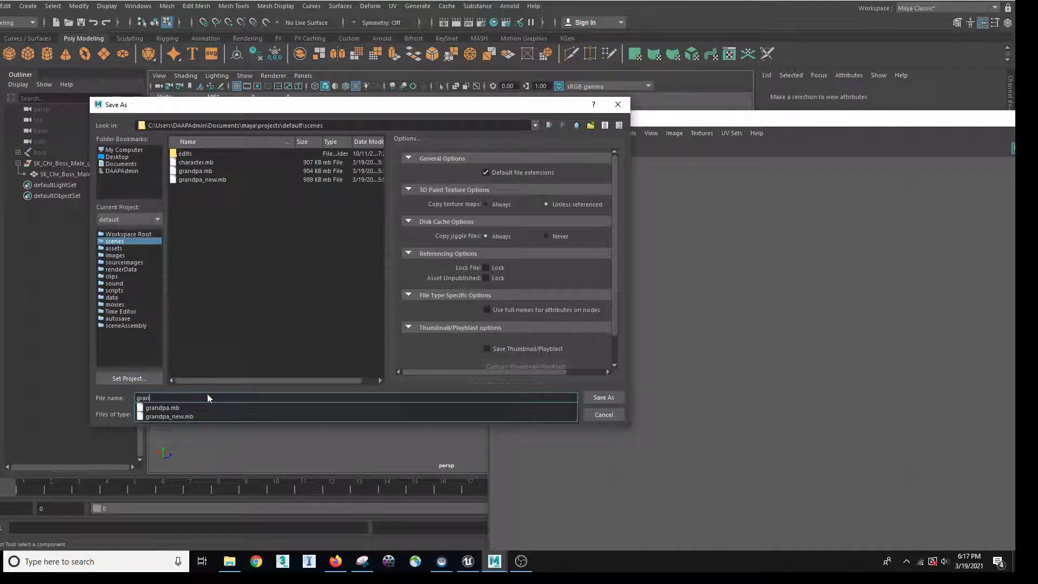
type("dpa_new2")
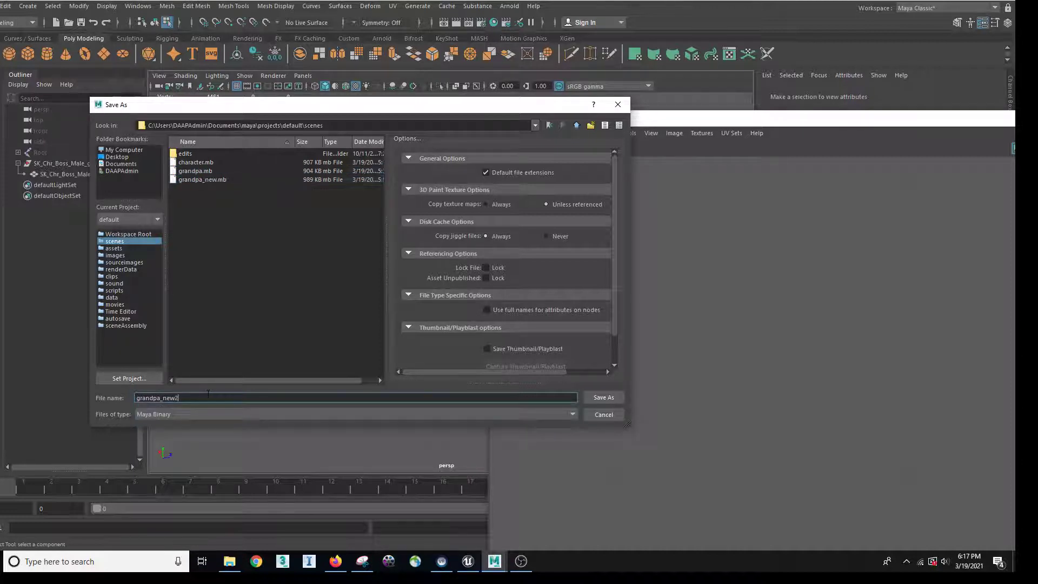
key("Return")
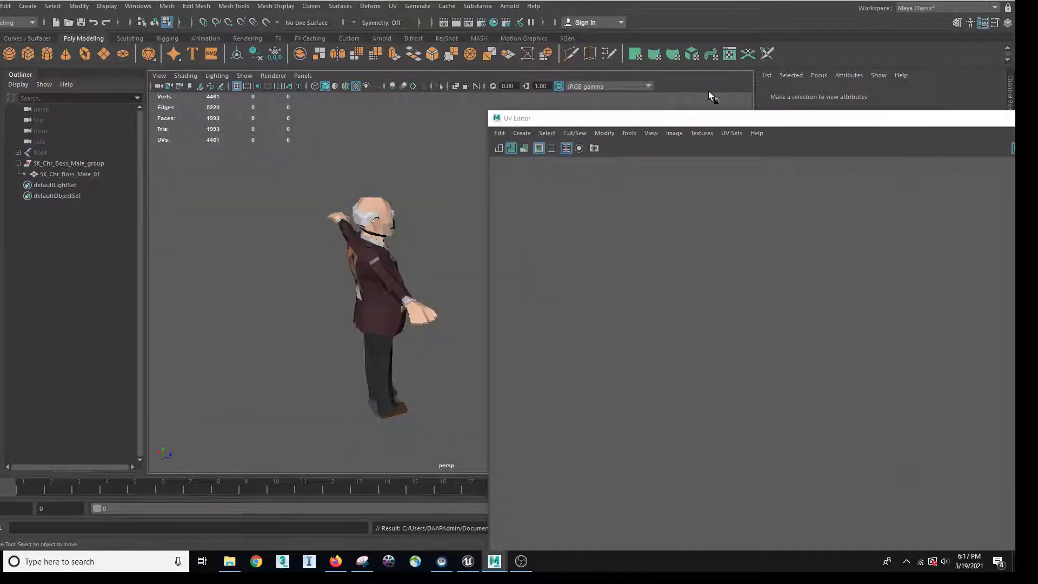
Step: Unhide the Root joint and select it together with SK_Chr_Boss_Male_group and the SK_Chr_Boss_Male_01 mesh
left_click(53, 174)
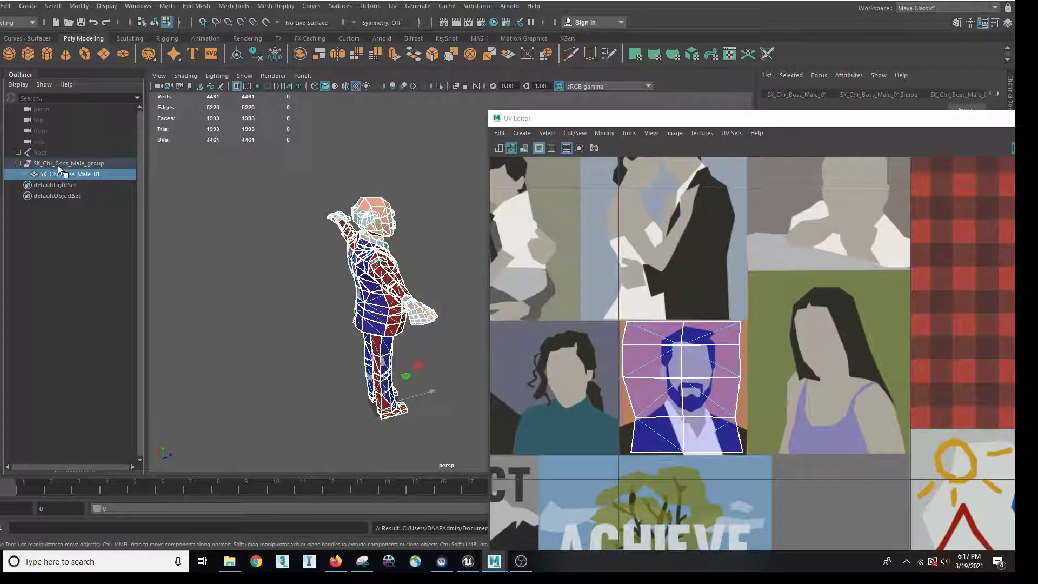
left_click(54, 164)
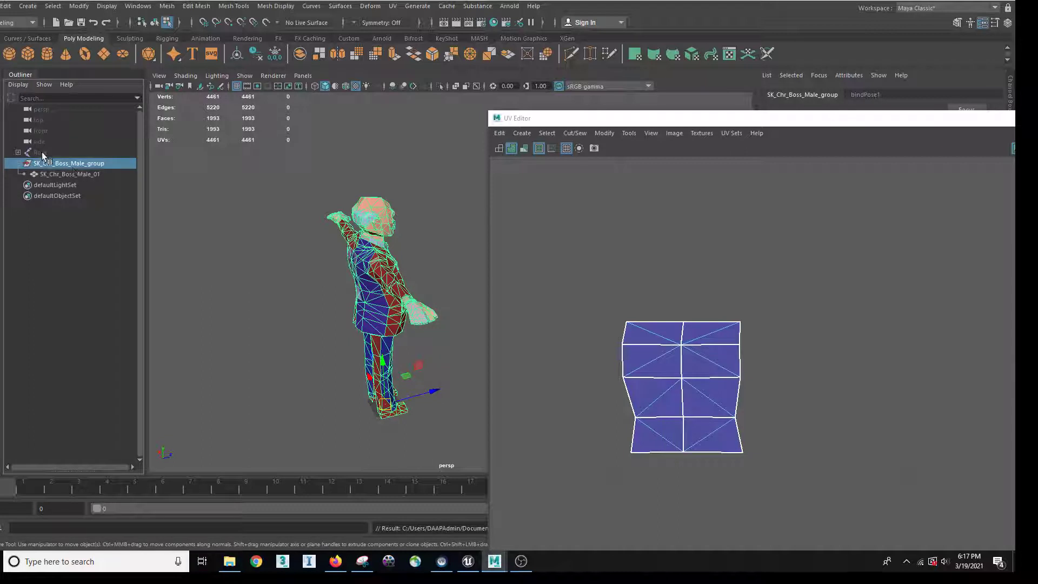
left_click(42, 152)
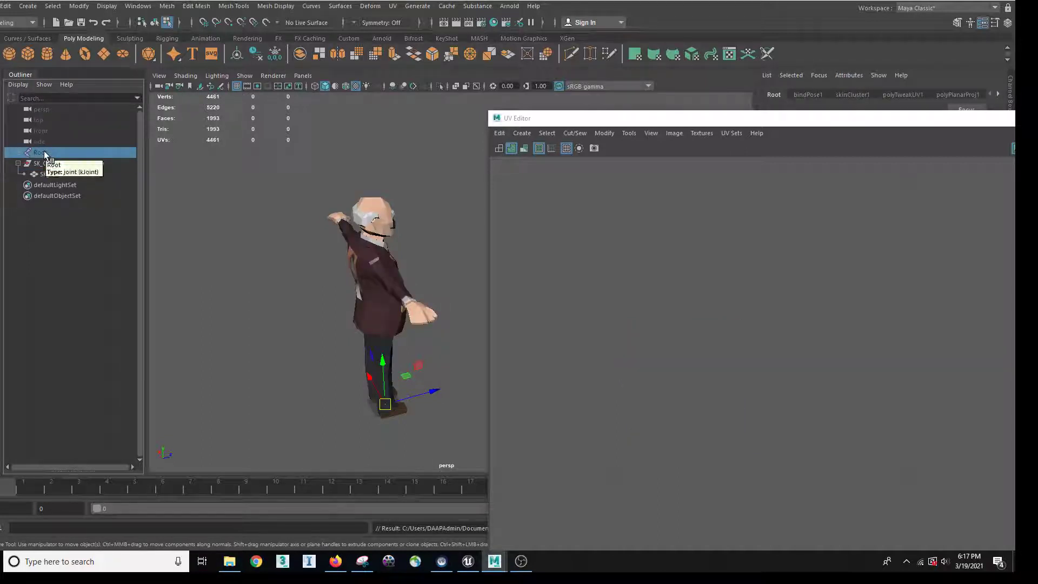
key("shift+h")
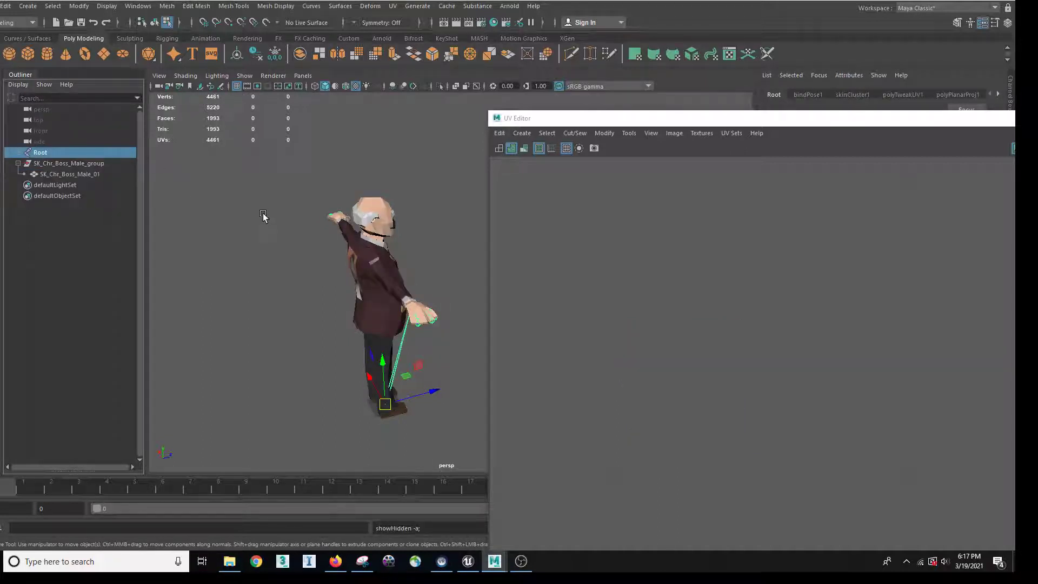
left_click(70, 174, "shift")
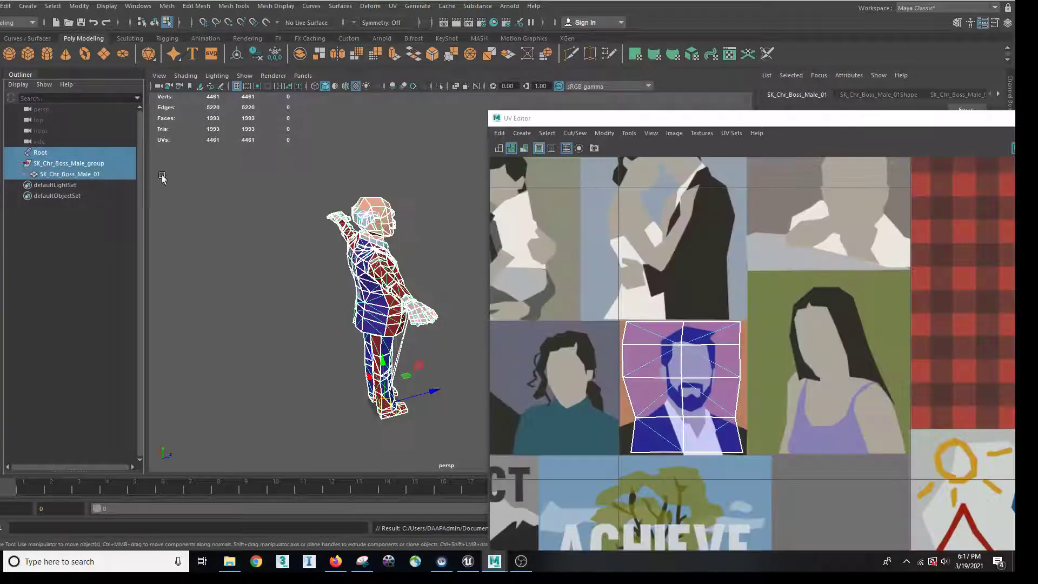
Step: Close the UV Editor and export the selected skeleton and character to the Desktop as an FBX file named gradpa_new2
left_click_drag(897, 124, 466, 143)
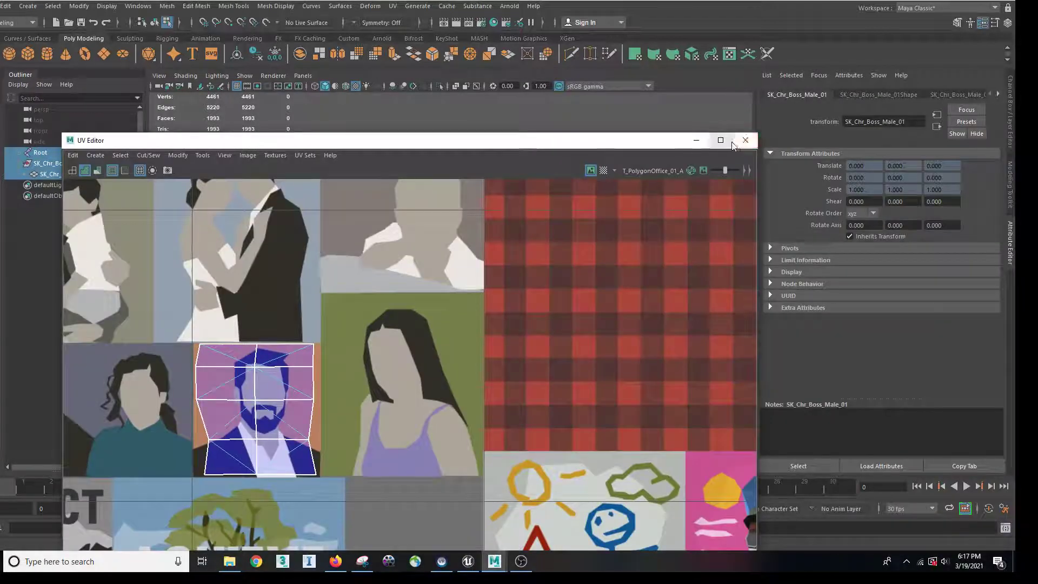
left_click(748, 139)
left_click(0, 6)
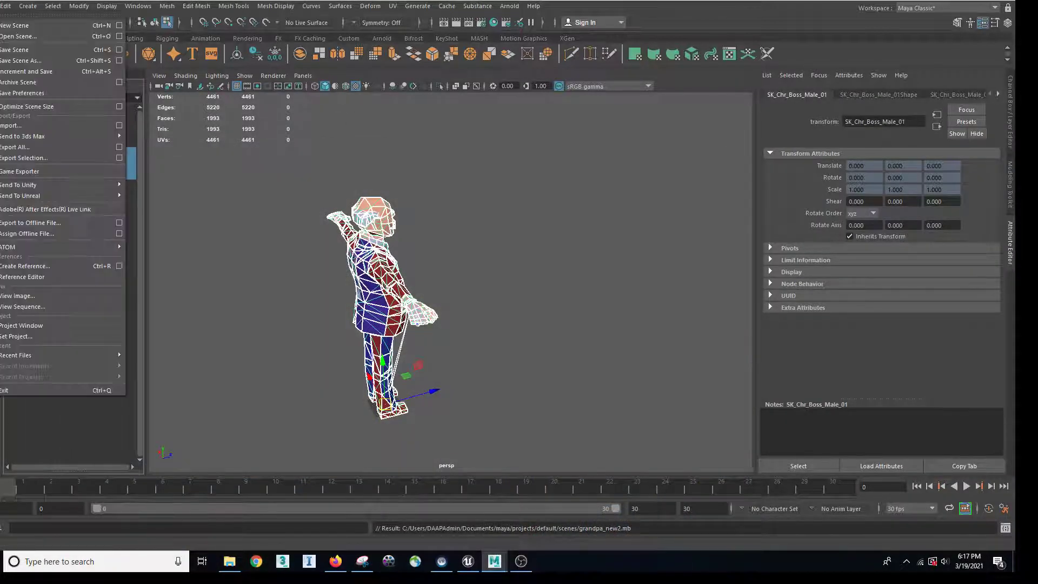
left_click(52, 158)
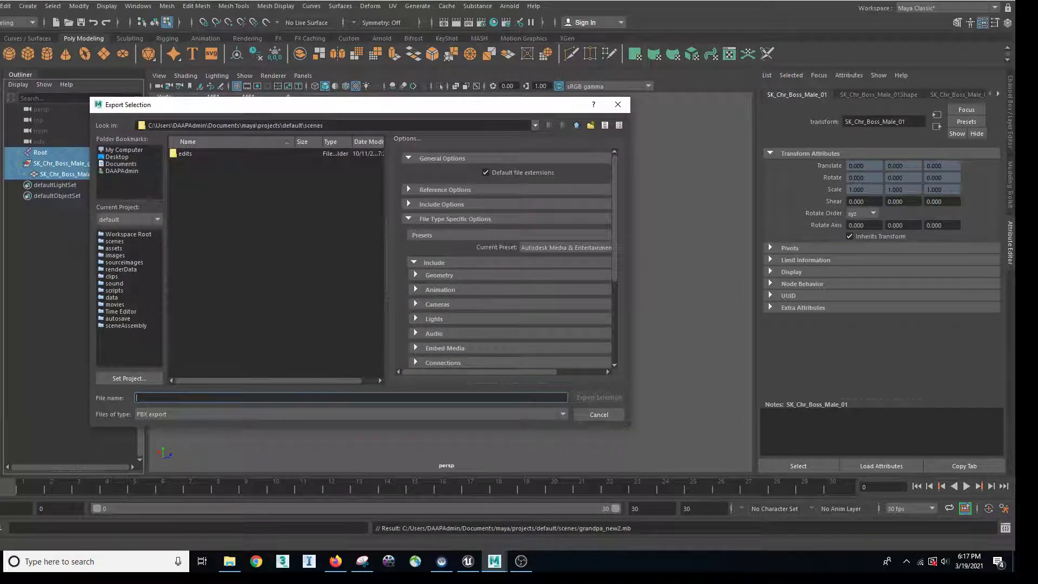
left_click(116, 157)
left_click(207, 197)
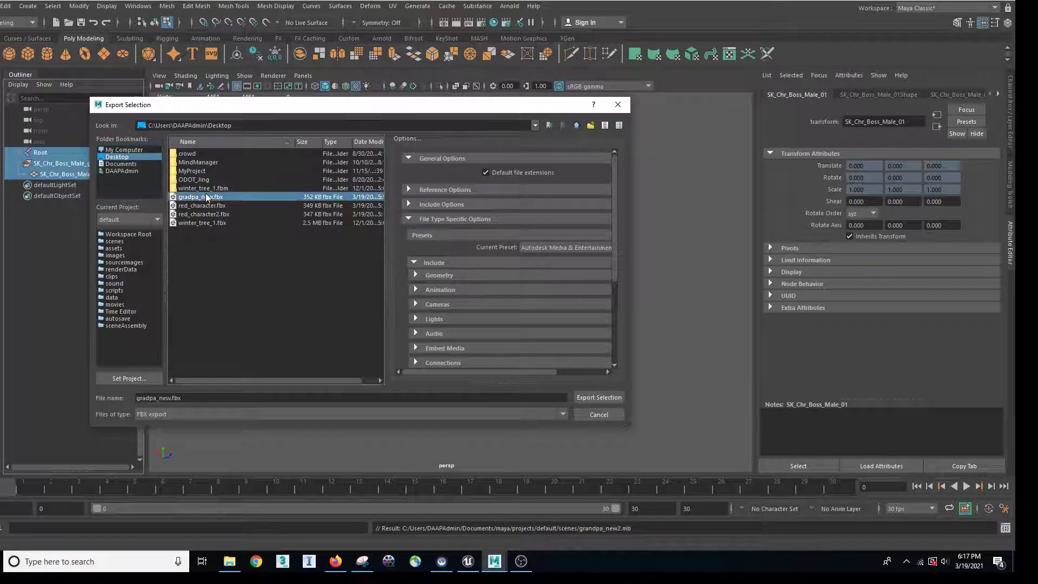
left_click(187, 398)
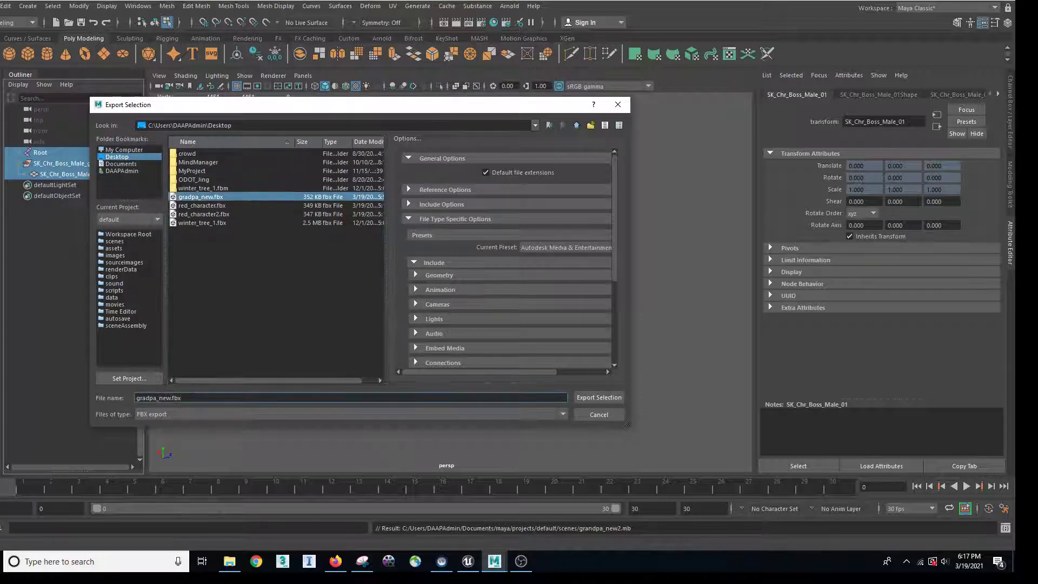
key("BackSpace")
key("BackSpace")
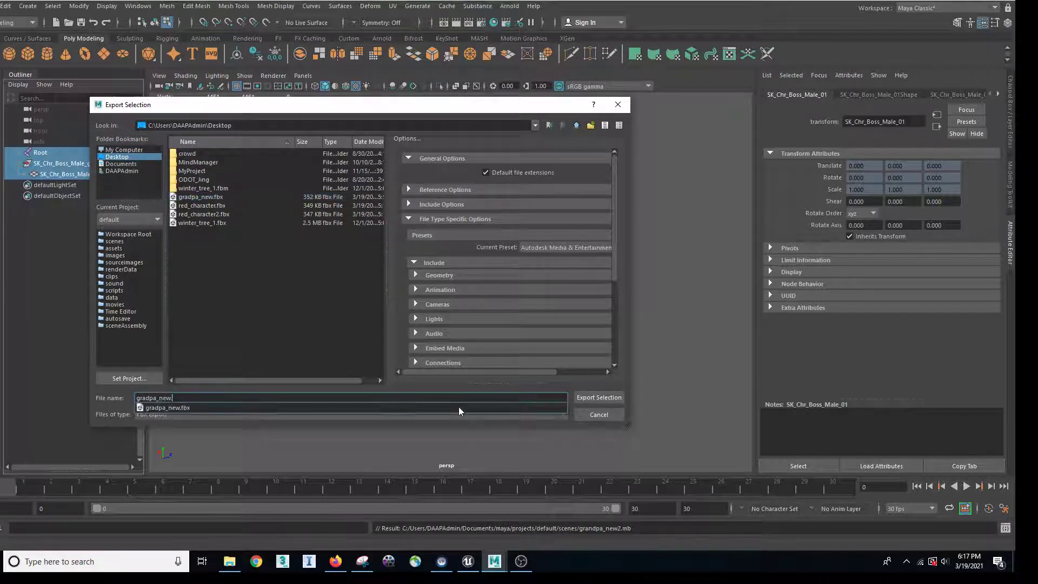
type("2")
key("Return")
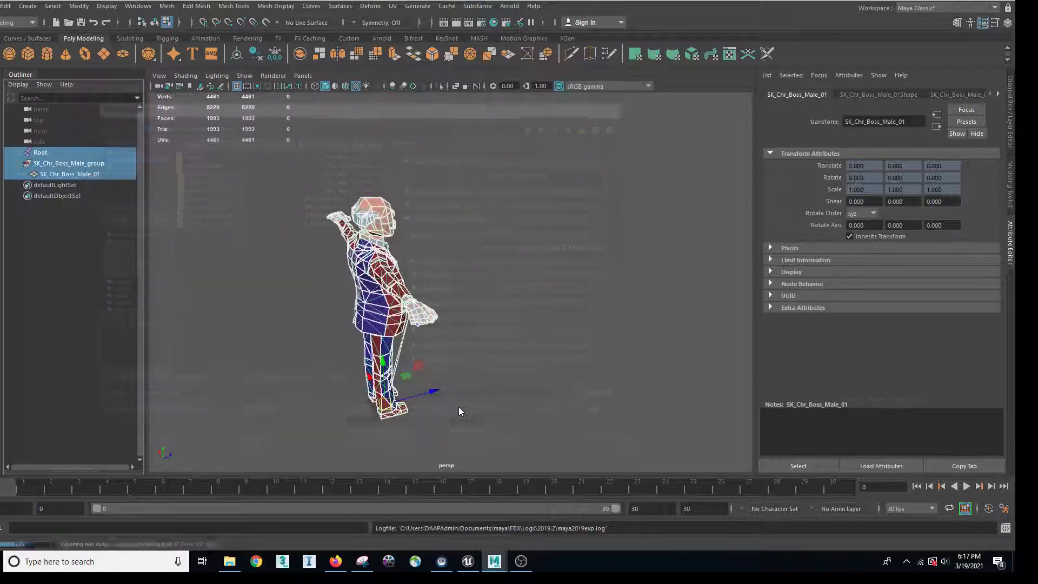
Step: Expand the Root hierarchy in the Outliner and examine the character's skeleton joints from spine to IK hands
left_click(530, 327)
left_click_drag(530, 327, 362, 301, "alt")
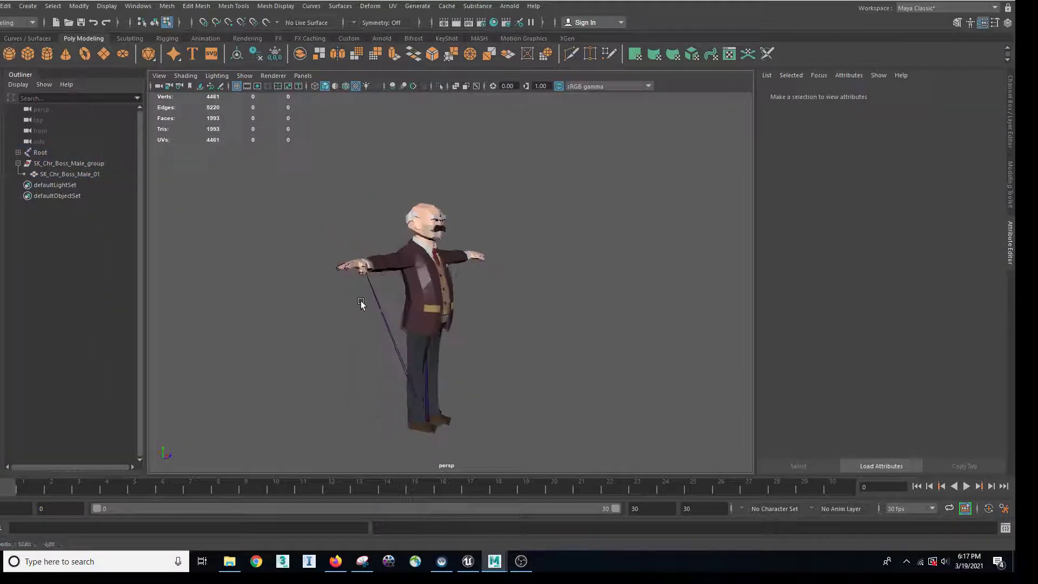
right_click_drag(361, 301, 420, 344, "alt")
left_click(421, 343)
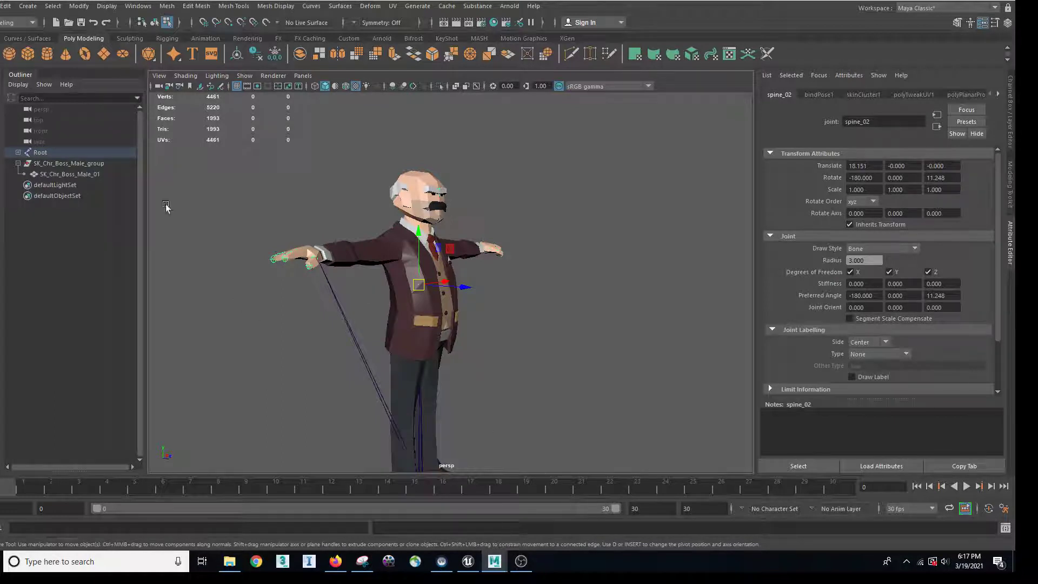
left_click(18, 153, "shift")
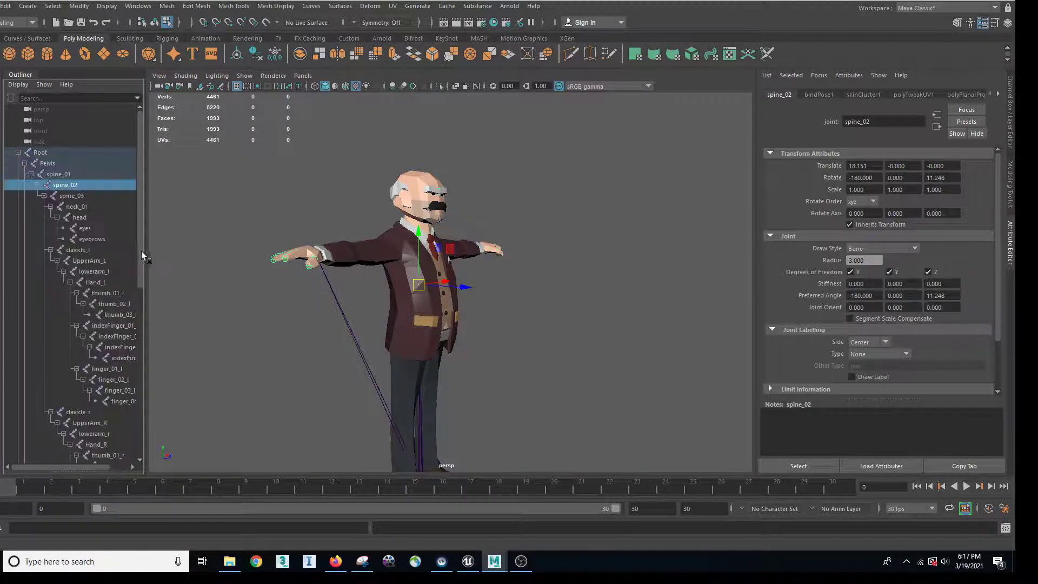
left_click_drag(141, 253, 140, 396)
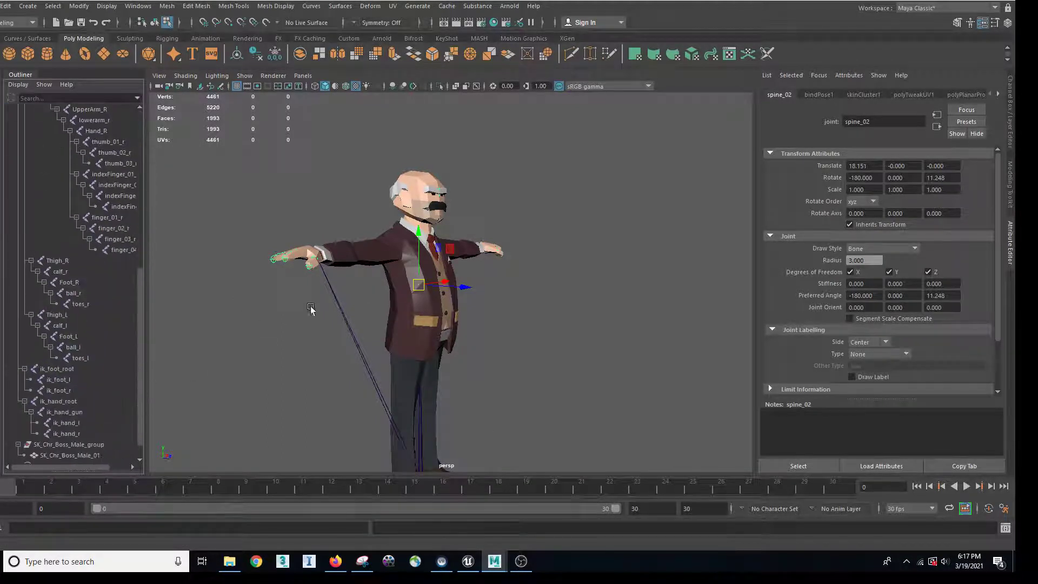
left_click(335, 296)
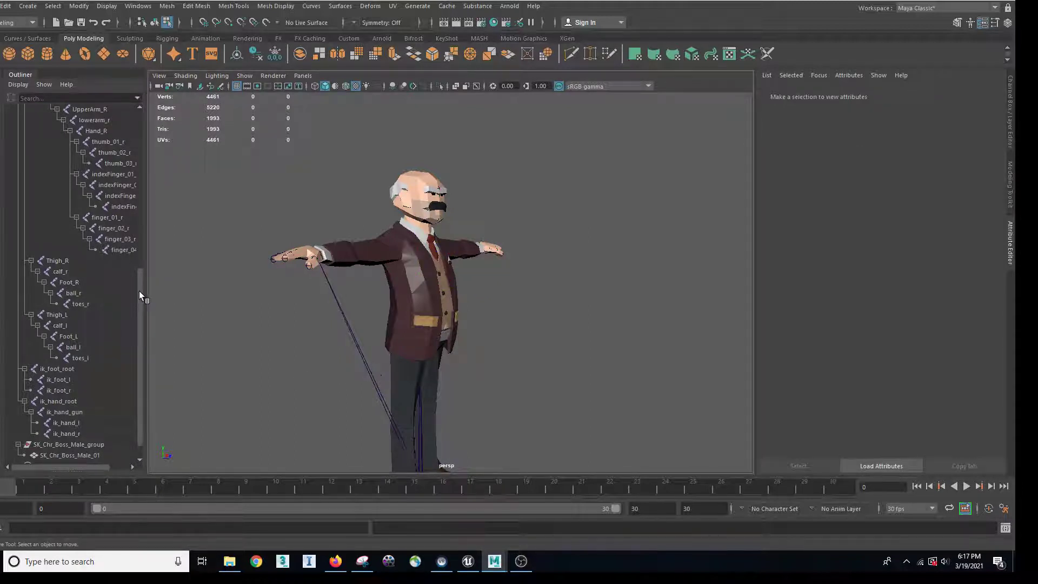
Step: Examine the IK joints in the Outliner, from ik_foot_root and its feet to ik_hand_gun and both IK hands
left_click_drag(139, 294, 139, 331)
left_click_drag(77, 410, 77, 374)
left_click(77, 361)
left_click(77, 349)
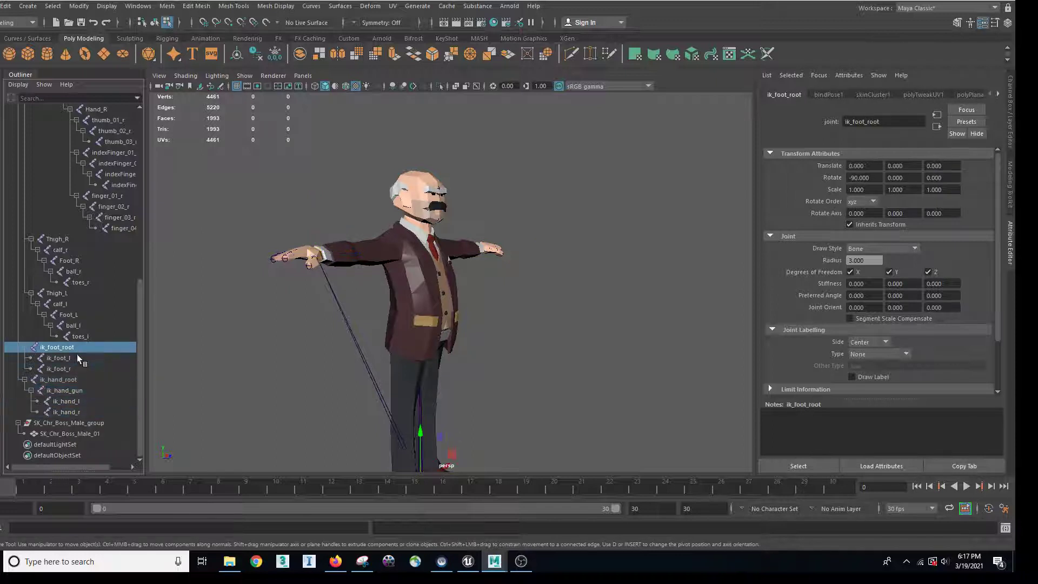
left_click(77, 368)
left_click(80, 390)
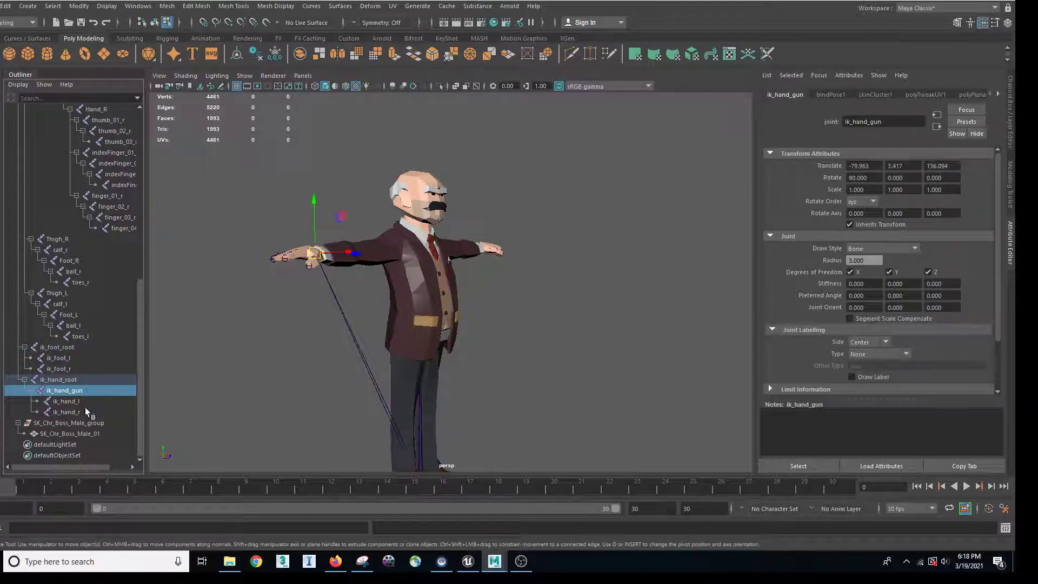
left_click(85, 410)
left_click(76, 400)
left_click(72, 389)
left_click(68, 369)
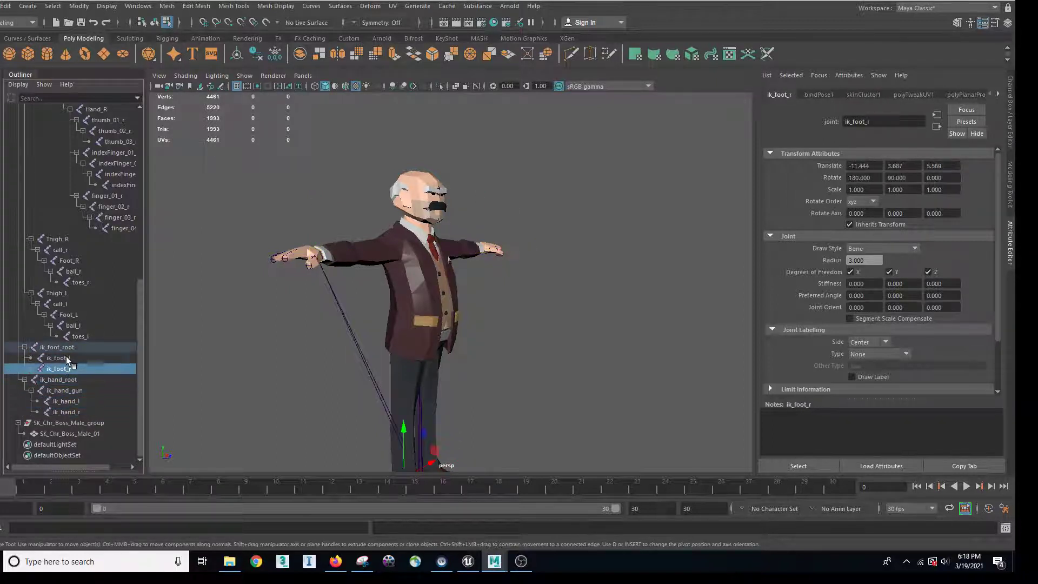
left_click(62, 357)
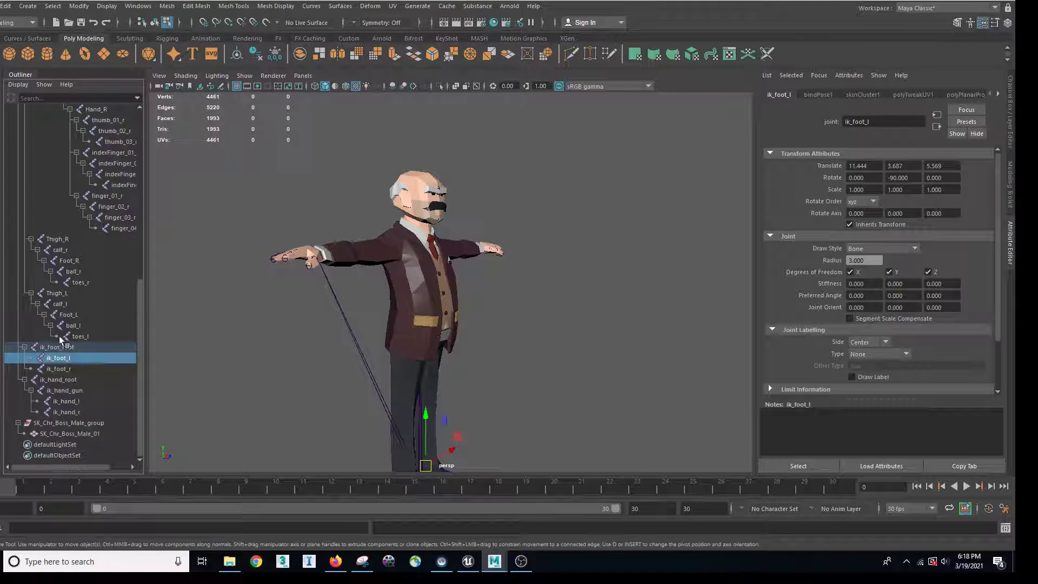
left_click(76, 411)
left_click(76, 400)
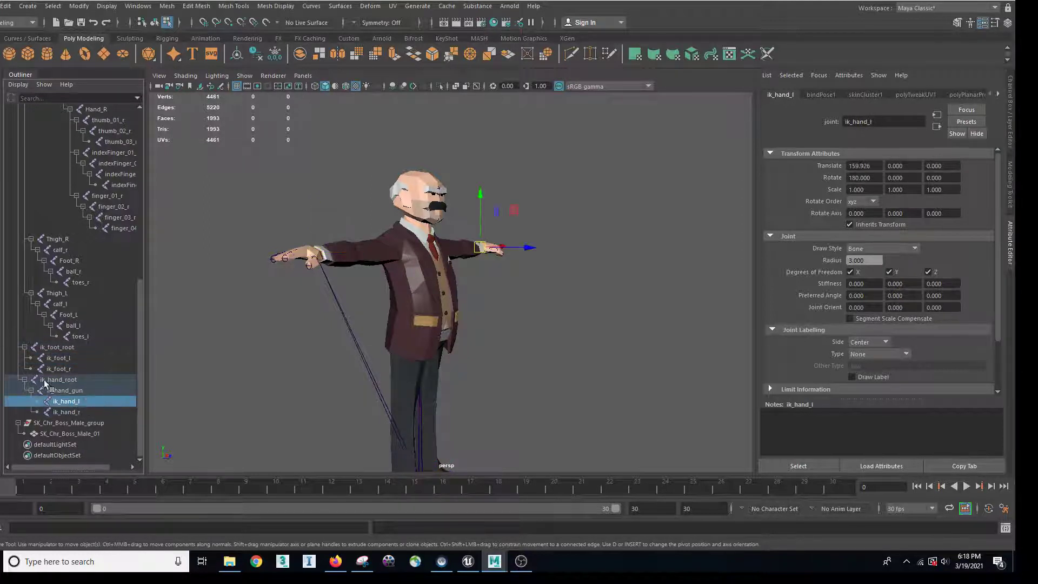
Step: Test-move the ik_hand_l joint downward and test-rotate the UpperArm_L joint, undoing each change
left_click_drag(481, 193, 481, 219)
key("ctrl+z")
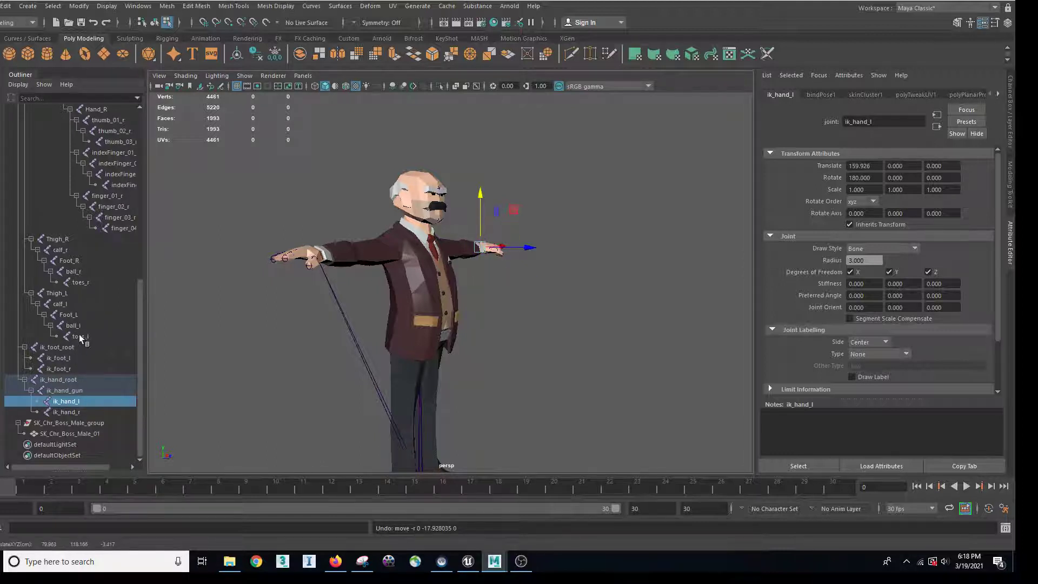
left_click_drag(140, 318, 147, 168)
left_click(81, 217)
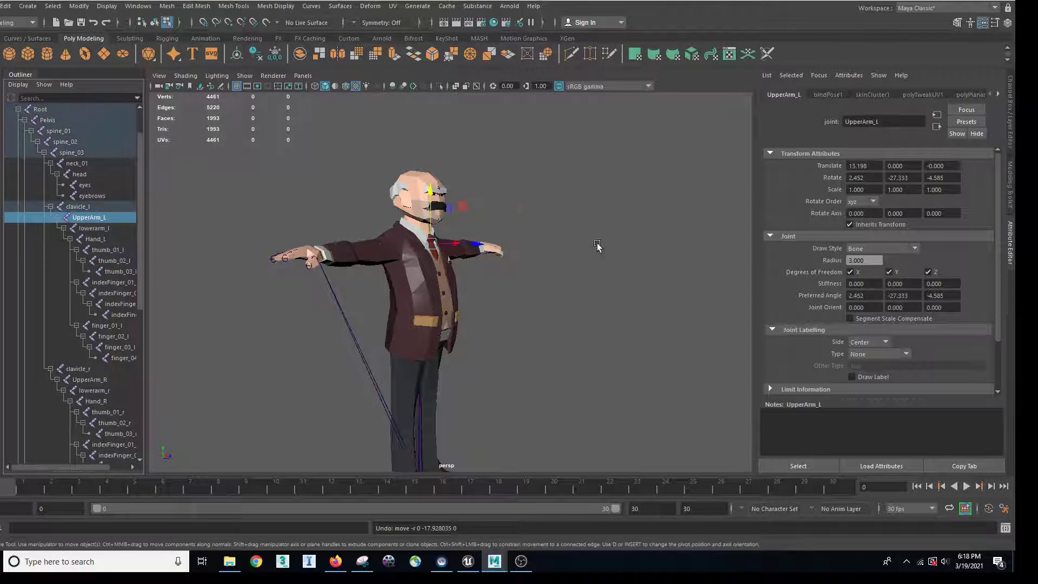
left_click_drag(597, 246, 521, 265, "alt")
key("e")
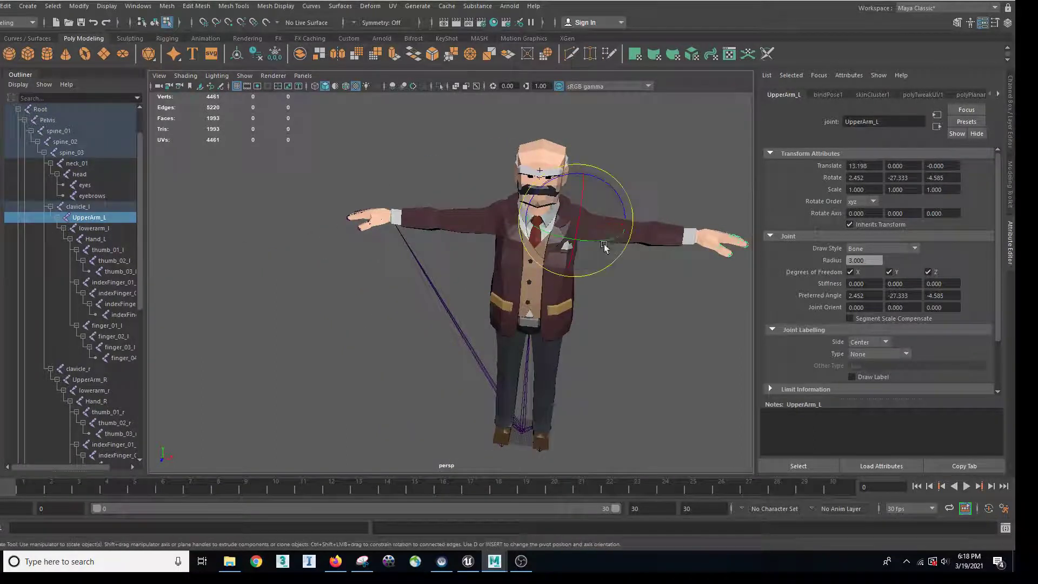
mouse_move(613, 192)
left_mouse_down()
mouse_move(615, 204)
mouse_move(605, 174)
mouse_move(608, 196)
left_mouse_up()
key("ctrl+z")
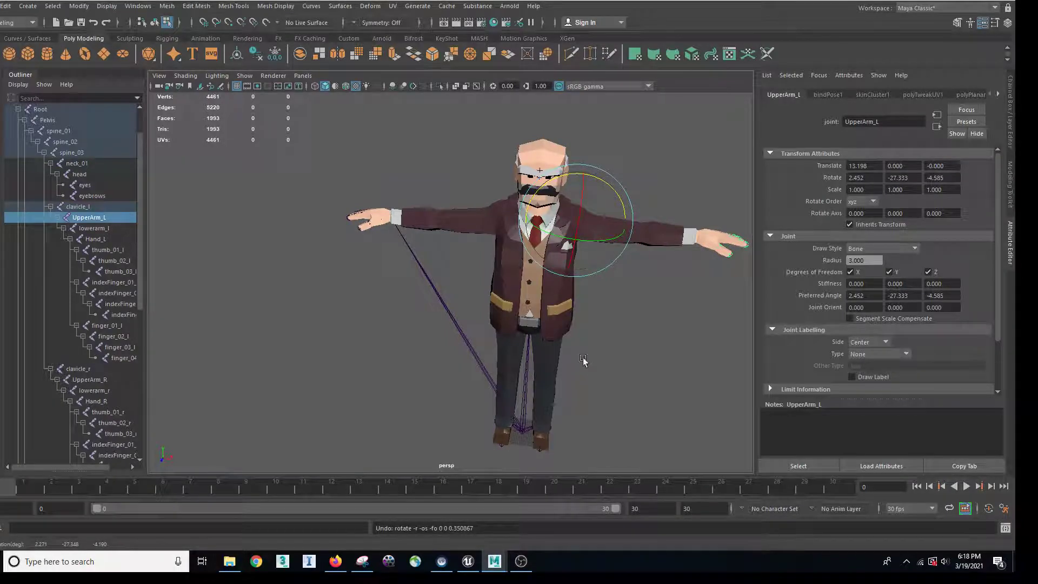
Step: Switch to Unreal Editor, open the untitled_asset content folder and start importing the gradpa_new2 FBX file from the Desktop
key("alt+Tab")
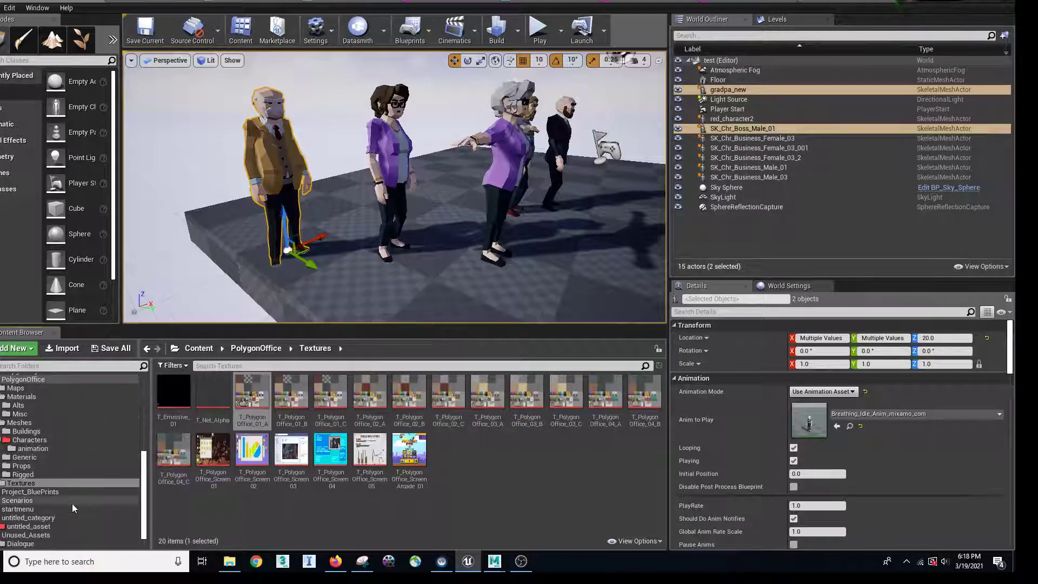
left_click(34, 526)
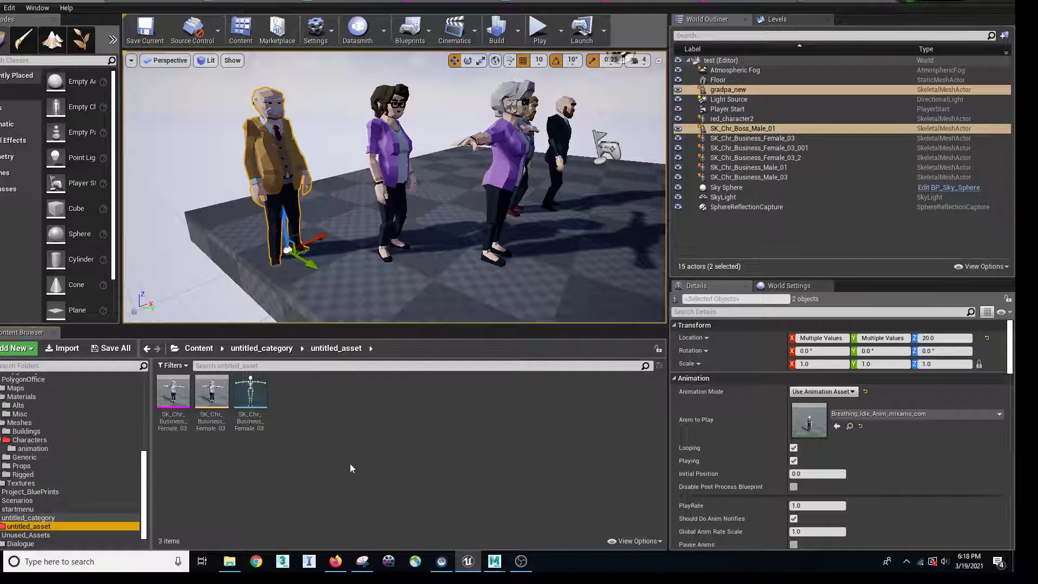
right_click(333, 426)
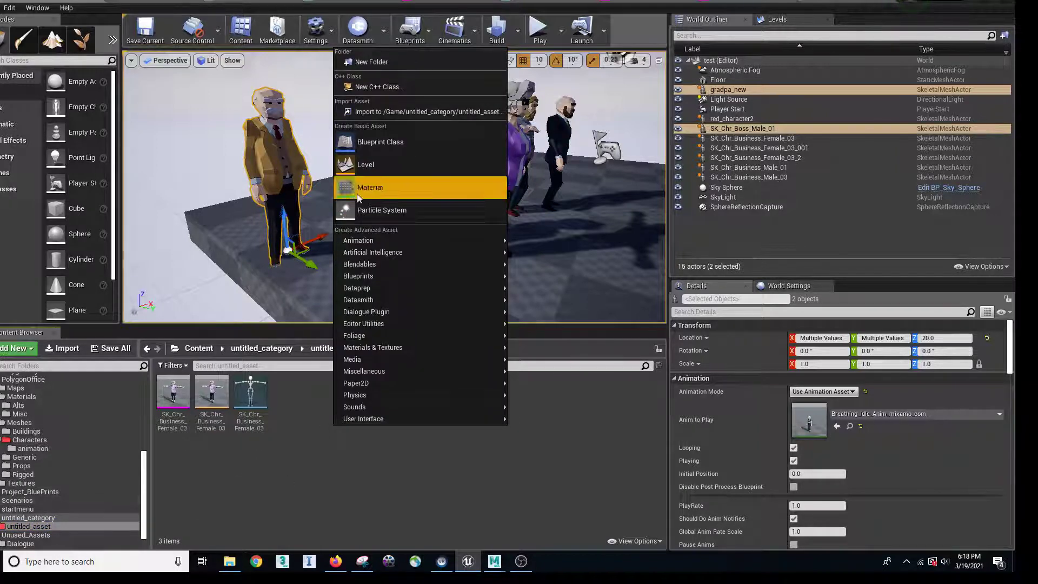
mouse_move(373, 240)
left_click_drag(1014, 162, 624, 134)
left_click(541, 256)
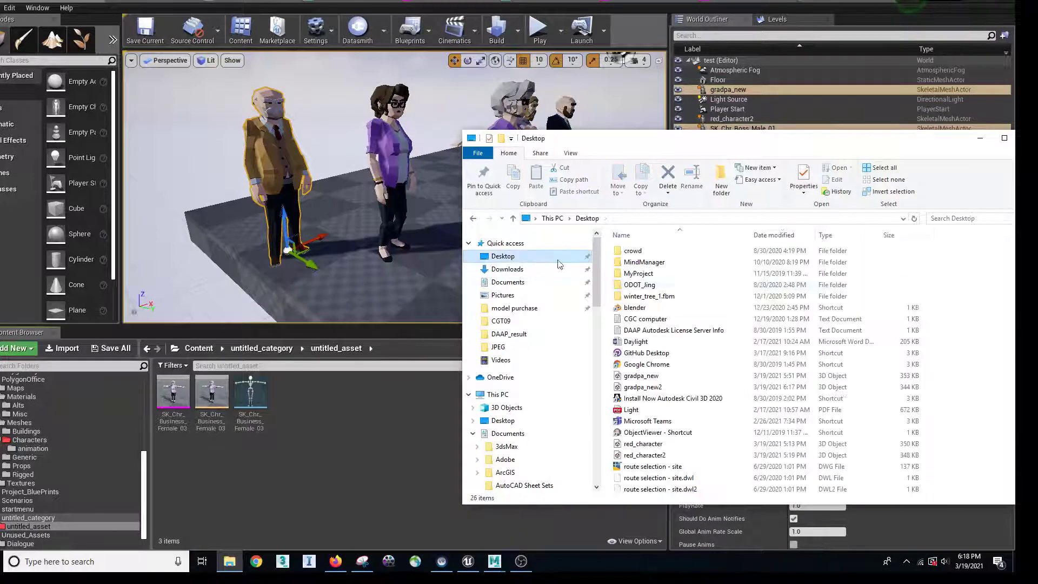
left_click(653, 387)
left_click_drag(653, 387, 285, 449)
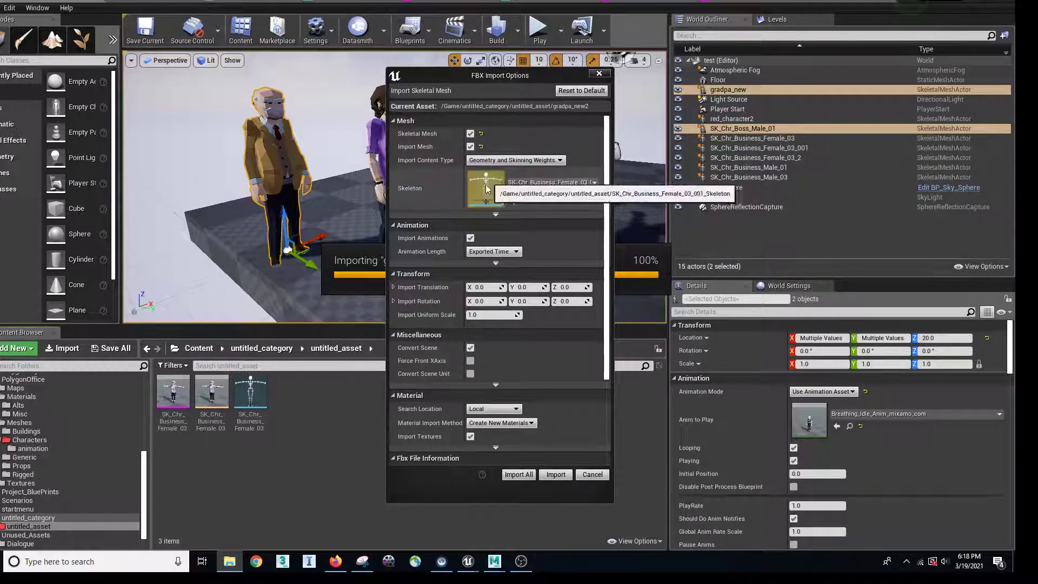
Step: Assign SK_Chr_Boss_Female_01_Skeleton as the import skeleton, import everything from the FBX and close the message log
left_click(538, 184)
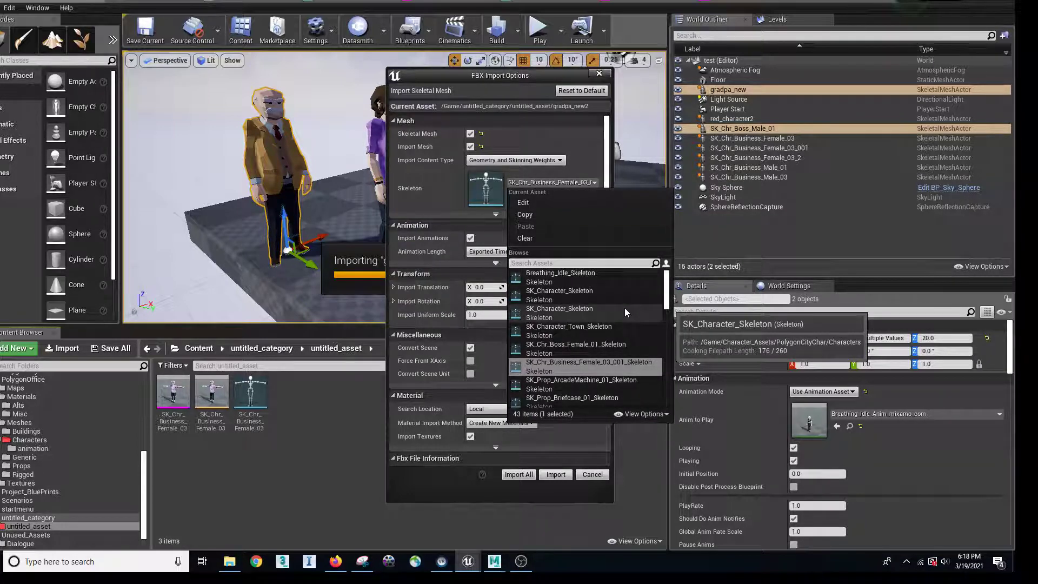
left_click(574, 346)
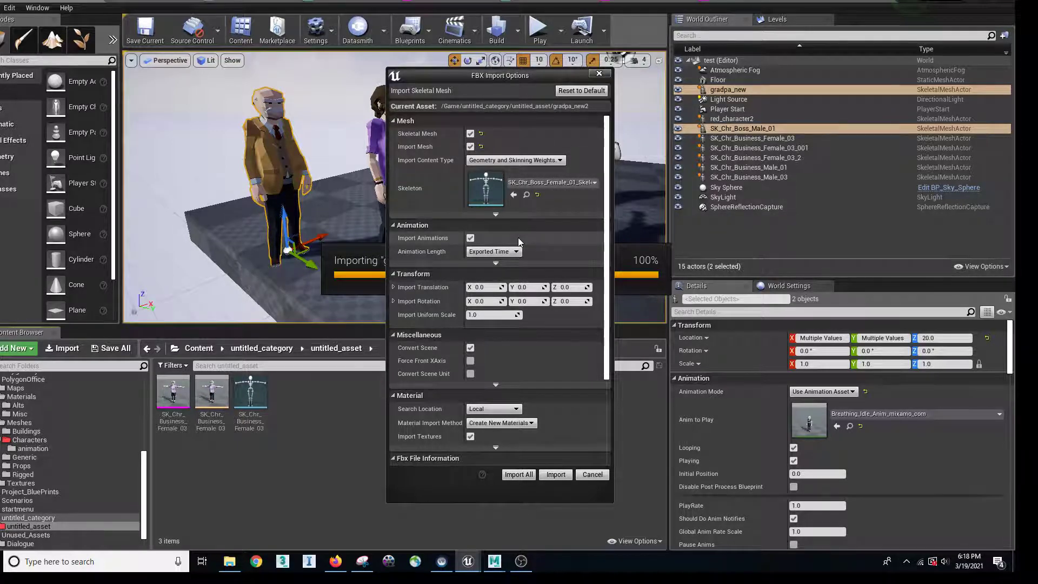
left_click(518, 475)
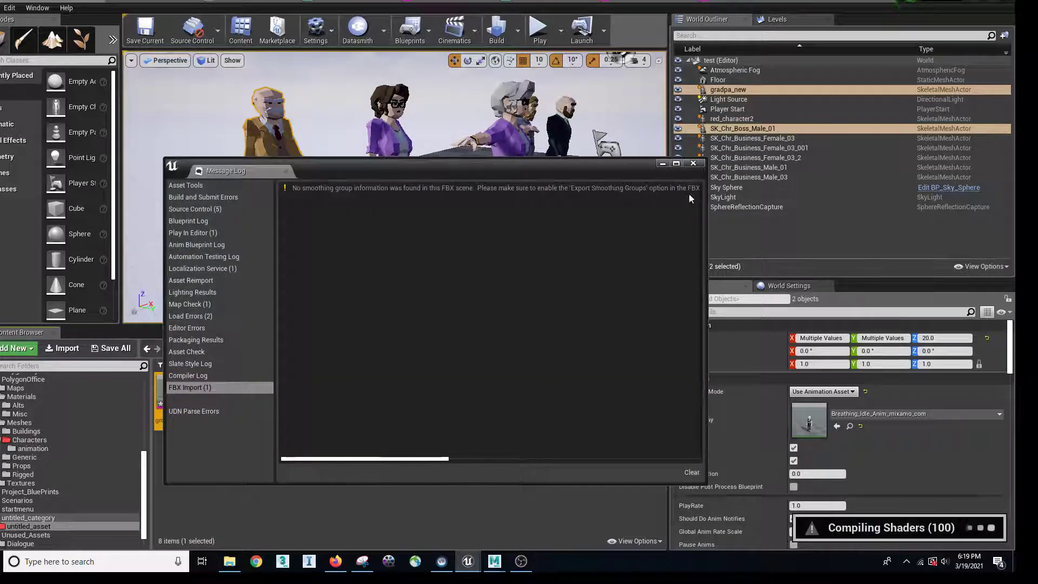
left_click(693, 164)
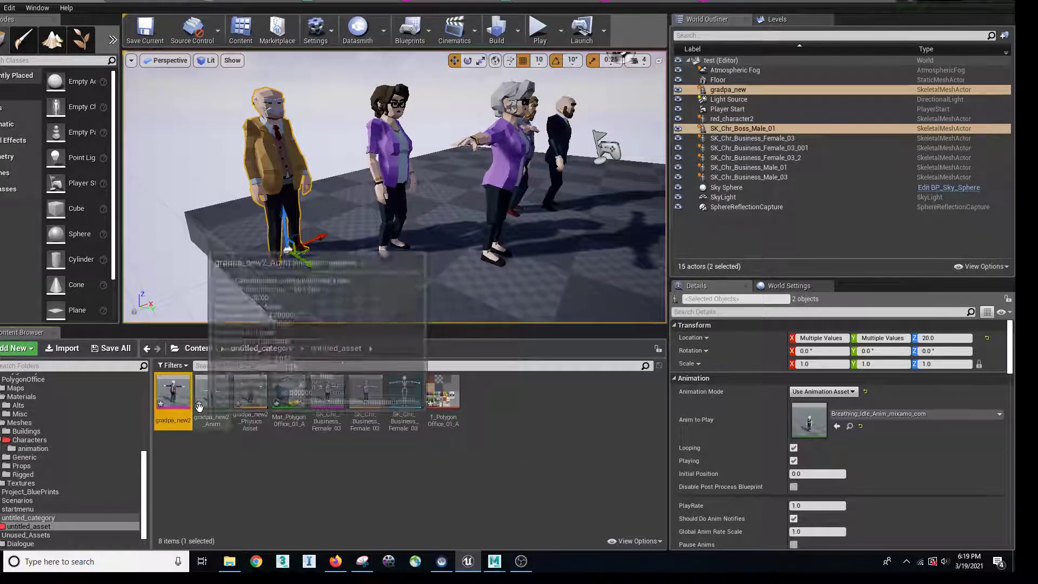
left_click(278, 457)
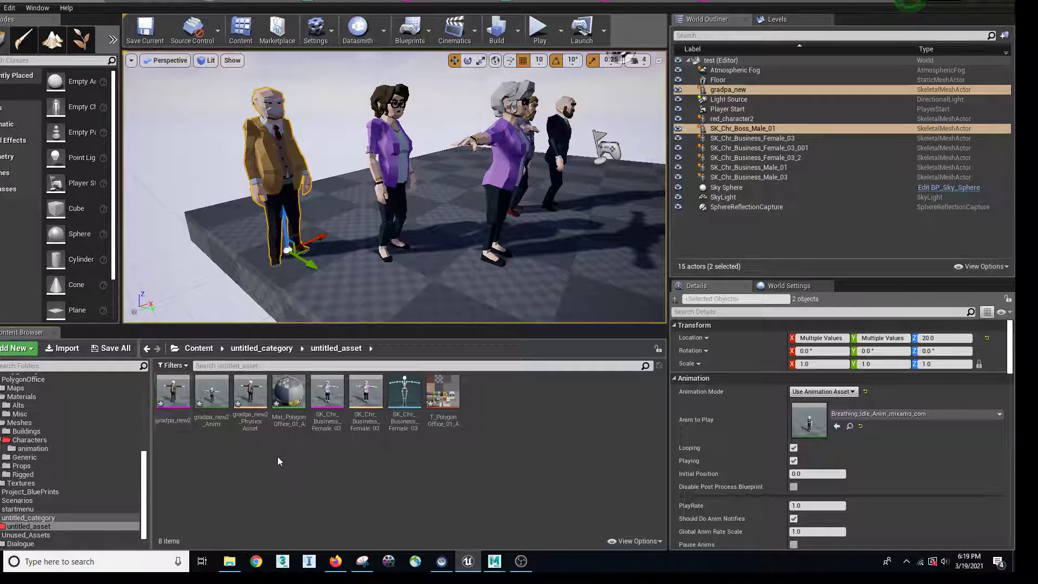
Step: Inspect the imported gradpa_new2 skeletal mesh and its Root joint in the mesh editor, and return to the level
double_click(173, 394)
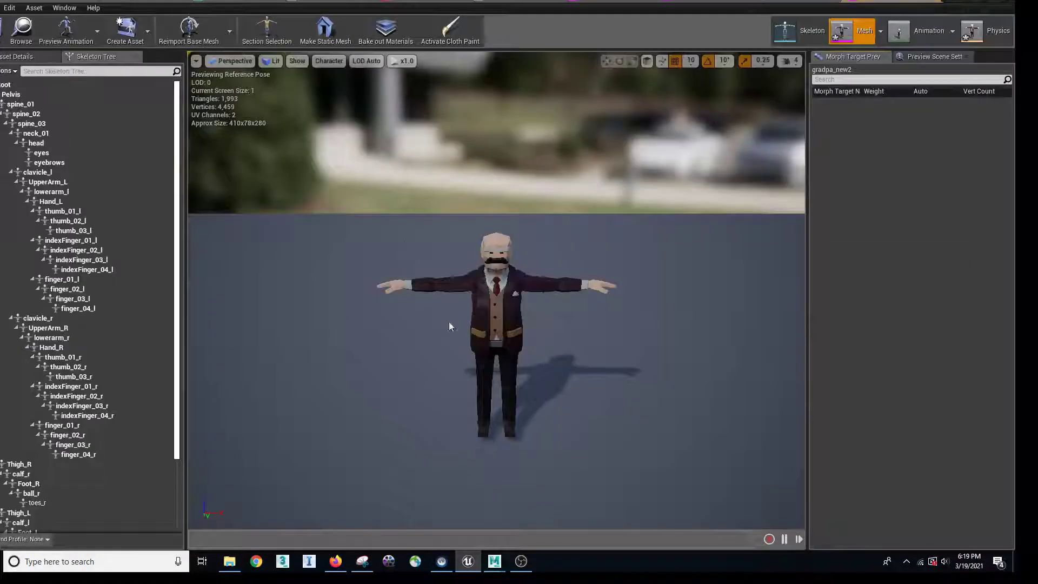
left_click(5, 84)
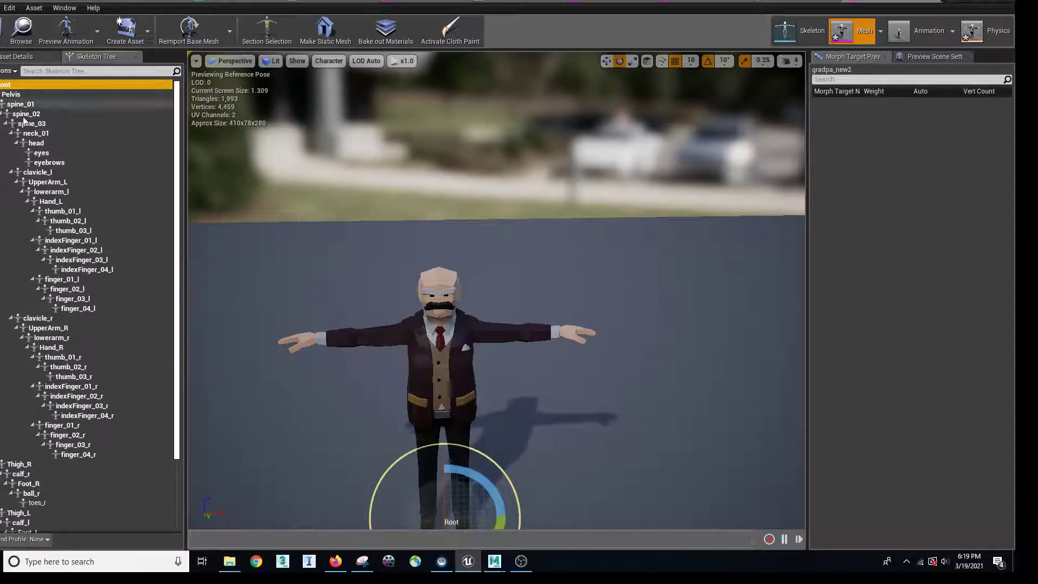
left_click(57, 1)
Step: Place gradpa_new2 in the level in front of the other characters and set its animation mode to Use Animation Asset
left_click_drag(179, 386, 446, 304)
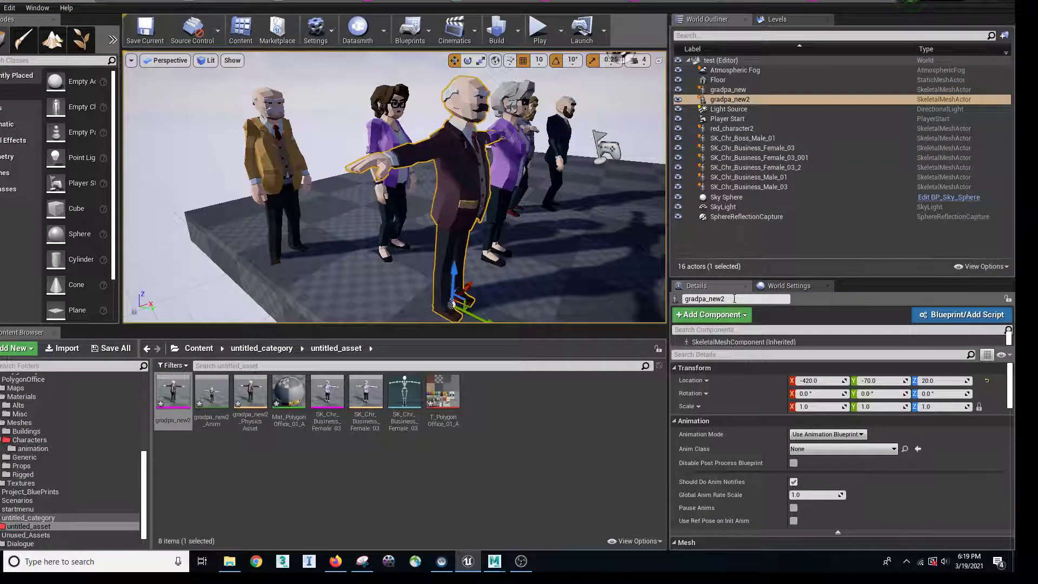
scroll(804, 369, "down", 1)
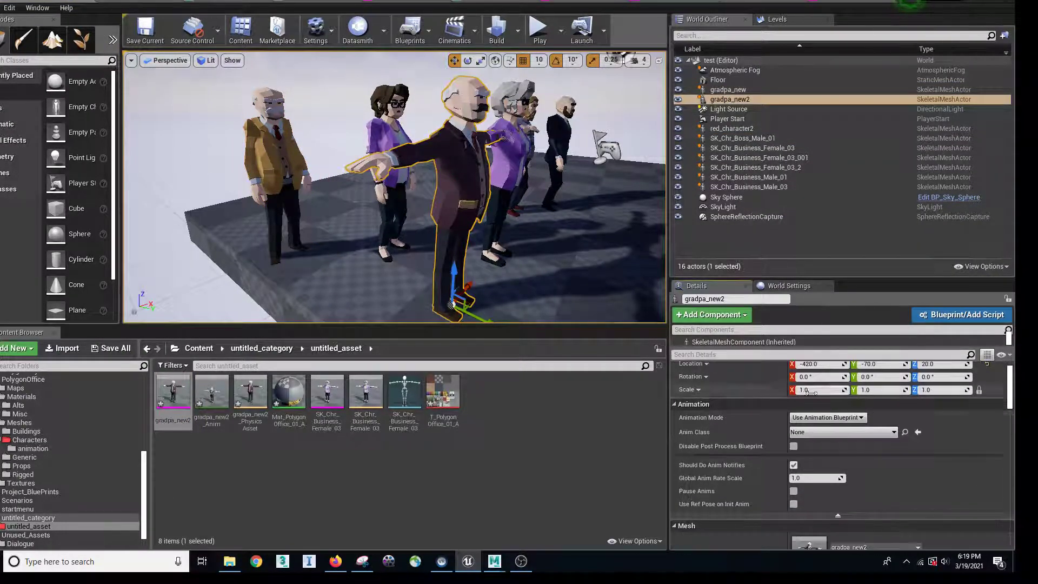
left_click(826, 418)
left_click(817, 434)
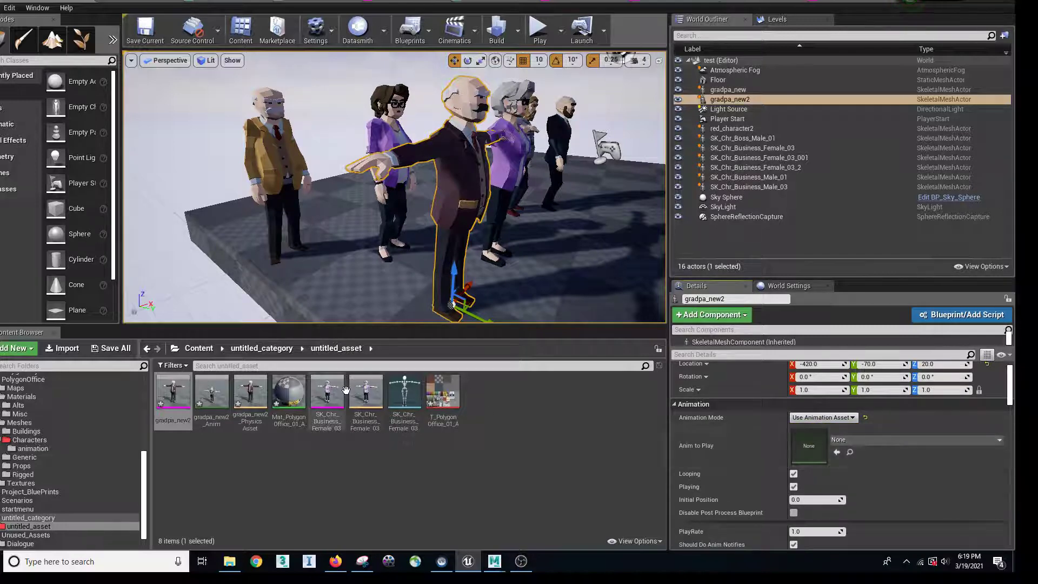
Step: Locate the Breathing_Idle_Anim_mixamo_com asset through SK_Chr_Boss_Male_01 and assign it as the animation of gradpa_new2
left_click(507, 159)
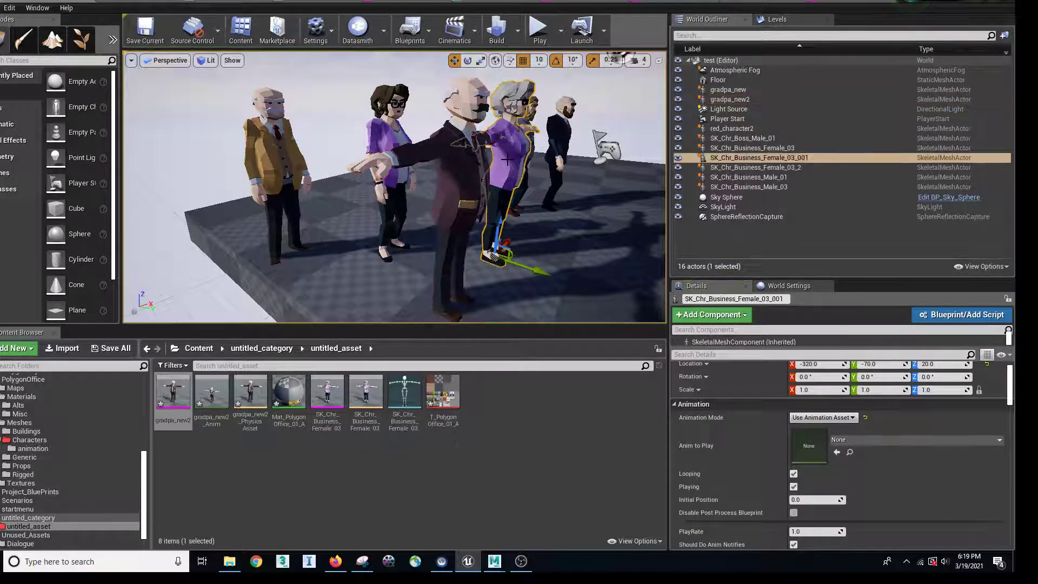
right_click(269, 151)
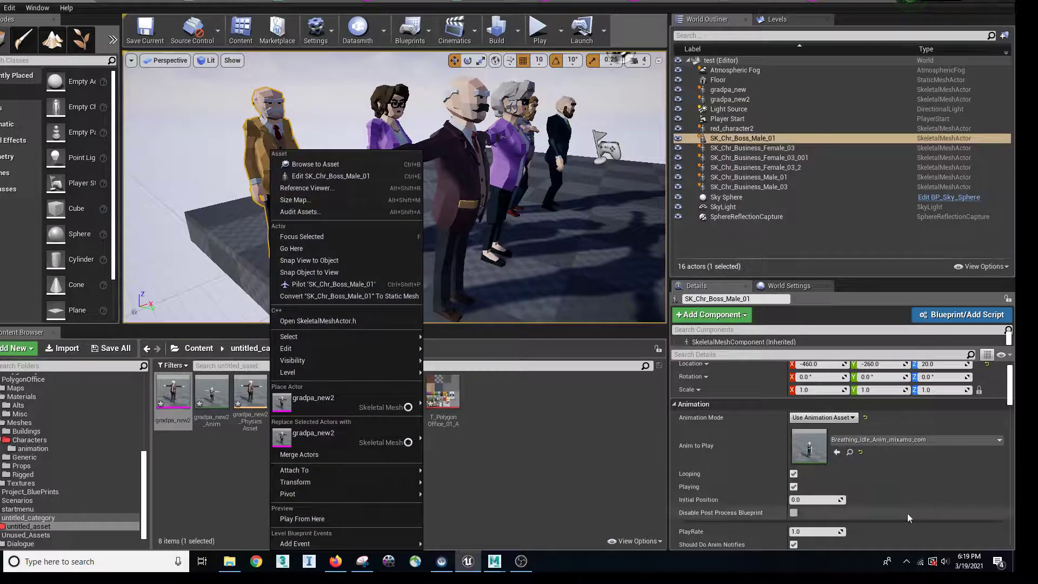
left_click(873, 440)
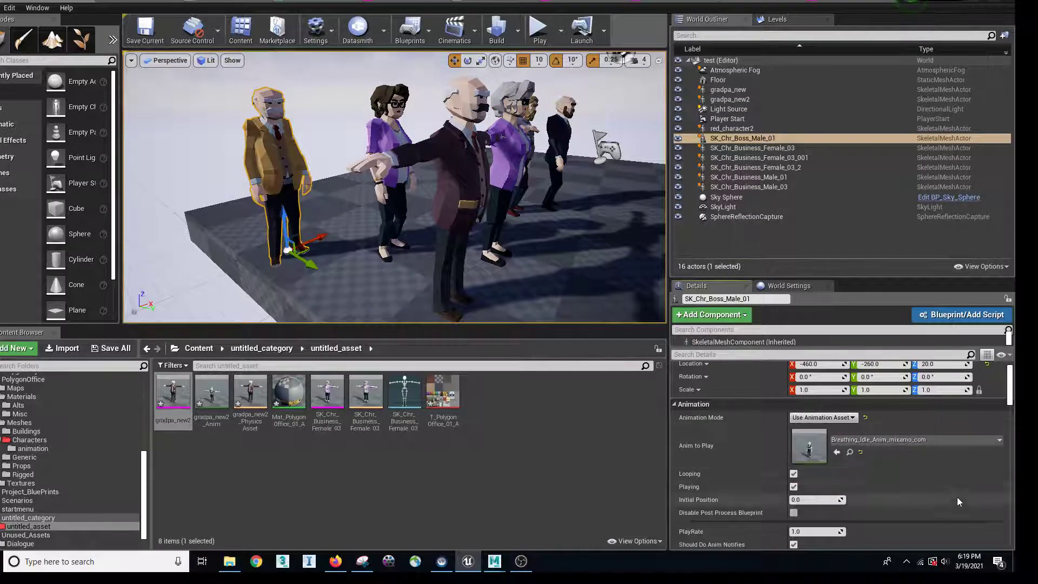
left_click(849, 452)
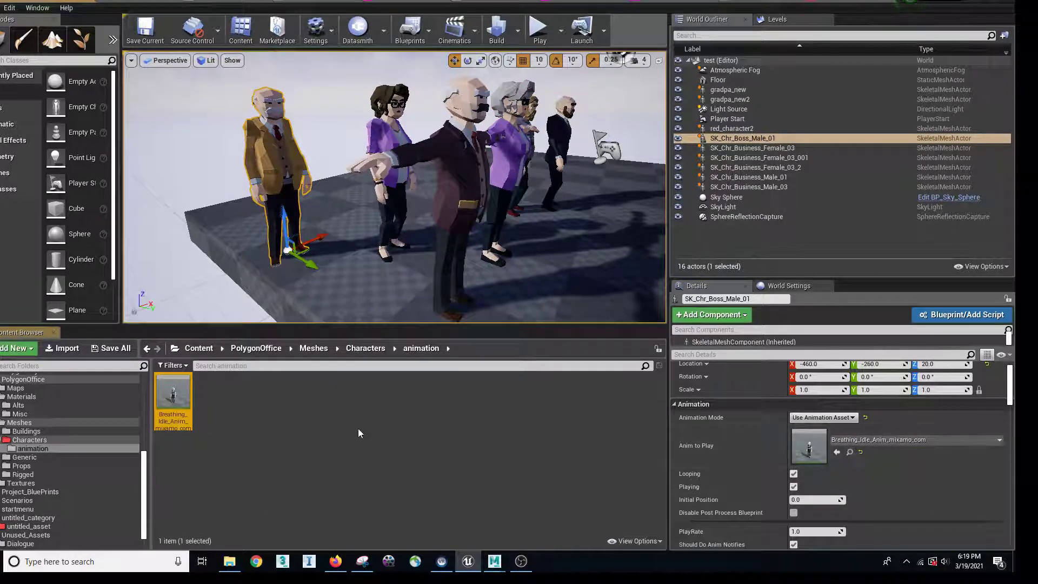
left_click(453, 185)
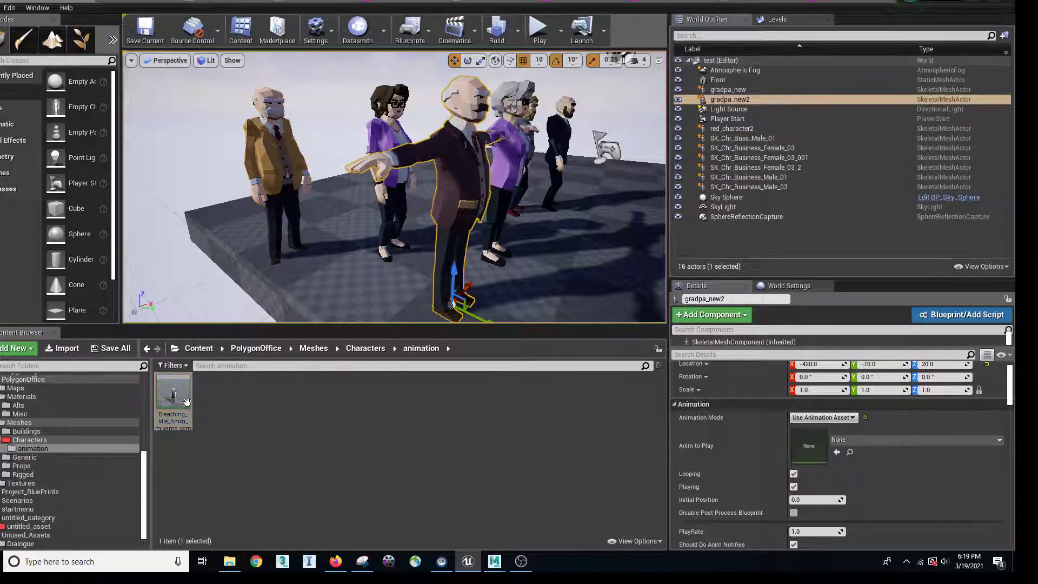
left_click_drag(187, 401, 813, 440)
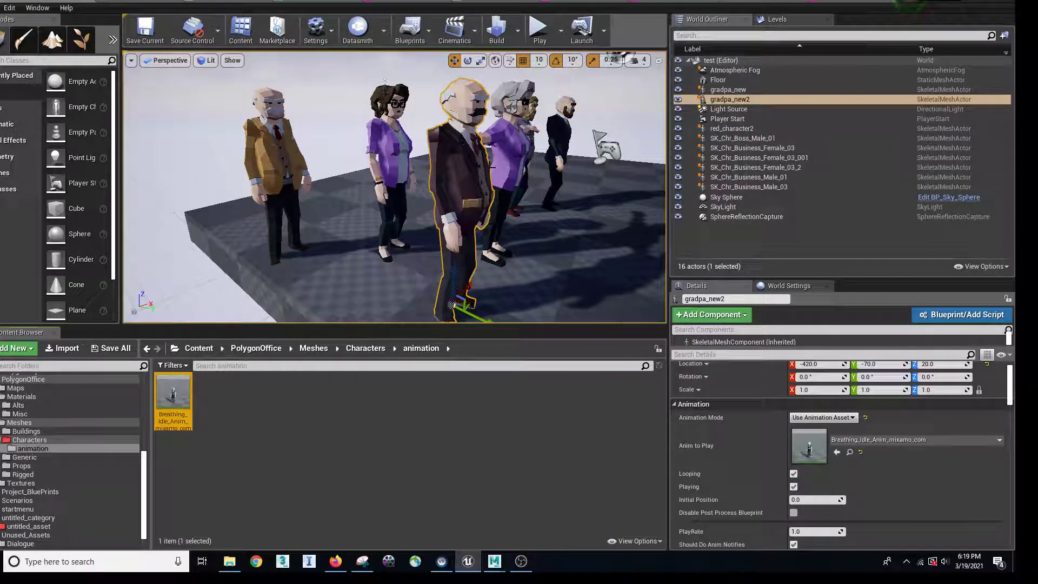
Step: Play the level and fly around gradpa_new2 to check its idle animation and the portrait on the coat's back
left_click(539, 28)
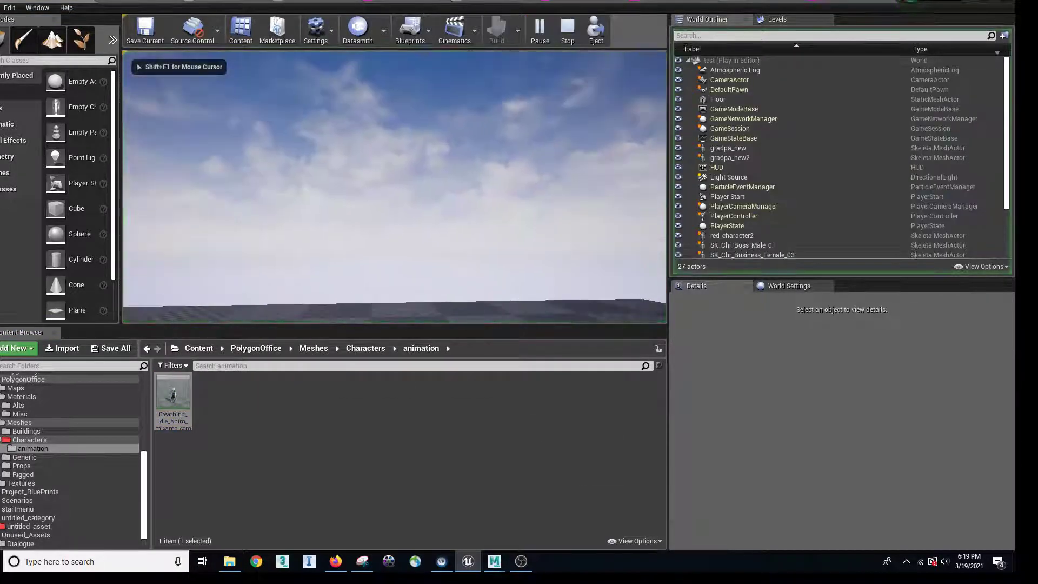
key("a")
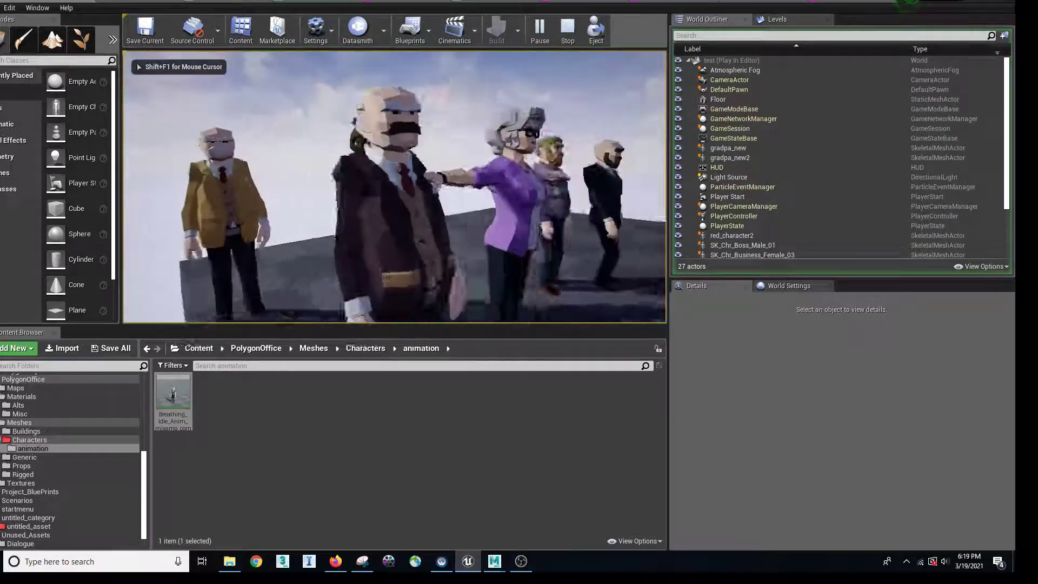
key("a")
key("d")
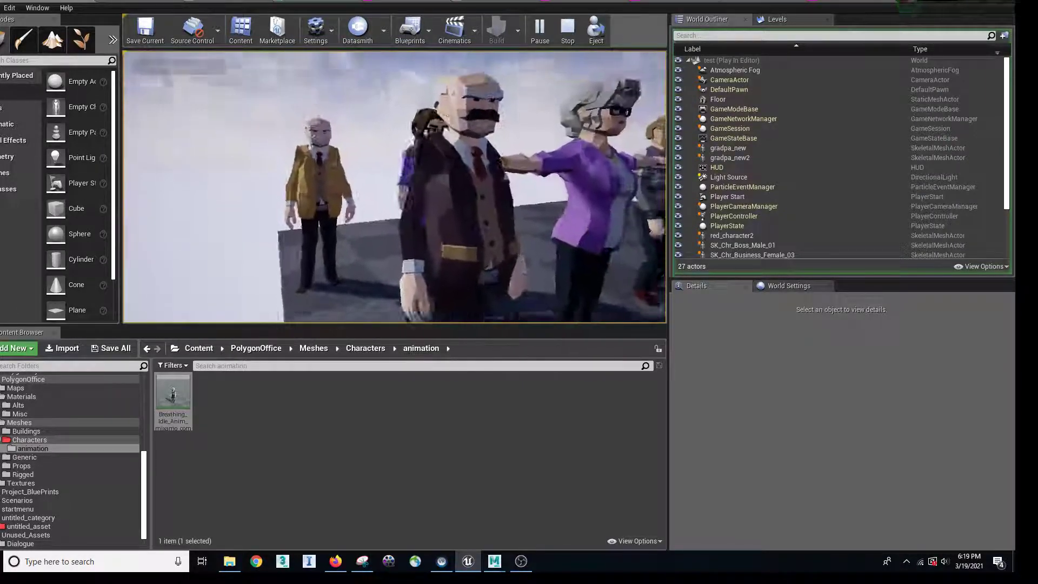
key("d")
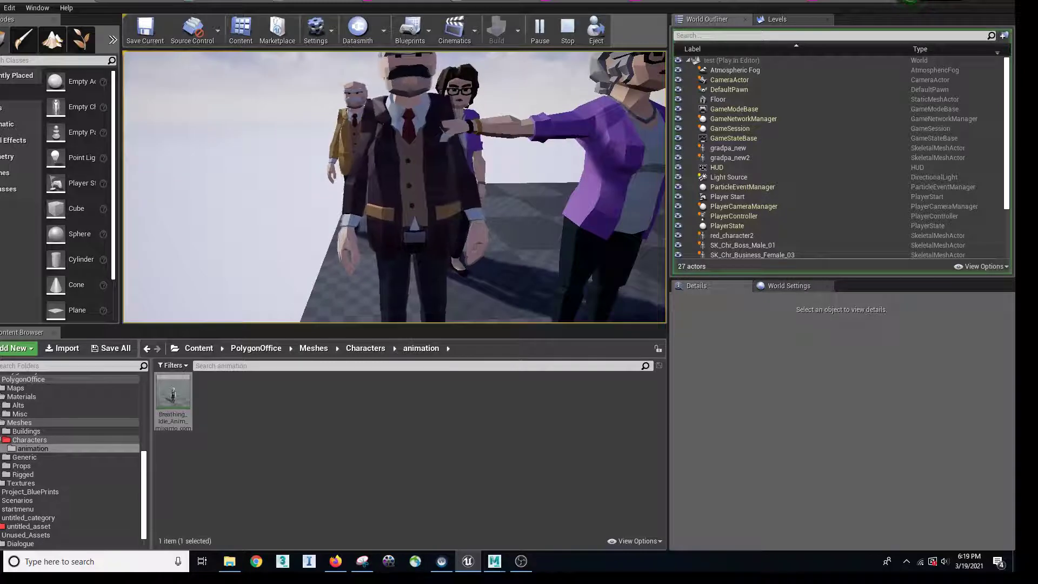
key("a")
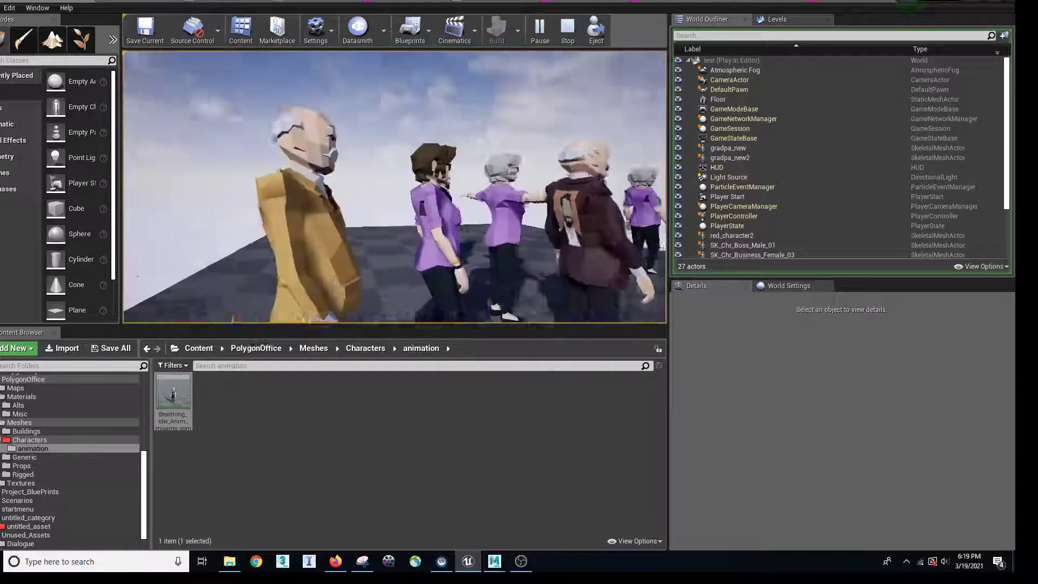
Step: Fly around gradpa_new2 in the running level to examine the coat's back and the character's front and sides
key("w")
key("a")
key("d")
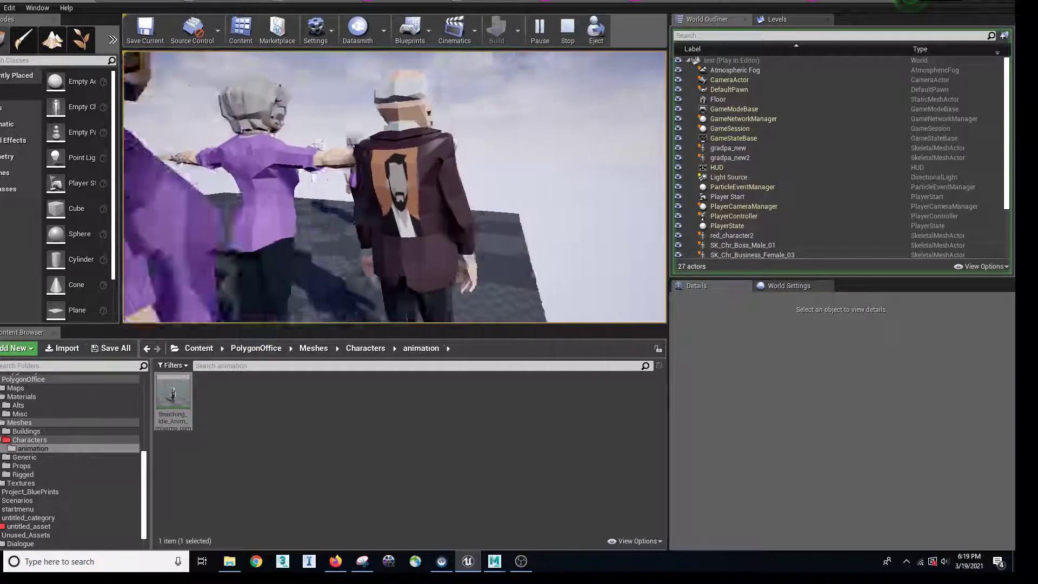
key("w")
key("d")
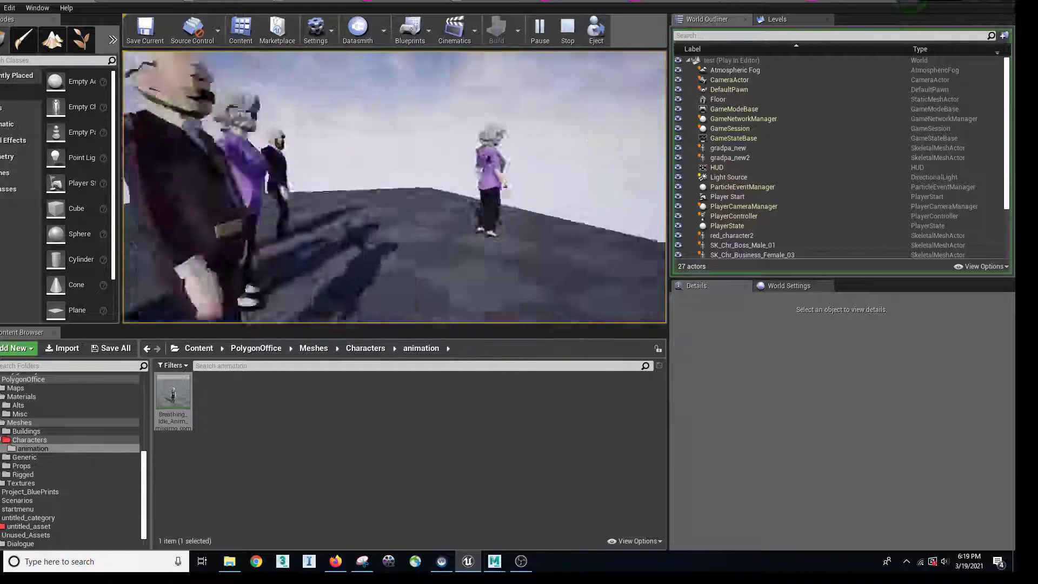
key("d")
key("w")
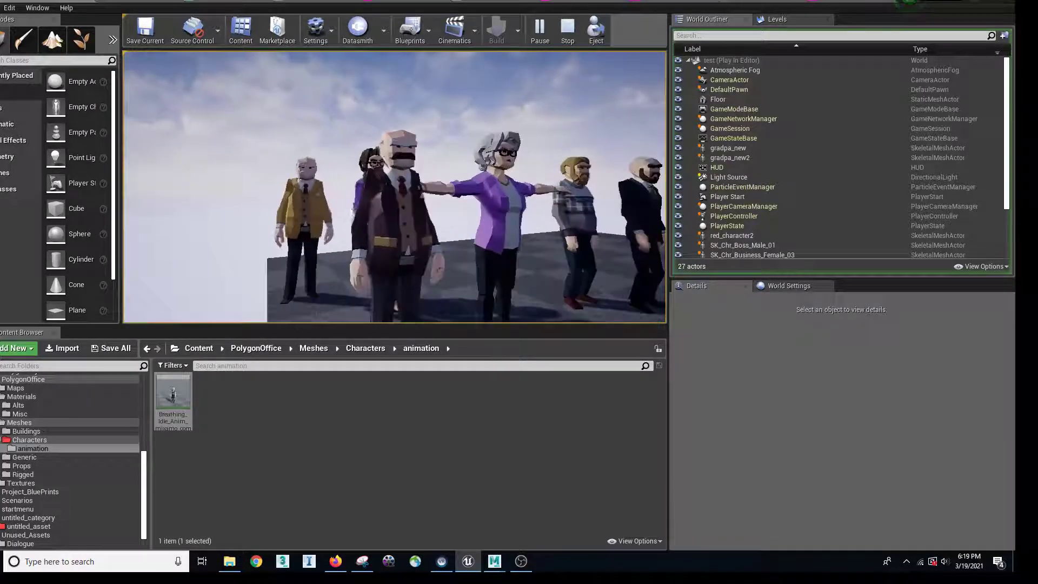
key("a")
key("w")
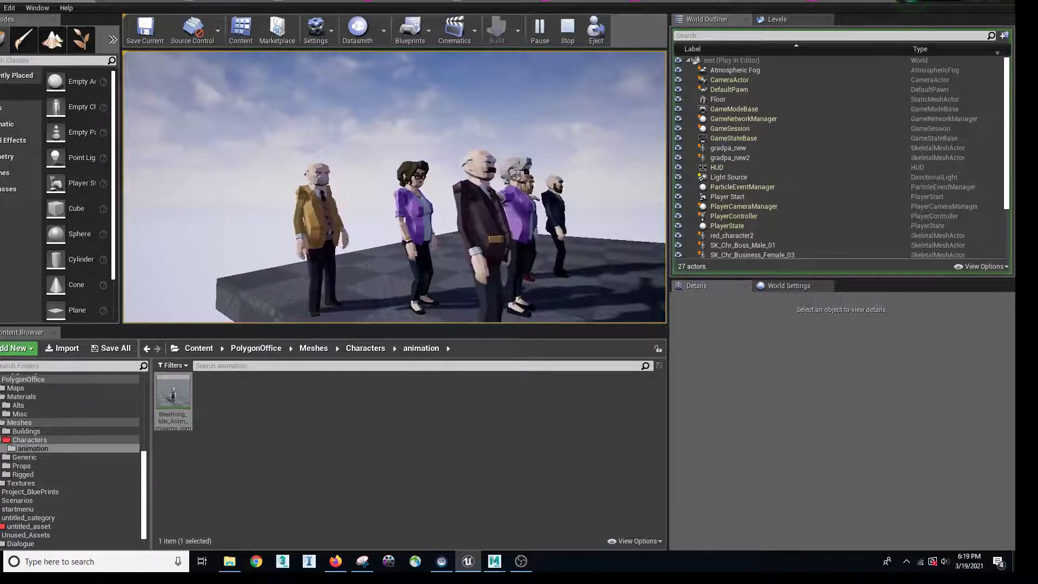
key("d")
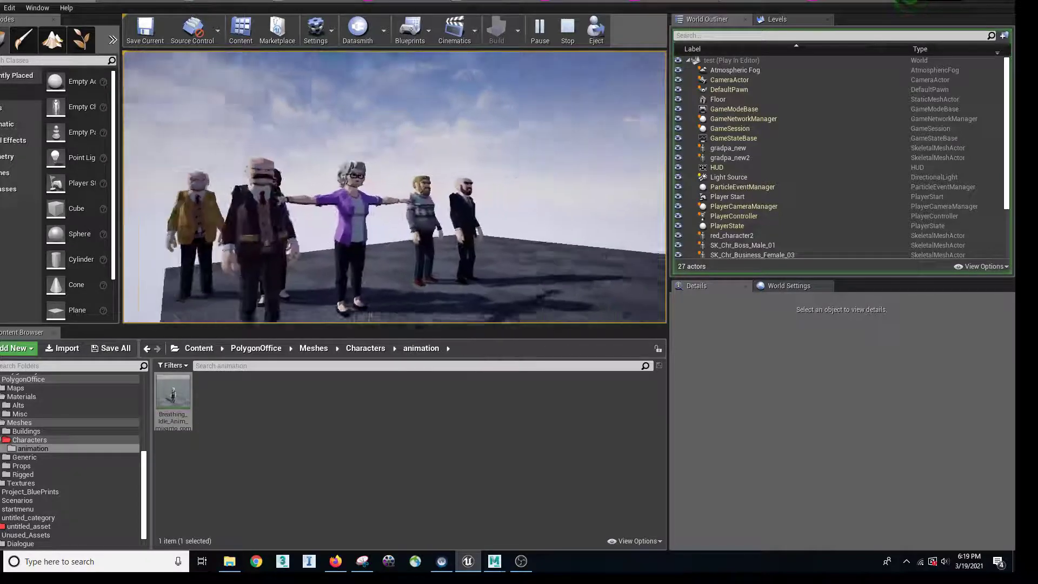
Step: Compare gradpa_new2 with the other characters from several distances in the running level, and stop the play session
key("s")
key("d")
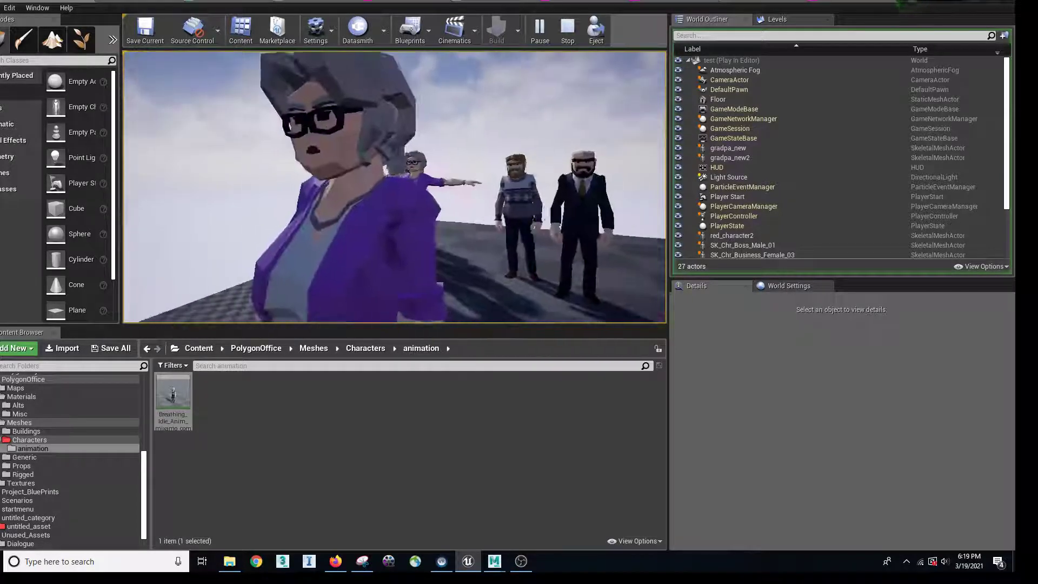
key("s")
key("w")
key("a")
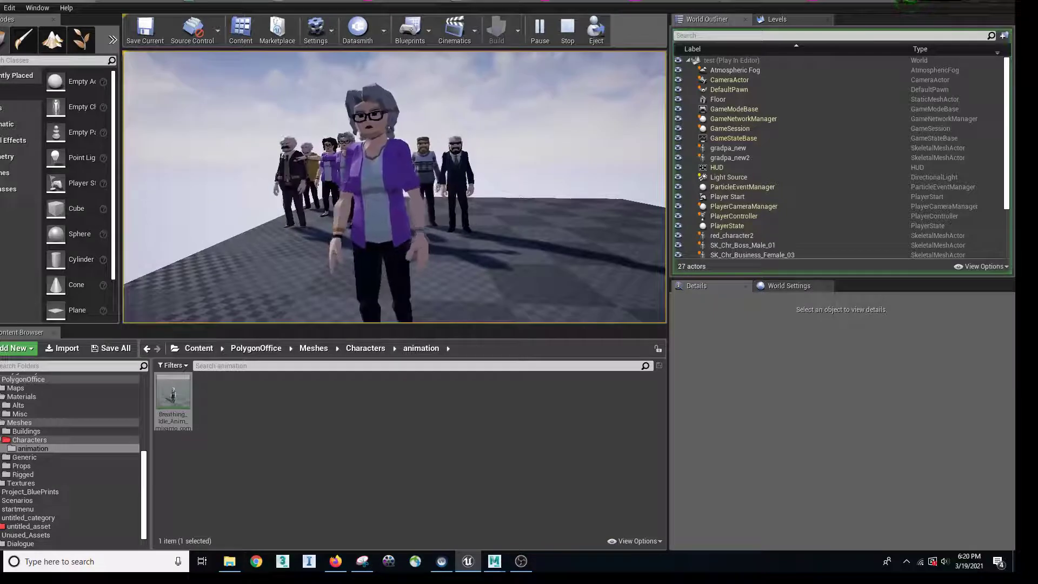
key("s")
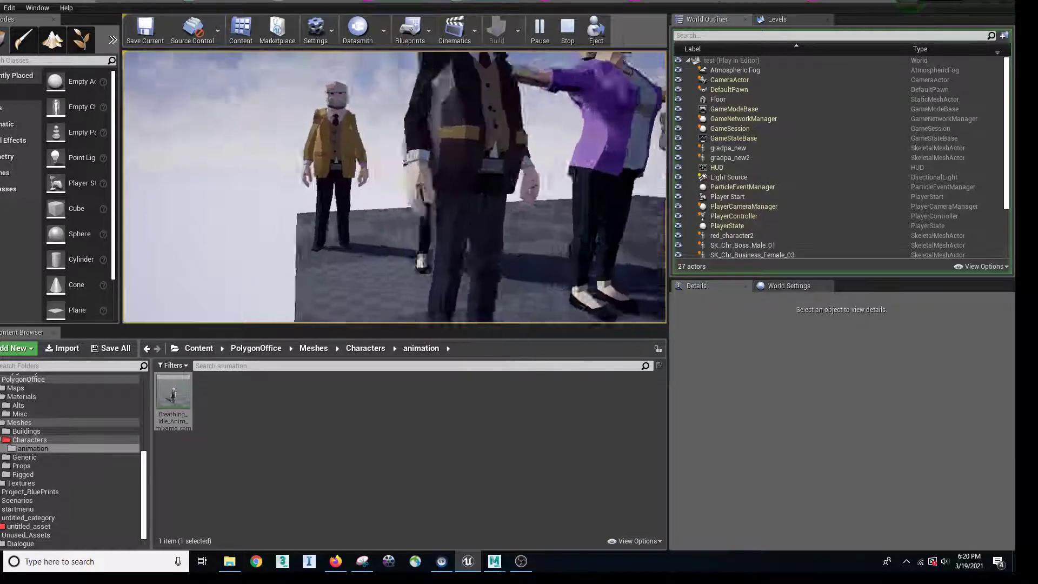
key("s")
key("w")
key("s")
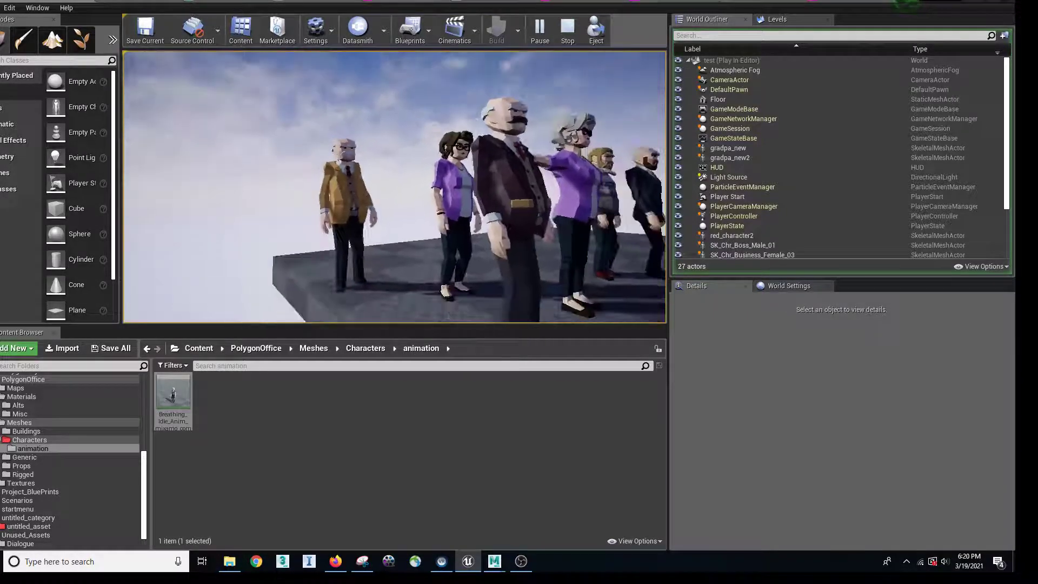
key("a")
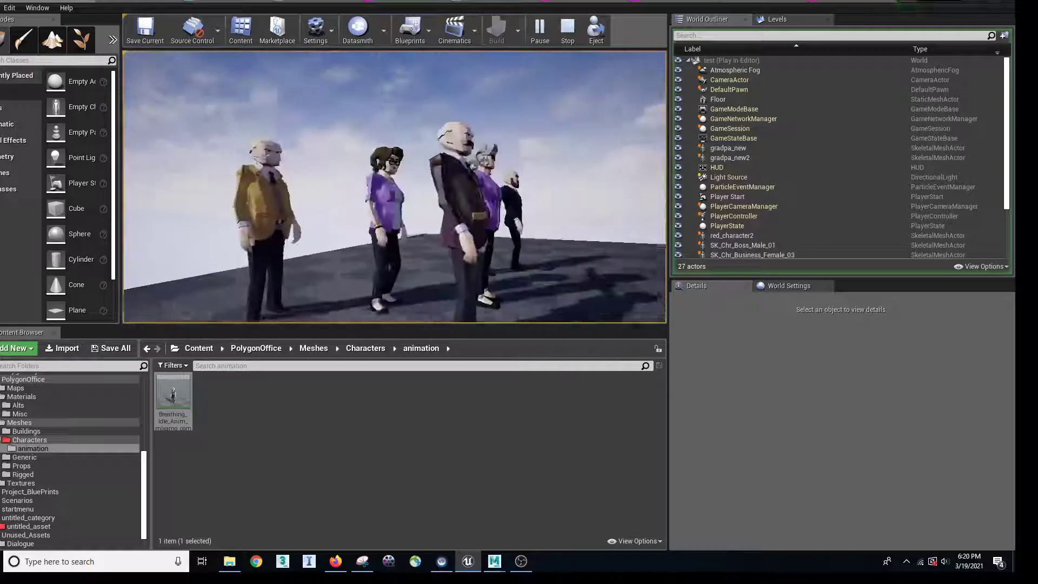
key("d")
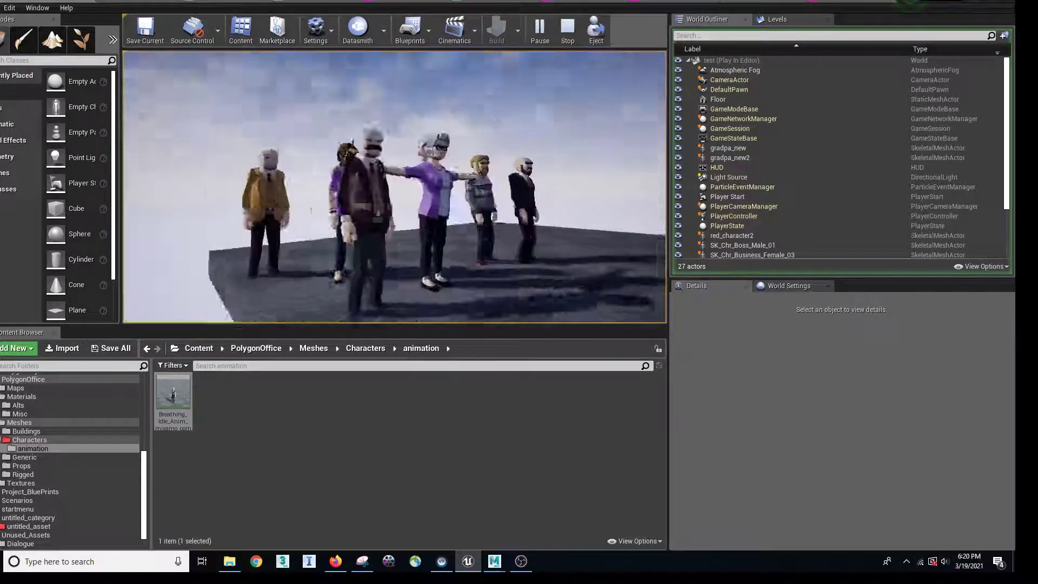
key("w")
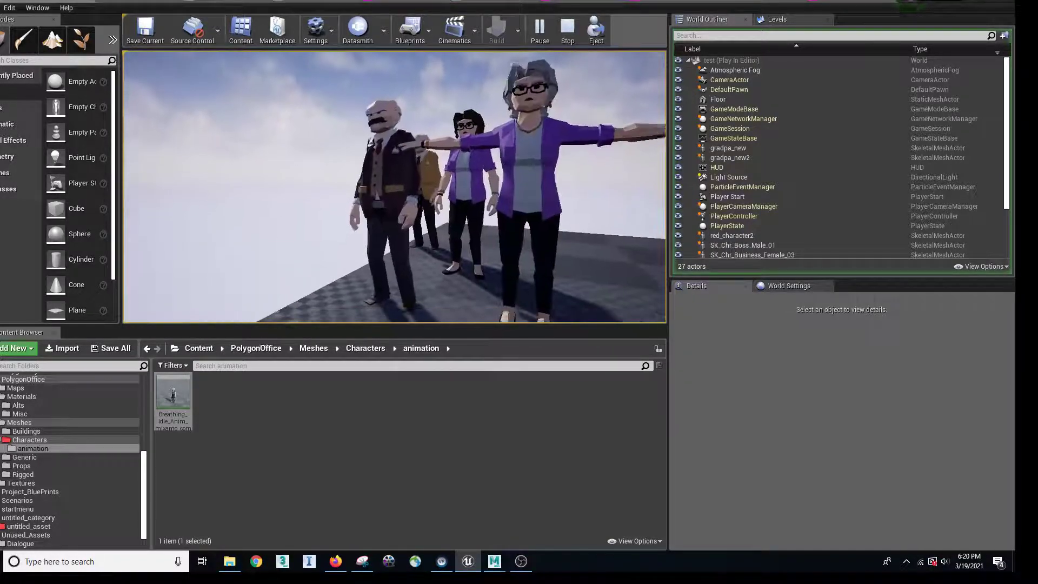
key("Escape")
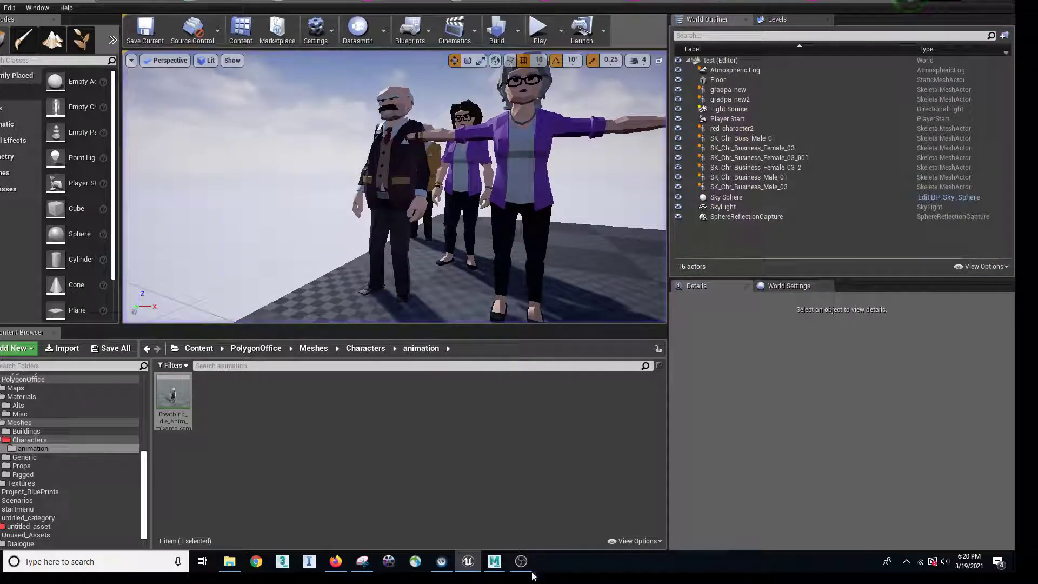
Step: Switch to Maya, collapse the Root joint hierarchy in the Outliner, and save the grandpa_new2 scene
mouse_move(494, 560)
left_click(570, 532)
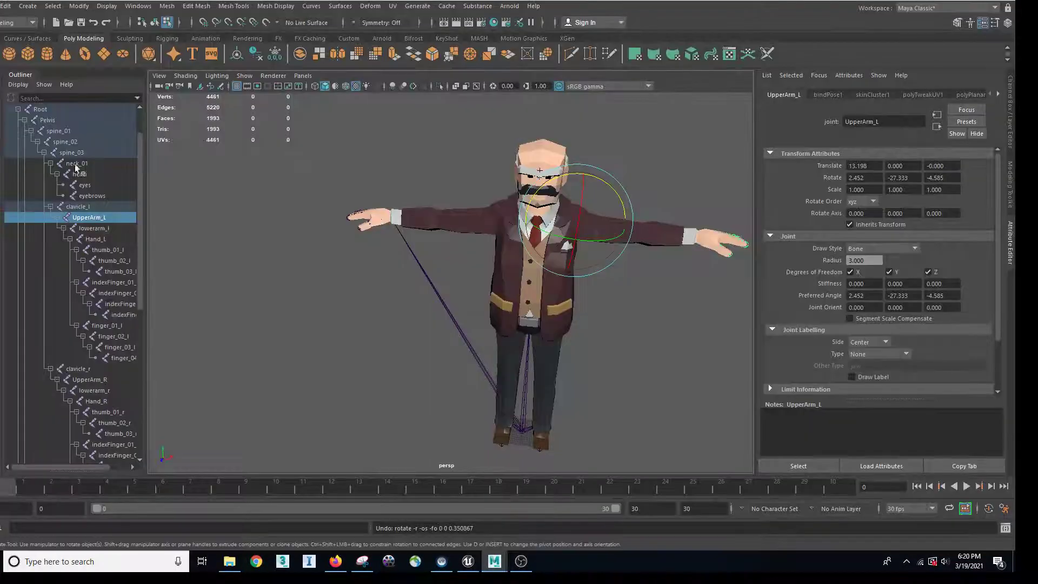
scroll(136, 145, "up", 2)
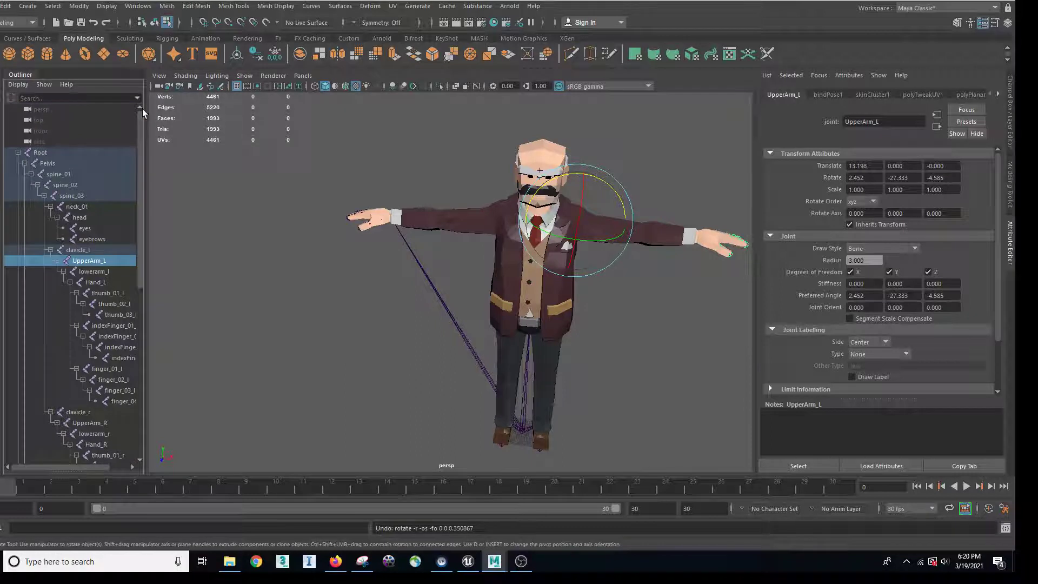
left_click(370, 280)
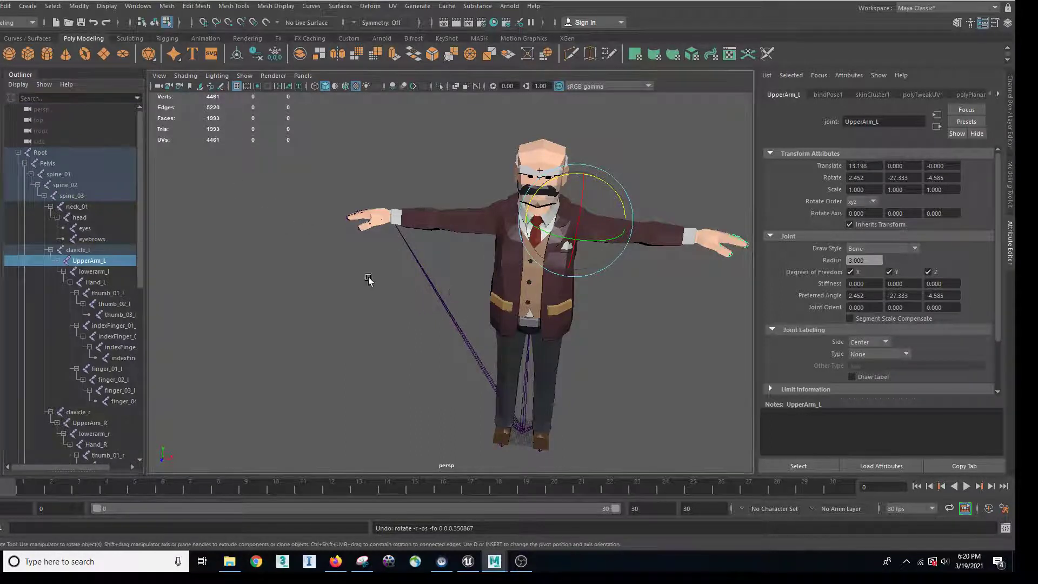
left_click(61, 152)
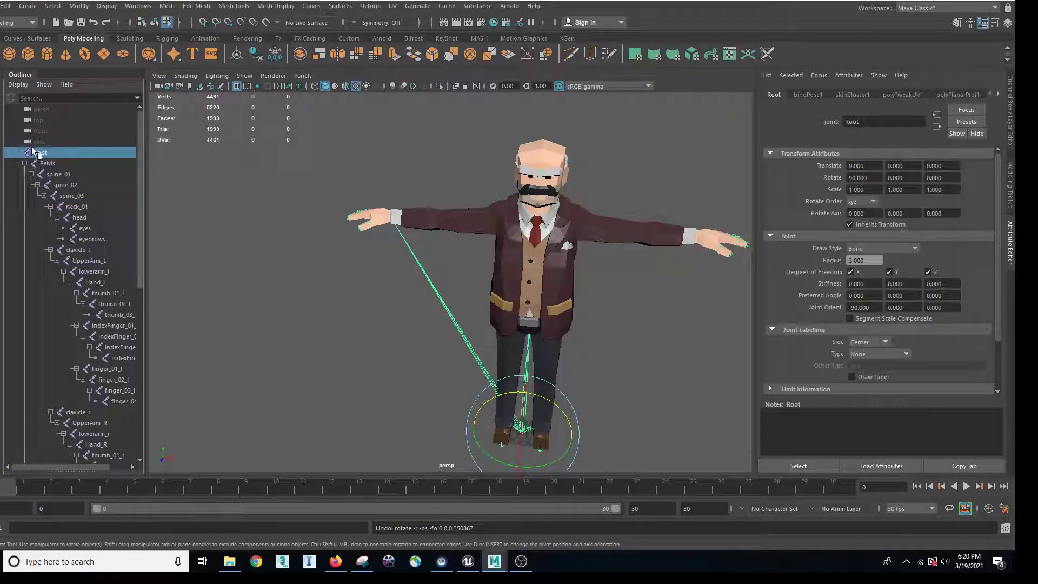
left_click(18, 153)
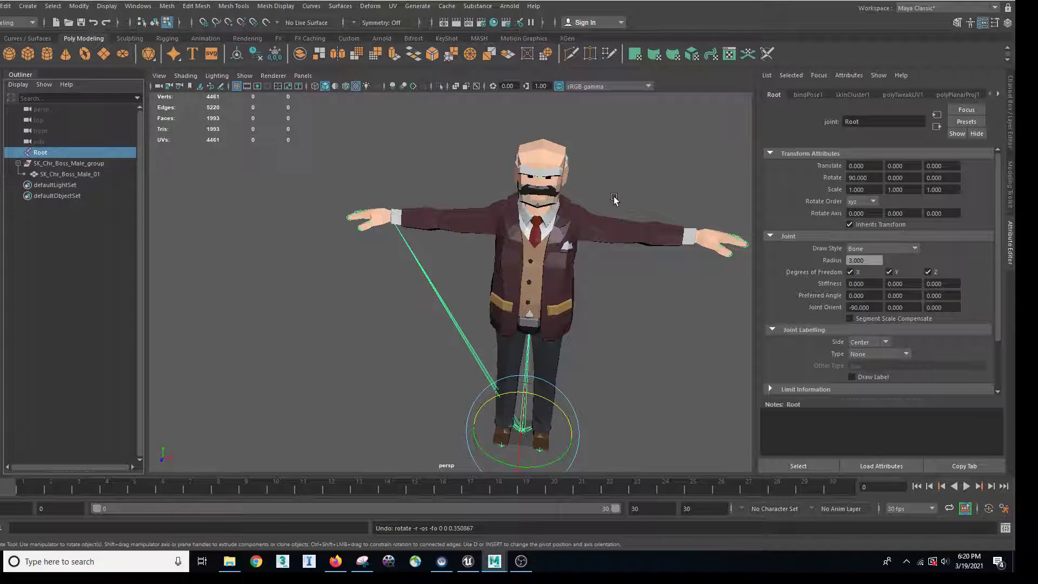
left_click(552, 157)
key("ctrl+s")
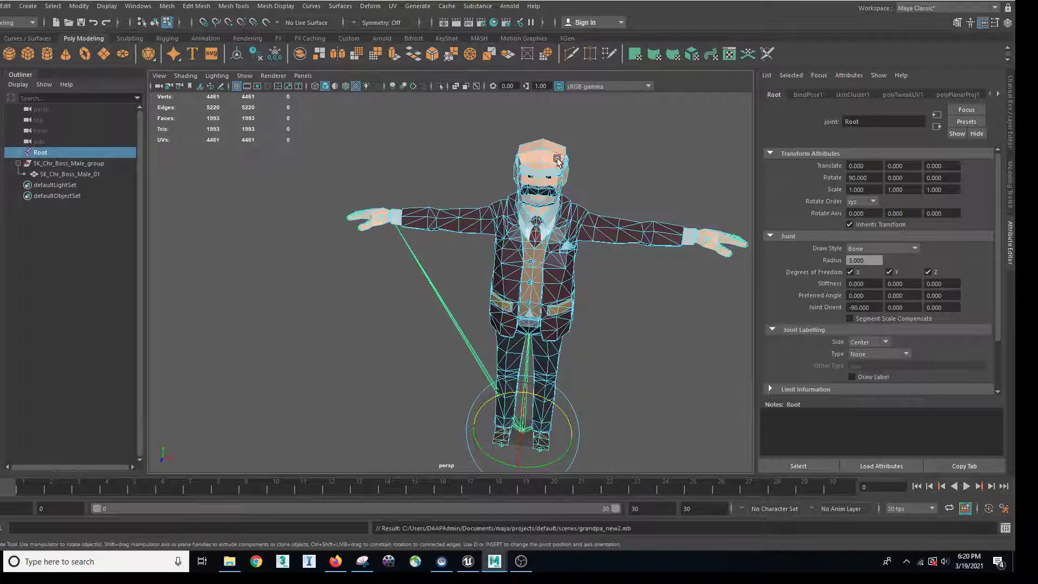
Step: Try raising vertices at the top of the character's head while the skeleton is visible
right_click_drag(547, 144, 500, 142)
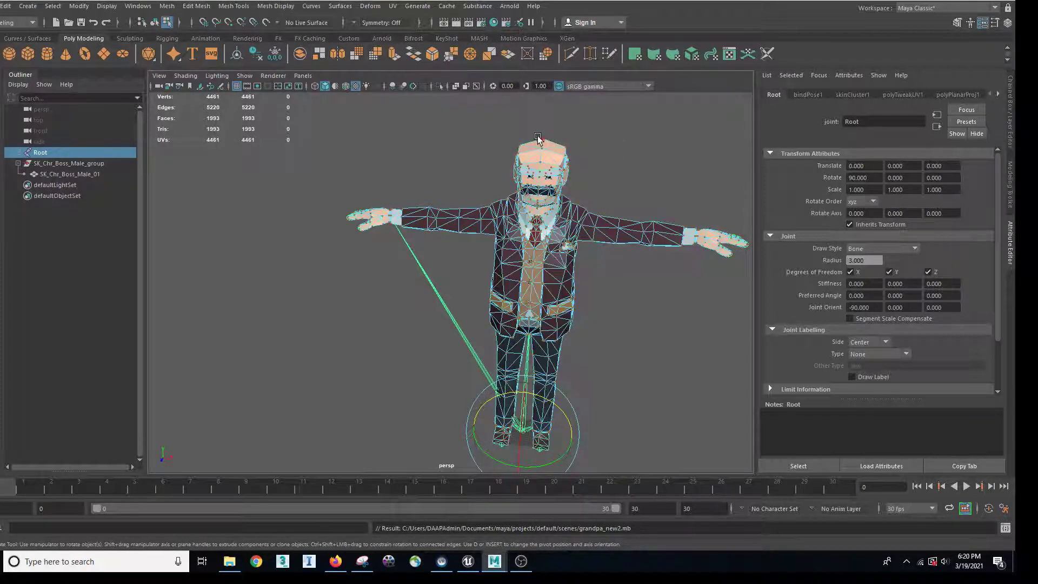
left_click(543, 141)
left_click_drag(543, 142, 525, 140, "alt")
right_click_drag(525, 139, 610, 261, "alt")
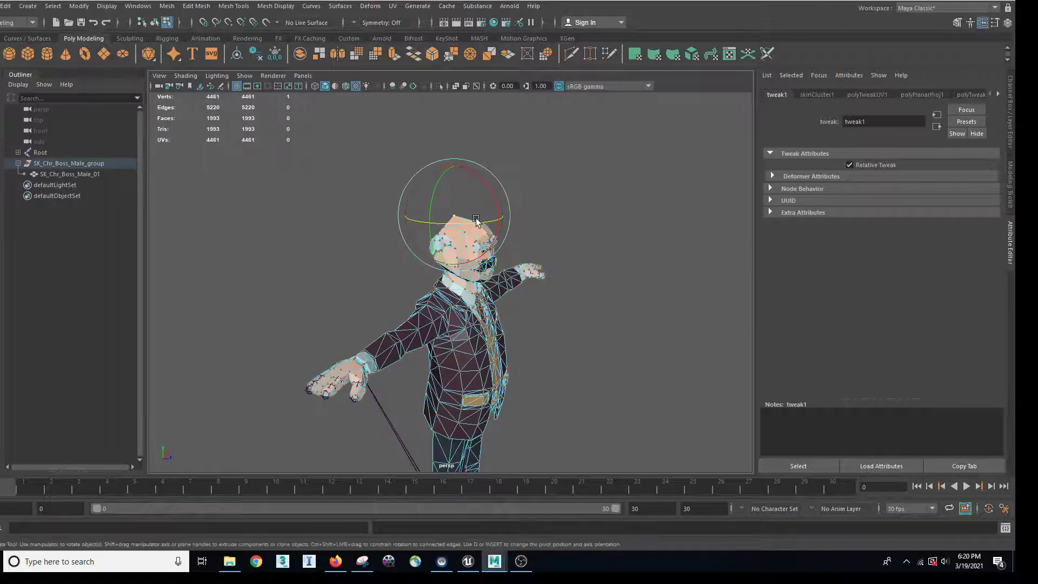
key("w")
left_click_drag(458, 165, 458, 130)
left_click_drag(582, 225, 624, 300, "alt")
key("ctrl+z")
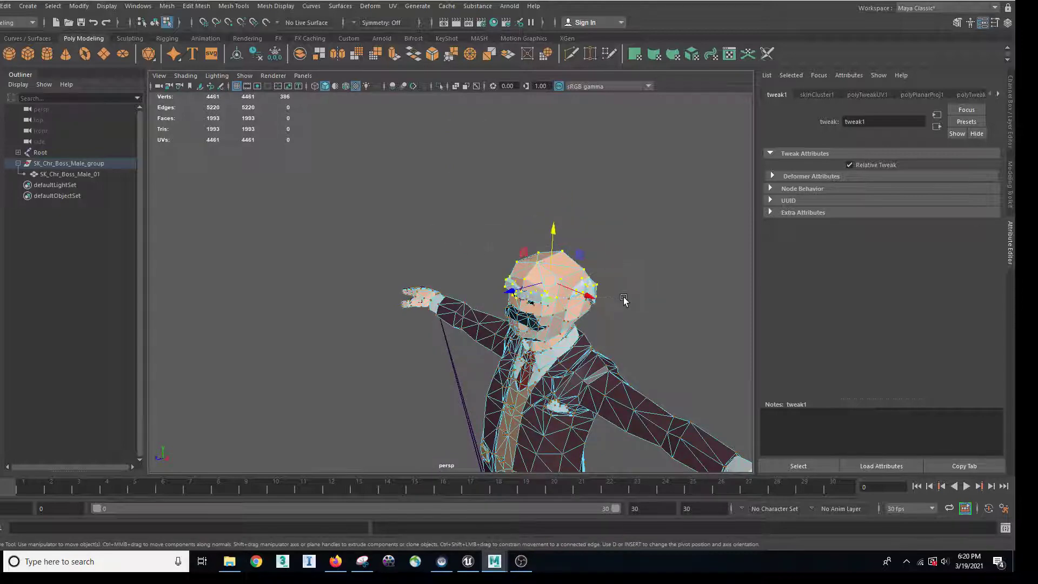
Step: Try hiding the SK_Chr_Boss_Male_01 mesh, undo that, and hide the Root skeleton instead
left_click(80, 153)
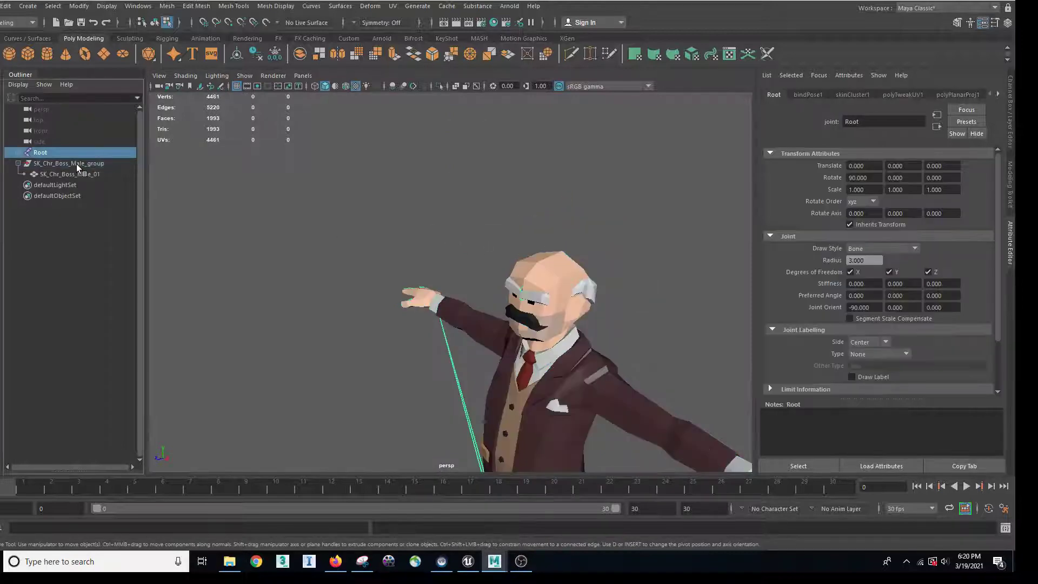
left_click(86, 174)
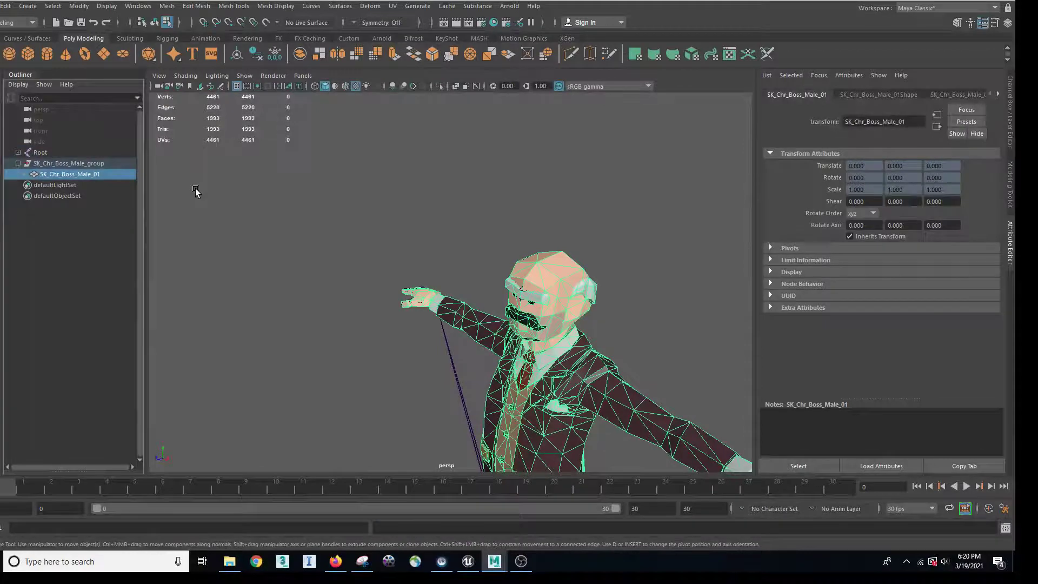
key("ctrl+h")
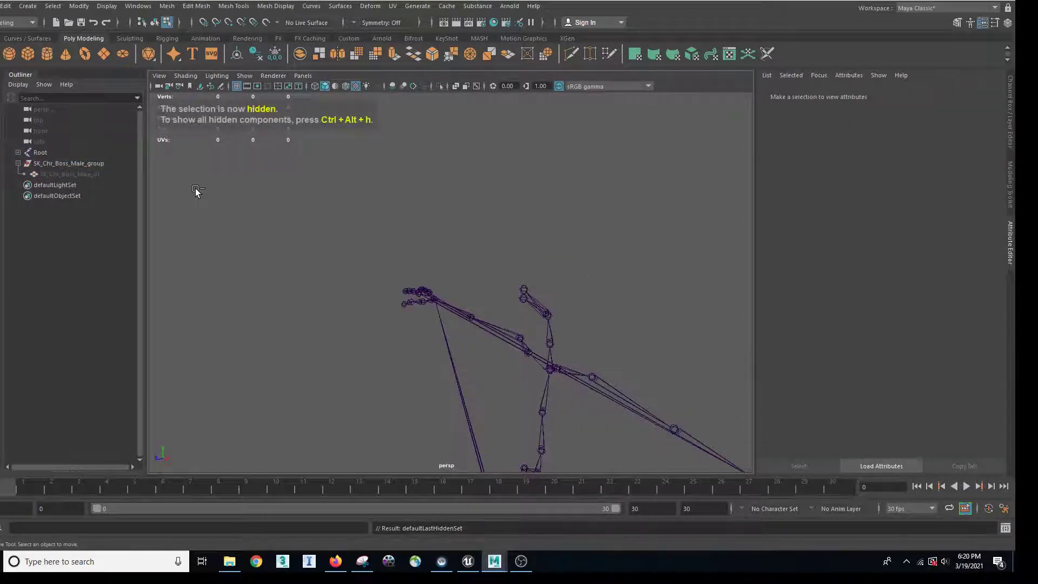
key("ctrl+z")
left_click(60, 151)
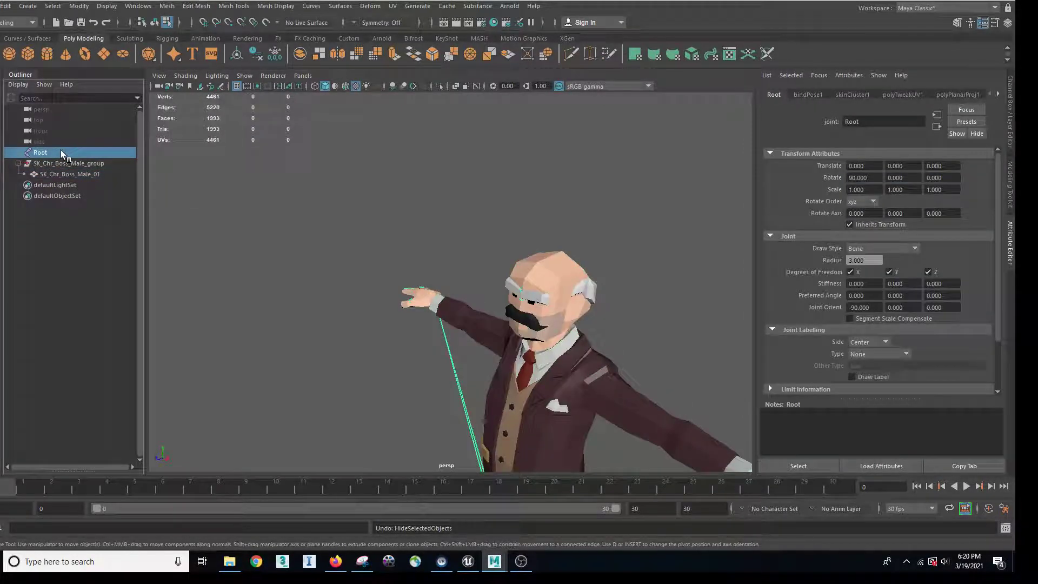
key("ctrl+h")
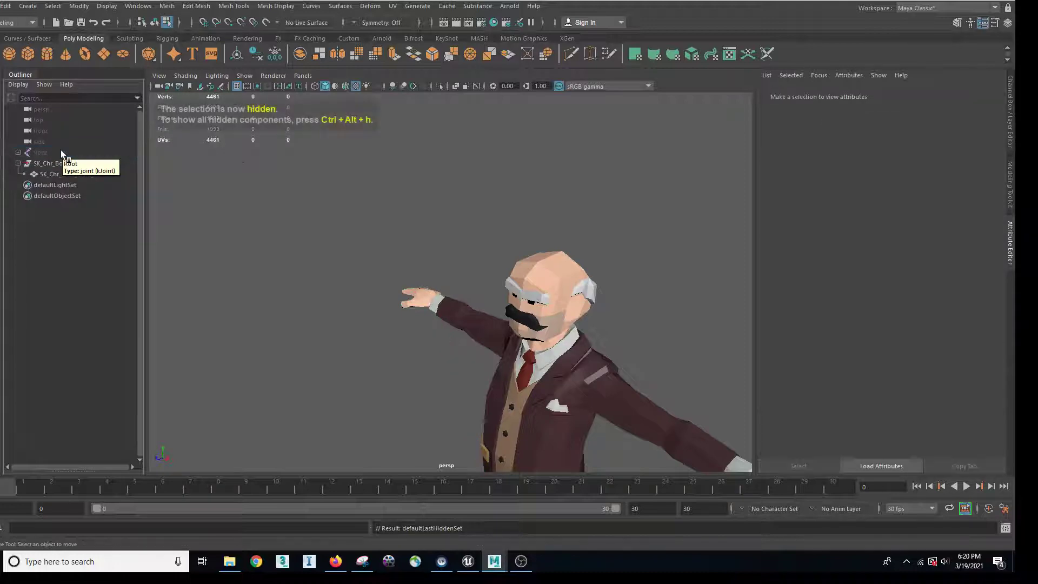
Step: Try raising the upper head vertices with the skeleton hidden, undo the move, and select the whole head's vertices
left_click(551, 261)
key("F9")
left_click_drag(505, 282, 544, 255, "alt")
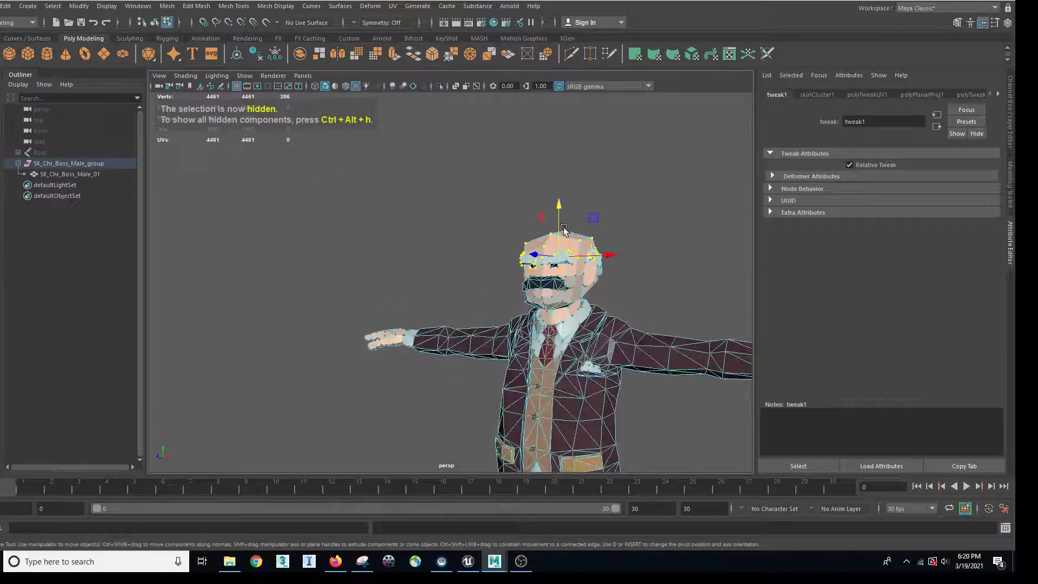
left_click_drag(559, 205, 564, 171)
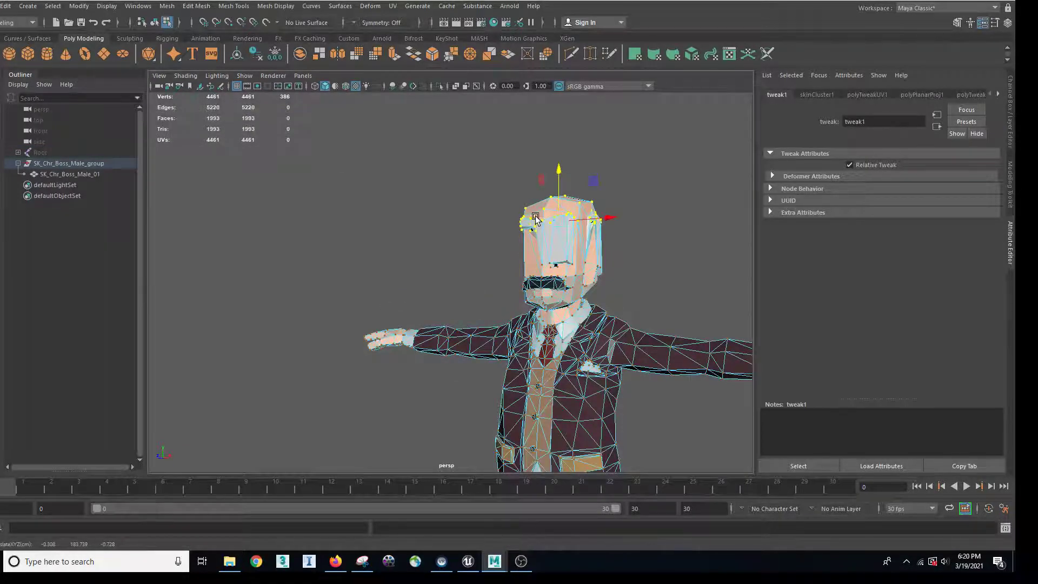
key("ctrl+z")
right_click_drag(547, 245, 495, 244)
left_click_drag(480, 208, 629, 320)
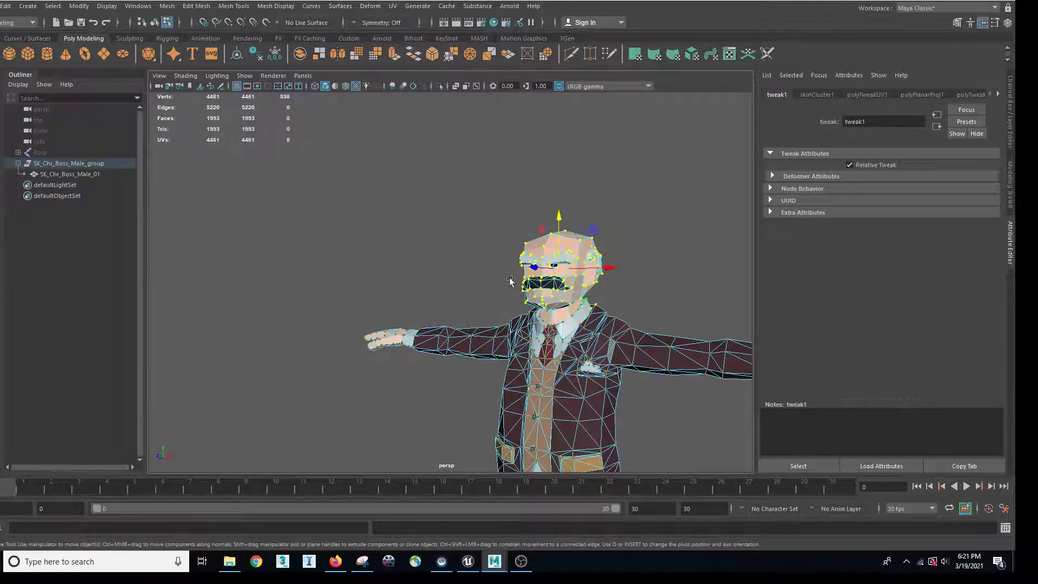
Step: Select SK_Chr_Boss_Male_group and enable Soft Select in the Move Tool settings
left_click(68, 163)
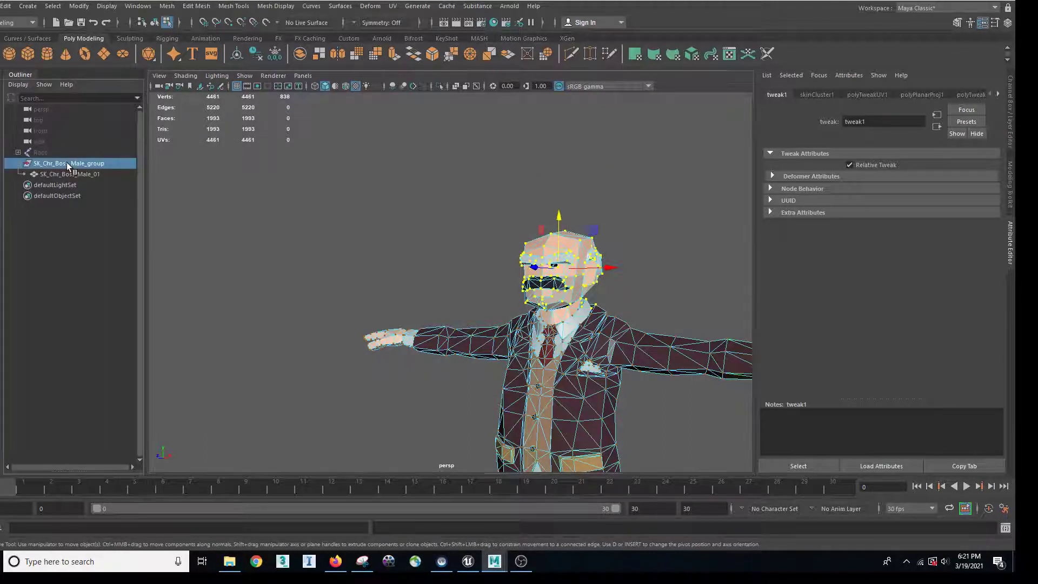
double_click(0, 145)
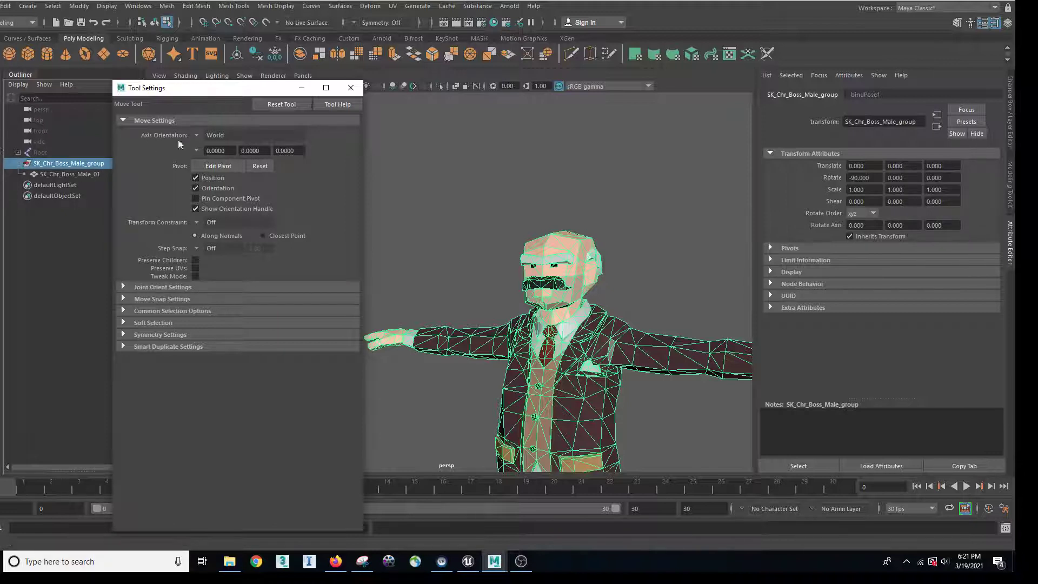
left_click(179, 324)
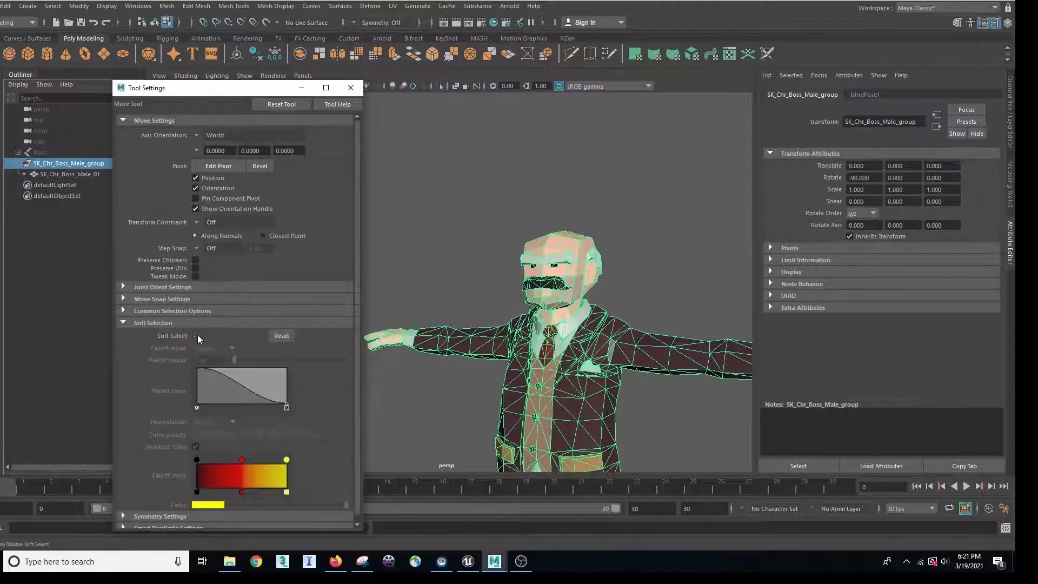
left_click(196, 335)
Step: Select the vertices of the upper head and set the soft selection falloff radius to 15.02
right_click_drag(585, 229, 520, 246)
left_click_drag(498, 203, 601, 284)
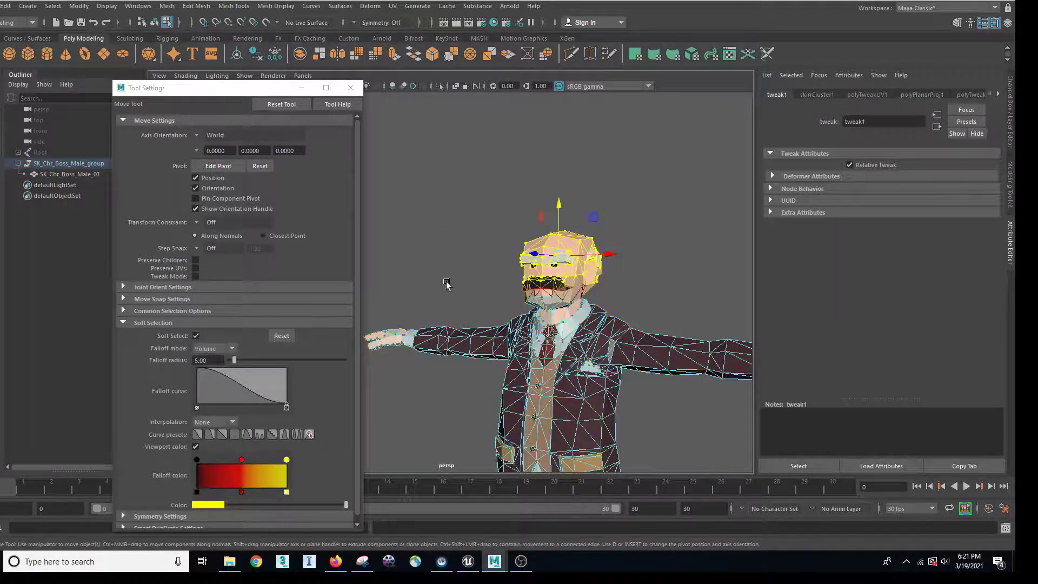
left_click_drag(235, 360, 246, 361)
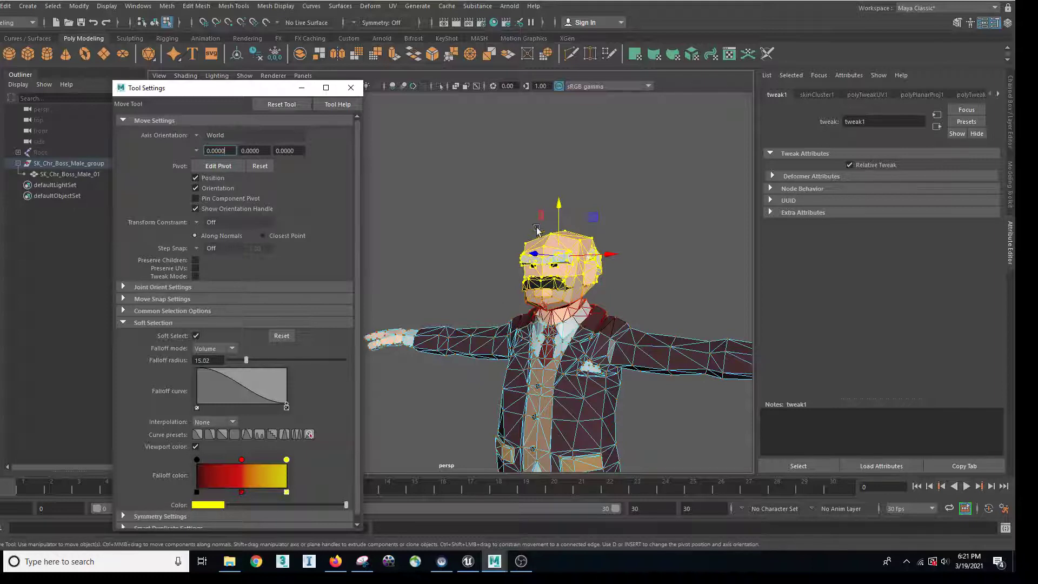
Step: Scale up the soft-selected upper head vertices uniformly, and move them upward to enlarge and lengthen the head
left_click_drag(483, 242, 524, 254, "alt")
key("r")
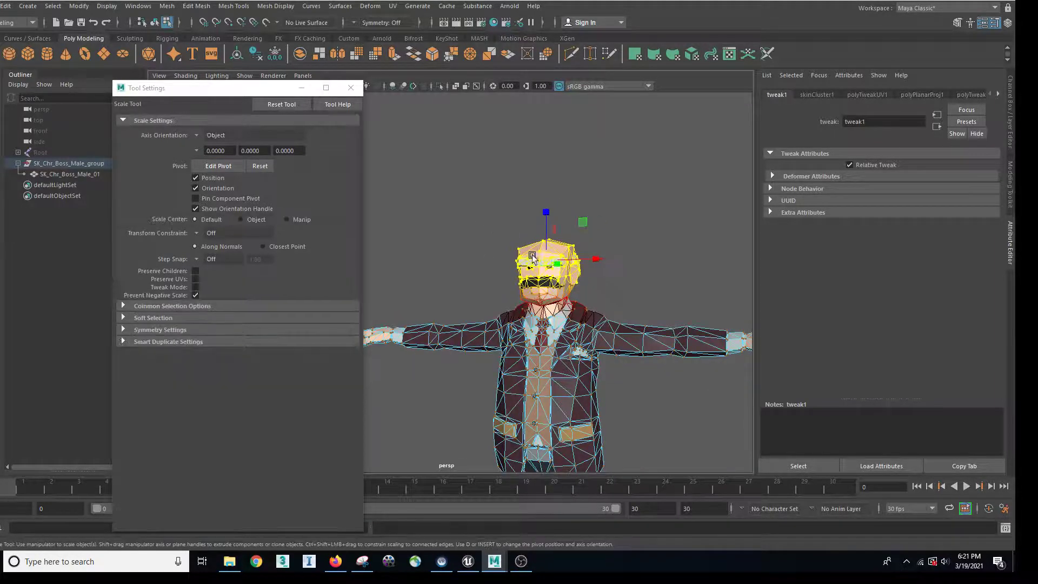
left_click_drag(609, 317, 562, 309, "alt")
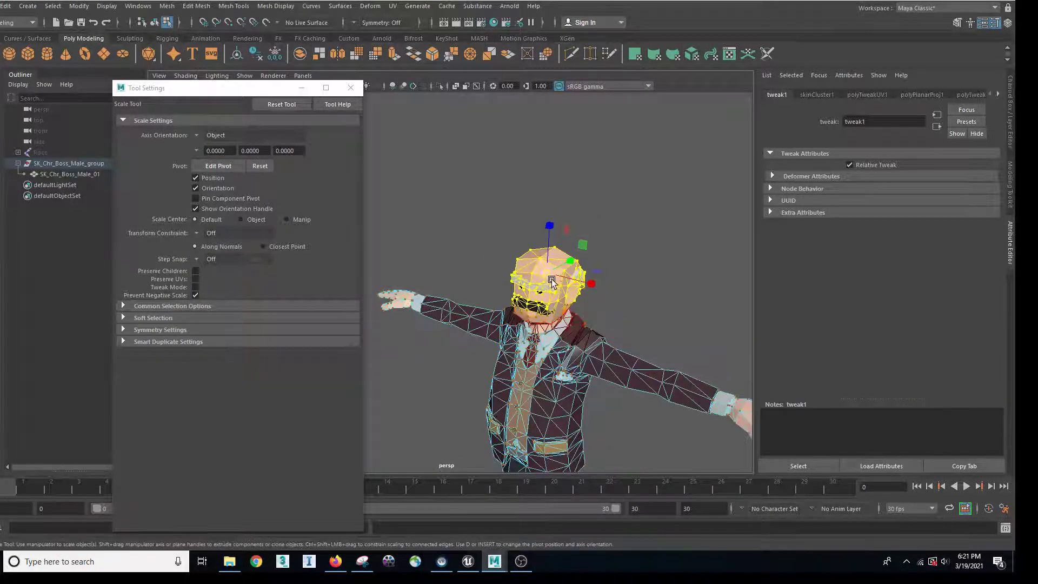
left_click_drag(547, 272, 563, 270)
key("w")
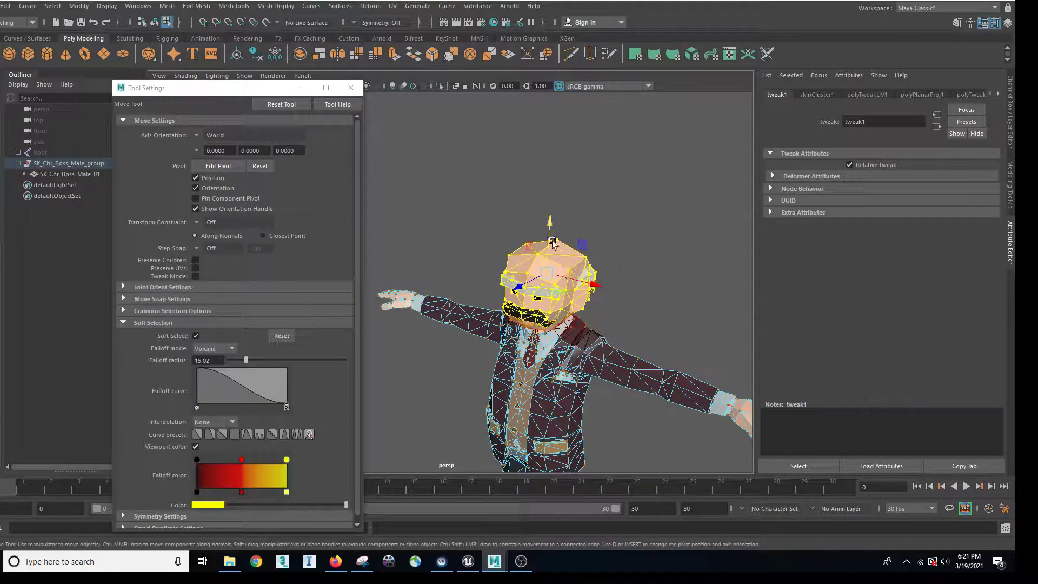
left_click_drag(551, 223, 551, 197)
right_click_drag(634, 296, 580, 281, "alt")
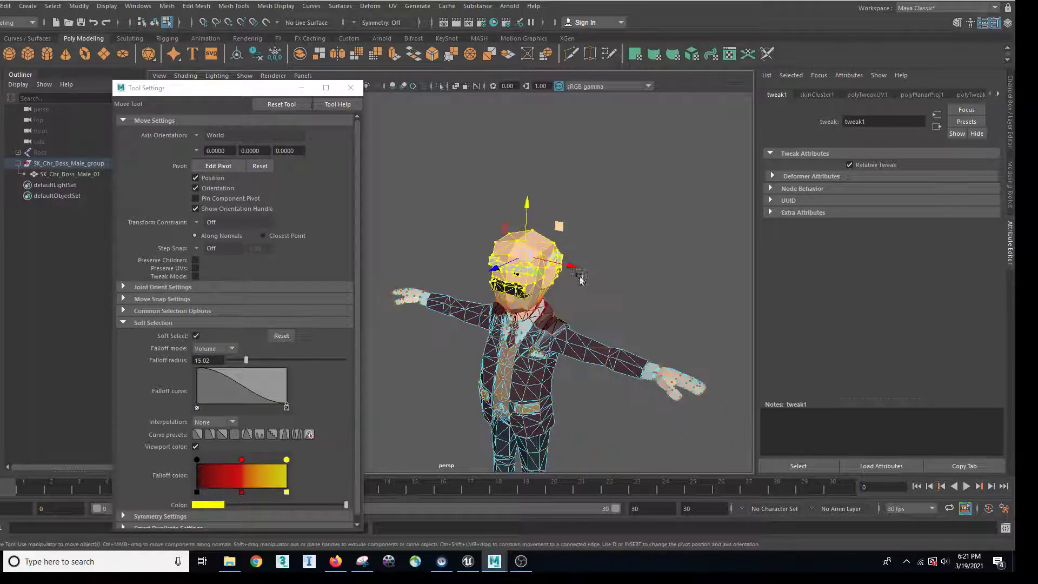
left_click_drag(580, 281, 579, 347, "alt")
right_click_drag(579, 346, 614, 335, "alt")
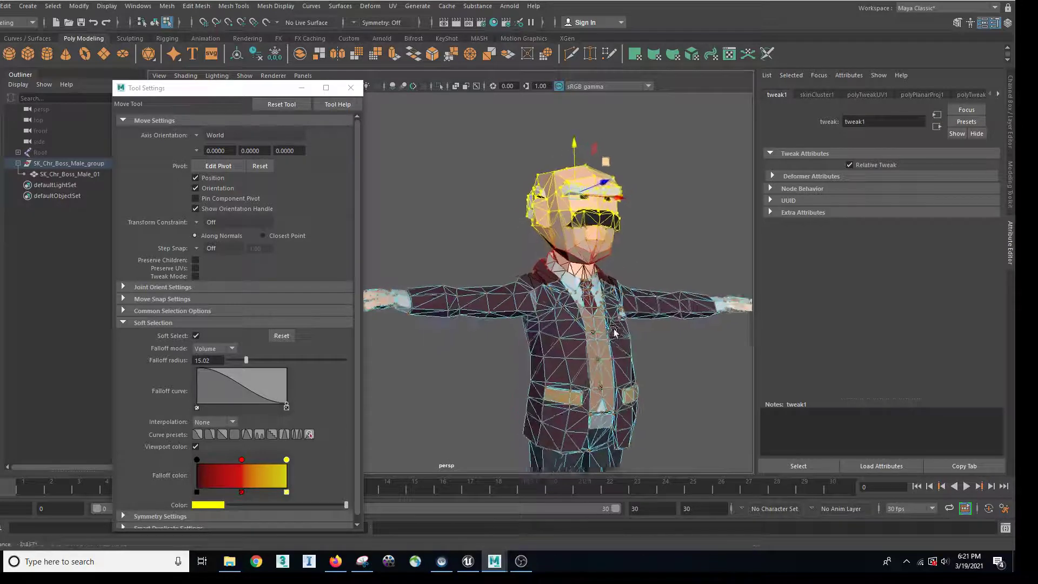
left_click_drag(614, 335, 576, 313, "alt")
Step: Return the SK_Chr_Boss_Male_01 mesh to object mode and close the Move Tool settings
right_click_drag(572, 263, 570, 336)
left_click(479, 234)
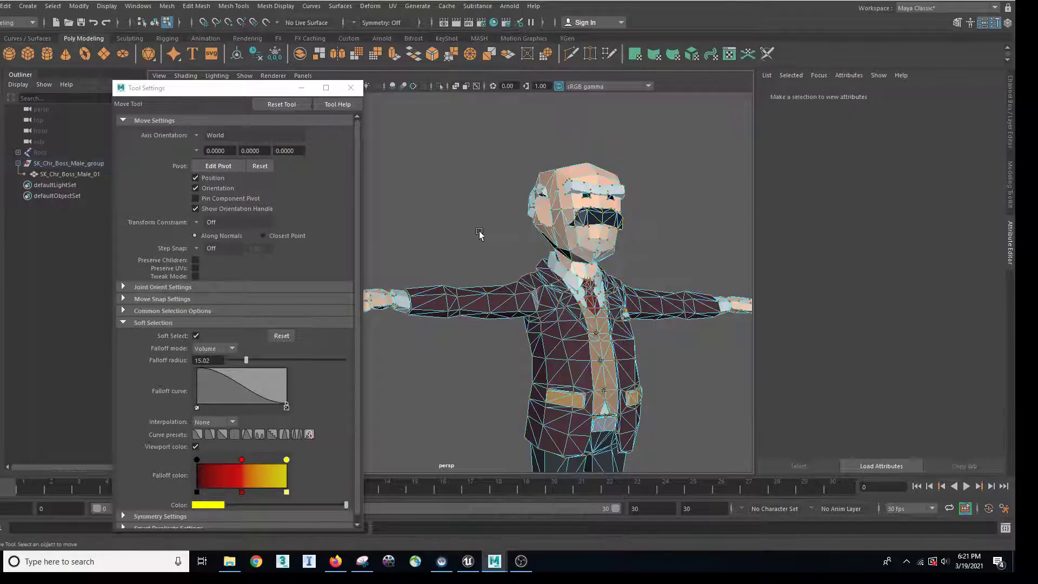
right_click_drag(581, 264, 574, 329)
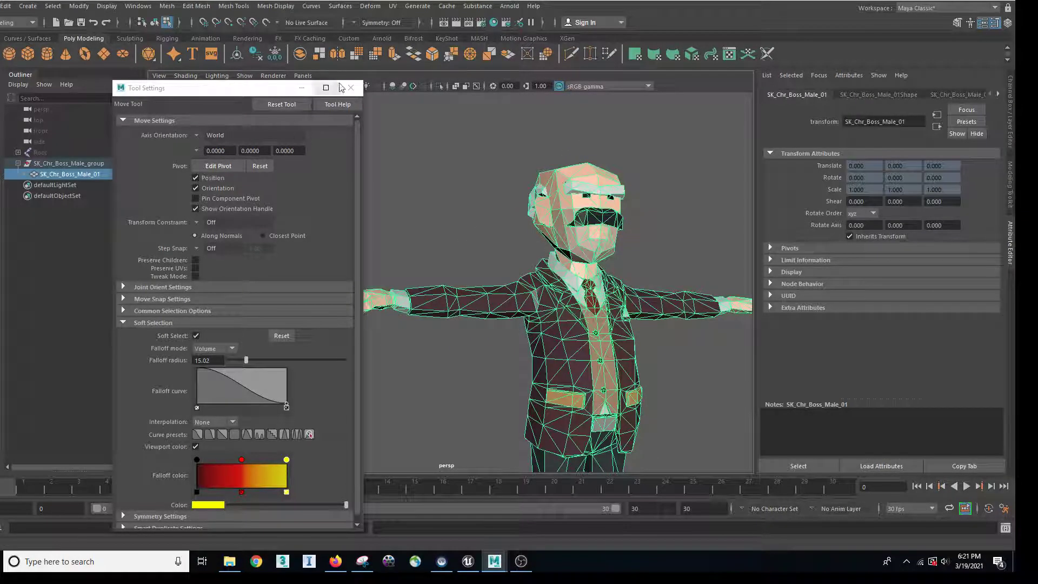
left_click(350, 88)
scroll(344, 189, "down", 4)
left_click_drag(344, 189, 276, 220, "alt")
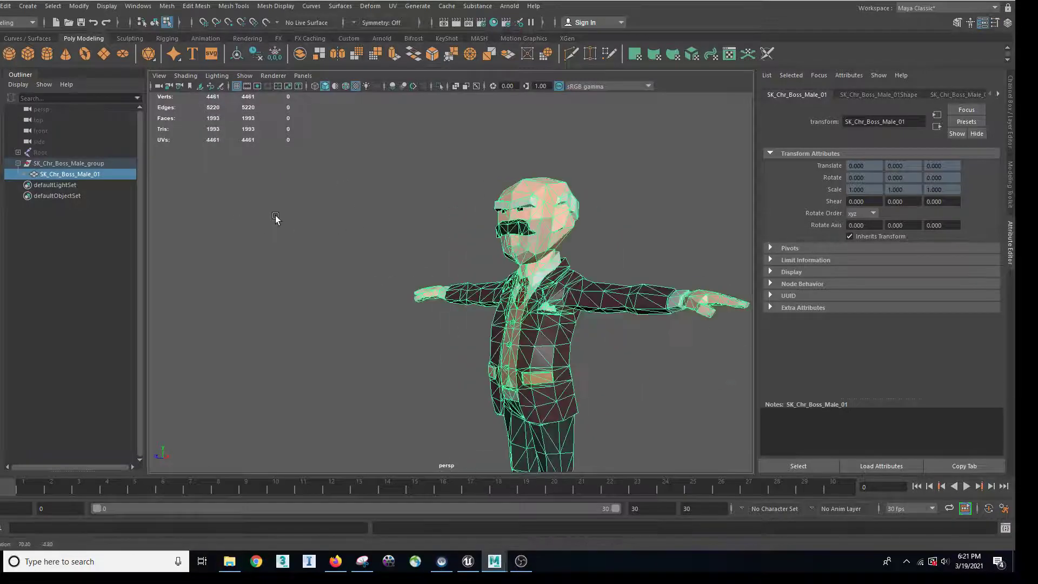
Step: Unhide the Root skeleton and select it together with SK_Chr_Boss_Male_group and SK_Chr_Boss_Male_01
left_click(86, 163)
left_click(82, 173)
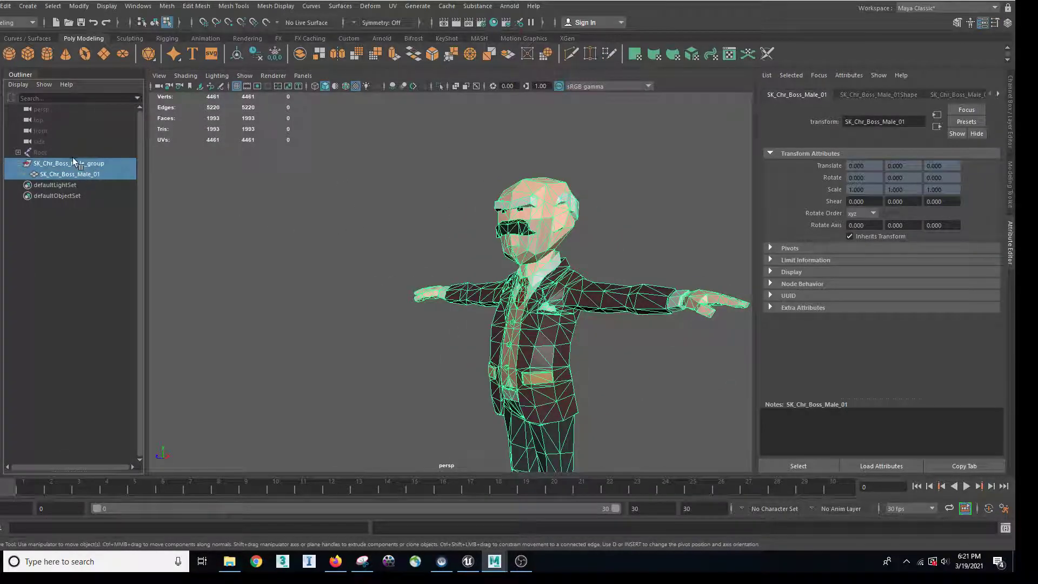
left_click(67, 151)
key("shift+h")
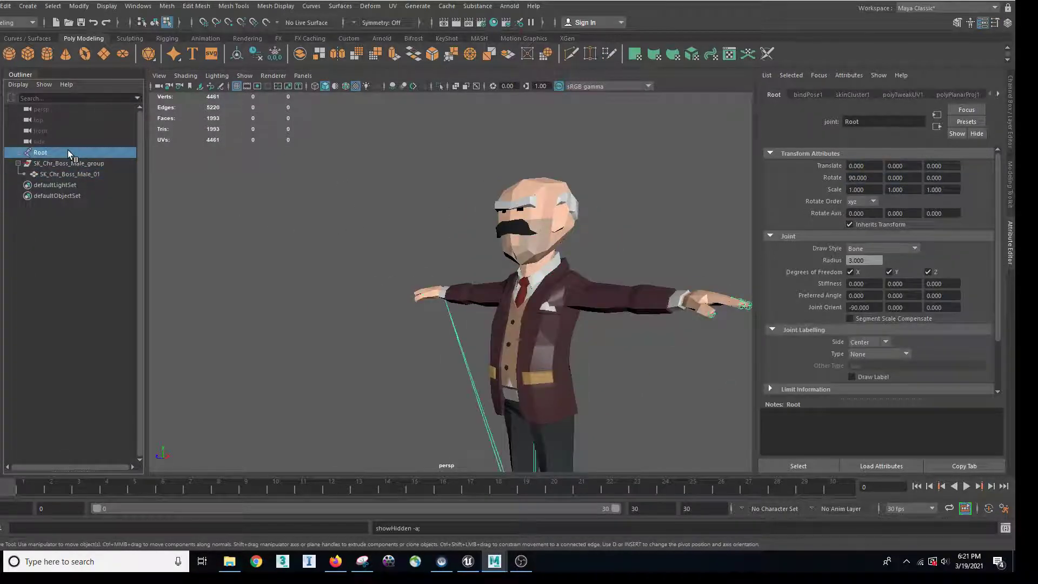
left_click(67, 163, "shift")
left_click(73, 173, "shift")
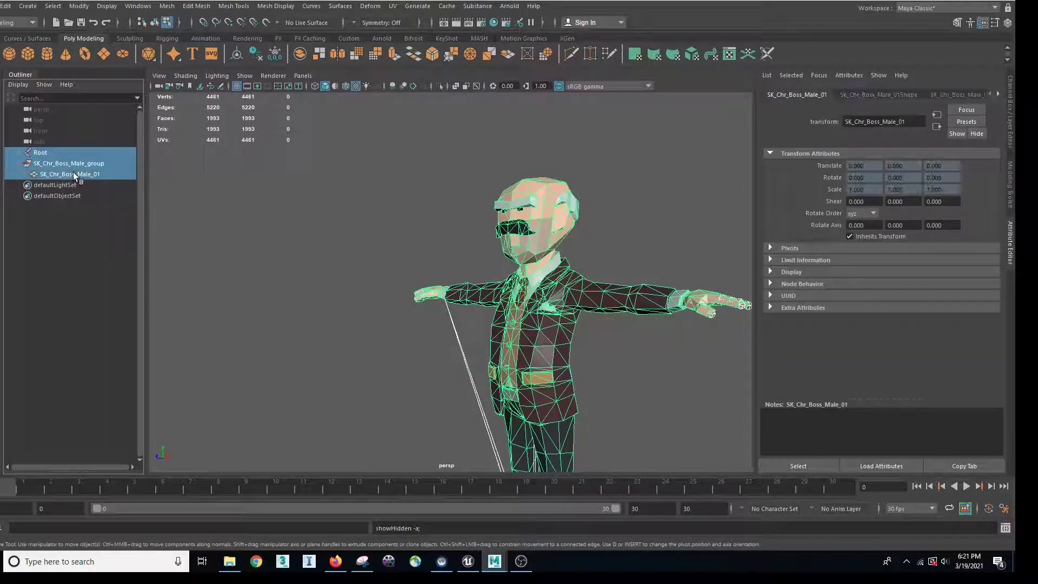
Step: Export the selection as FBX to the Desktop, overwriting gradpa_new2.fbx
left_click(0, 6)
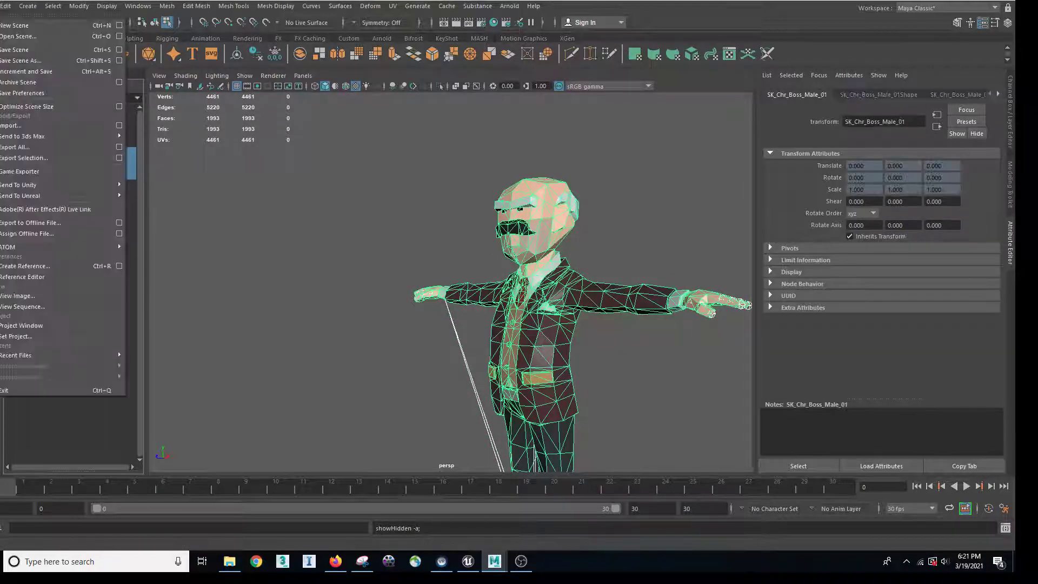
left_click(33, 158)
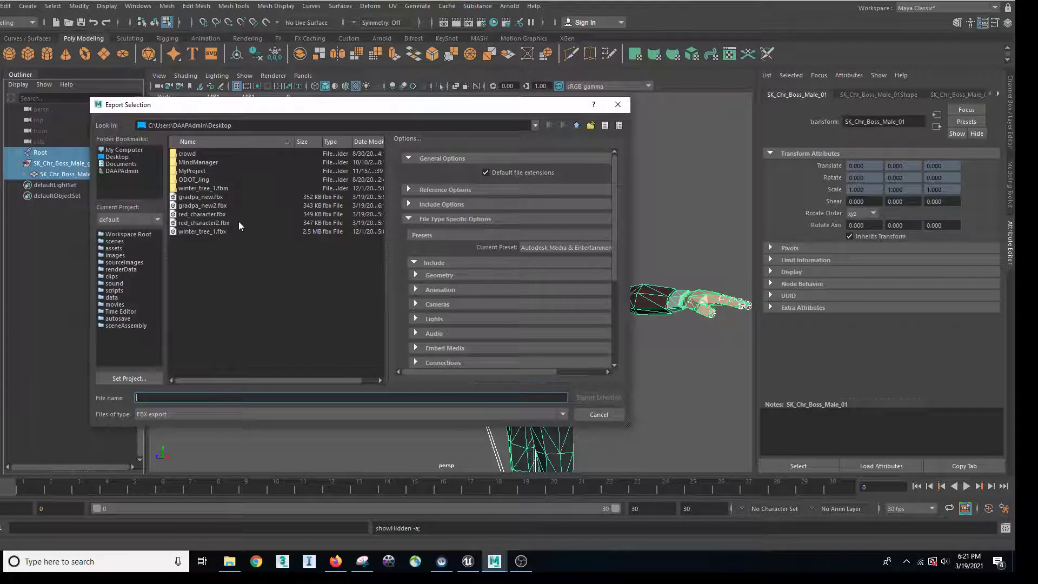
left_click(219, 205)
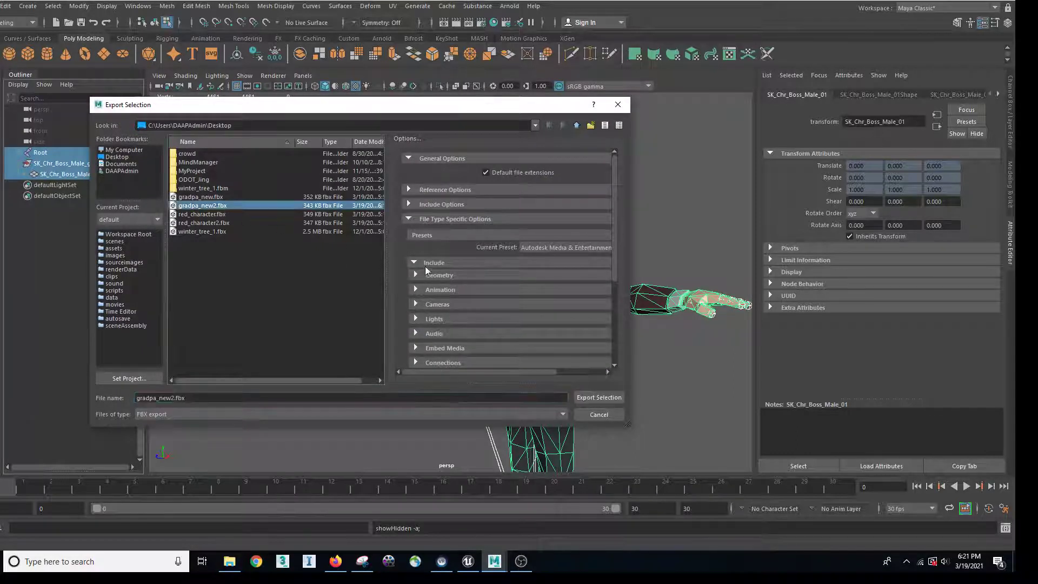
left_click(593, 399)
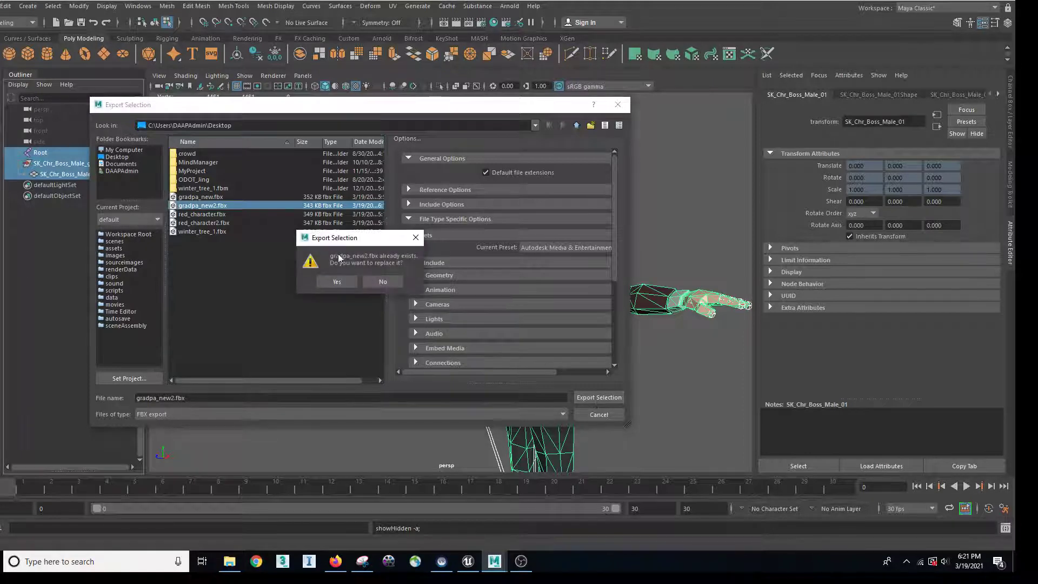
left_click(338, 282)
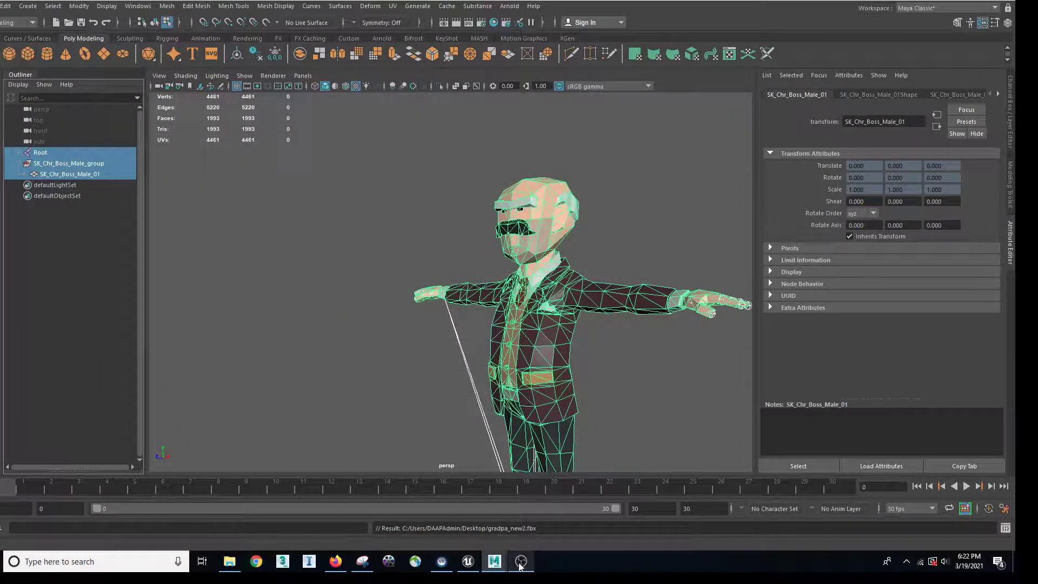
Step: Switch to Unreal Editor, locate the mesh asset of the gradpa_new2 actor in the project content, and reimport it
left_click(469, 565)
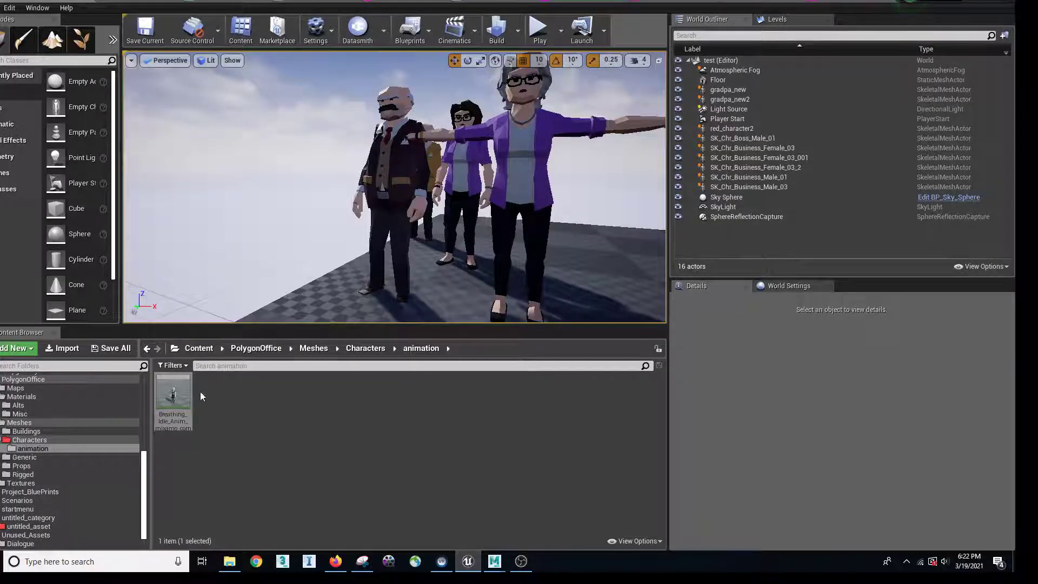
left_click(392, 292)
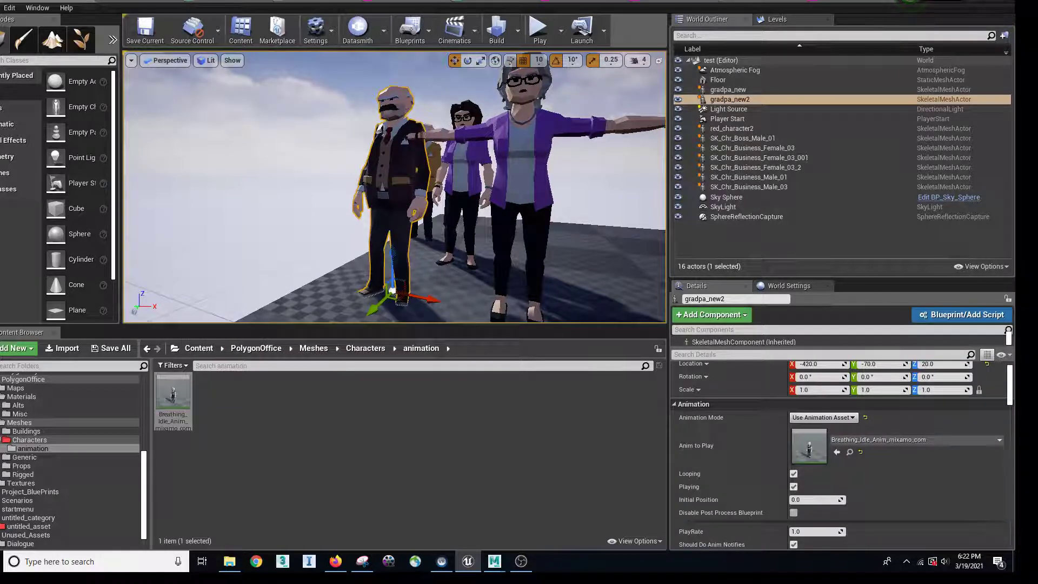
right_click(392, 292)
left_click(465, 165)
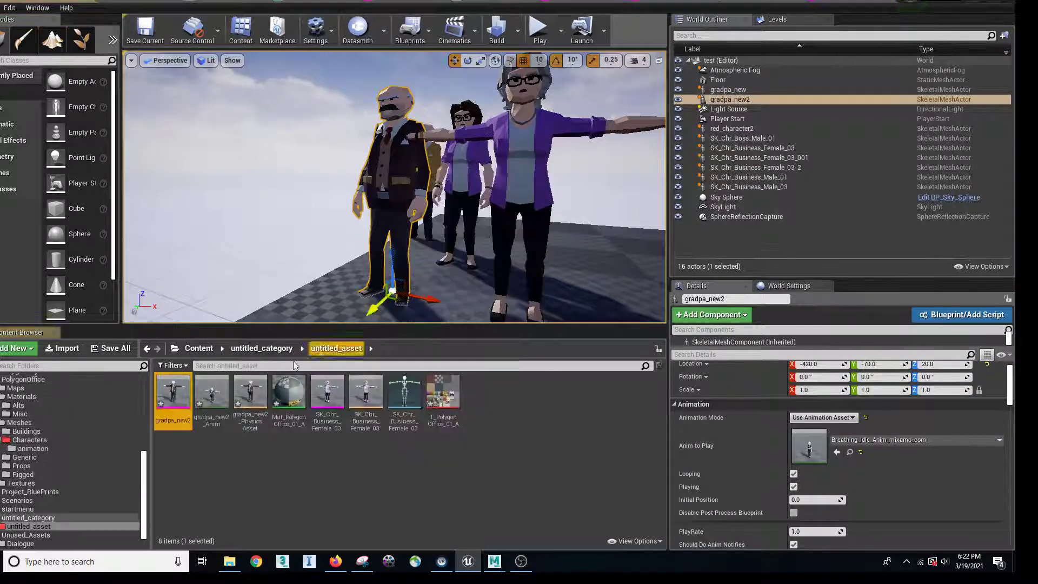
right_click(174, 393)
mouse_move(234, 89)
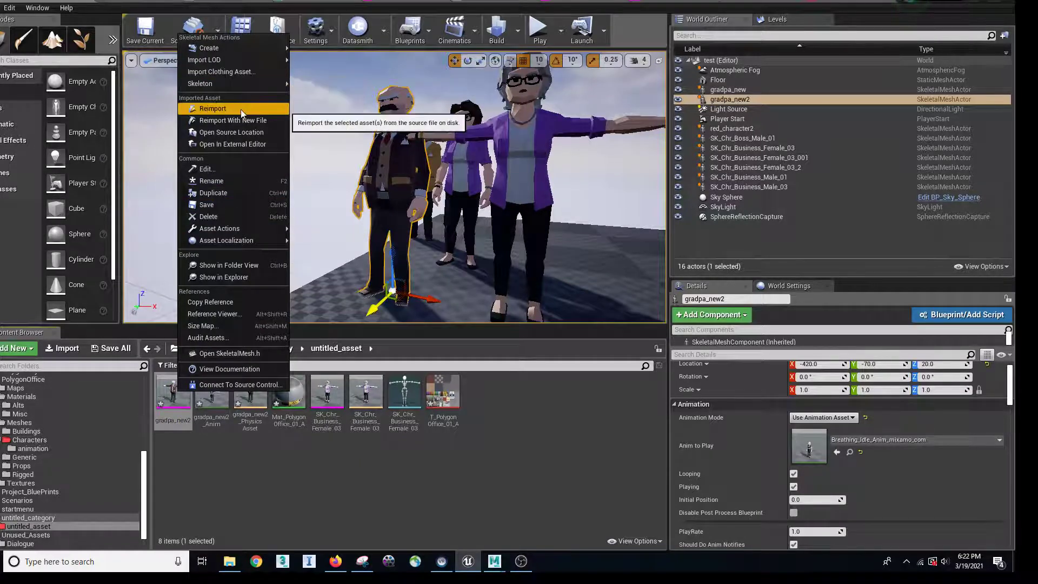
left_click(241, 109)
Step: Play the level and move around the gradpa_new2 character to examine its reshaped head and idle animation
mouse_move(359, 207)
right_mouse_down()
mouse_move(378, 210)
mouse_move(354, 208)
right_mouse_up()
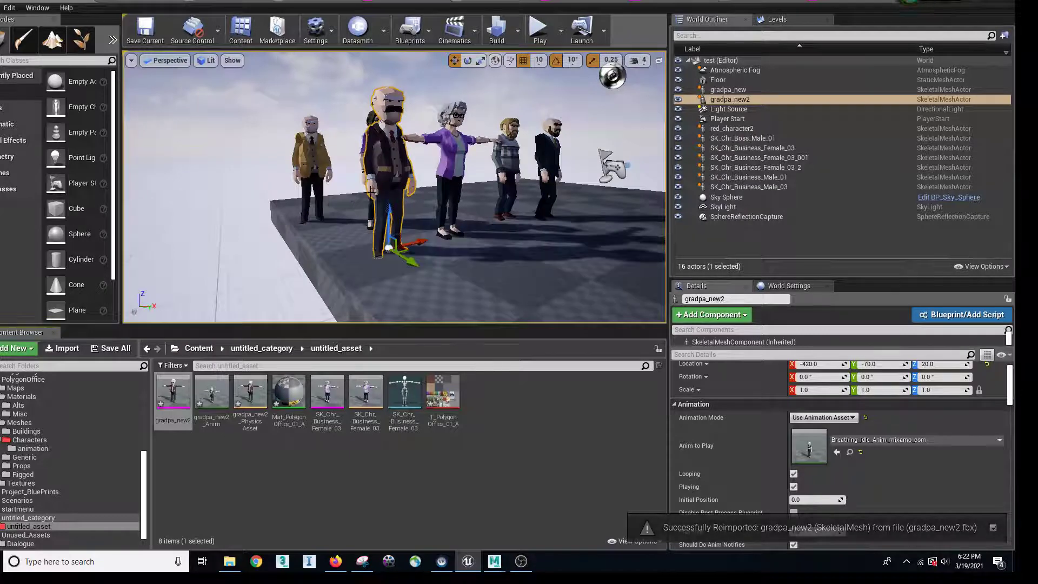
middle_click_drag(353, 208, 376, 99)
key("f")
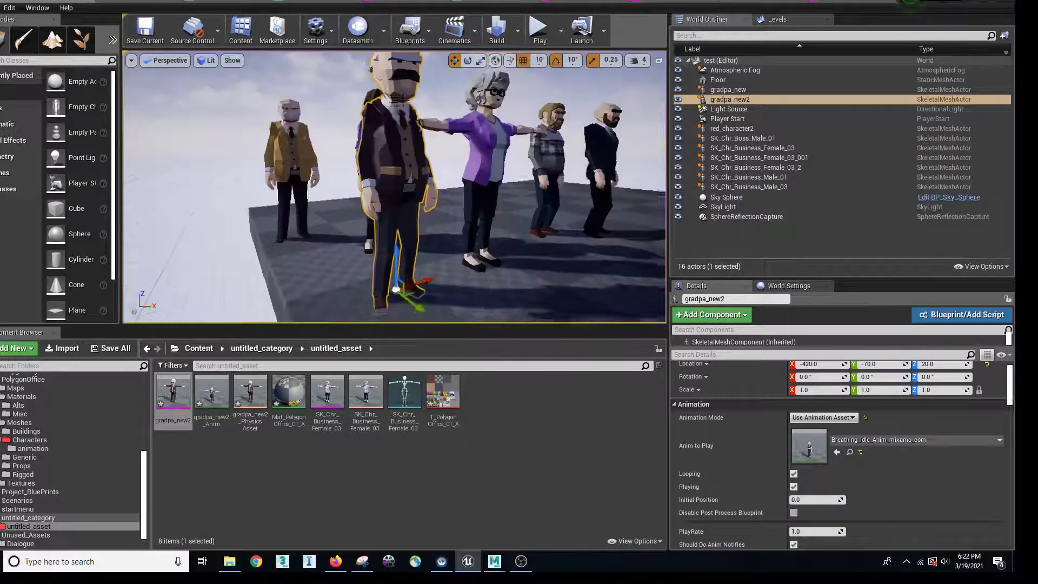
left_click(540, 29)
left_click(458, 148)
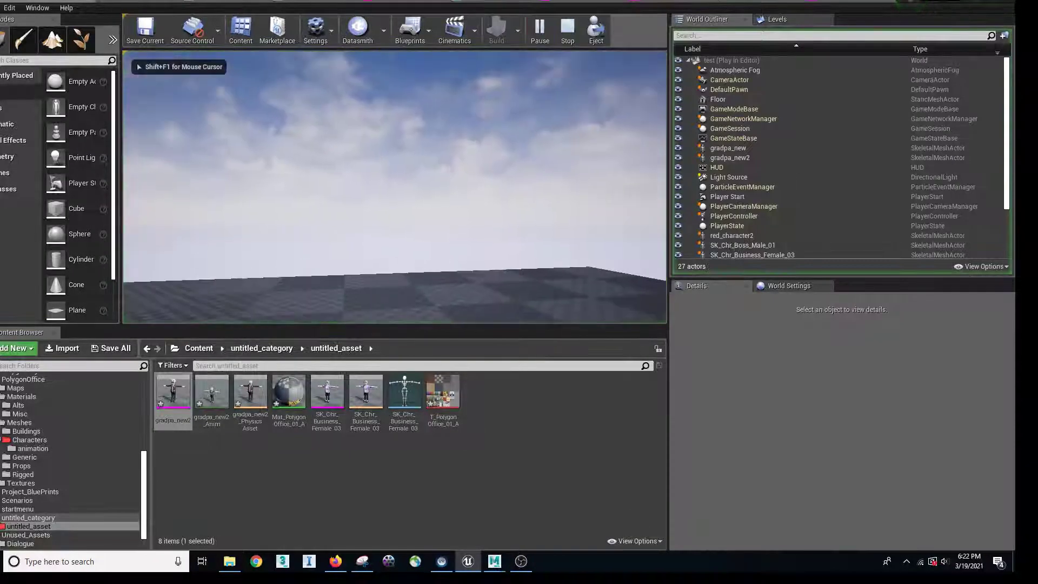
key("a")
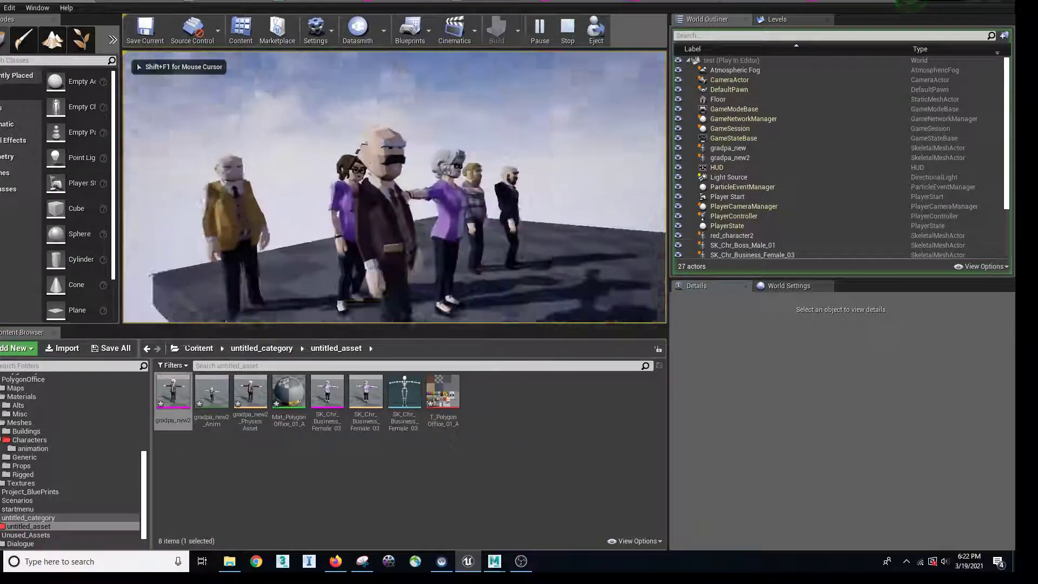
key("d")
key("w")
key("w")
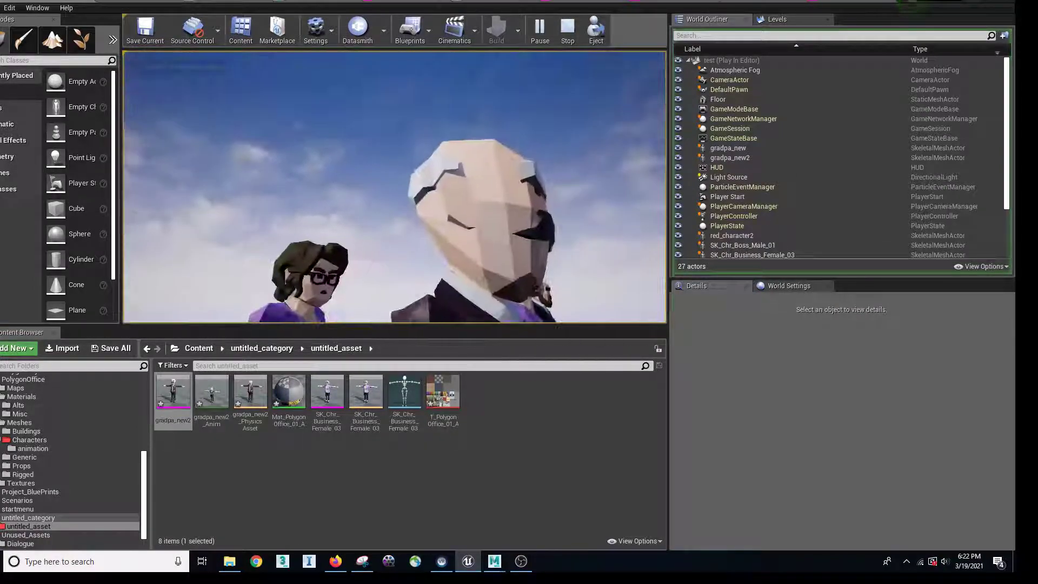
key("s")
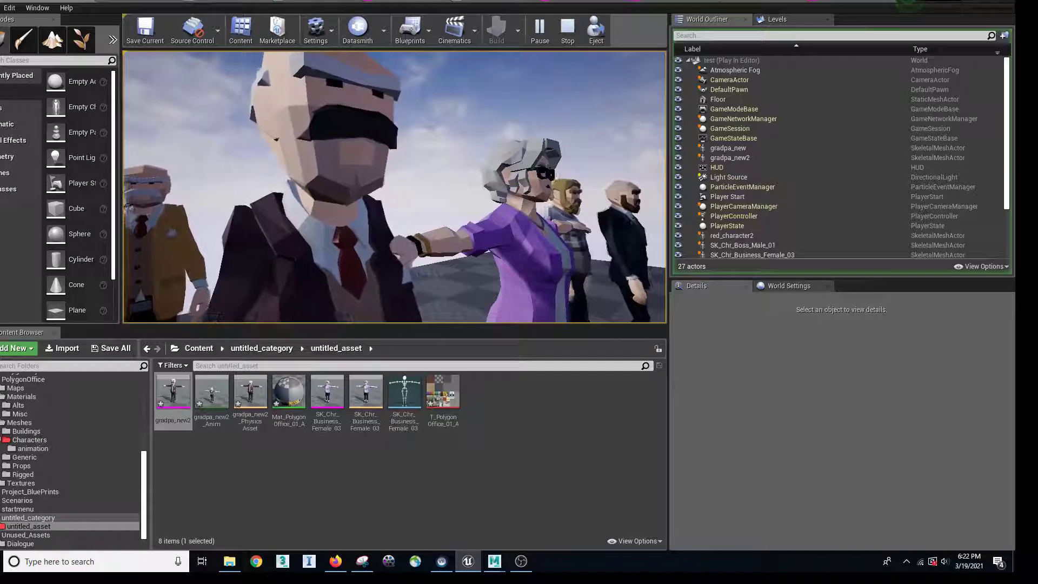